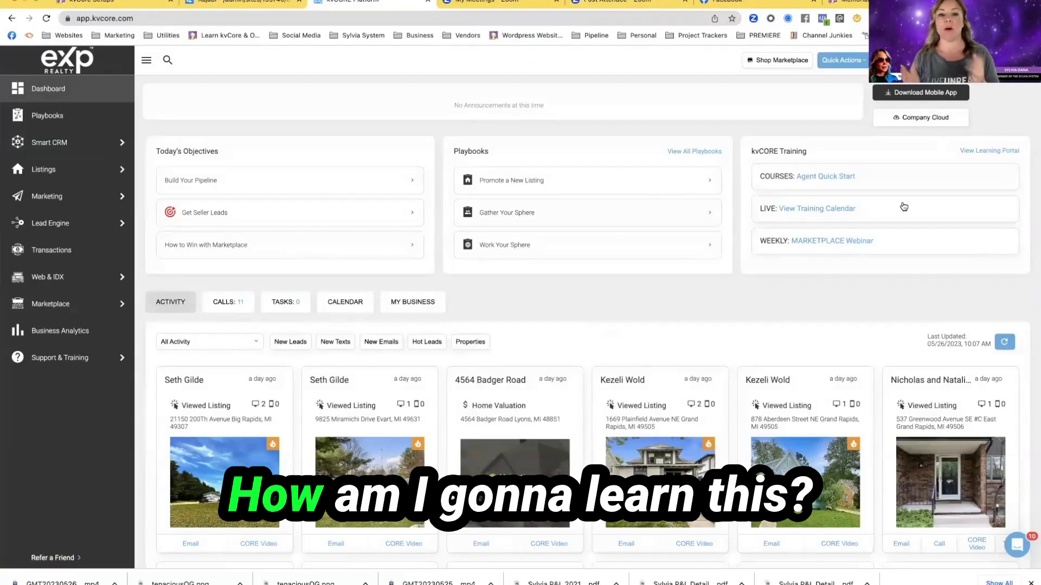
Open the Behavioral Automation settings from the overview of all marketing tools
mouse_move(64, 201)
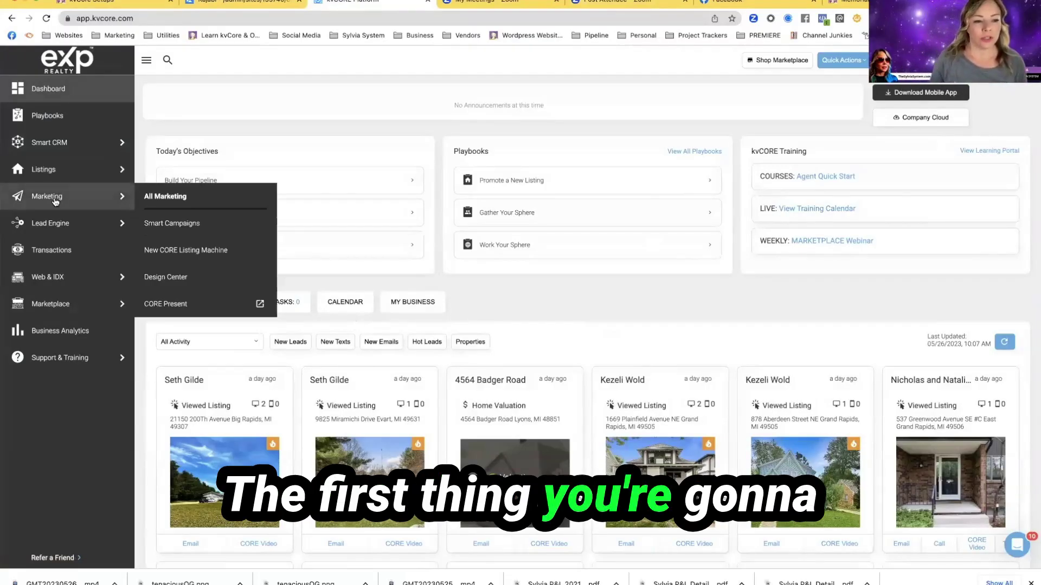
left_click(147, 196)
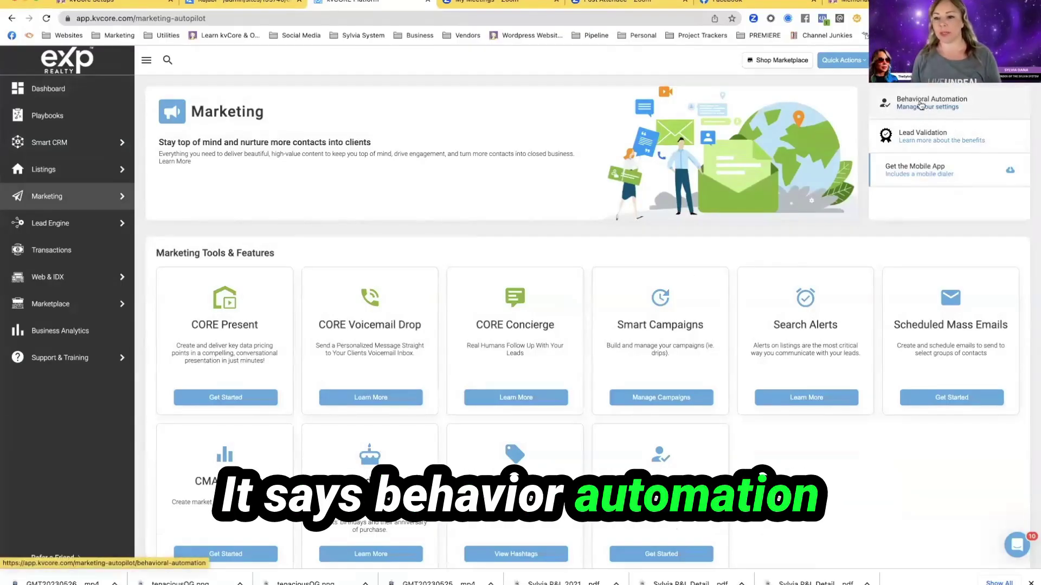
scroll(719, 374, "down", 1)
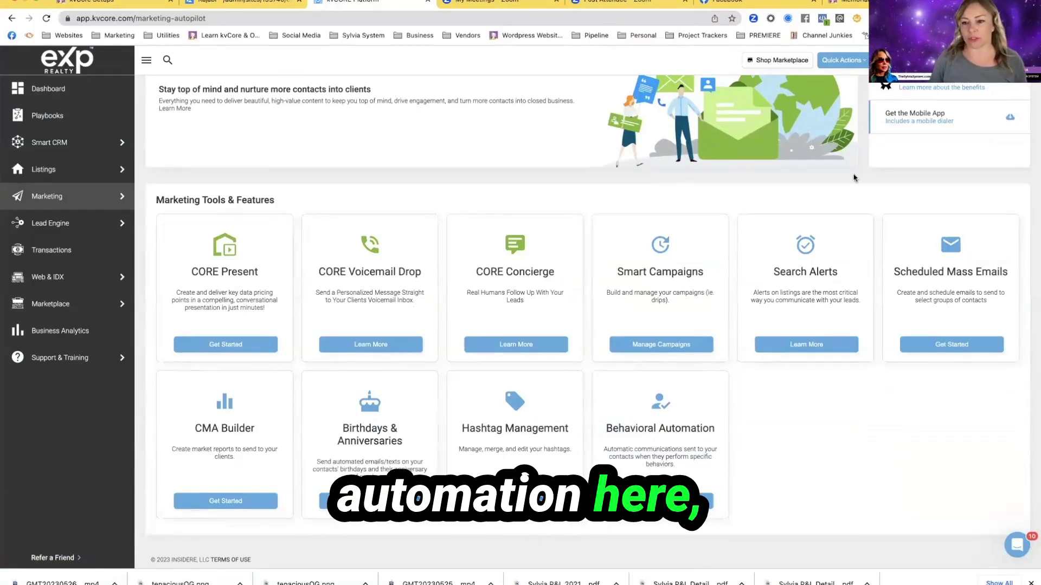
scroll(851, 179, "up", 1)
scroll(687, 394, "down", 1)
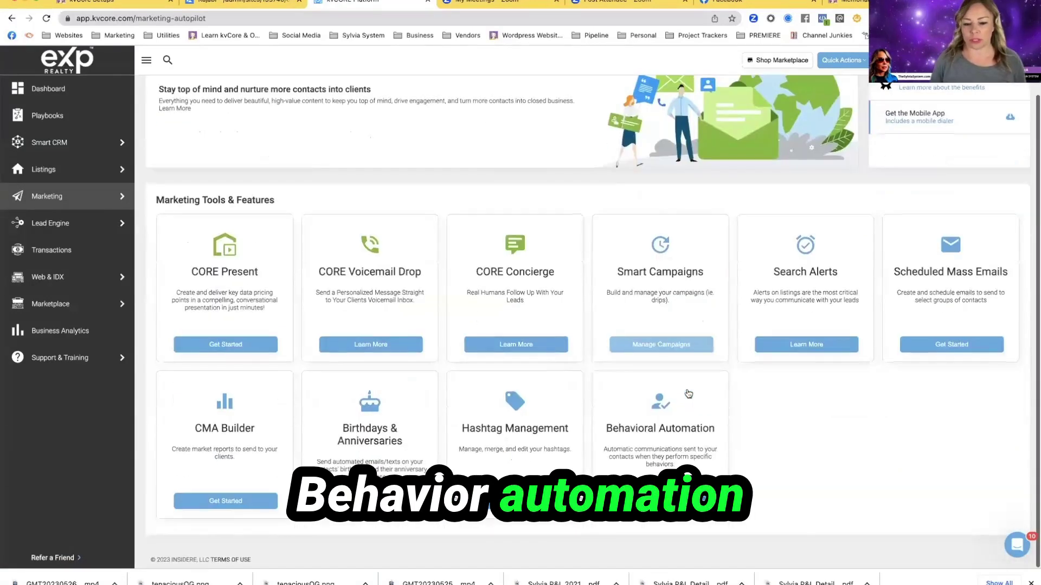
left_click(660, 502)
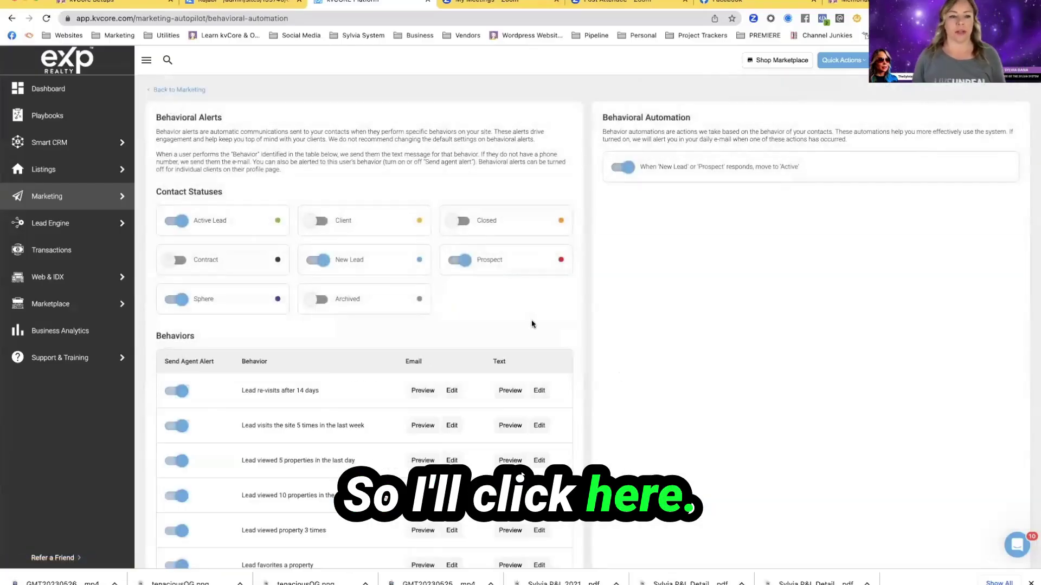
Read the Behavioral Alerts description explaining when automatic communications are sent to contacts
scroll(317, 323, "down", 1)
scroll(316, 324, "up", 1)
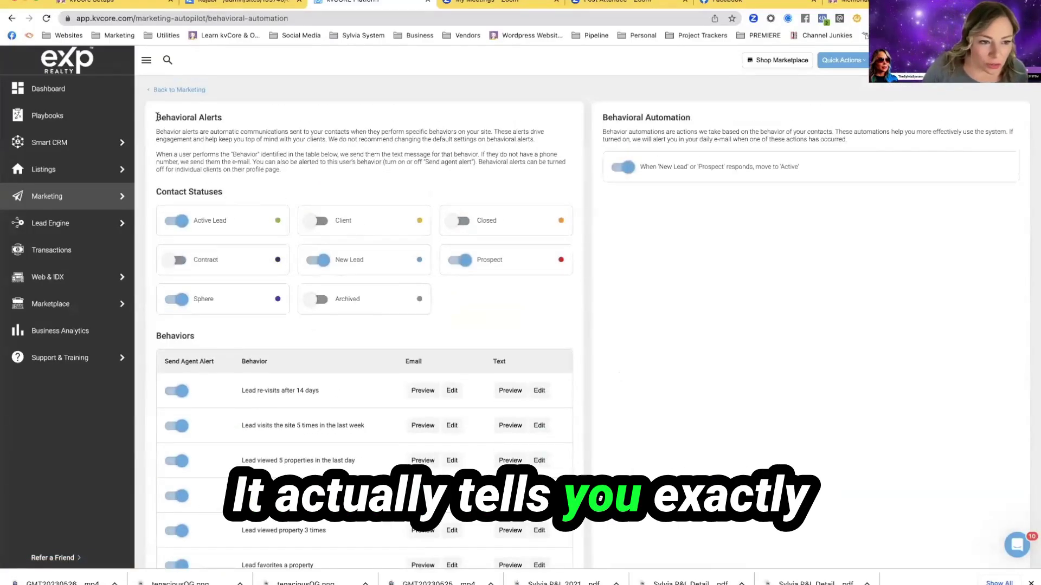
left_click_drag(157, 117, 280, 171)
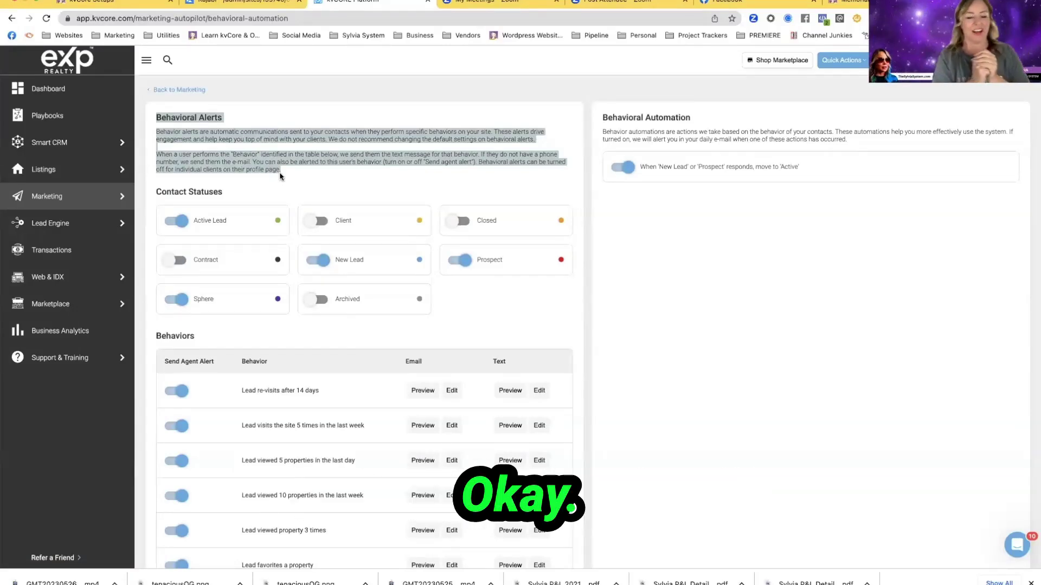
left_click(297, 188)
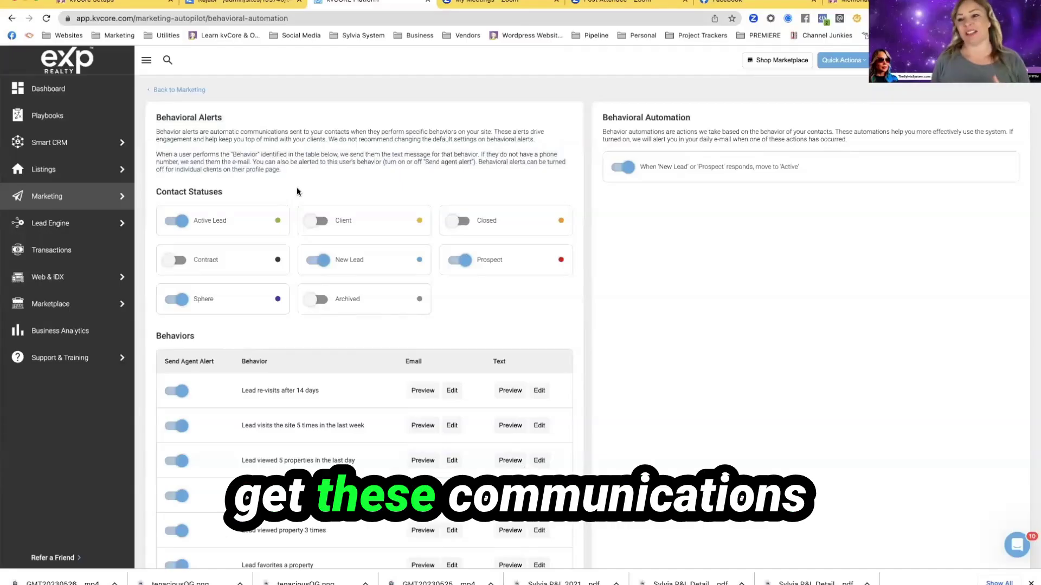
Review which contact statuses receive behavioral alerts, including Active Lead, Client, New Lead, Prospect and Sphere
left_click_drag(221, 195, 157, 193)
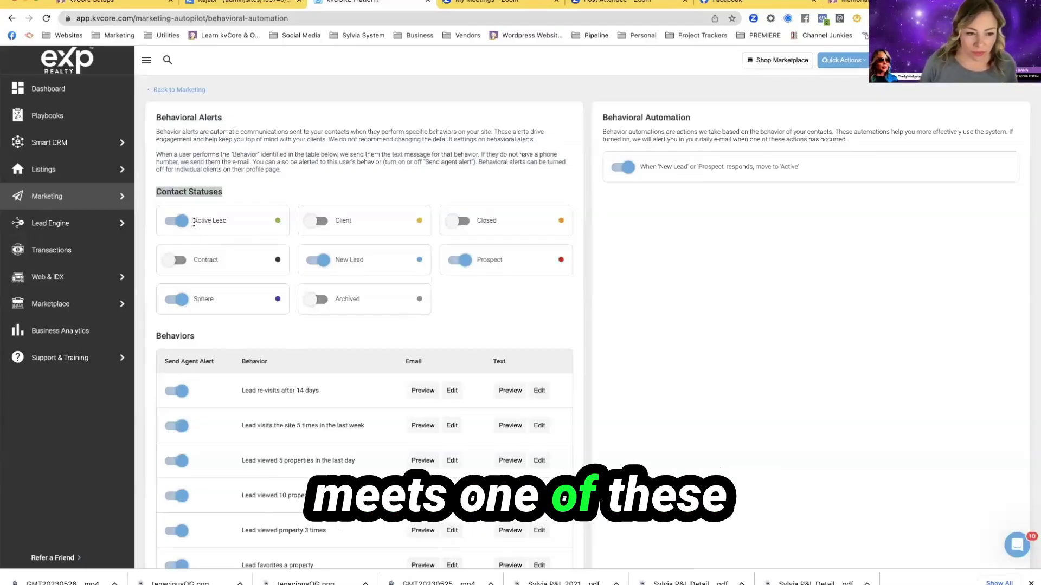
left_click_drag(194, 221, 234, 224)
left_click_drag(339, 220, 365, 219)
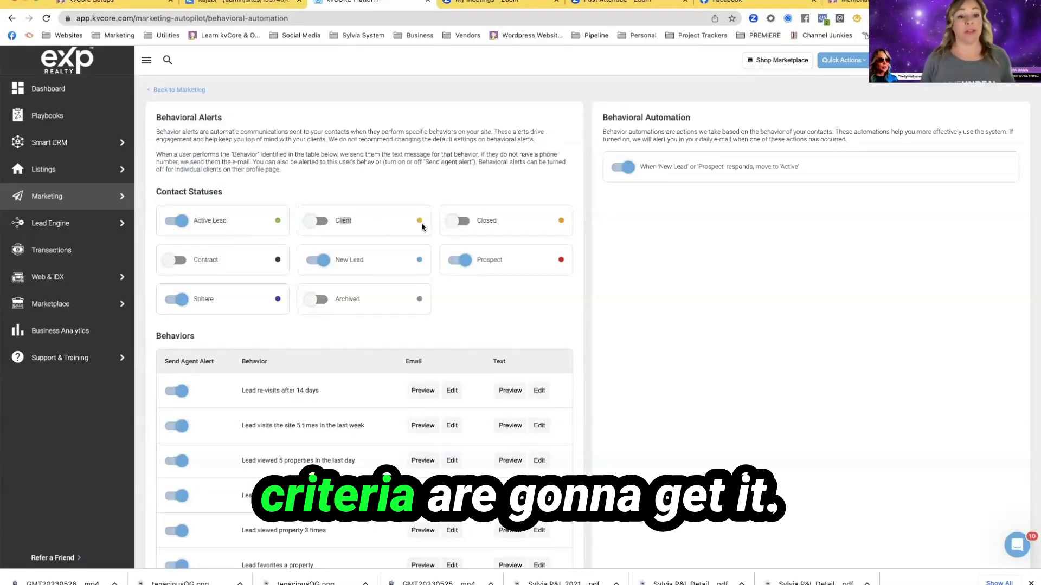
left_click_drag(227, 232, 181, 224)
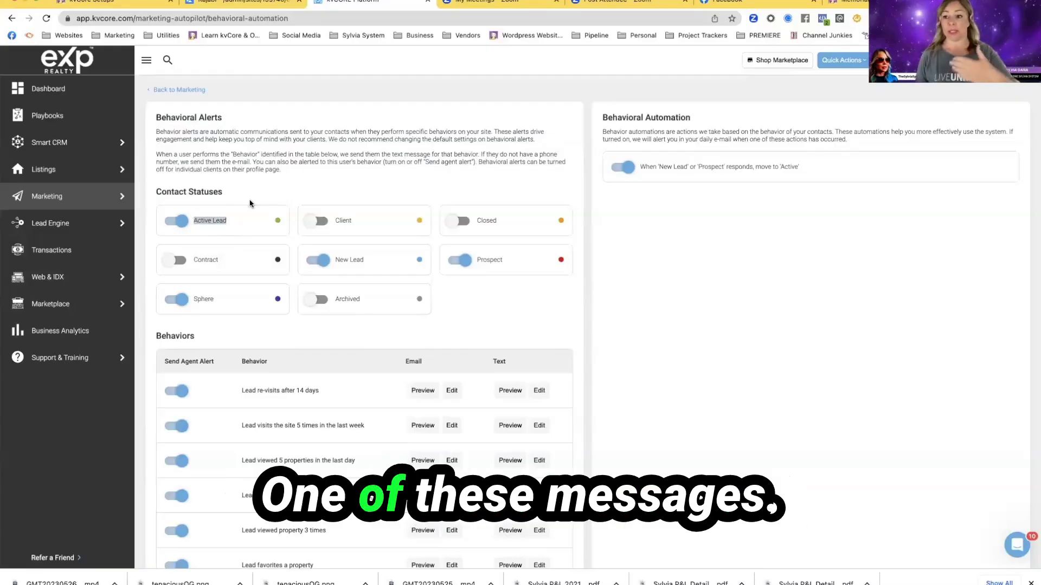
left_click_drag(334, 260, 365, 261)
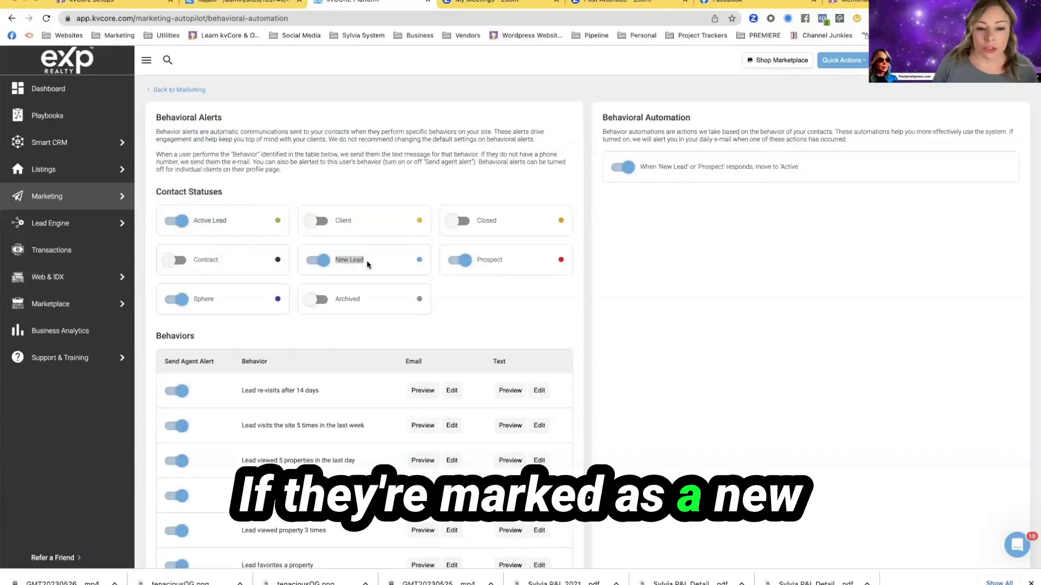
double_click(490, 260)
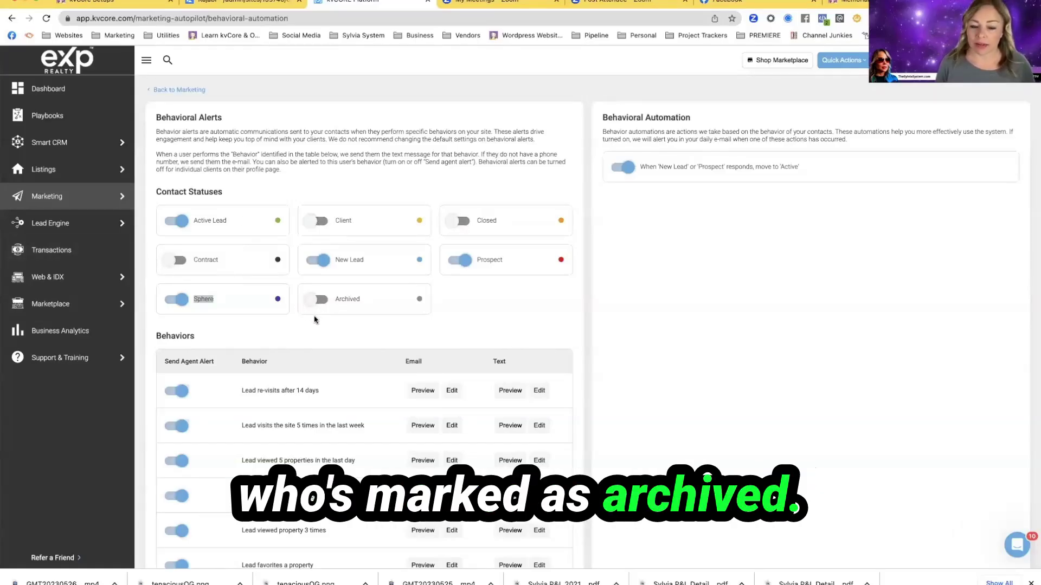
Examine each behavior that triggers a message, from "Lead re-visits after 14 days" through "Lead favorites a property"
scroll(314, 320, "down", 2)
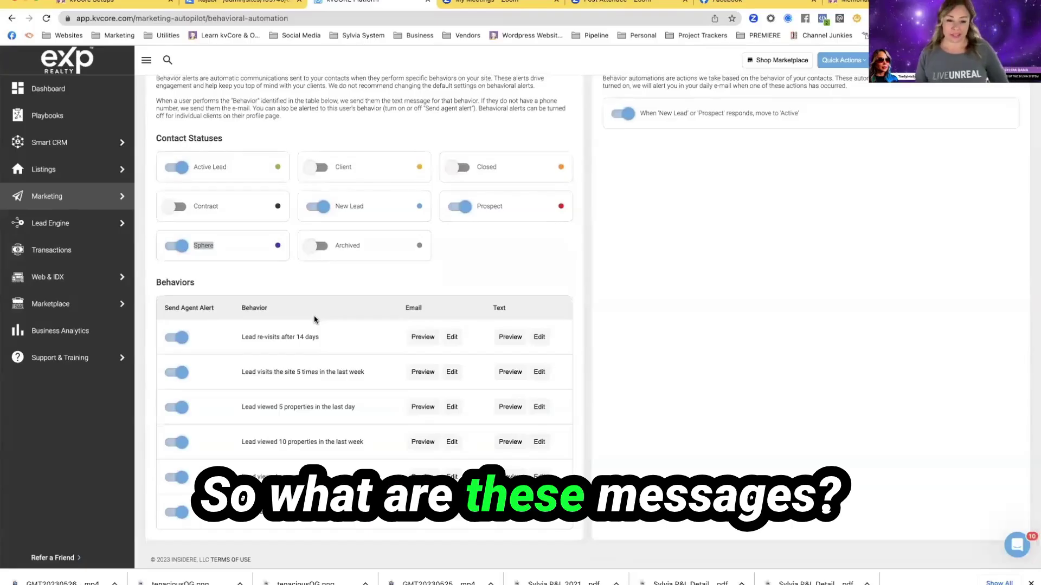
left_click_drag(244, 337, 299, 353)
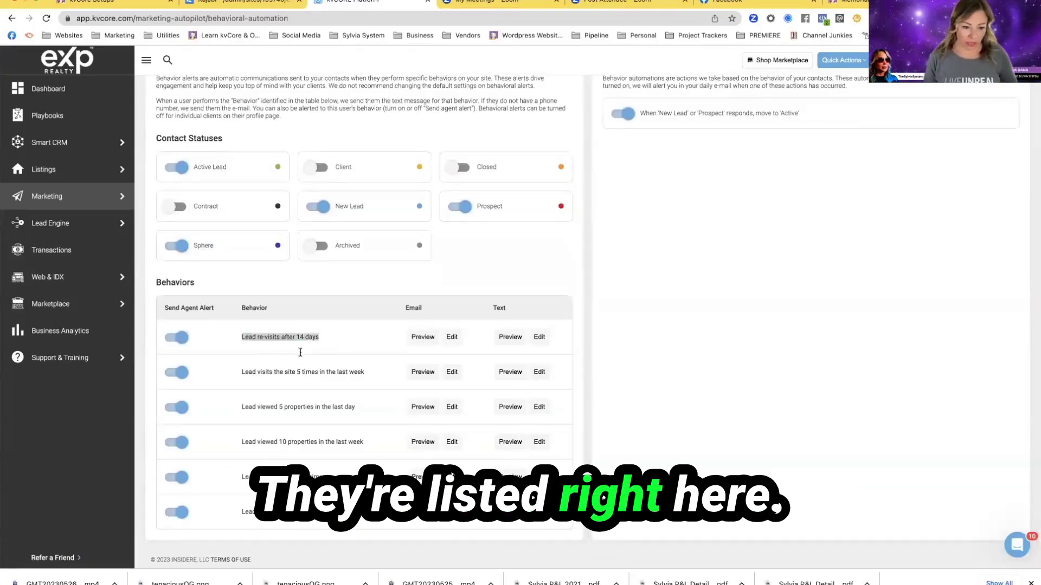
left_click_drag(241, 373, 328, 380)
left_click_drag(239, 337, 319, 338)
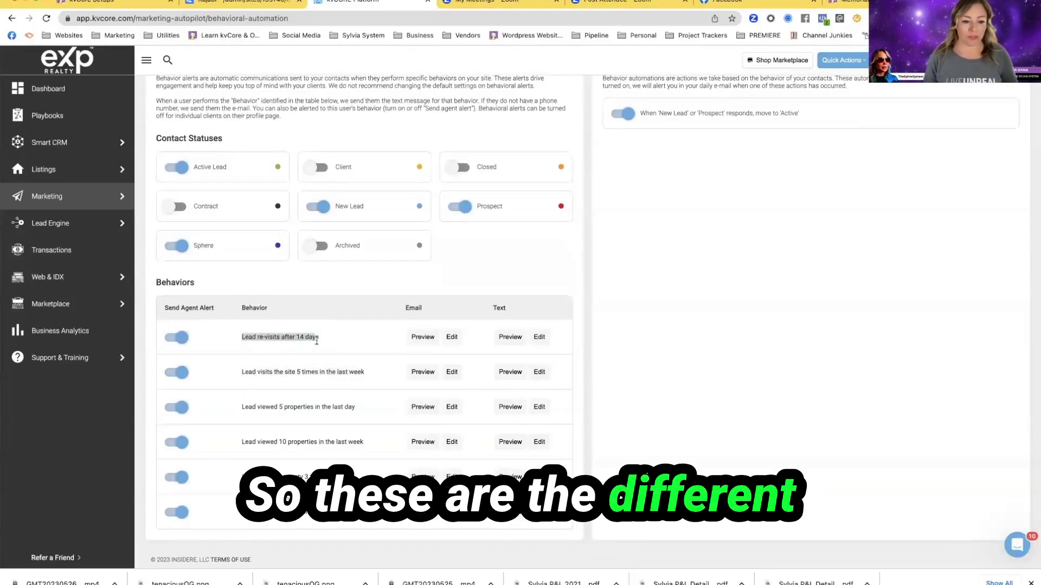
left_click_drag(242, 373, 387, 390)
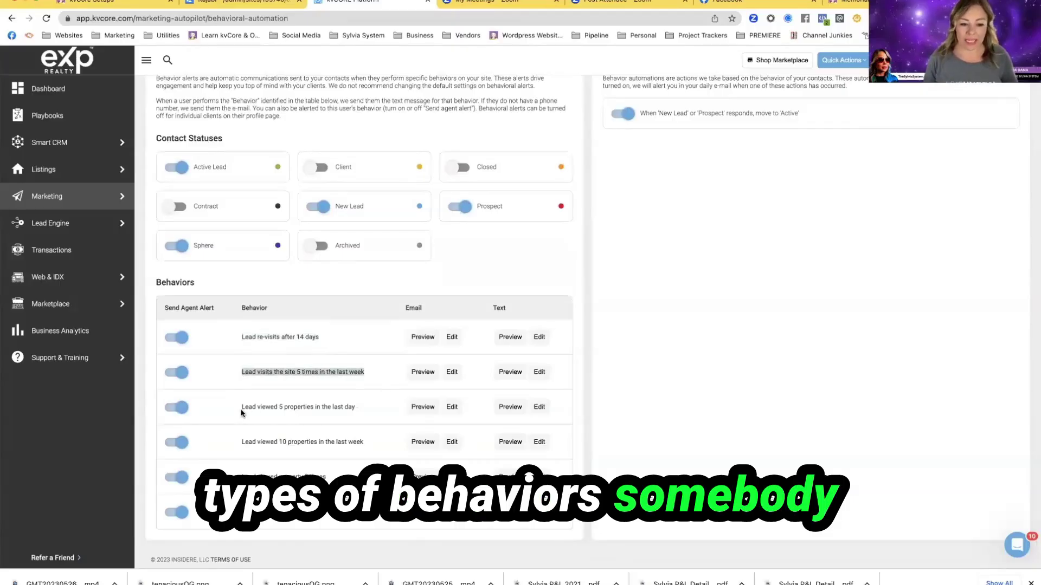
left_click_drag(241, 407, 358, 414)
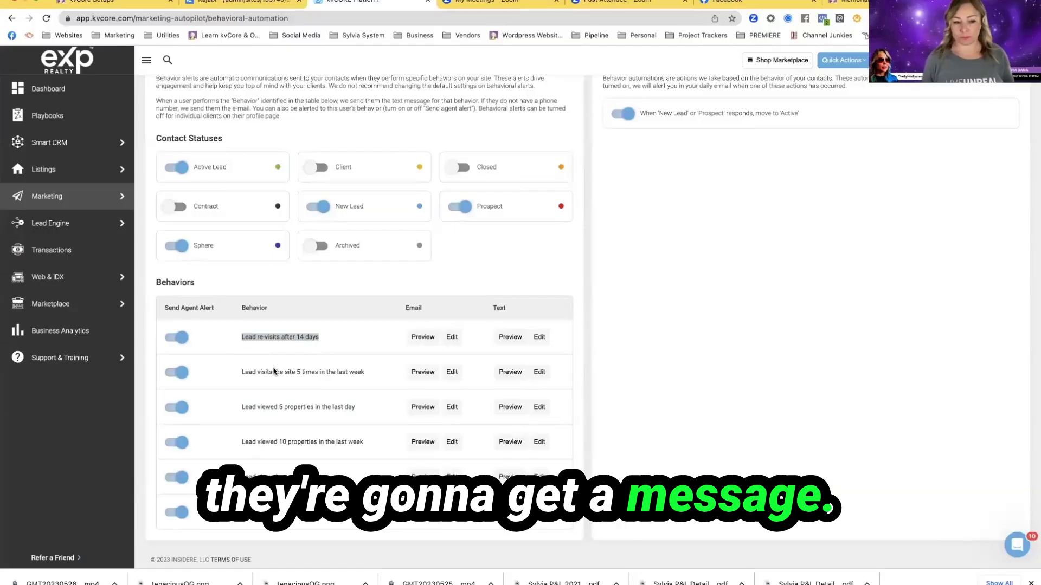
left_click_drag(241, 372, 365, 373)
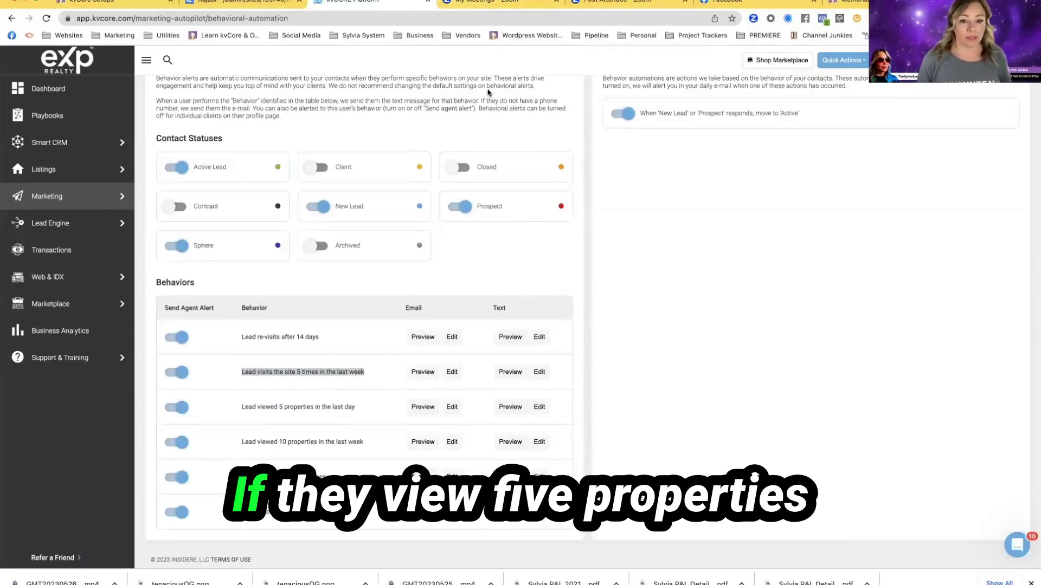
left_click_drag(253, 407, 360, 413)
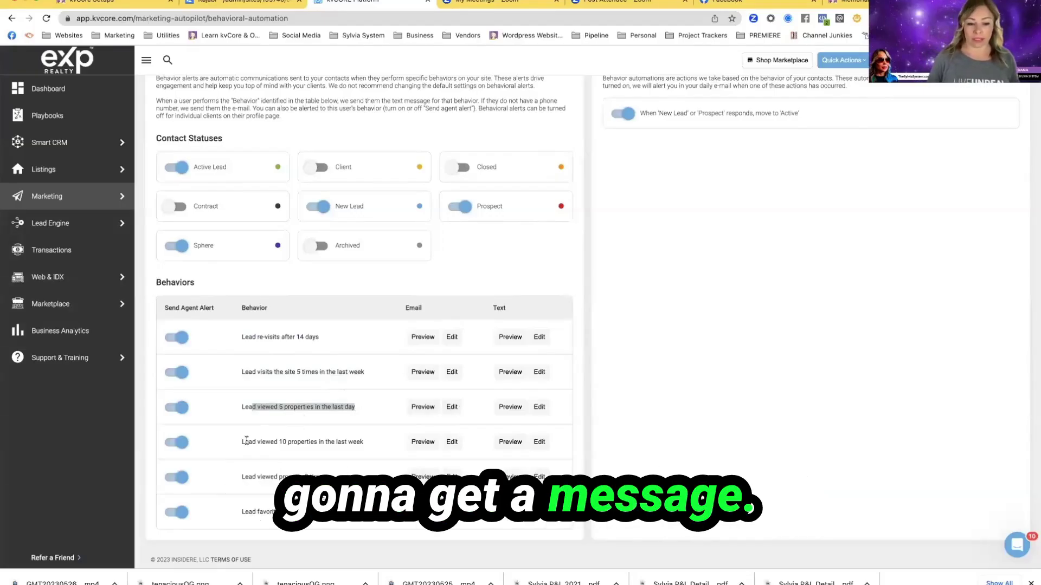
left_click_drag(242, 442, 360, 443)
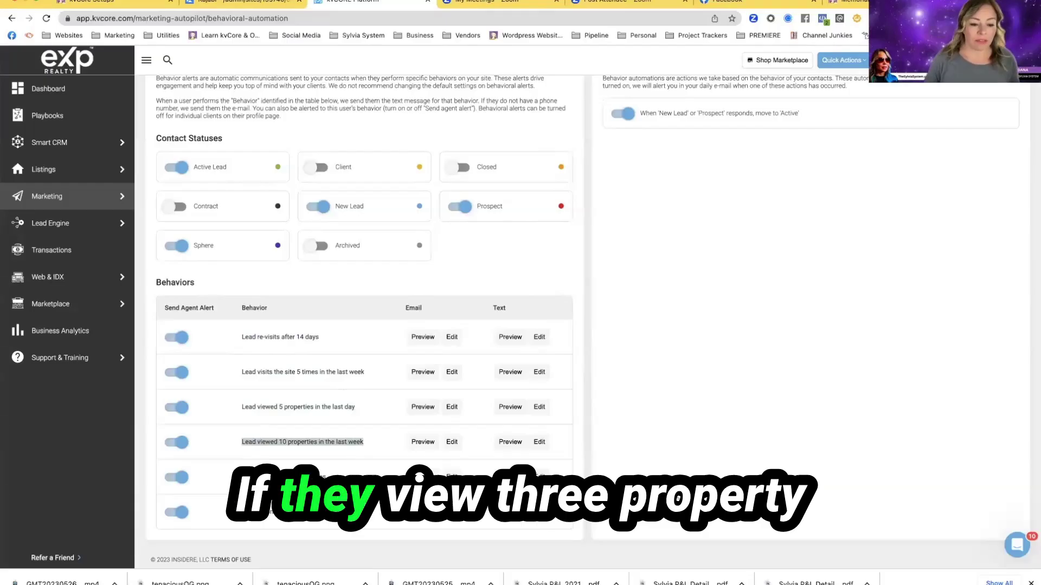
left_click(242, 477)
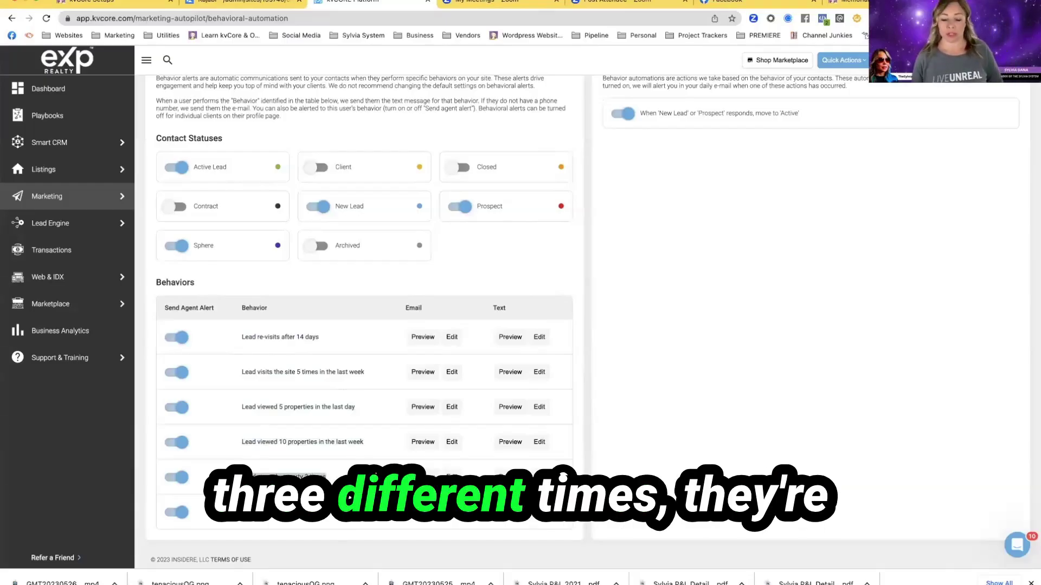
left_click_drag(242, 512, 337, 516)
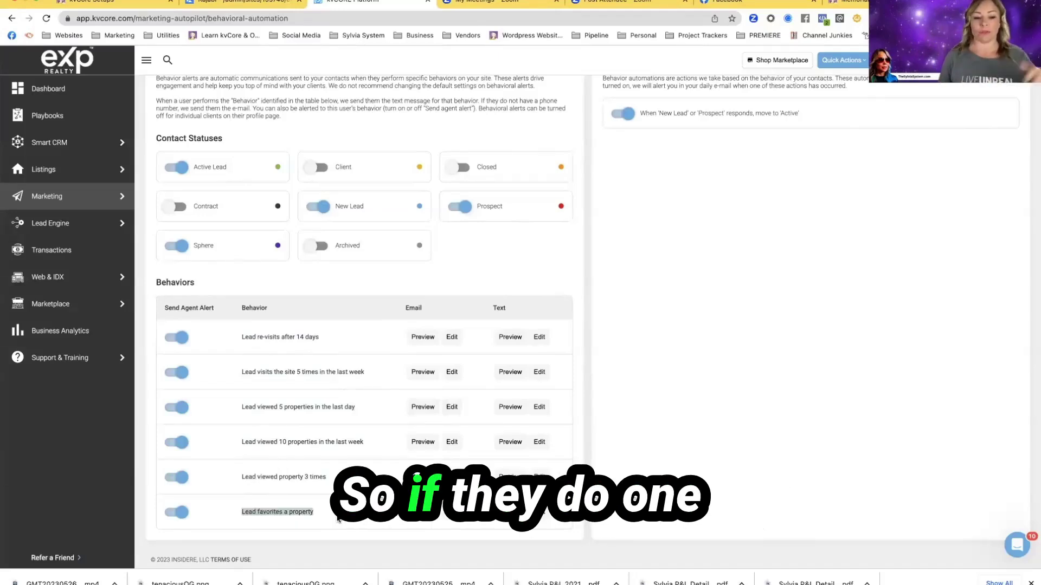
Preview the text message for "Lead re-visits after 14 days" and inspect its editable version, exiting without saving
scroll(357, 437, "up", 1)
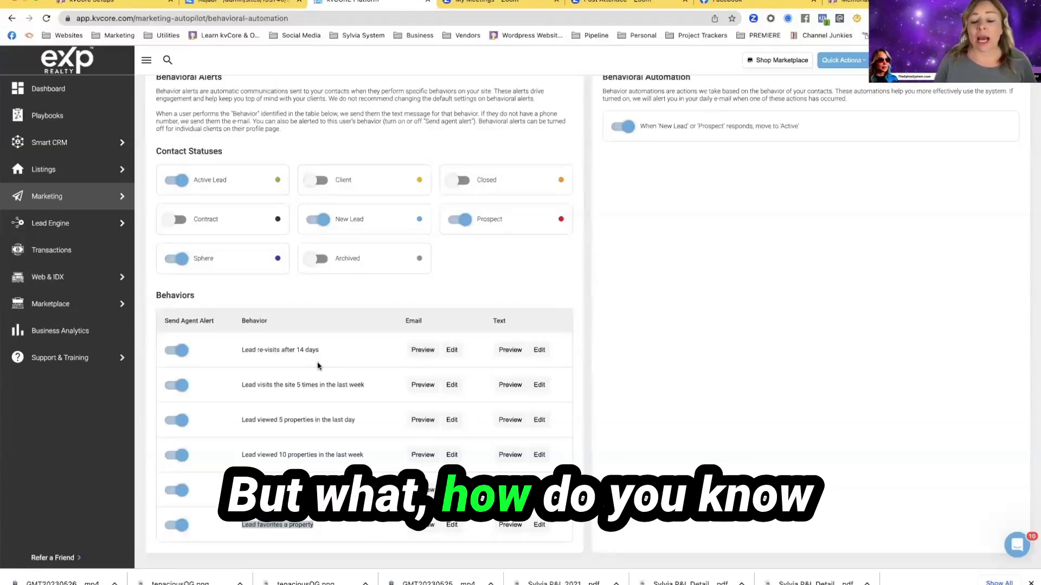
left_click(503, 351)
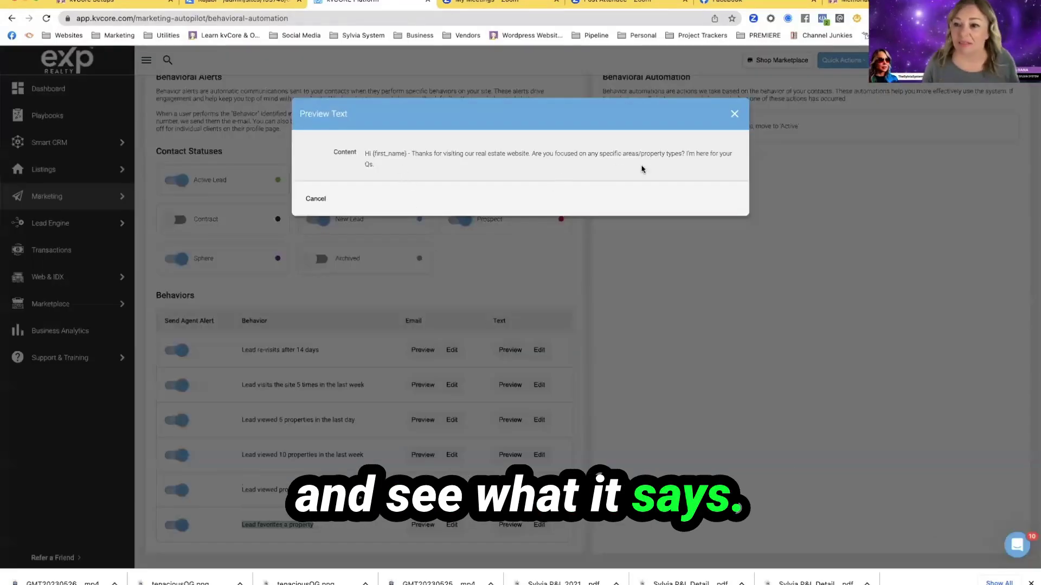
left_click(735, 114)
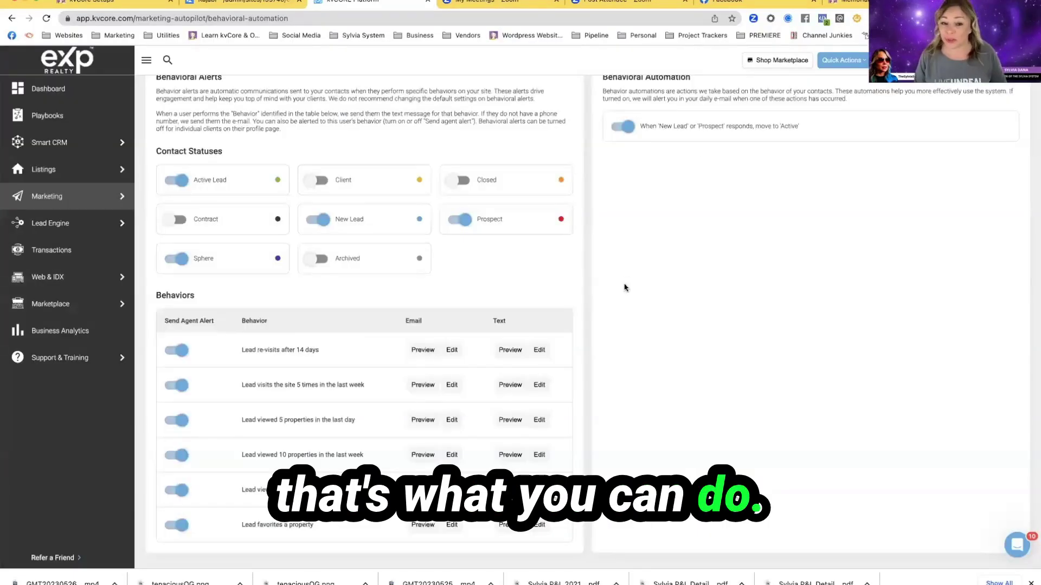
left_click(540, 350)
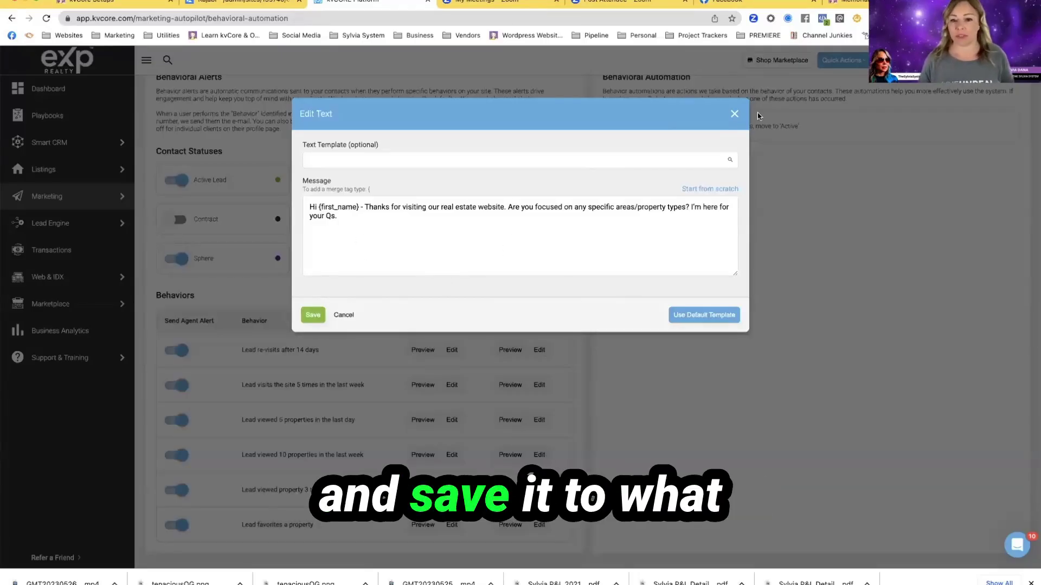
left_click(735, 114)
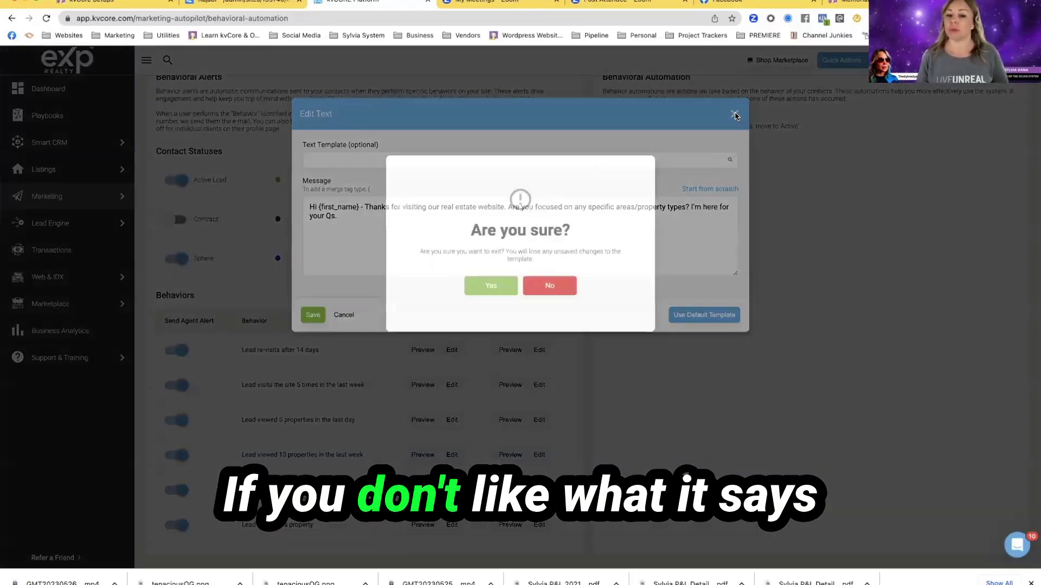
left_click(491, 287)
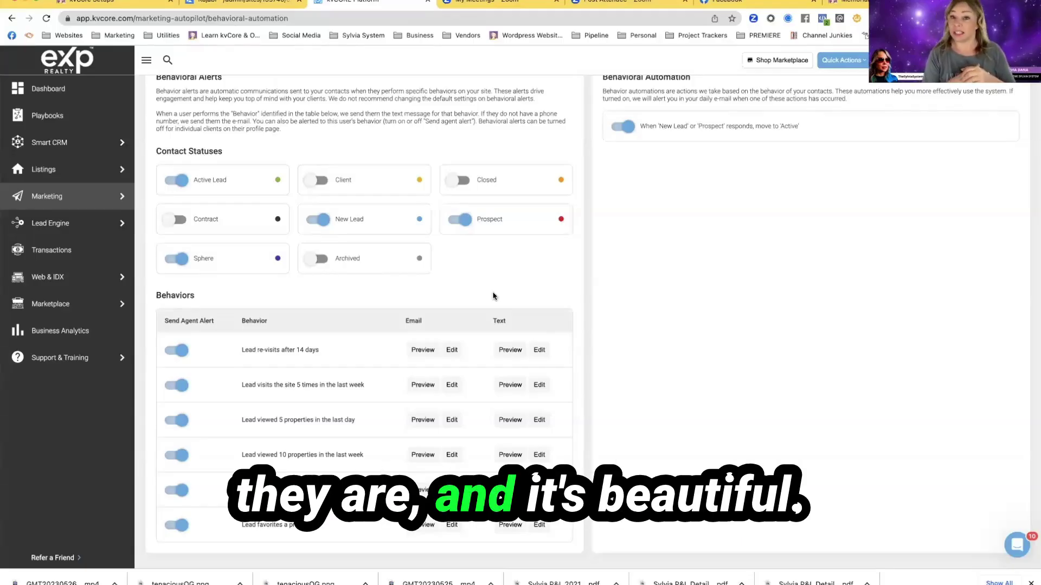
Preview the email for "Lead re-visits after 14 days" and inspect its editable version, exiting without saving
left_click(426, 351)
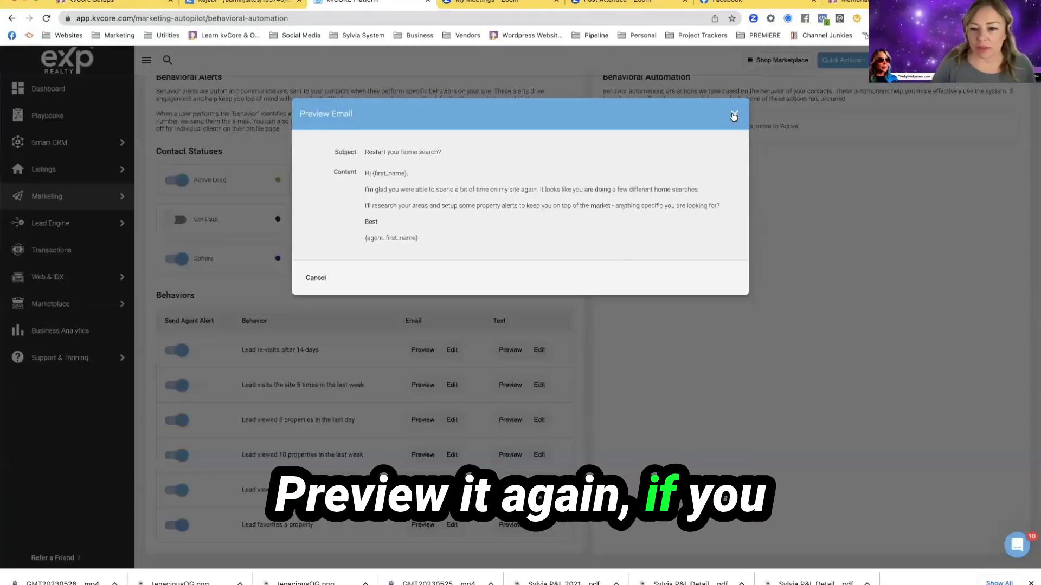
left_click(734, 112)
left_click(453, 351)
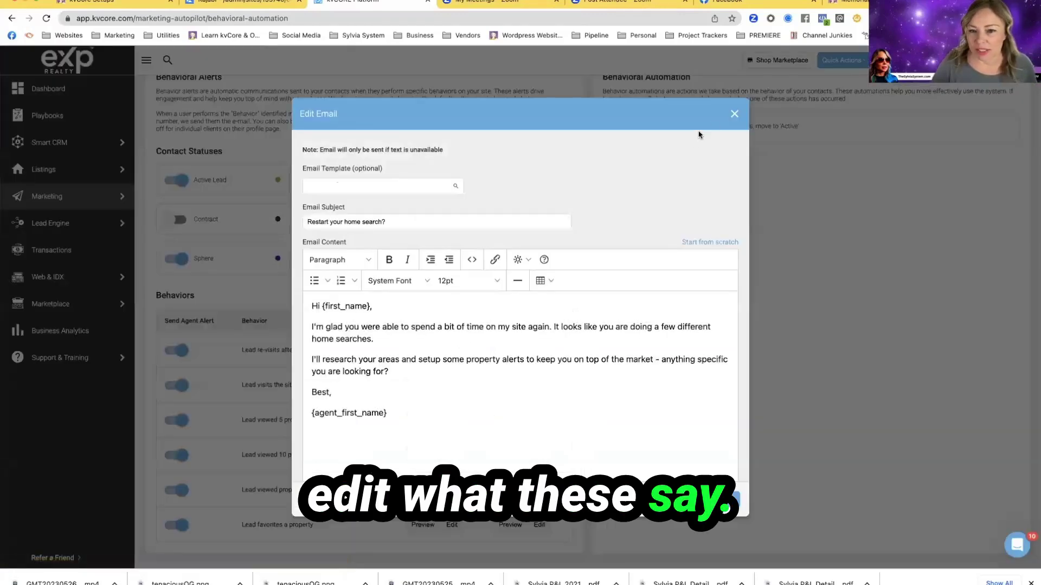
left_click(733, 116)
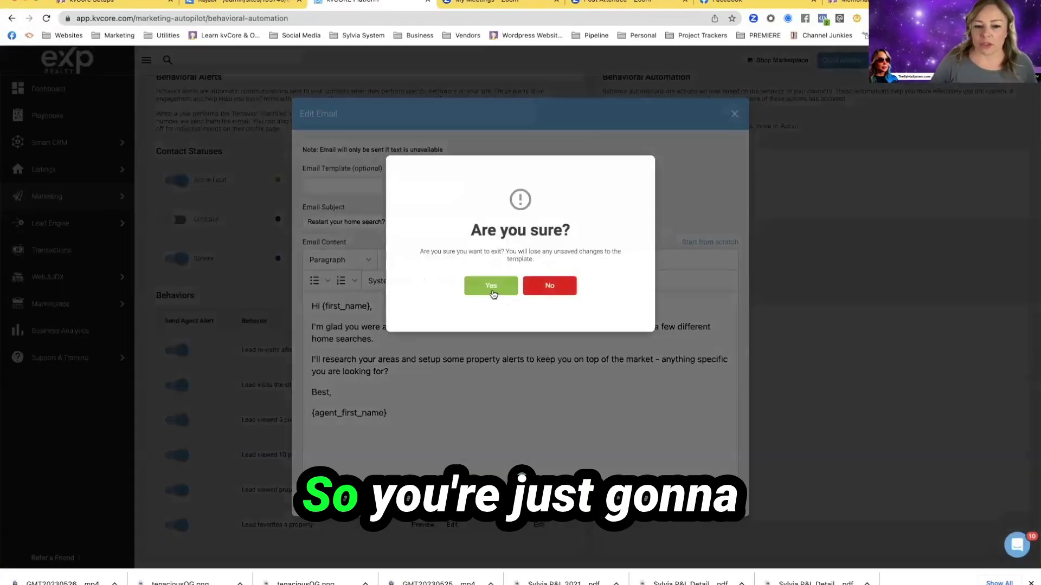
left_click(492, 288)
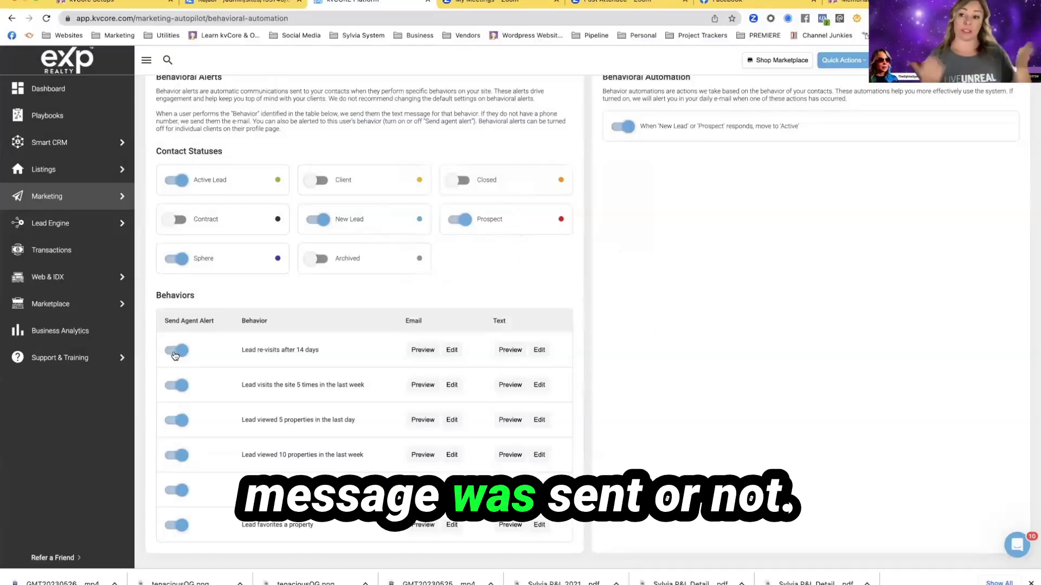
Reread the Behavioral Alerts sentences on when a text message is sent and when an email replaces it
scroll(488, 163, "up", 1)
left_click_drag(479, 154, 250, 164)
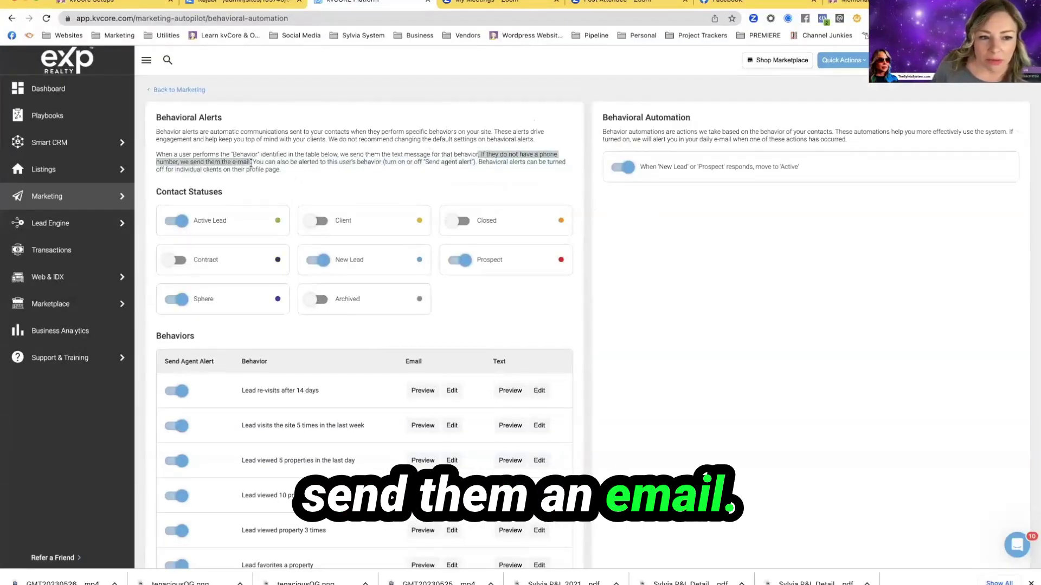
left_click_drag(233, 154, 480, 155)
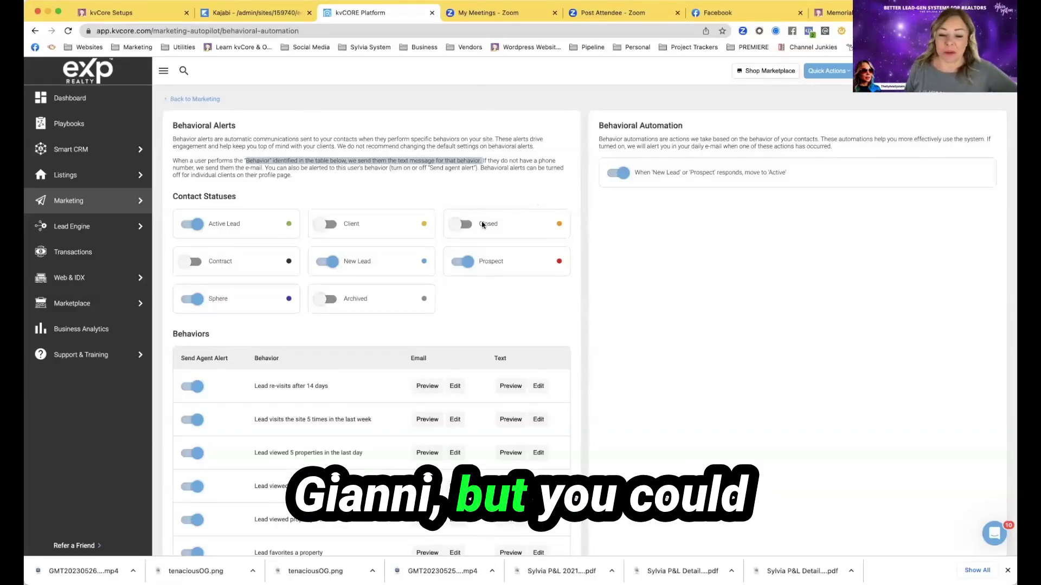
Preview the text for "Lead re-visits after 14 days" and read the Behavioral Automation rule for 'New Lead' or 'Prospect' responses
left_click(514, 385)
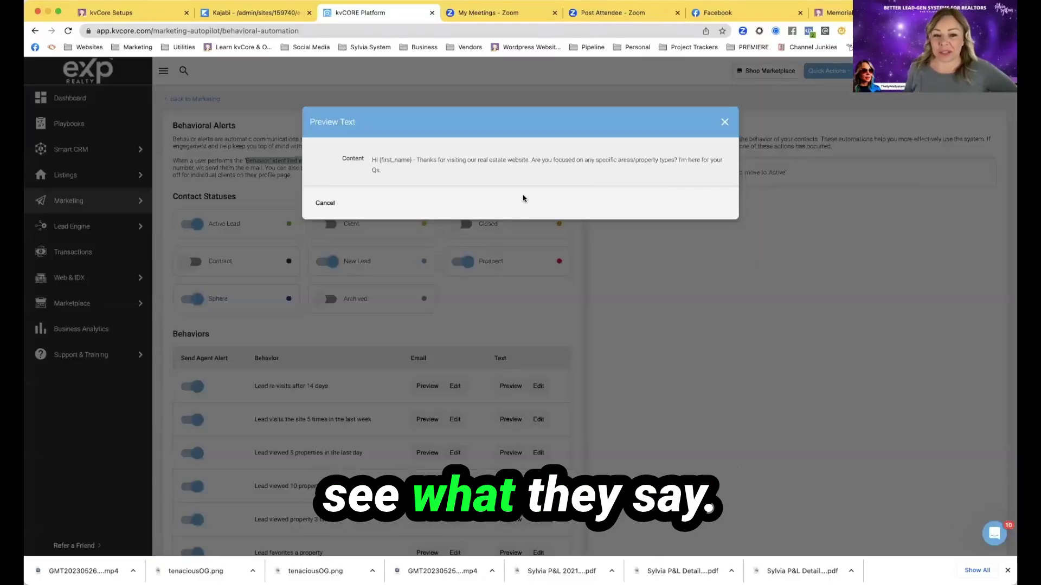
left_click(725, 122)
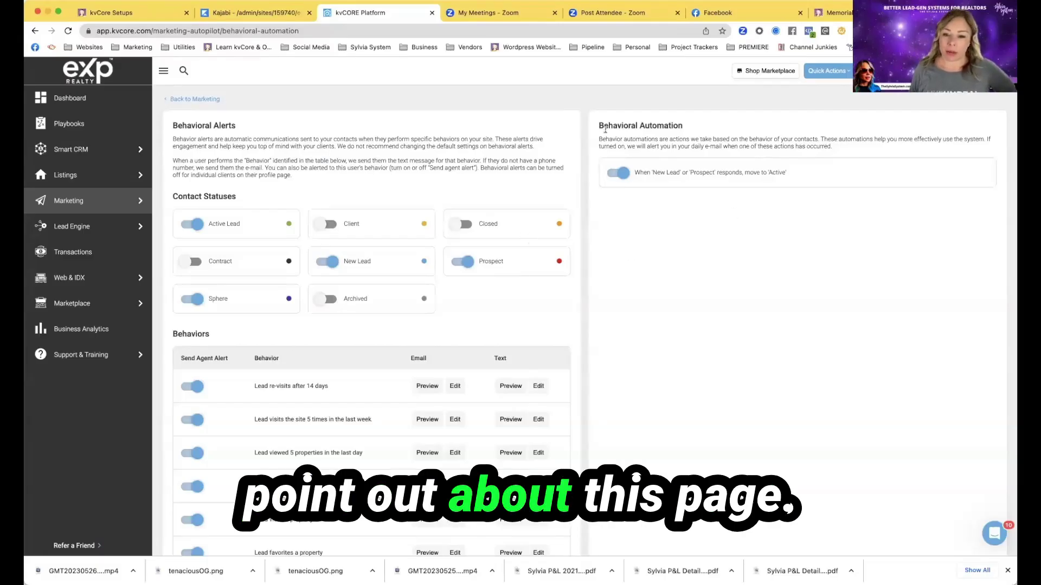
left_click_drag(705, 173, 790, 177)
left_click_drag(654, 175, 696, 175)
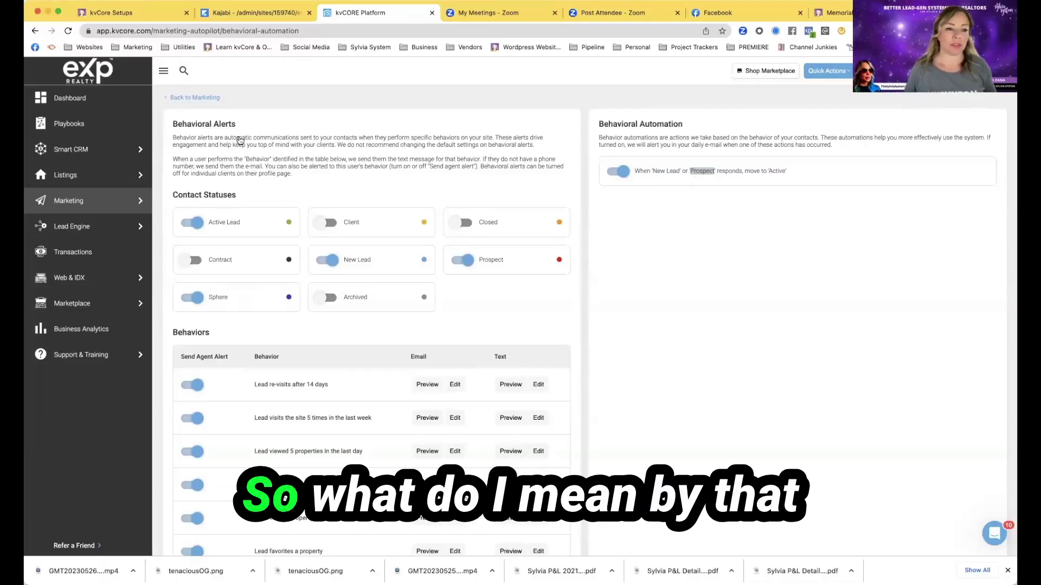
Open the newest New Lead buyer's record in the Smart CRM and review its timeline of messages, tasks and notes
mouse_move(83, 154)
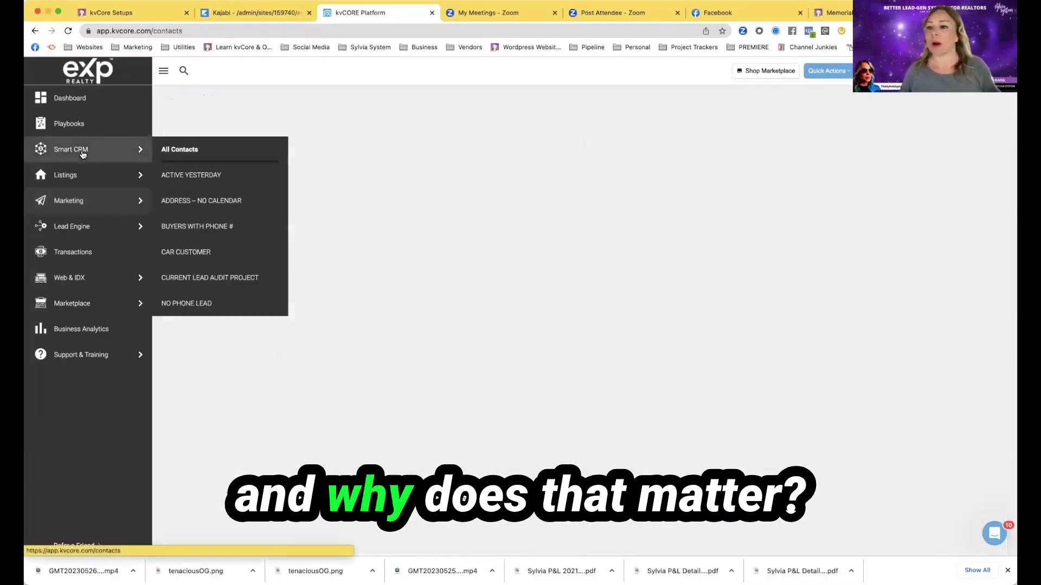
left_click(83, 155)
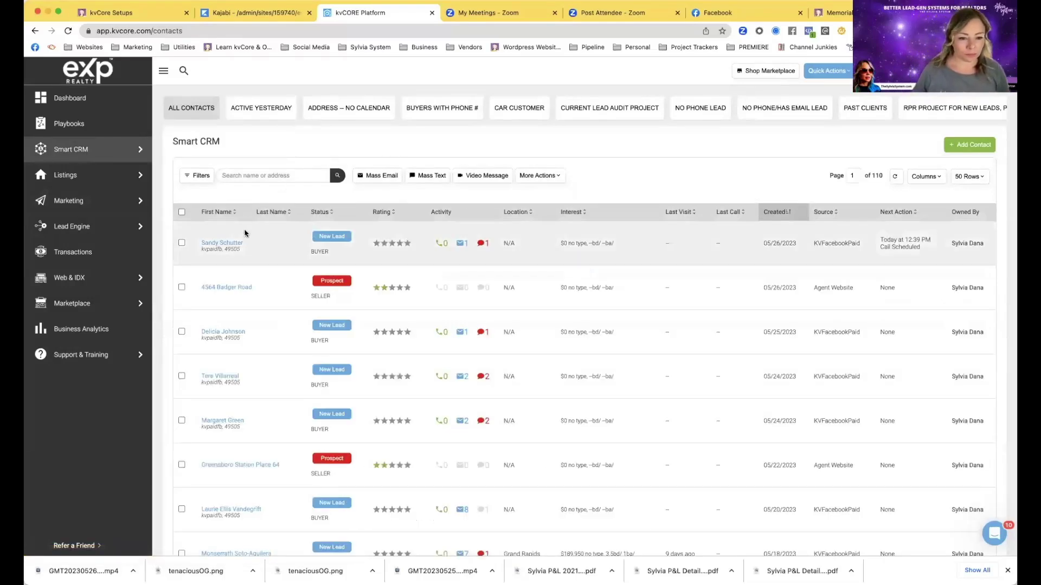
left_click(223, 243)
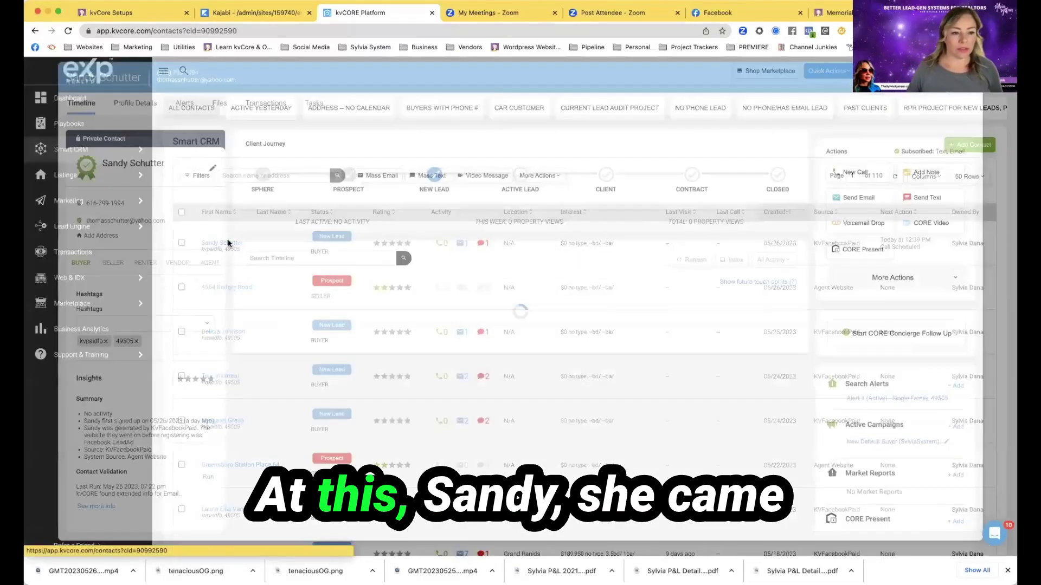
scroll(710, 330, "down", 5)
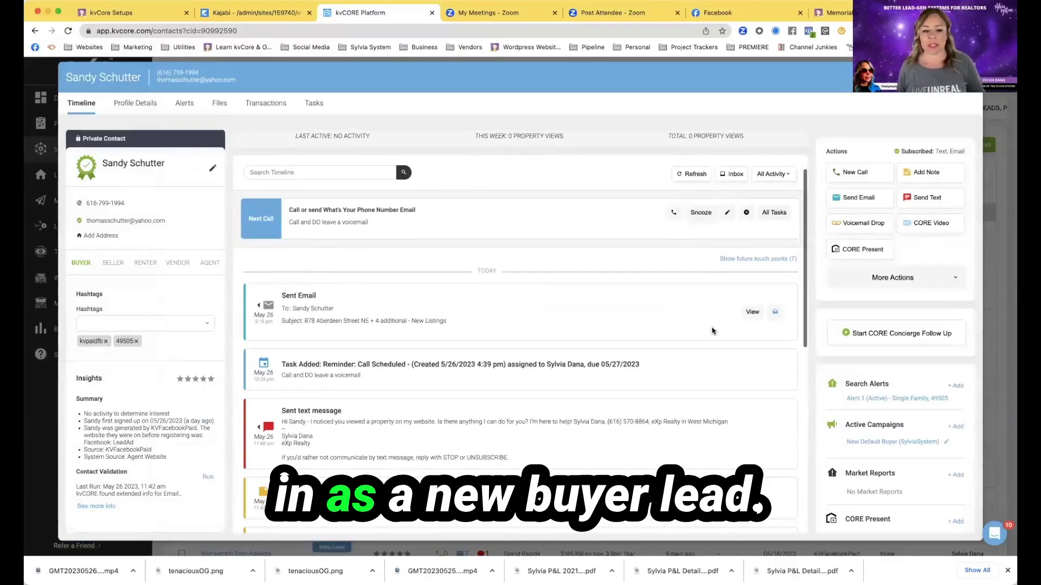
scroll(712, 330, "down", 4)
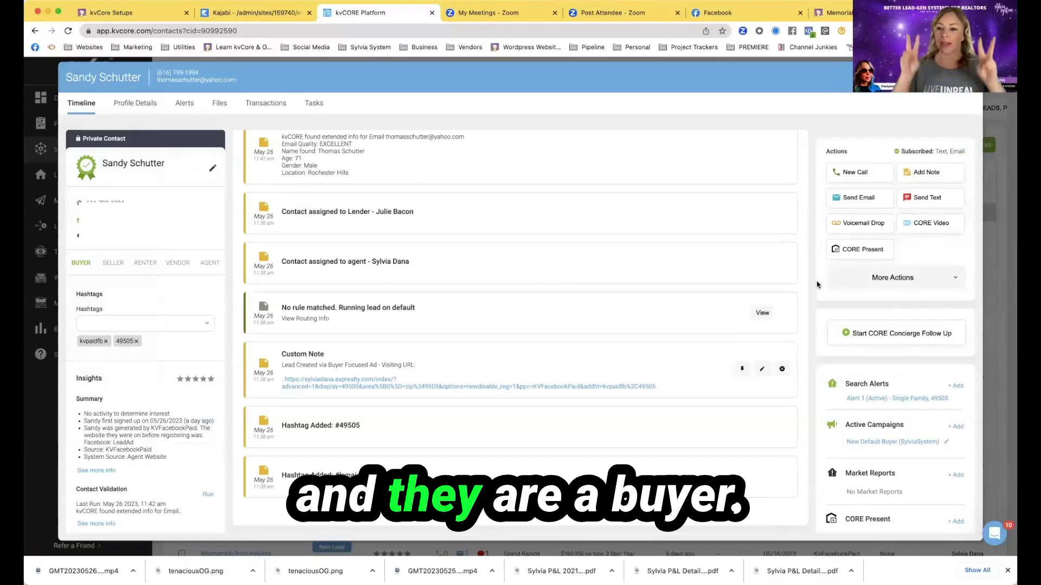
Check the new buyer lead's active campaign against the timeline and close the contact record
scroll(734, 308, "up", 5)
scroll(734, 308, "down", 5)
scroll(903, 428, "down", 2)
scroll(903, 428, "down", 1)
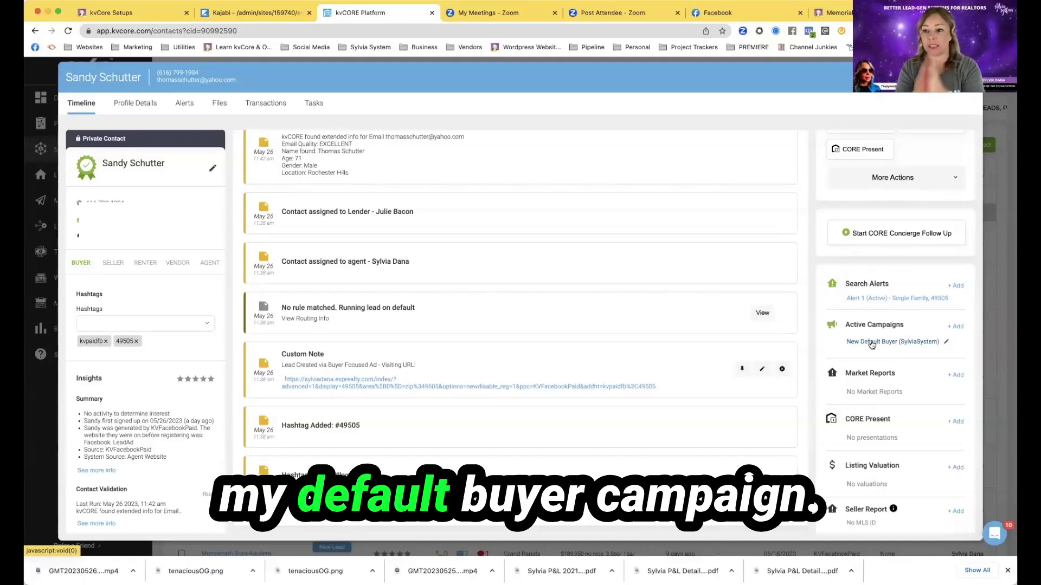
scroll(669, 314, "up", 7)
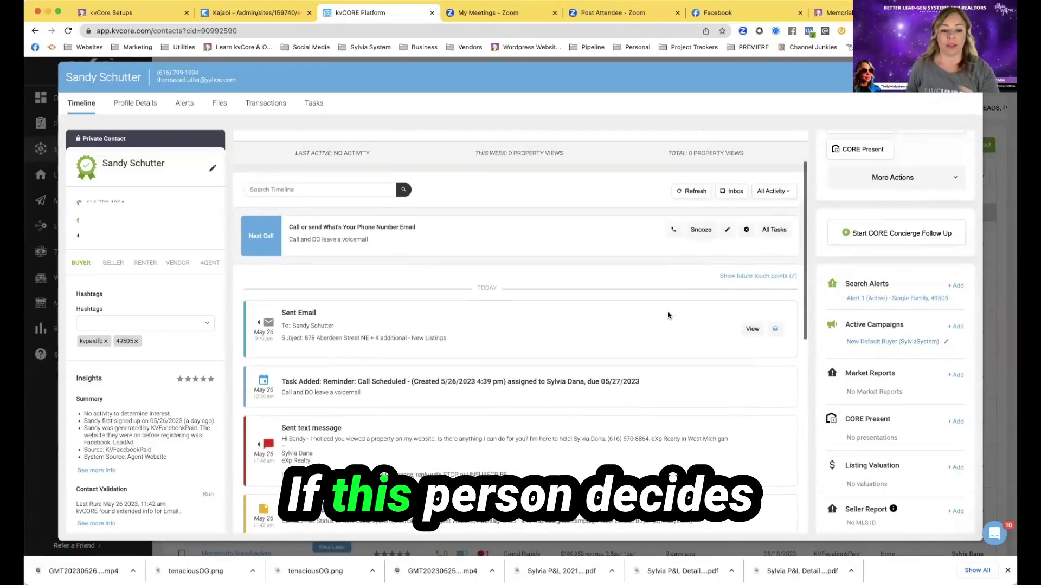
scroll(669, 316, "up", 1)
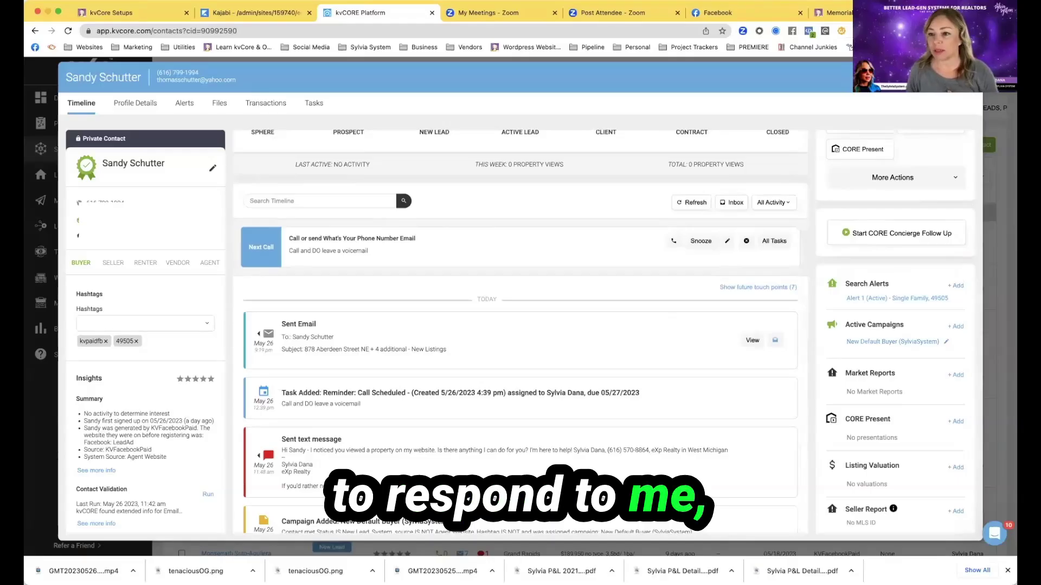
left_click(969, 77)
Find an Active Lead buyer sourced from KVFacebookPaid in the contact list and review the timeline and Client Journey stage
scroll(257, 275, "down", 7)
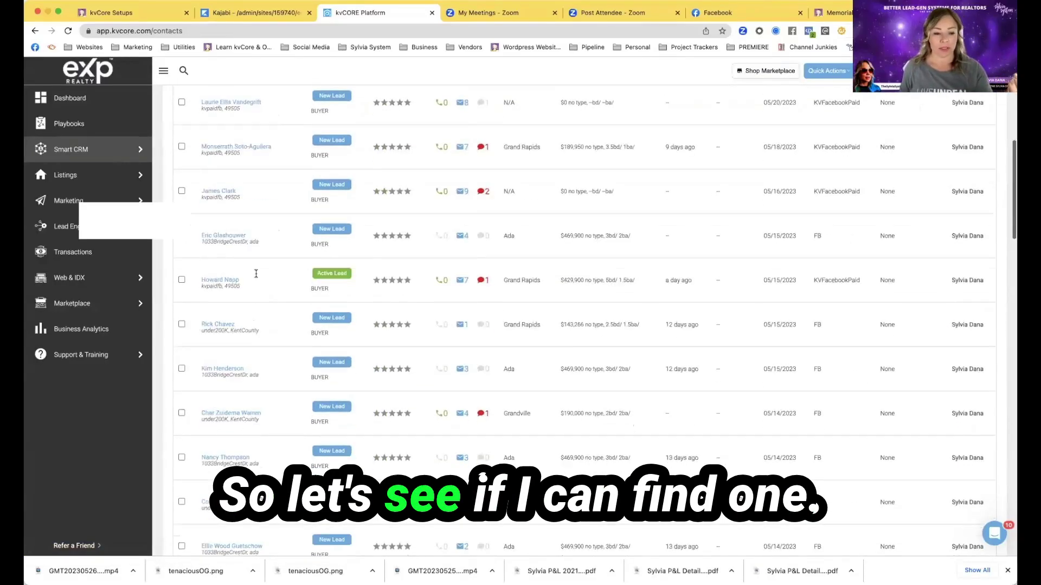
scroll(255, 273, "down", 3)
left_click(232, 133)
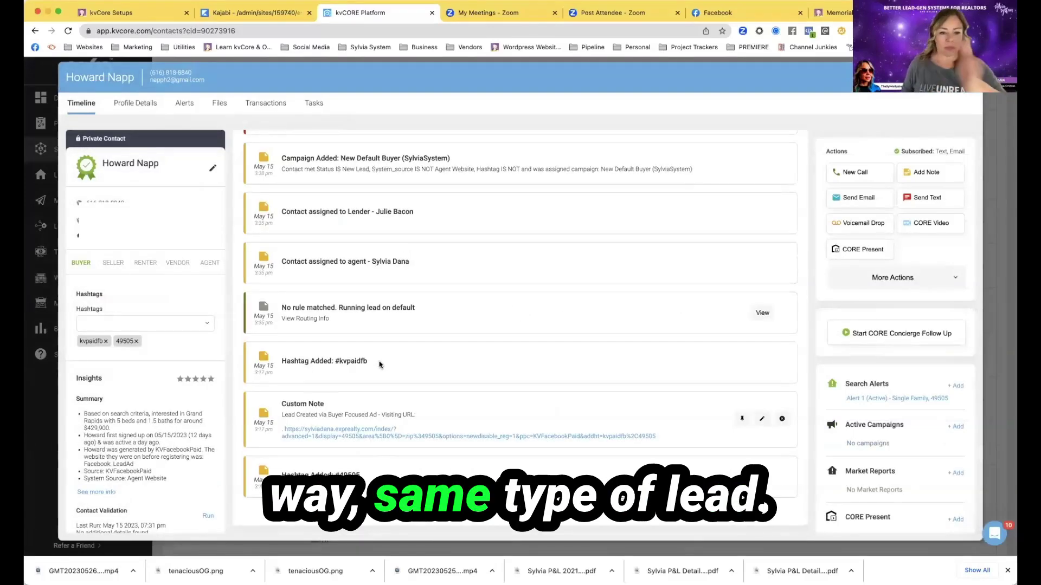
scroll(380, 364, "up", 6)
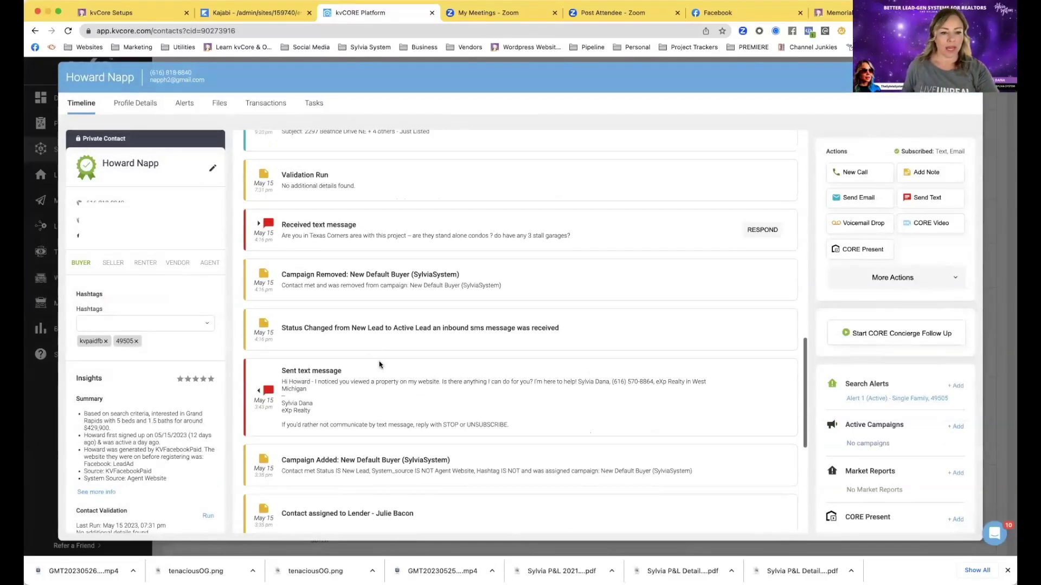
scroll(285, 245, "up", 1)
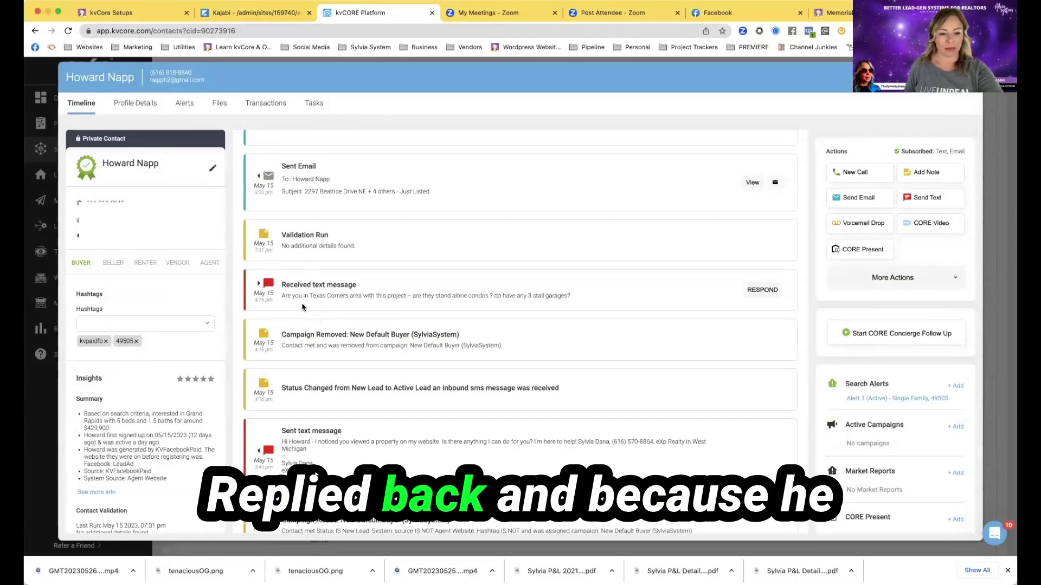
scroll(444, 334, "up", 3)
scroll(444, 334, "up", 6)
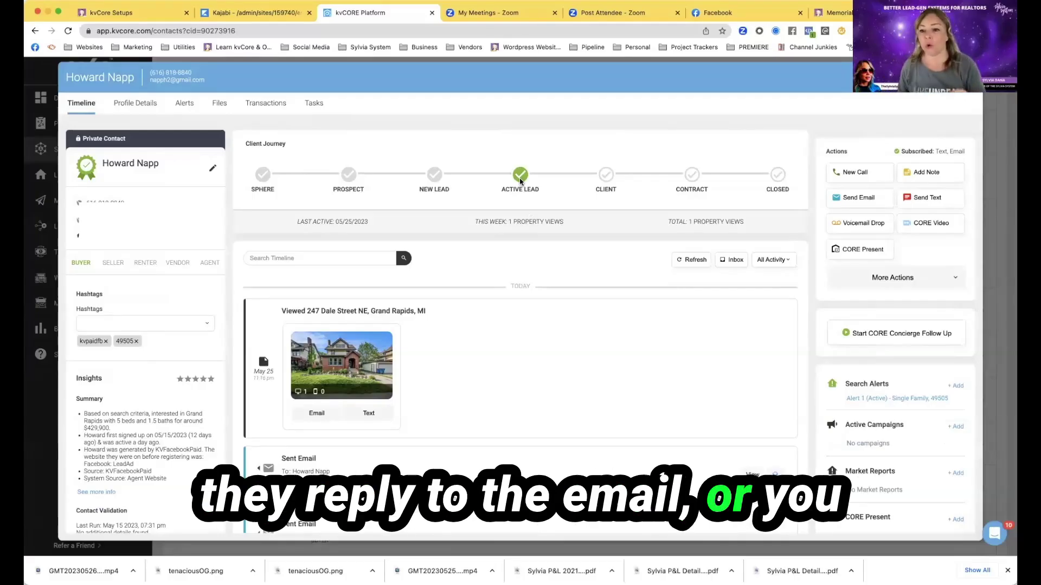
Inspect the form for logging a call with this Active Lead, including its outcome options, exiting without logging anything
left_click(857, 172)
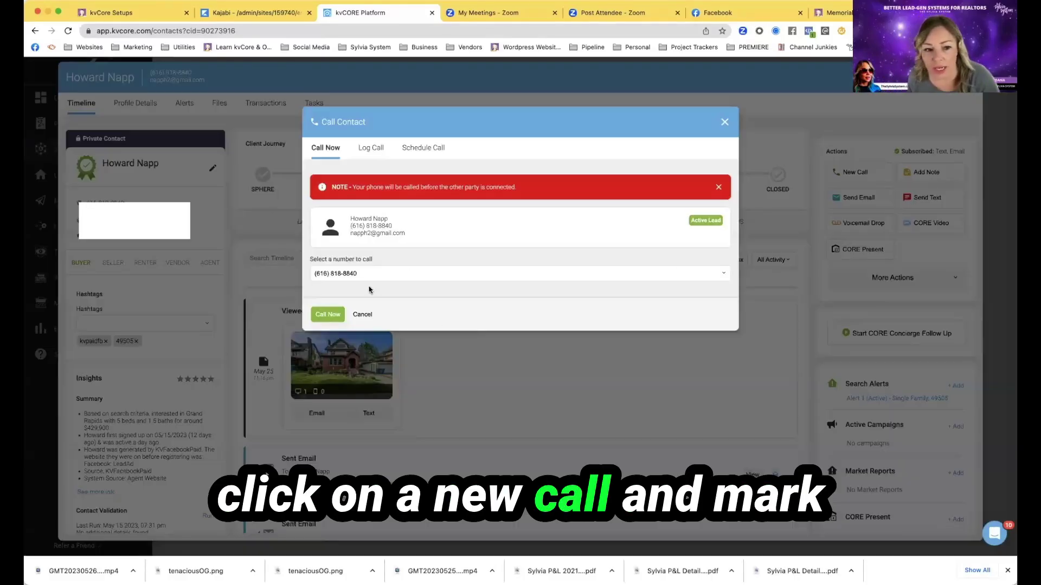
left_click(371, 149)
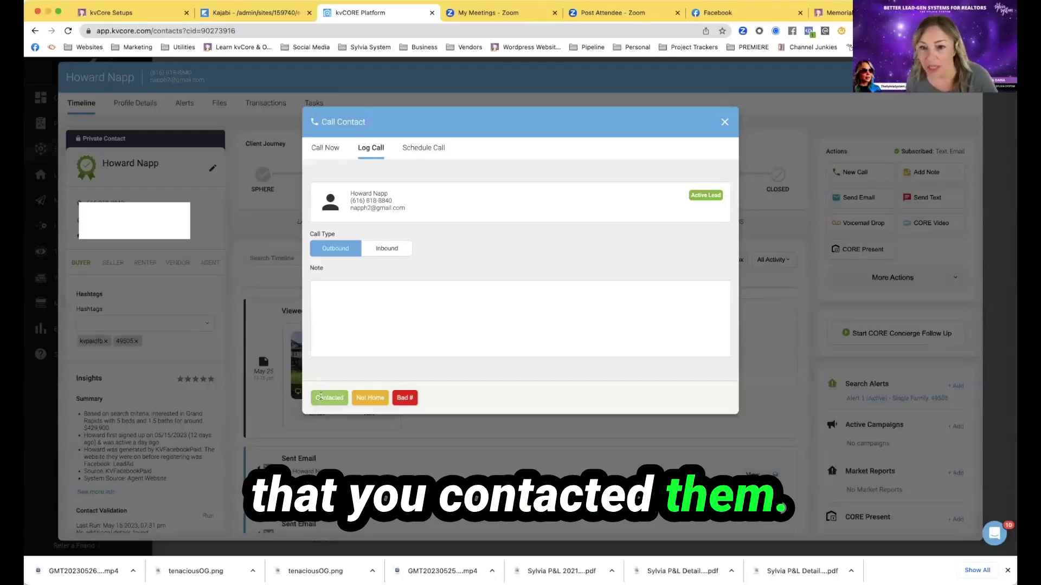
left_click(724, 122)
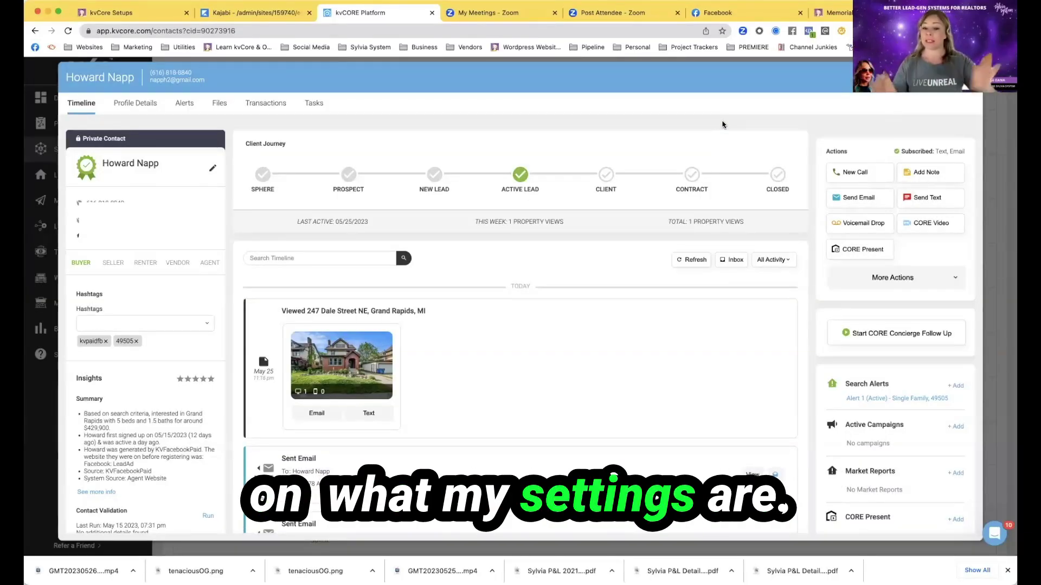
Examine the Active Lead's campaigns and the timeline entries for the status change and campaign removal, and close the record
scroll(834, 351, "down", 3)
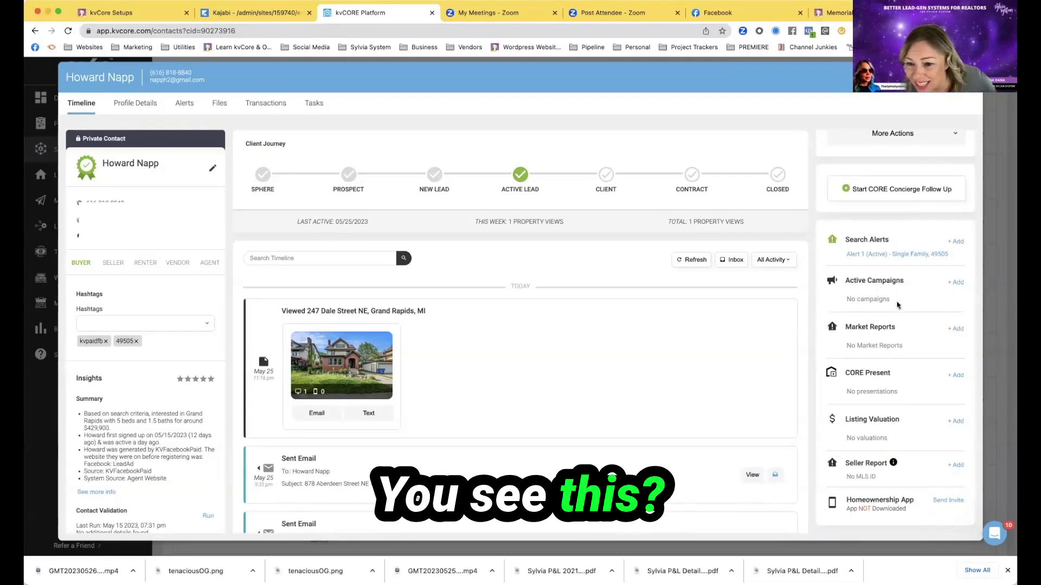
scroll(649, 349, "down", 6)
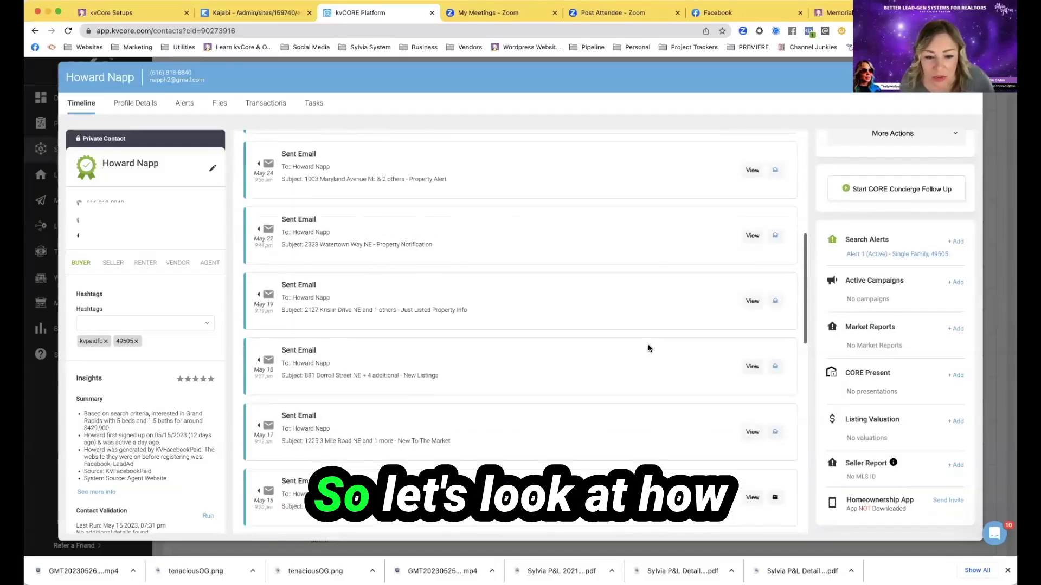
scroll(649, 349, "down", 10)
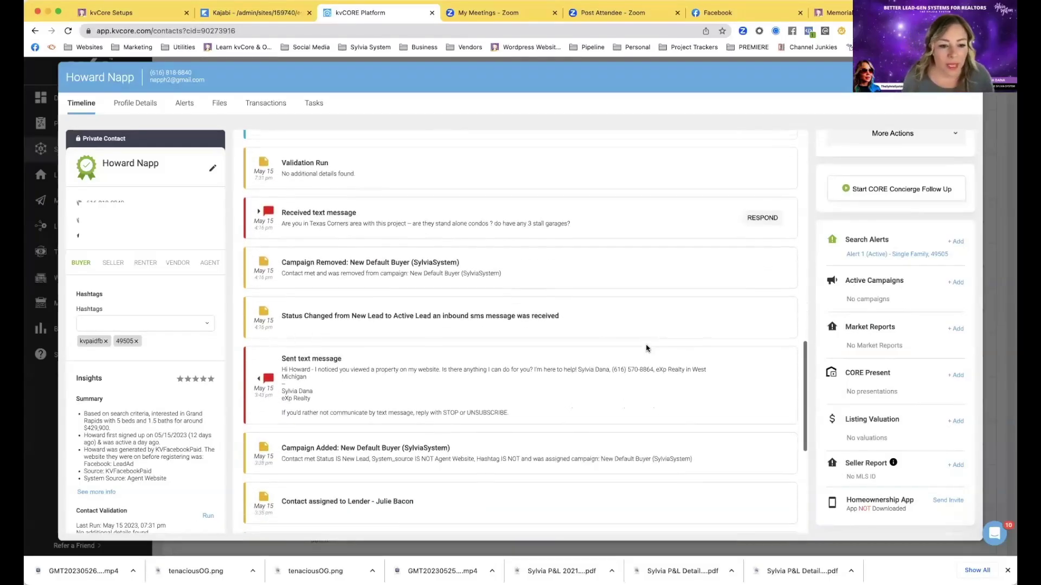
scroll(646, 348, "down", 1)
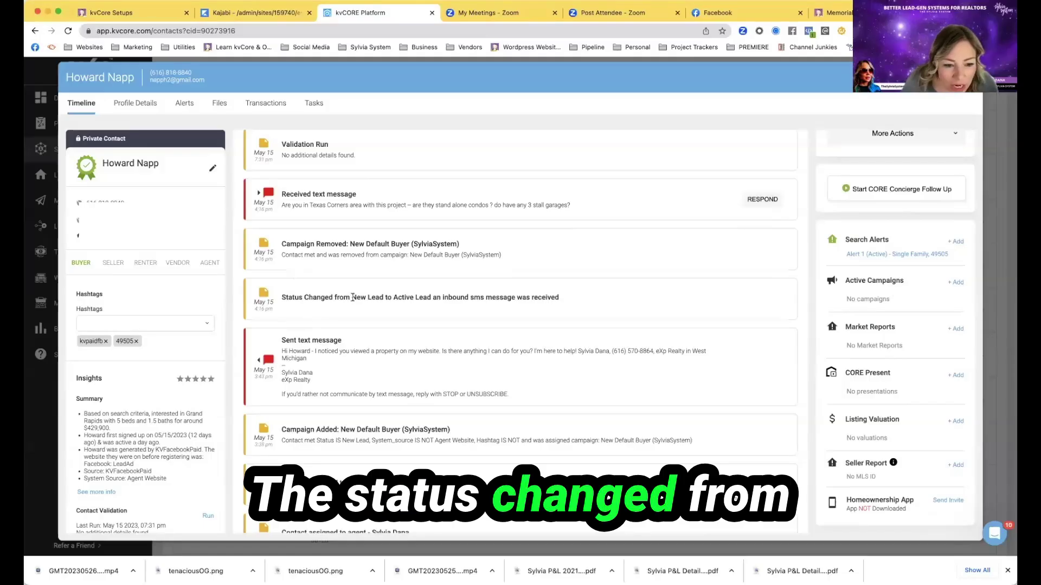
left_click_drag(385, 298, 419, 298)
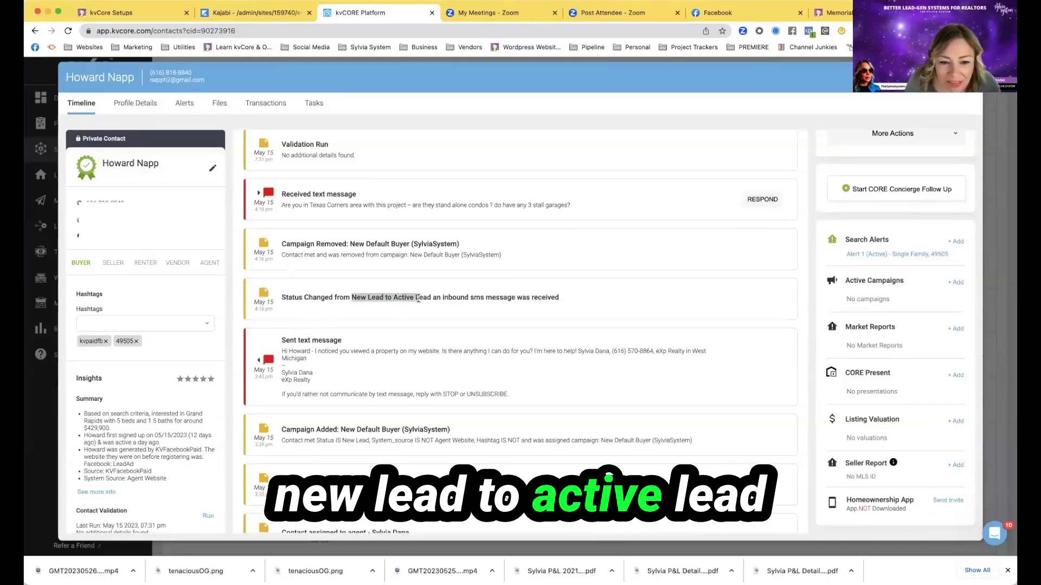
left_click(441, 299)
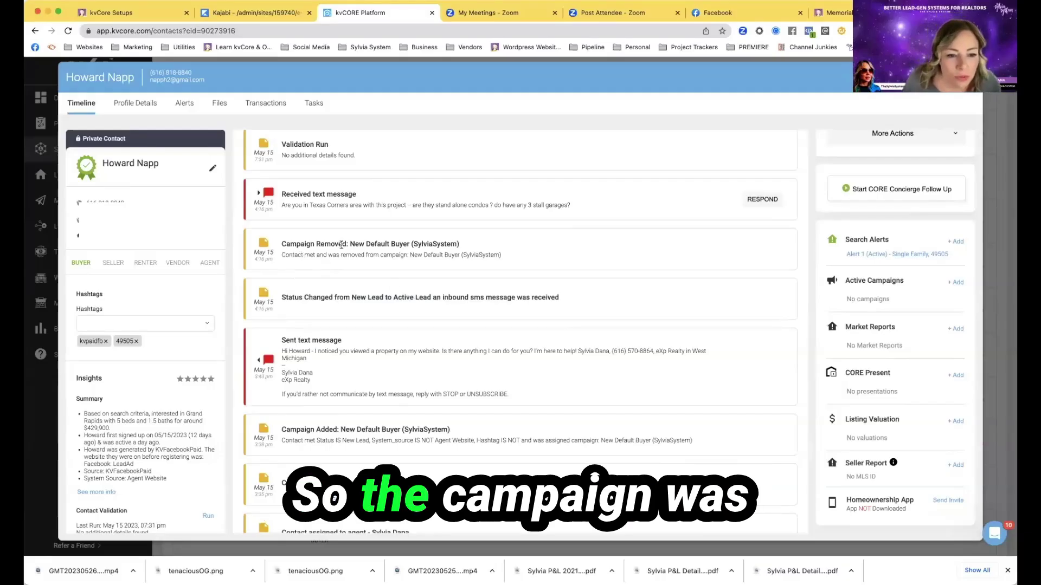
left_click_drag(282, 255, 410, 258)
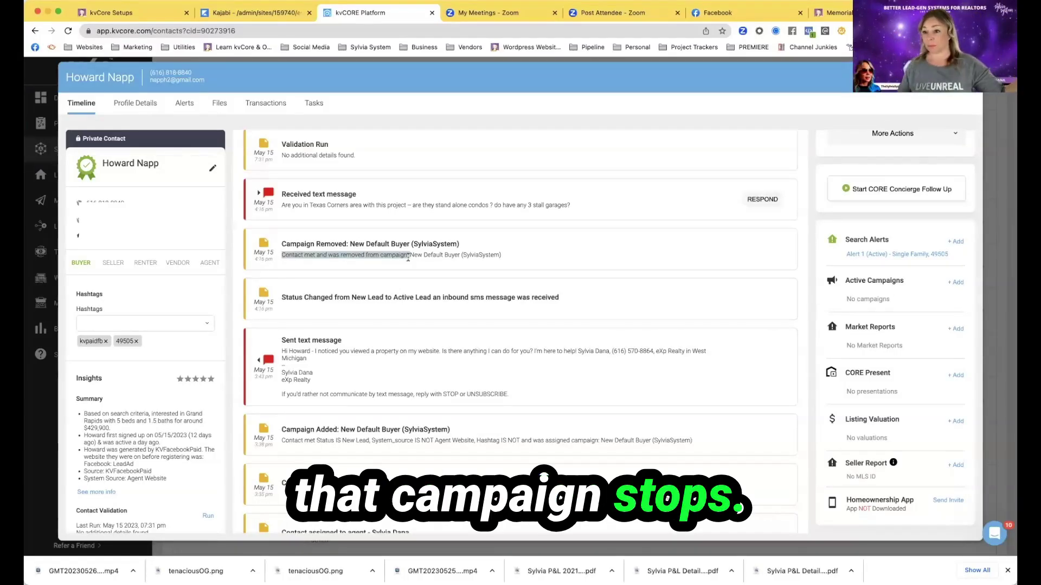
scroll(408, 258, "up", 10)
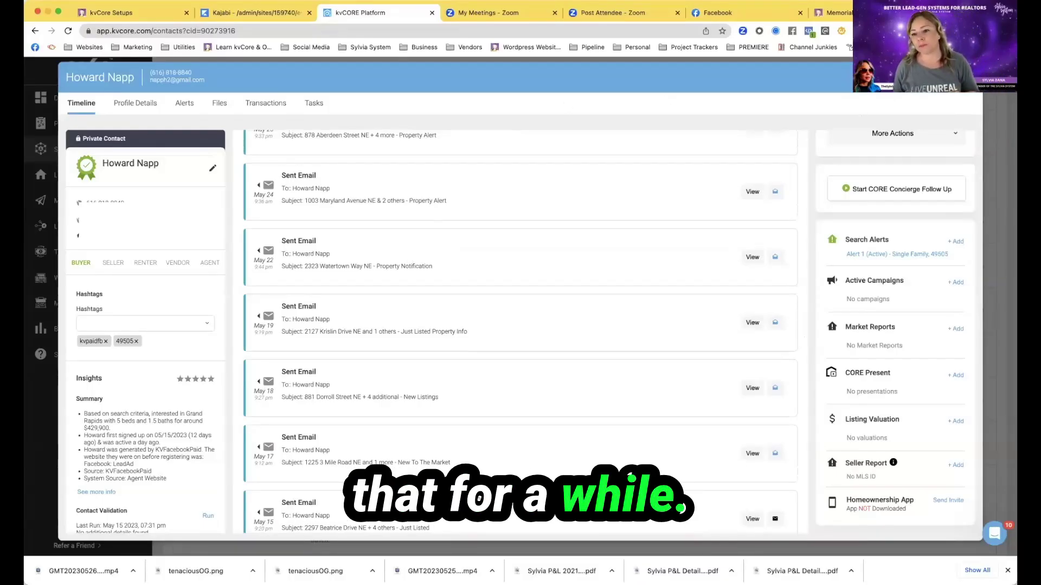
left_click(967, 78)
Return to the Behavioral Automation settings from the Marketing overview
mouse_move(132, 198)
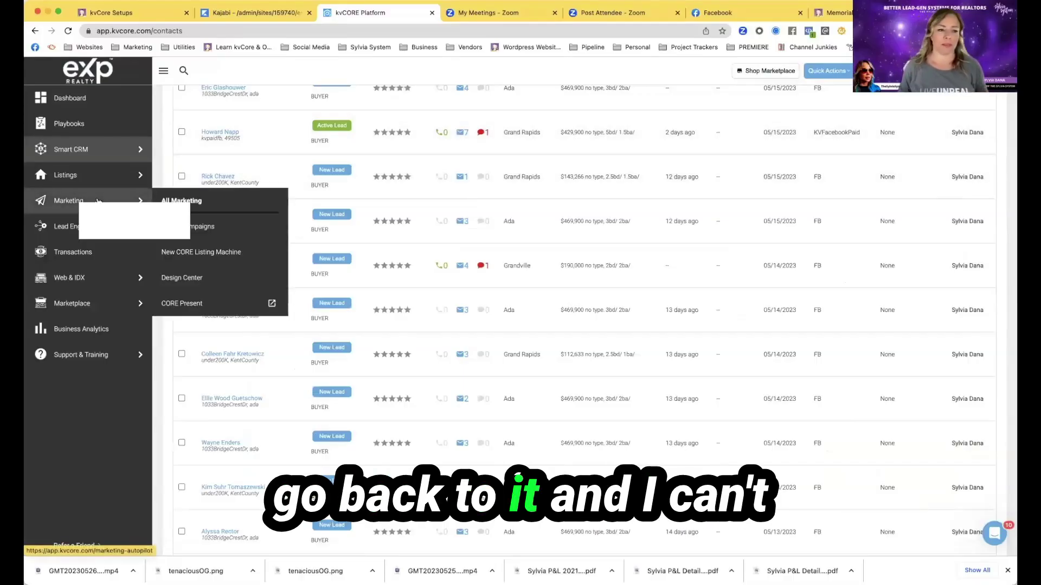
left_click(179, 201)
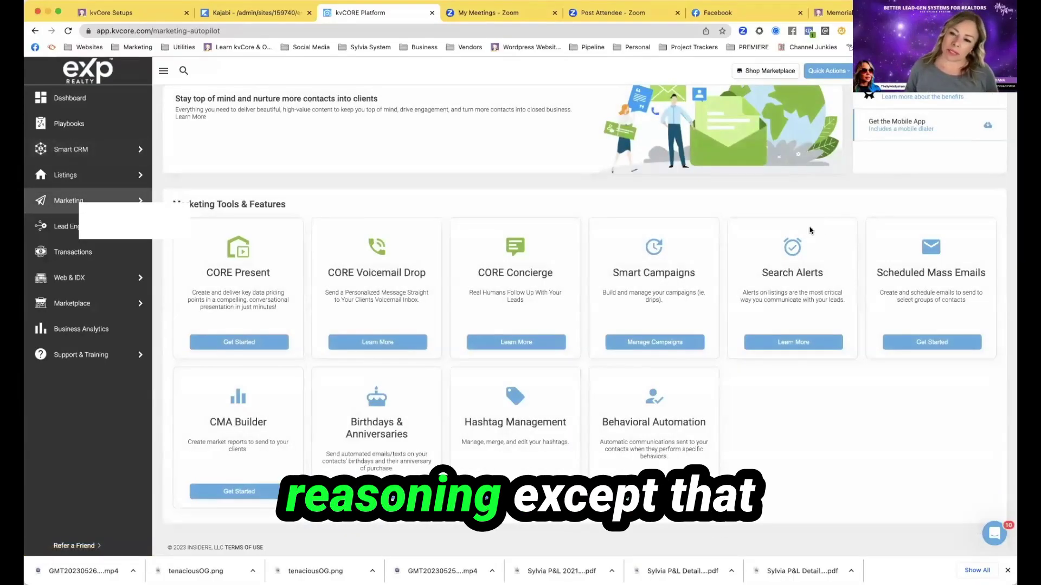
left_click(931, 342)
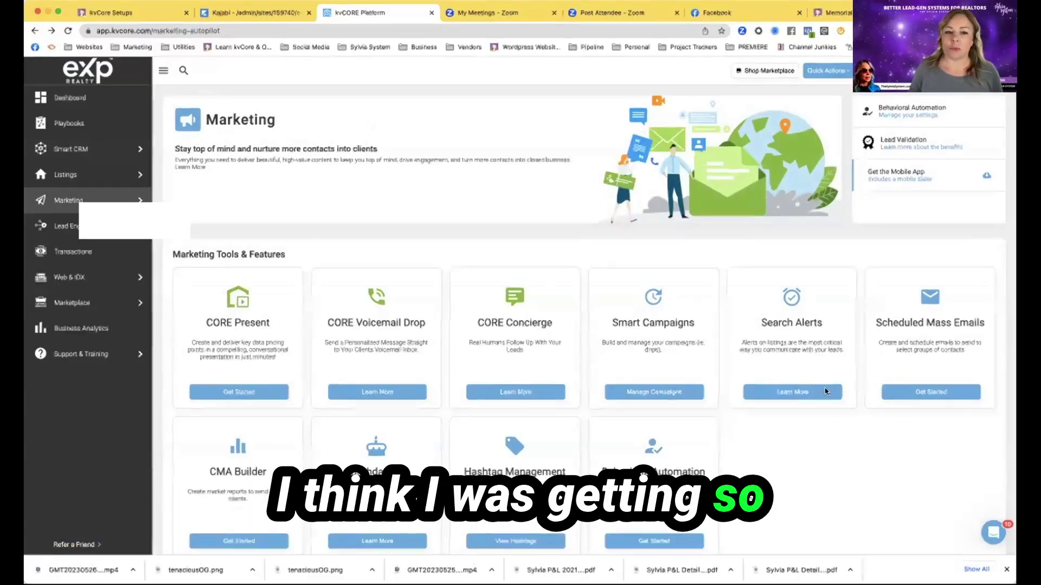
left_click(955, 115)
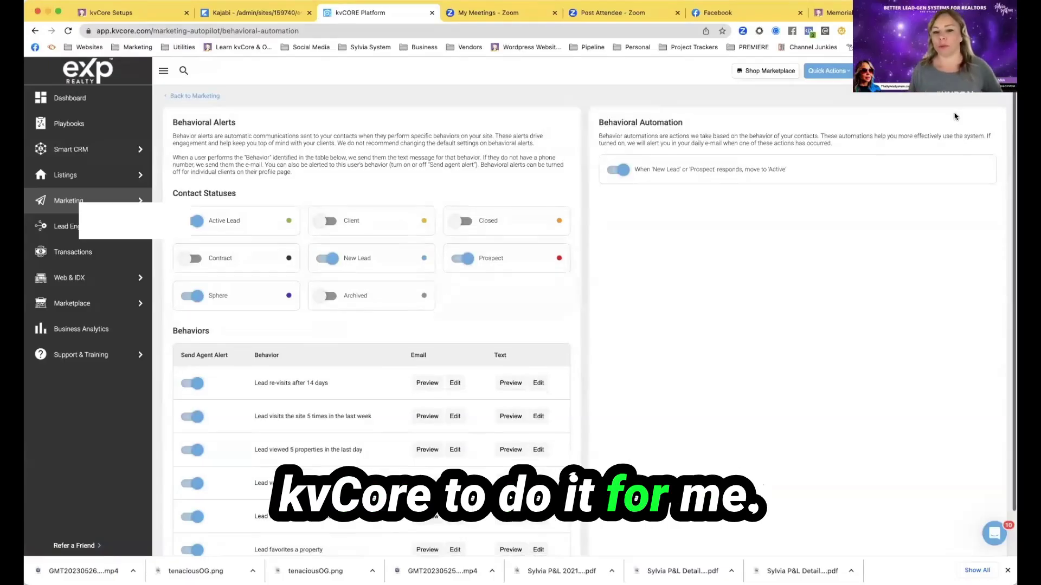
Reread the automation rule that moves a responding 'New Lead' or 'Prospect' to 'Active'
scroll(952, 115, "down", 1)
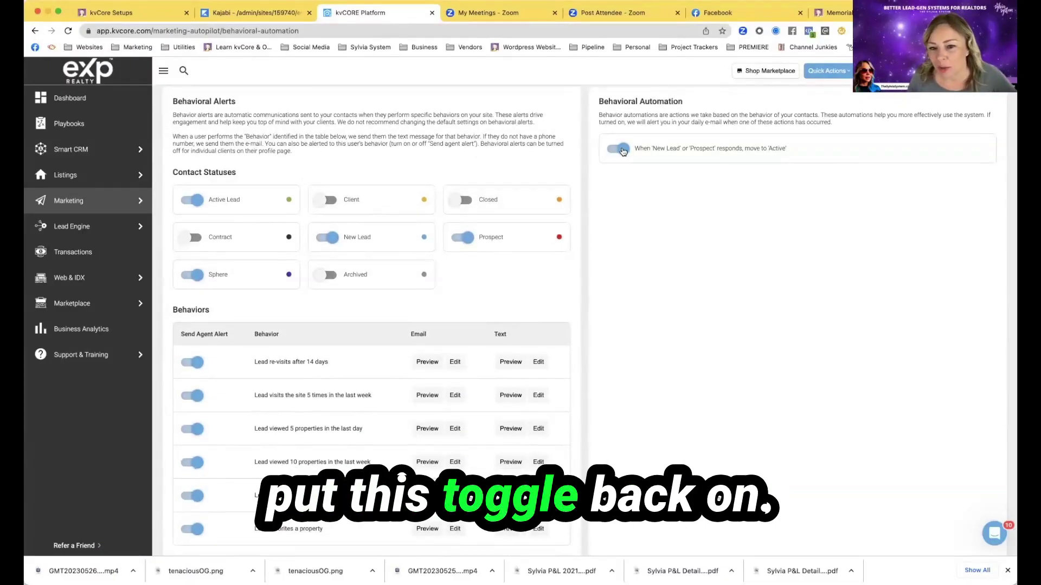
left_click_drag(653, 149, 689, 154)
left_click_drag(768, 151, 786, 153)
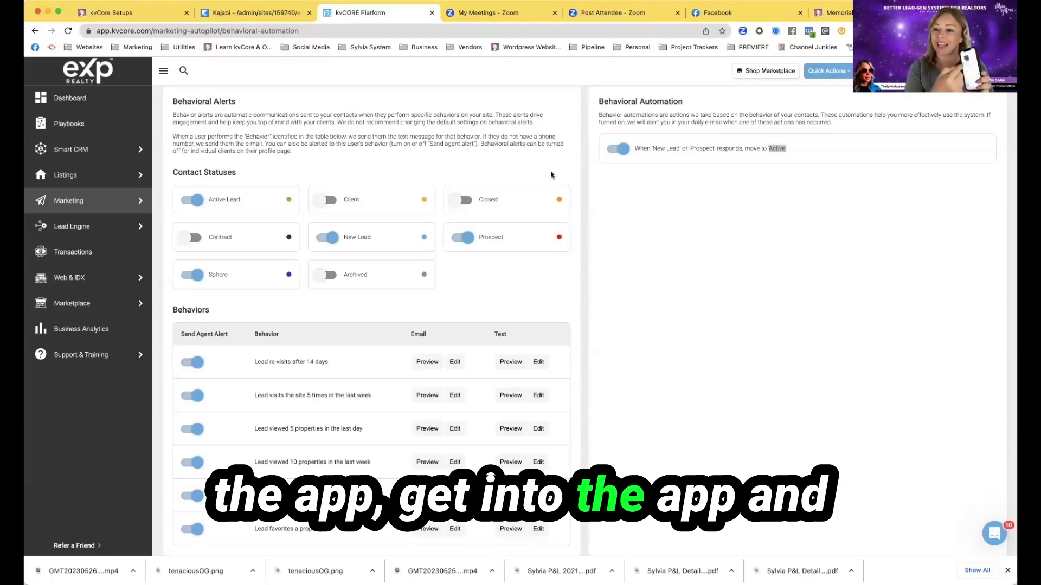
scroll(551, 174, "up", 1)
Go to the Smart CRM contact list and open the New Lead buyer interested in Grand Rapids at $112,633
mouse_move(115, 187)
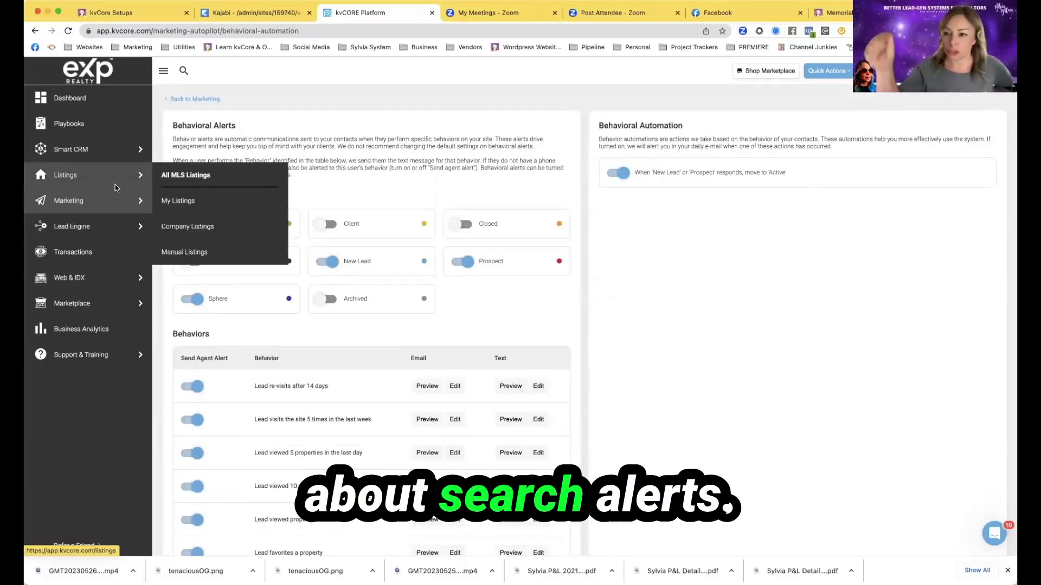
left_click(83, 155)
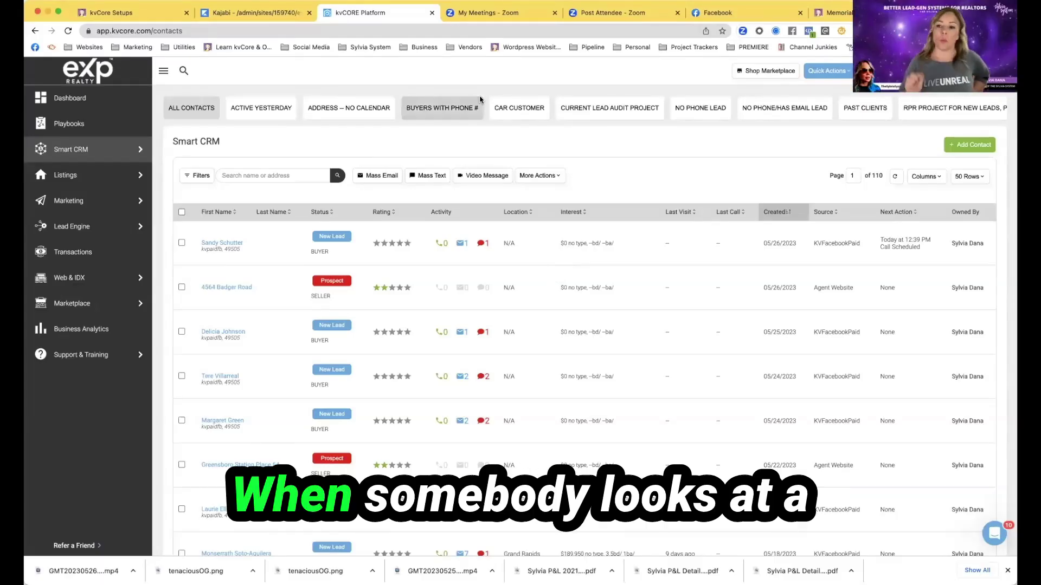
scroll(337, 247, "down", 6)
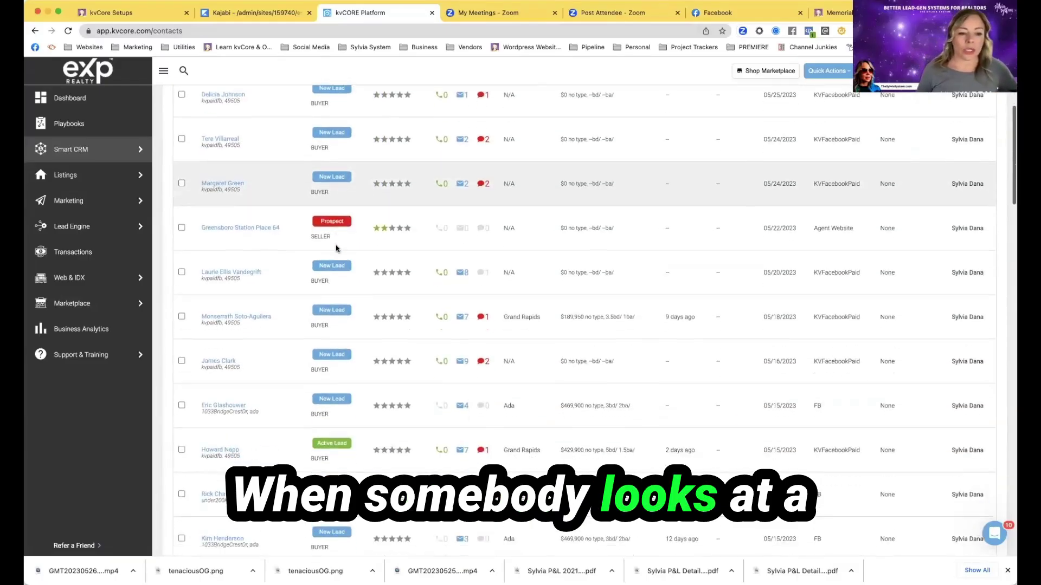
scroll(336, 247, "down", 4)
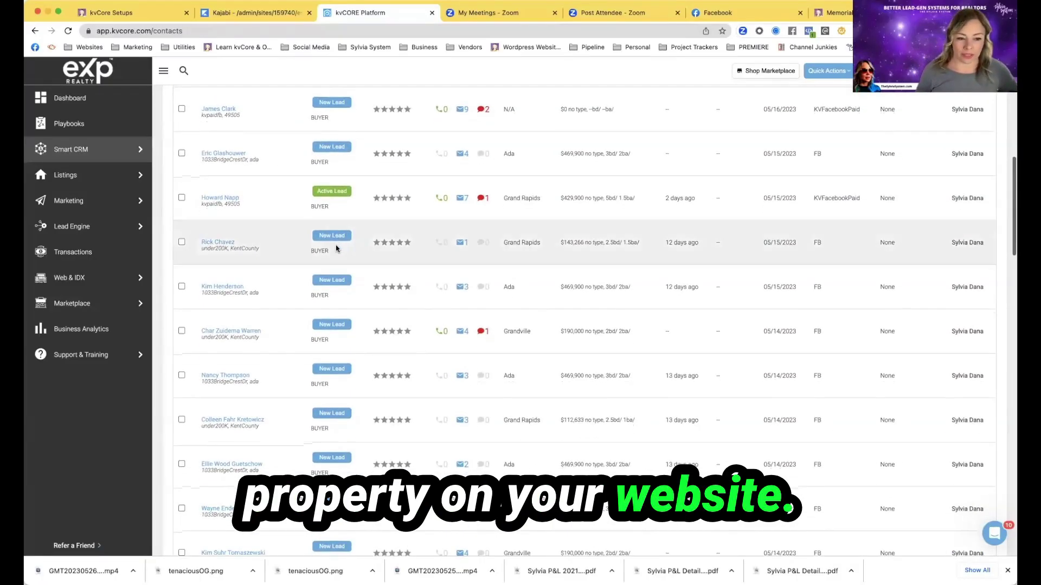
scroll(232, 274, "down", 4)
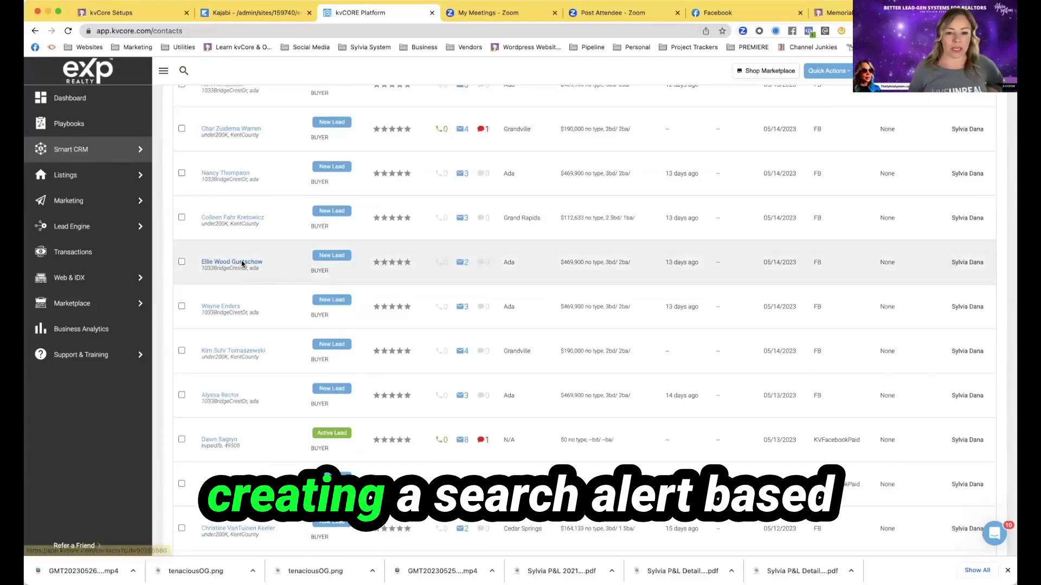
left_click(232, 221)
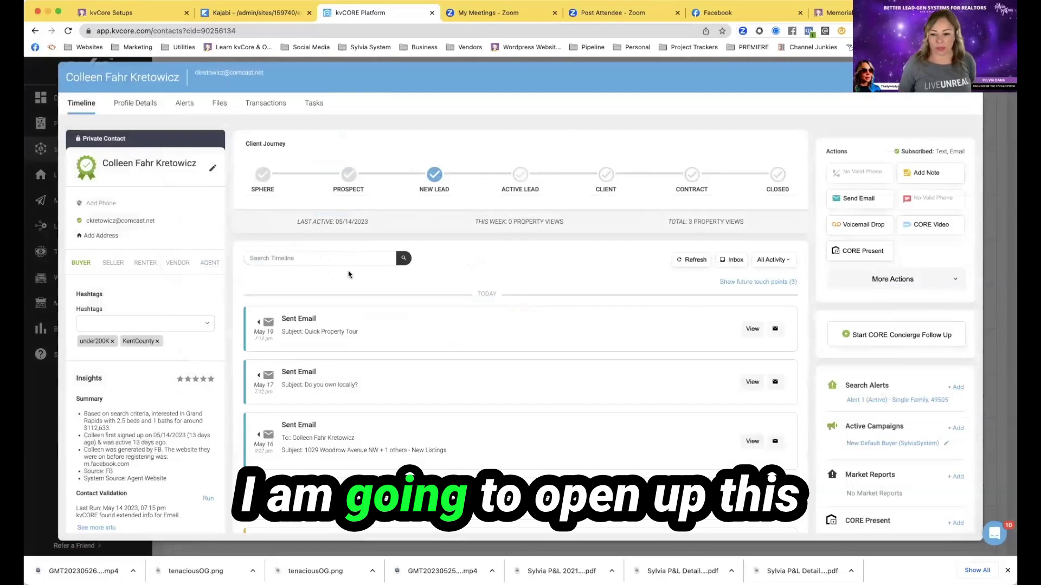
Examine the lead's timeline back to the viewed properties, along with the Insights summary and the listed search alerts
scroll(348, 272, "down", 3)
scroll(348, 272, "down", 4)
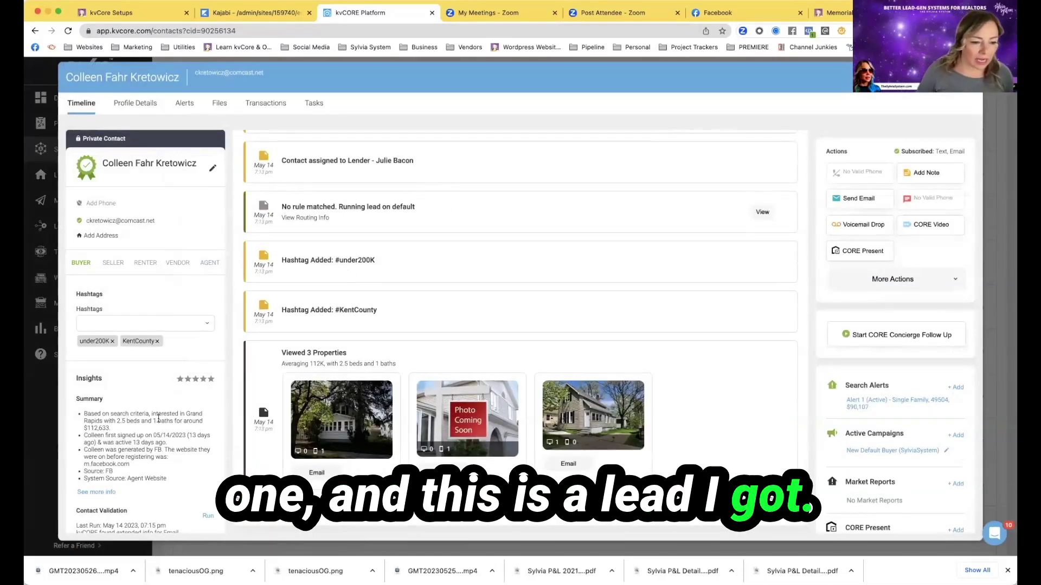
scroll(158, 416, "down", 2)
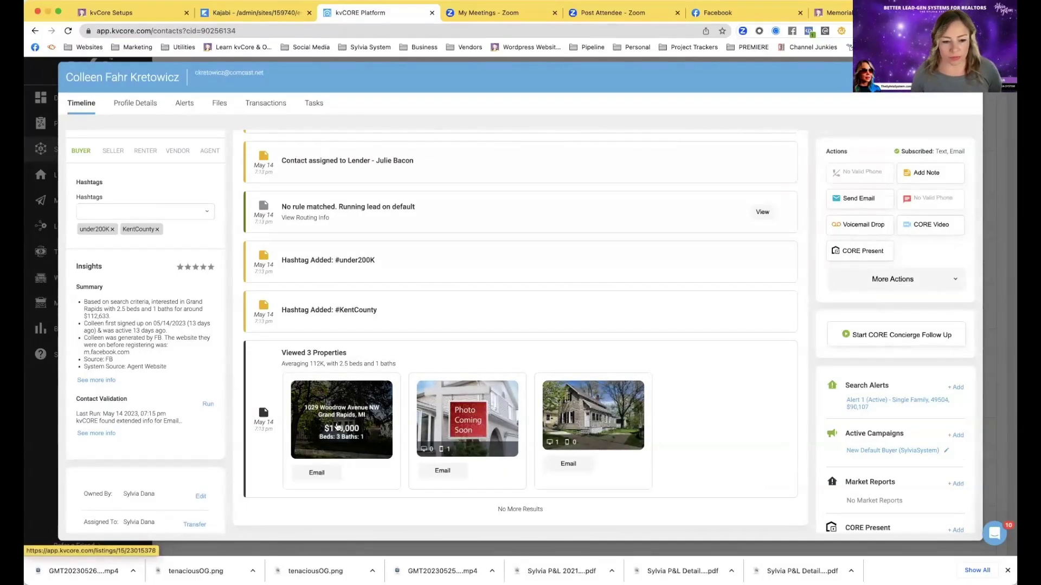
scroll(744, 426, "up", 5)
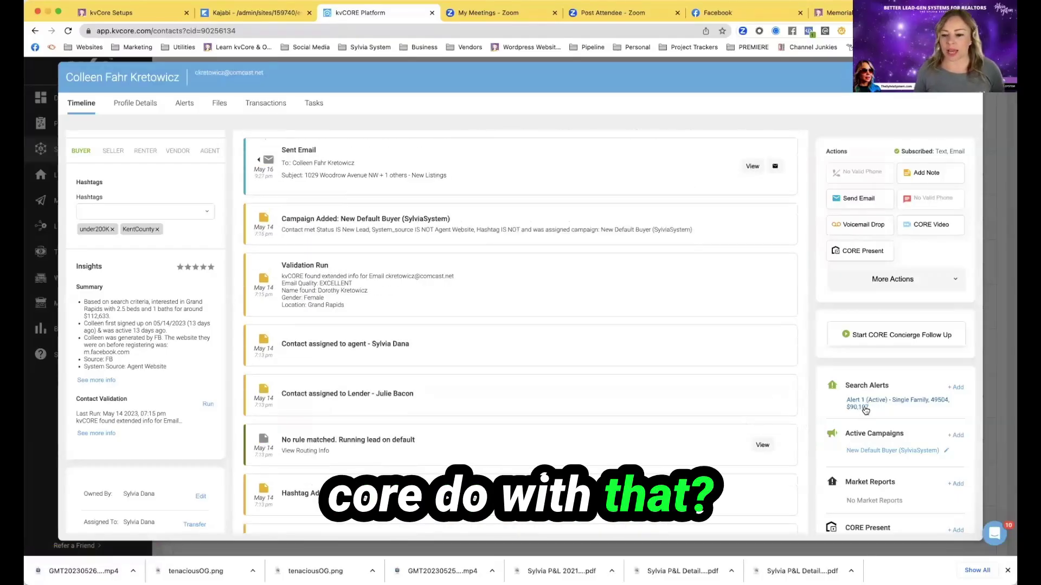
Open the lead's search Alert 1, examine its summary price and settings, and close the record
left_click(863, 408)
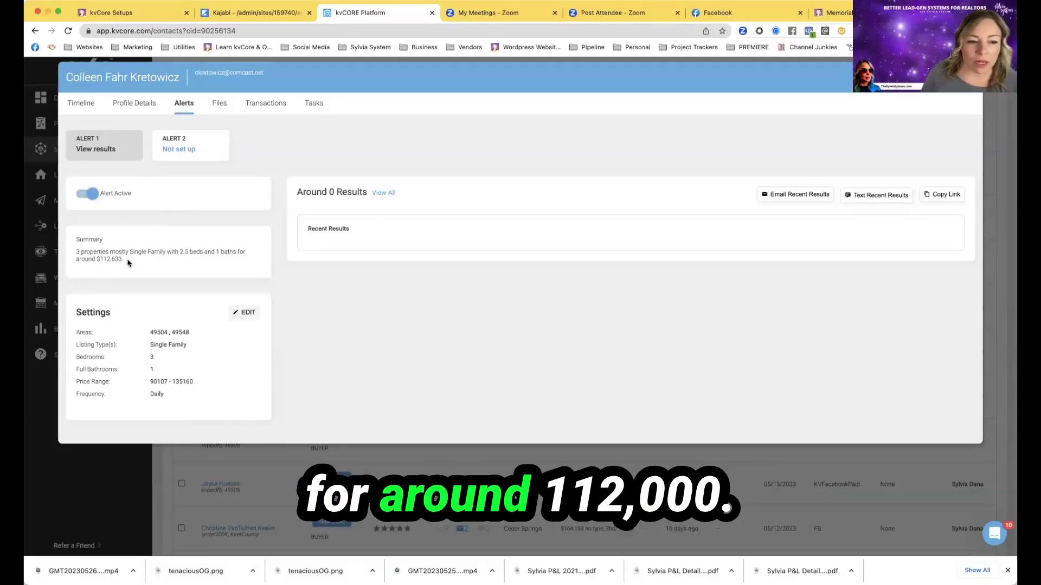
left_click_drag(124, 260, 97, 260)
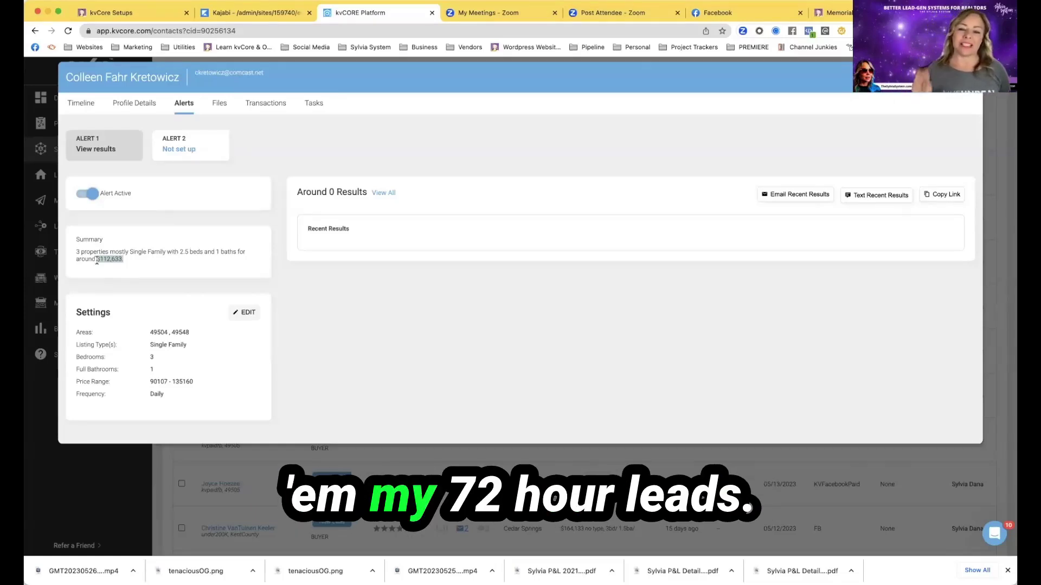
left_click(967, 77)
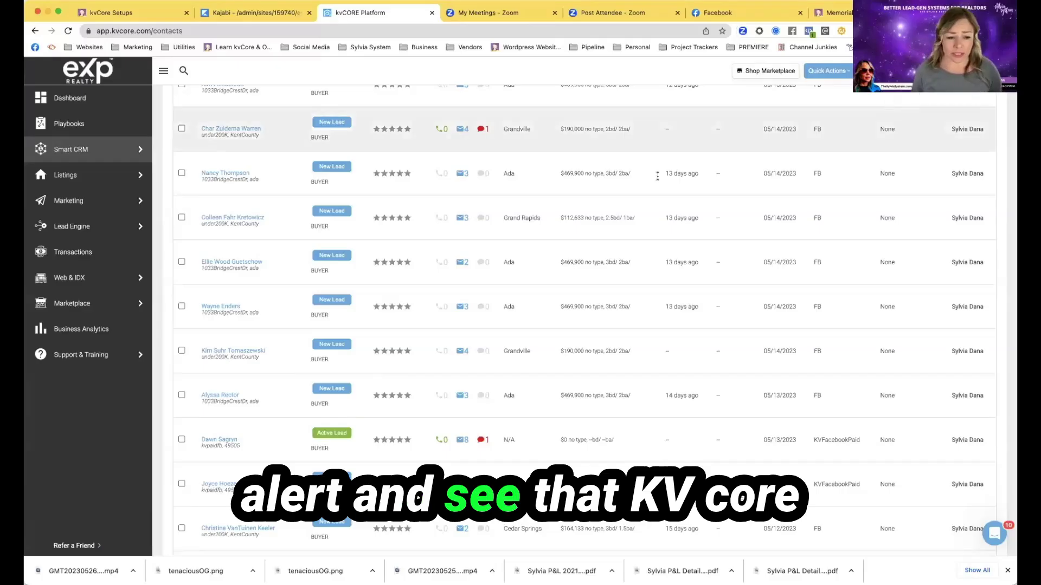
Open the New Lead buyer from 05/13/2023 interested in Ada, and examine the viewed property and the alert's settings and frequency
left_click(234, 399)
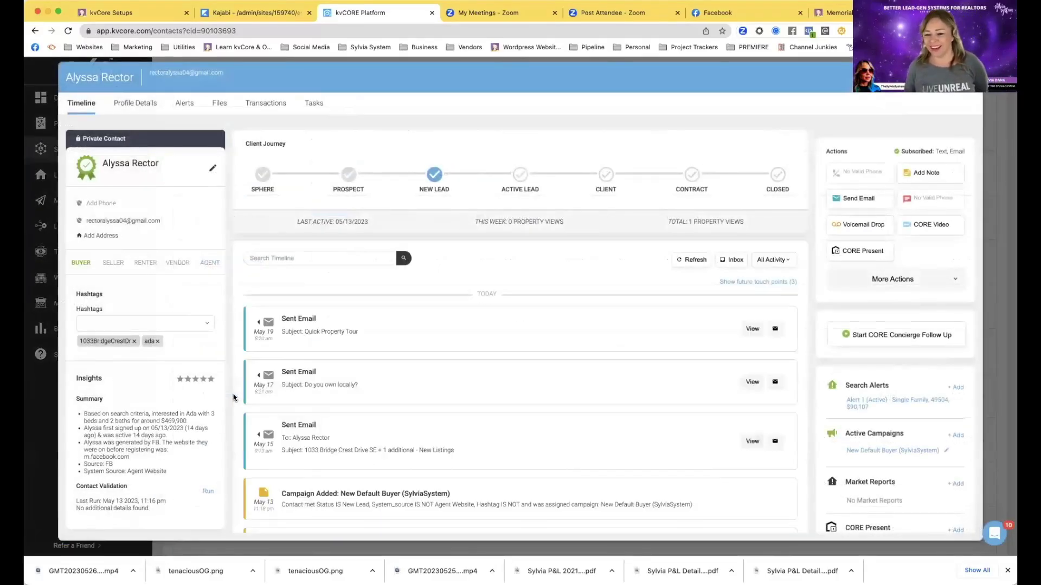
scroll(408, 388, "down", 10)
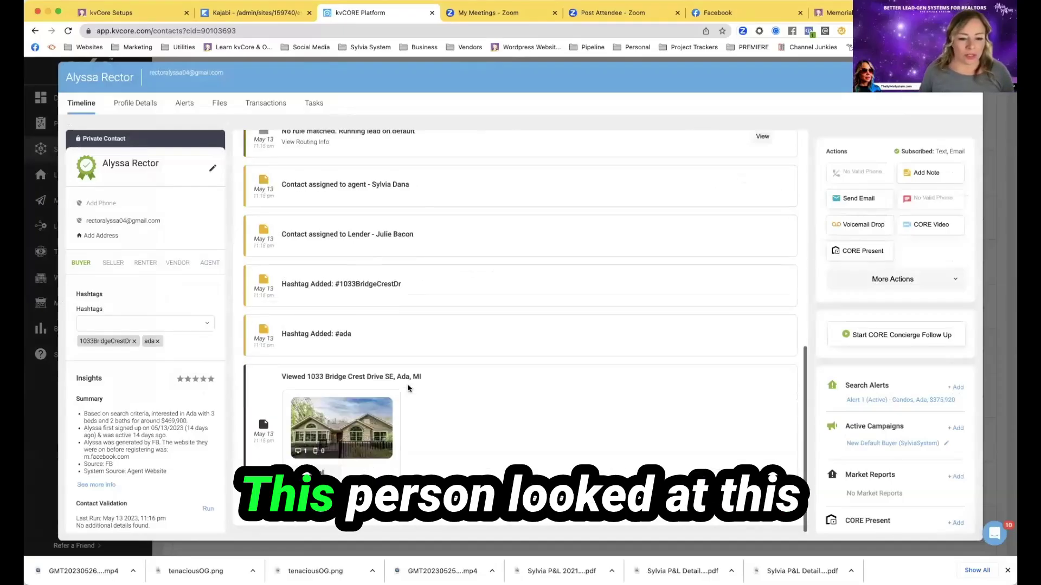
mouse_move(360, 428)
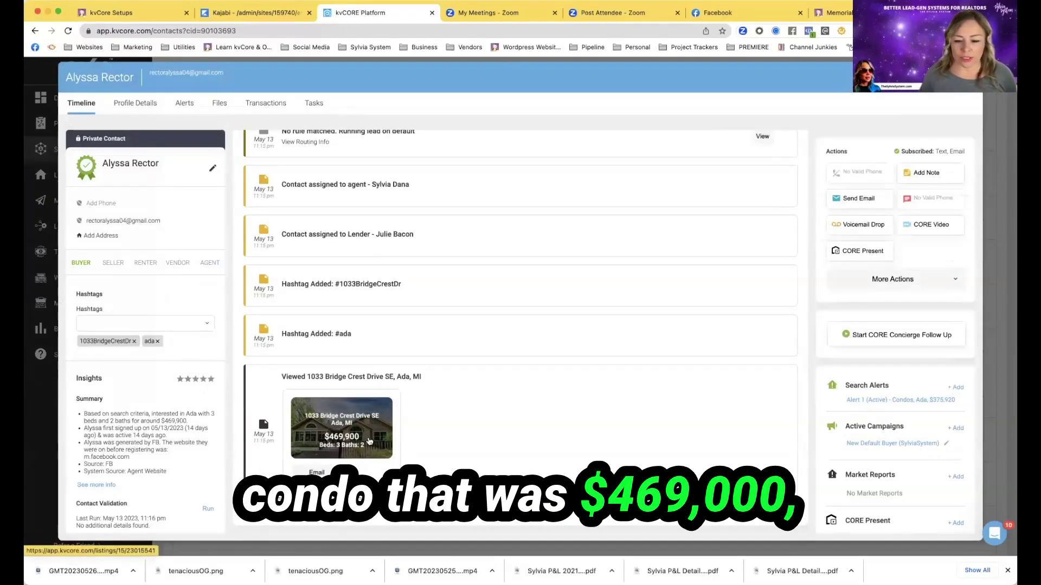
left_click(858, 402)
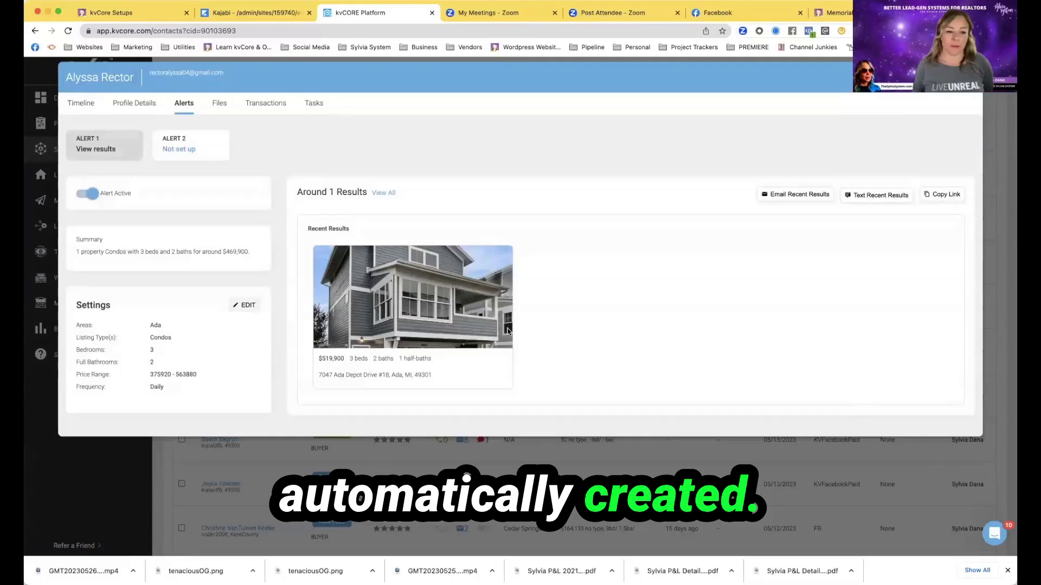
double_click(157, 386)
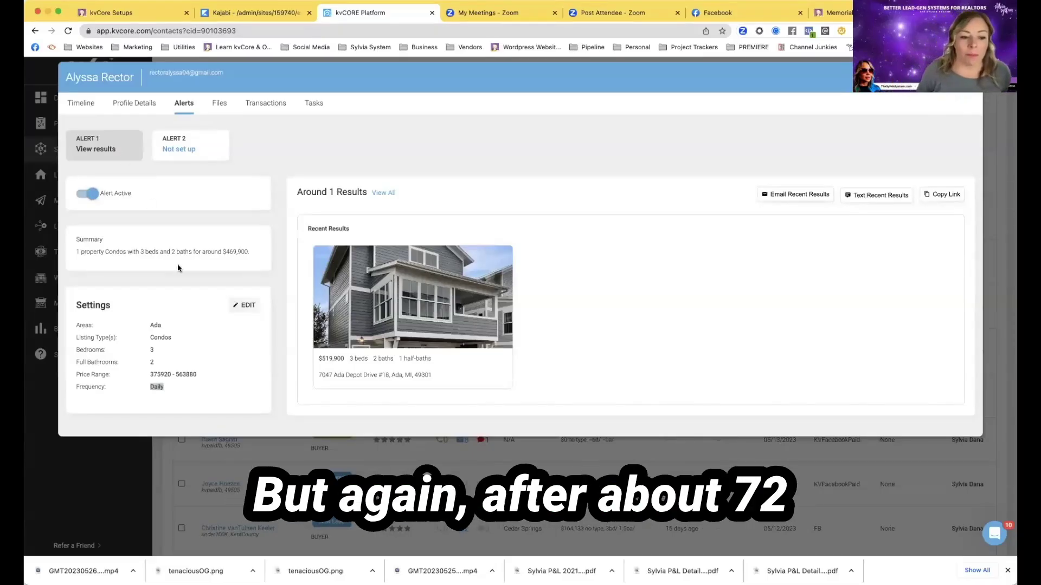
Open Alert 1's search settings for editing and search its areas for "forest hills"
left_click(236, 306)
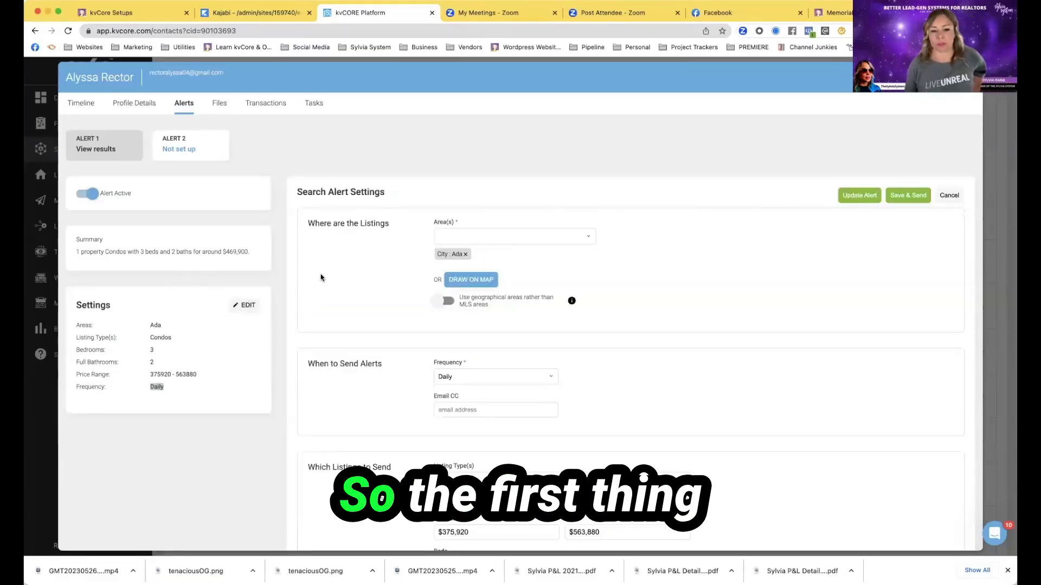
scroll(401, 249, "down", 1)
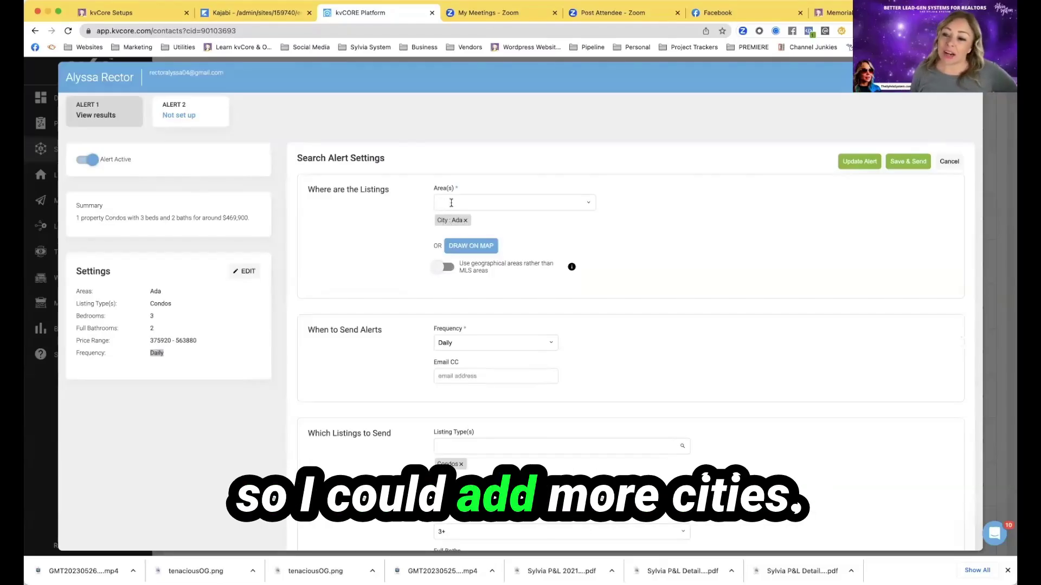
scroll(469, 208, "up", 1)
left_click(487, 213)
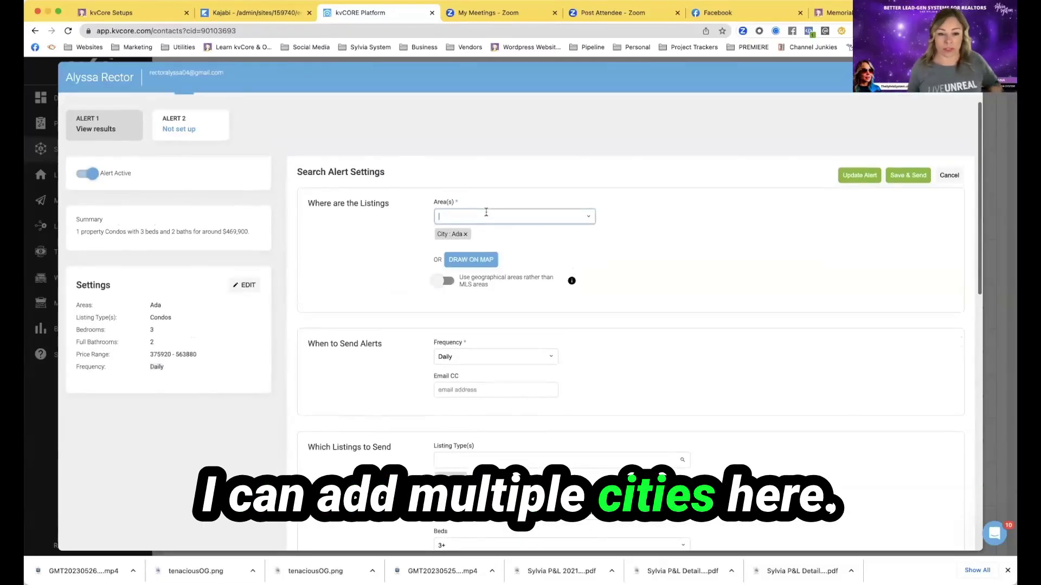
type("forf")
type("st")
type(" hills")
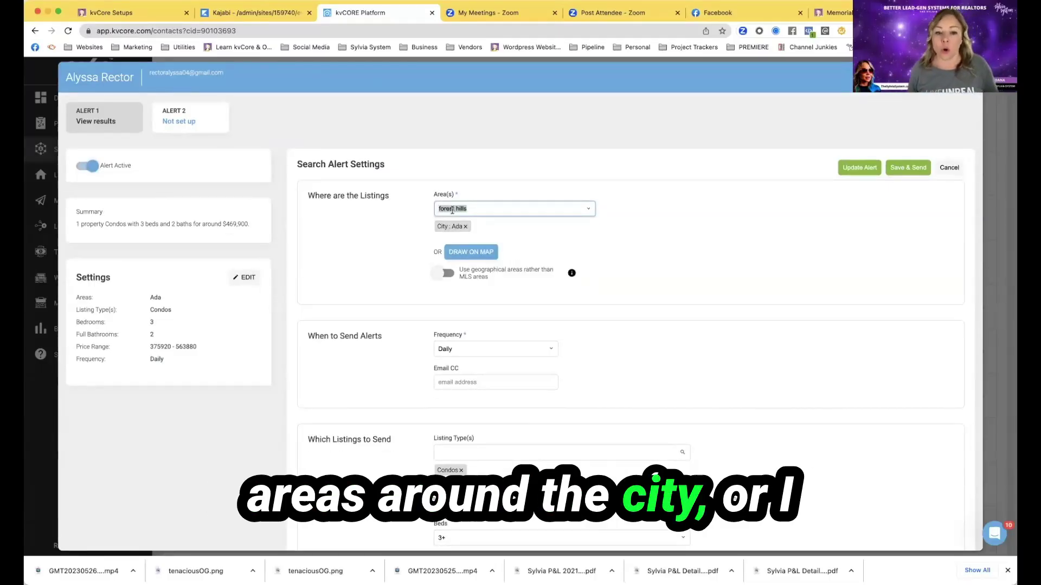
Remove the city Ada from the alert's areas, try "kent county" as the area, and clear that entry
left_click(465, 228)
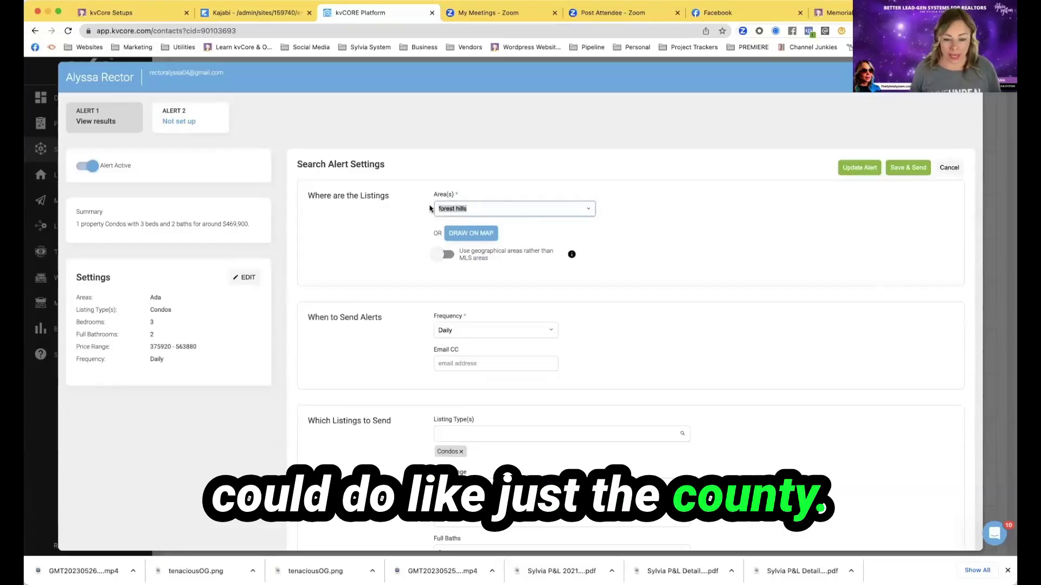
type("kent coun")
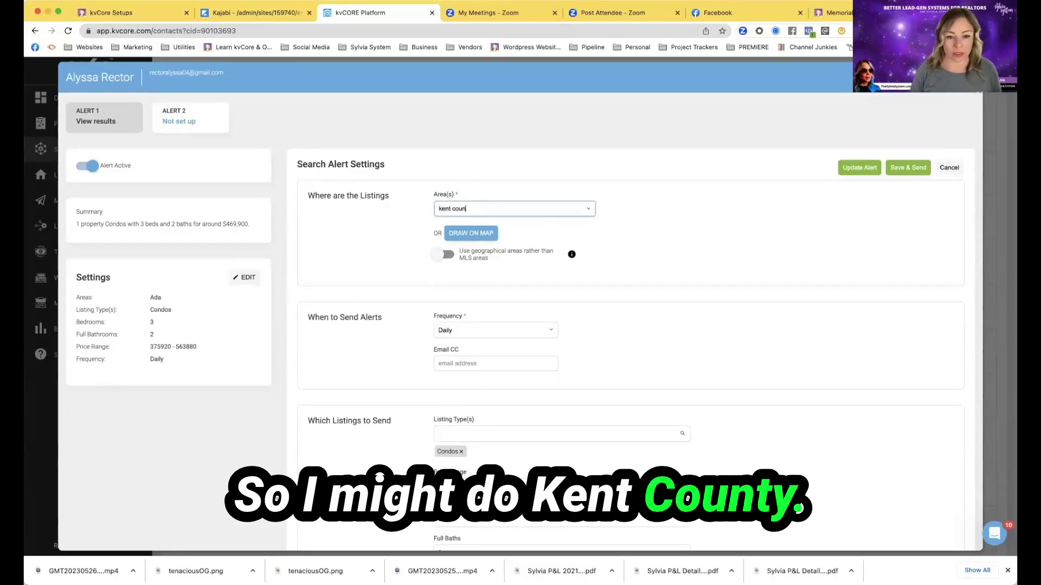
type("ty")
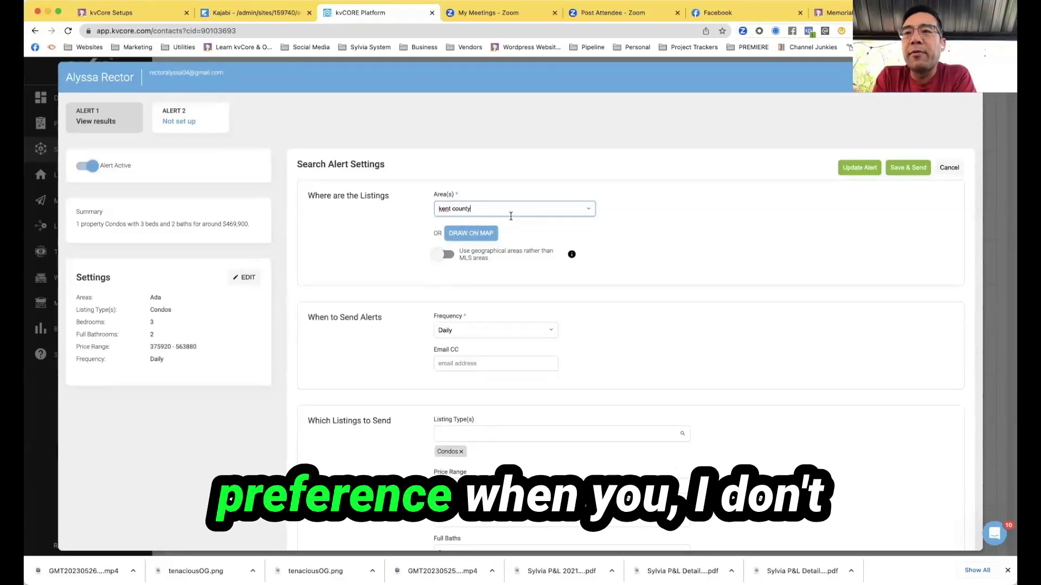
left_click_drag(586, 208, 399, 204)
key("BackSpace")
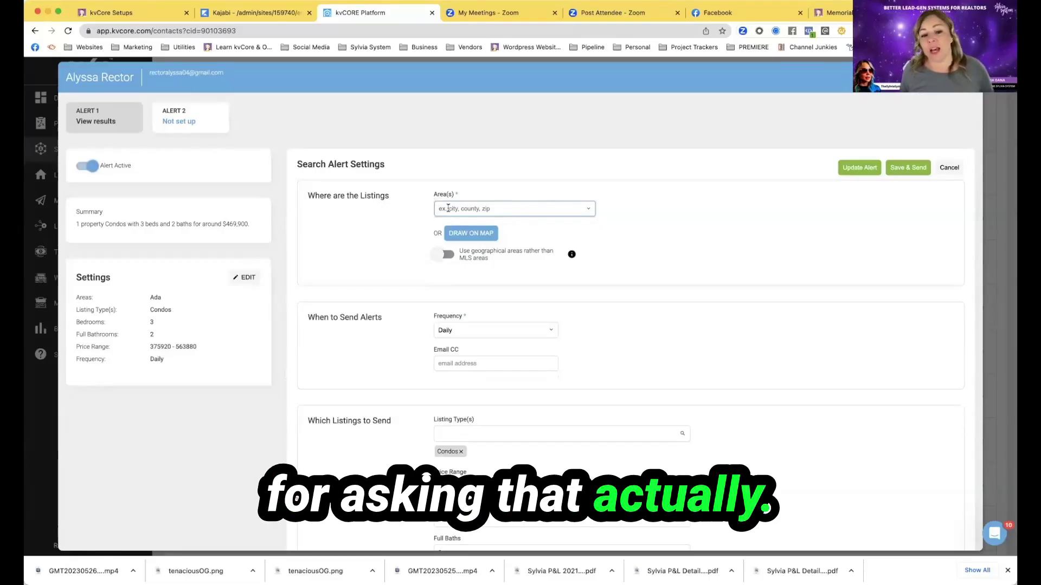
Try searching the alert's areas for "forest hills" and for "forest", and clear the search text
type("forest")
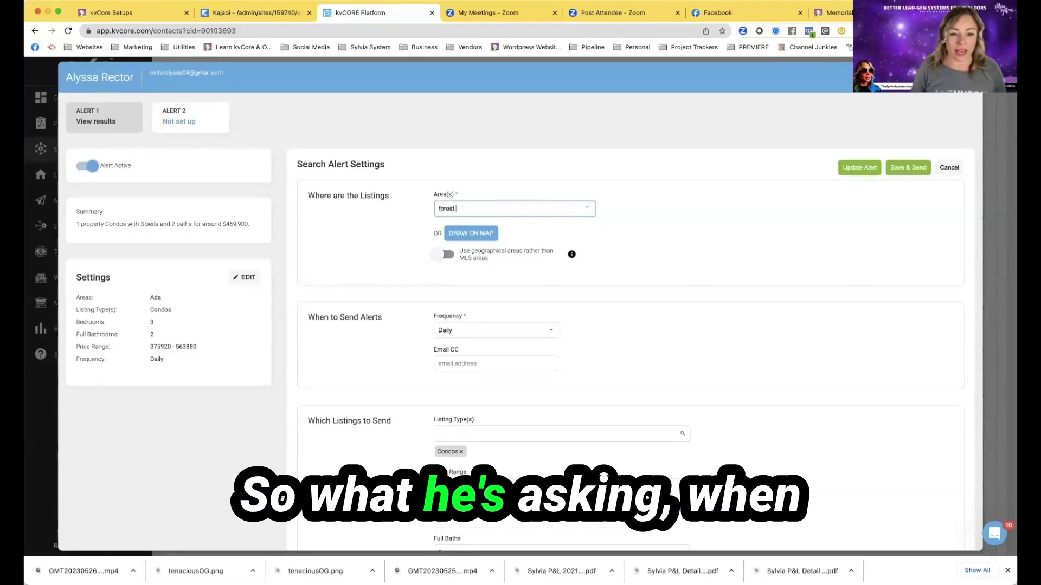
type(" hills")
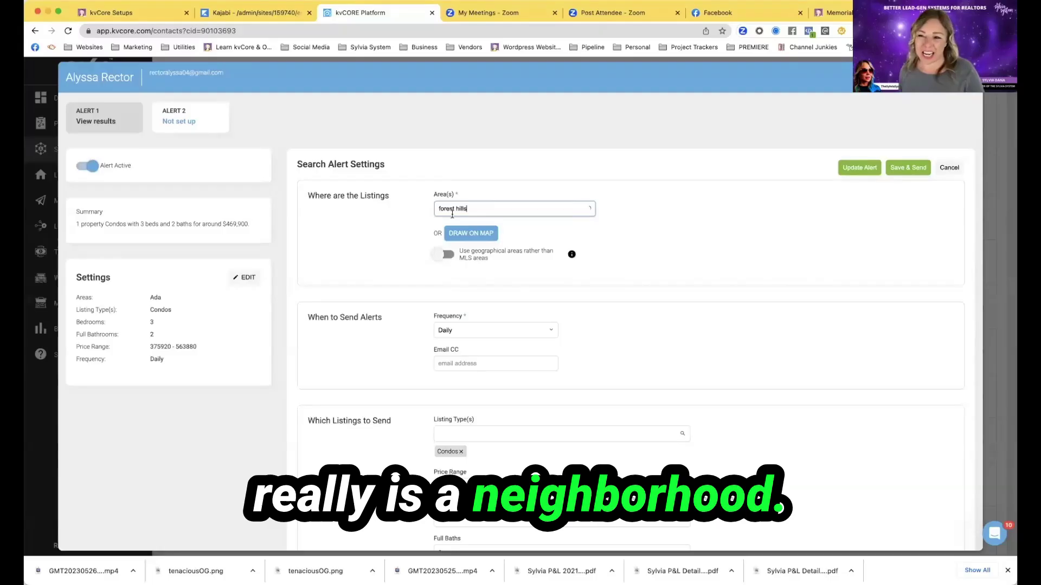
key("BackSpace")
key("BackSpace")
key("BackSpace")
key("BackSpace")
key("BackSpace")
key("BackSpace")
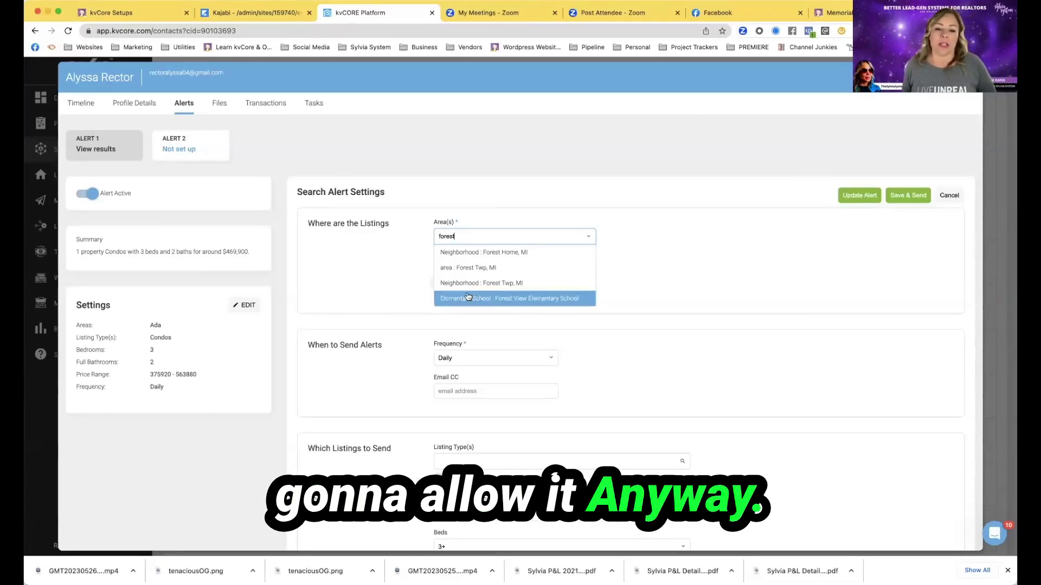
key("BackSpace")
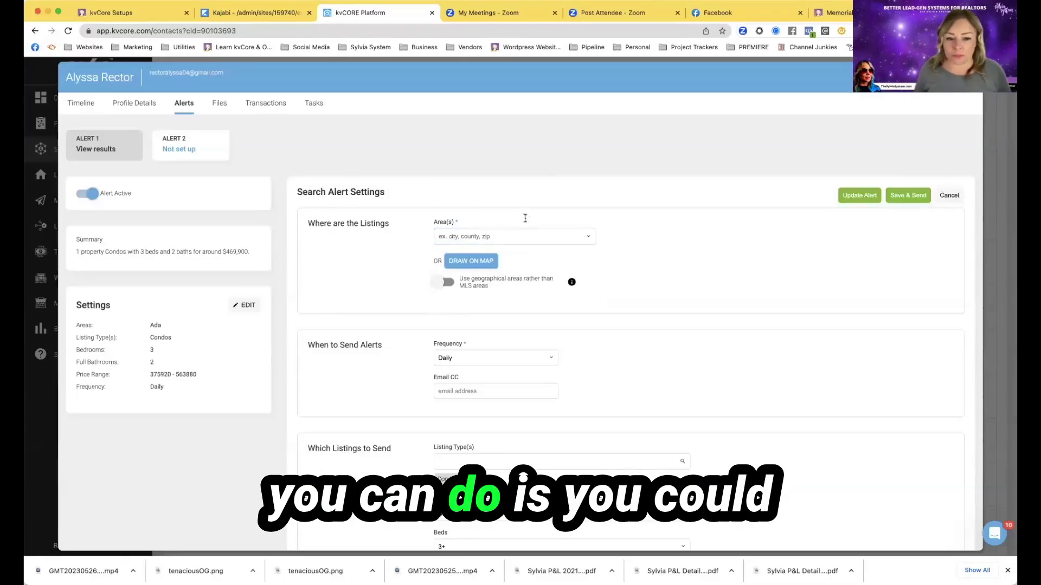
Open the map drawing tool for the alert's area and locate Ada, MI, USA with the surrounding towns in view
left_click(473, 265)
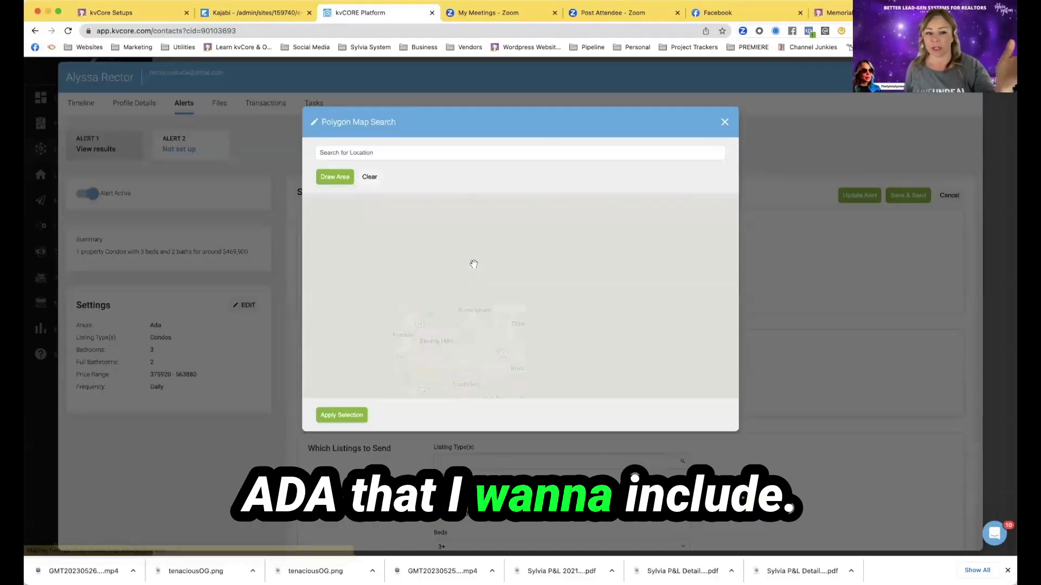
left_click(395, 152)
type("ada")
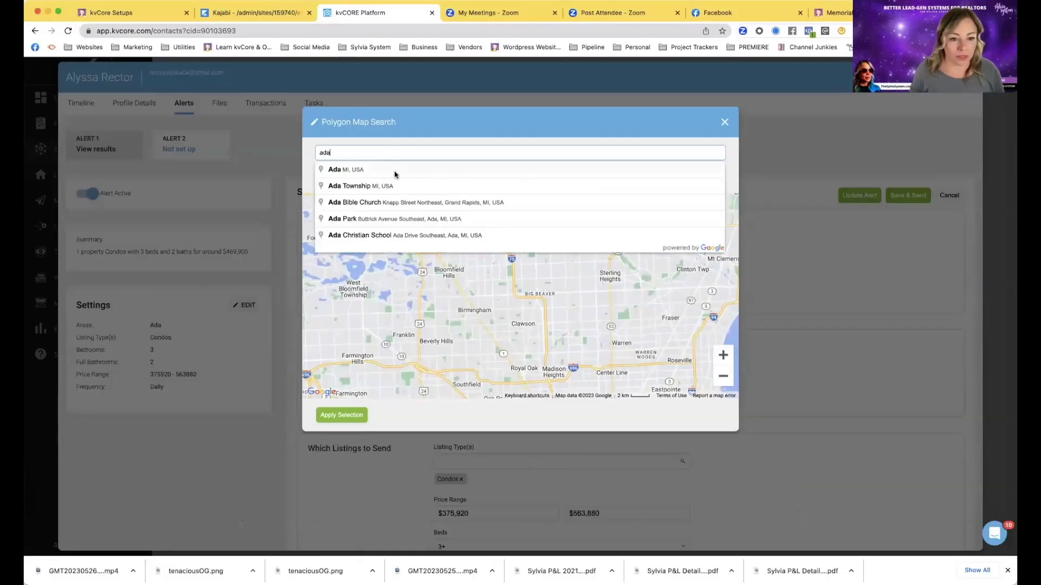
left_click(395, 173)
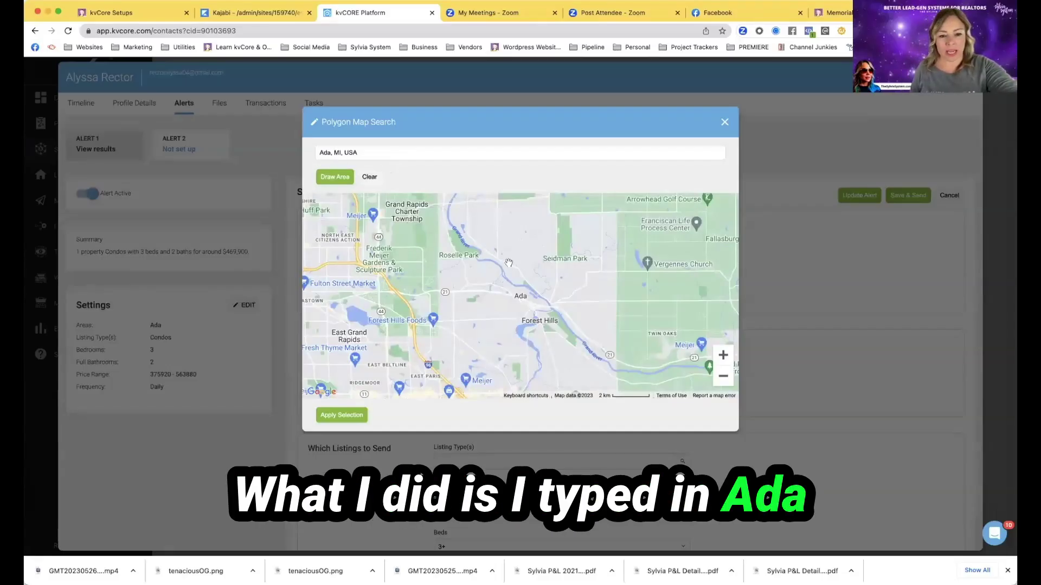
left_click(722, 379)
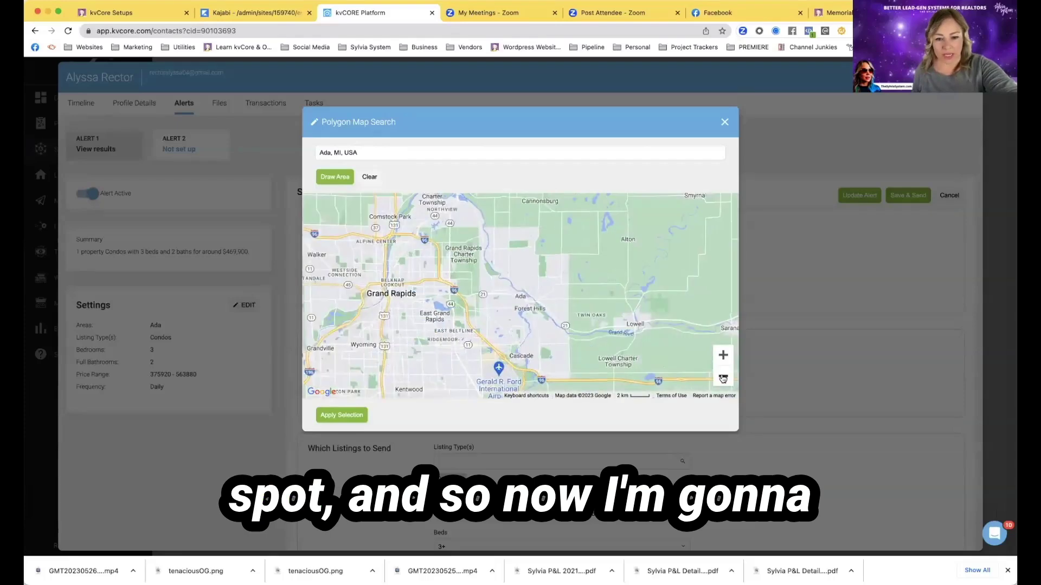
Draw a closed polygon around East Grand Rapids, Ada, Forest Hills, Cascade and Lowell, and apply it as the alert's search area
left_click(335, 176)
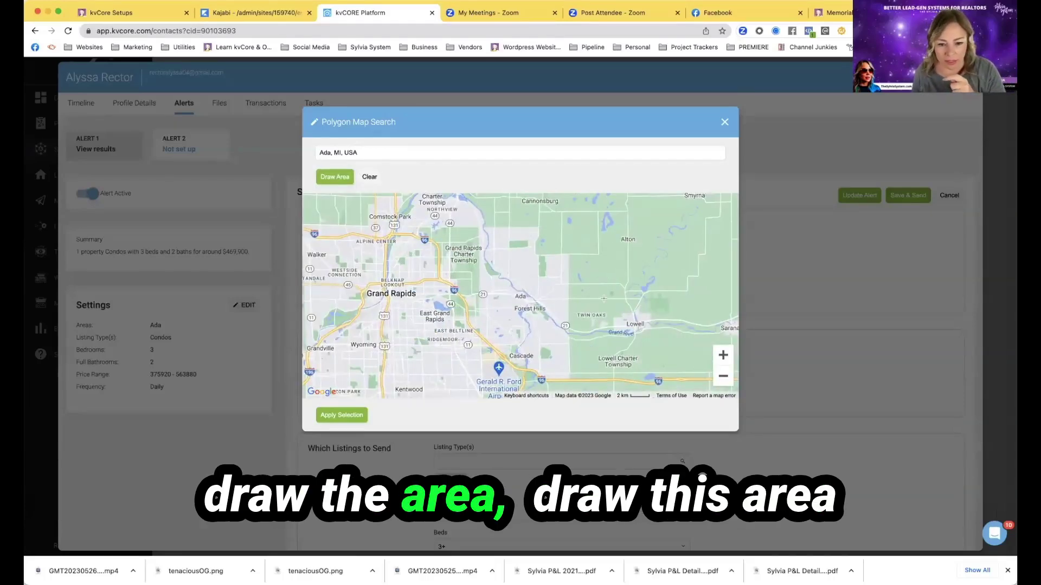
left_click(638, 279)
left_click(628, 239)
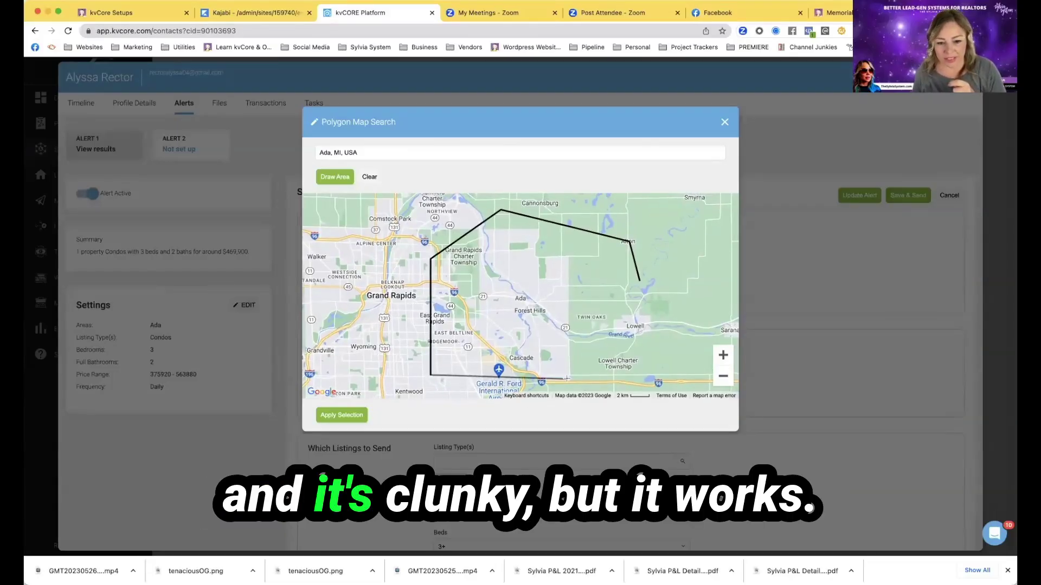
left_click(610, 359)
left_click(648, 320)
left_click(644, 297)
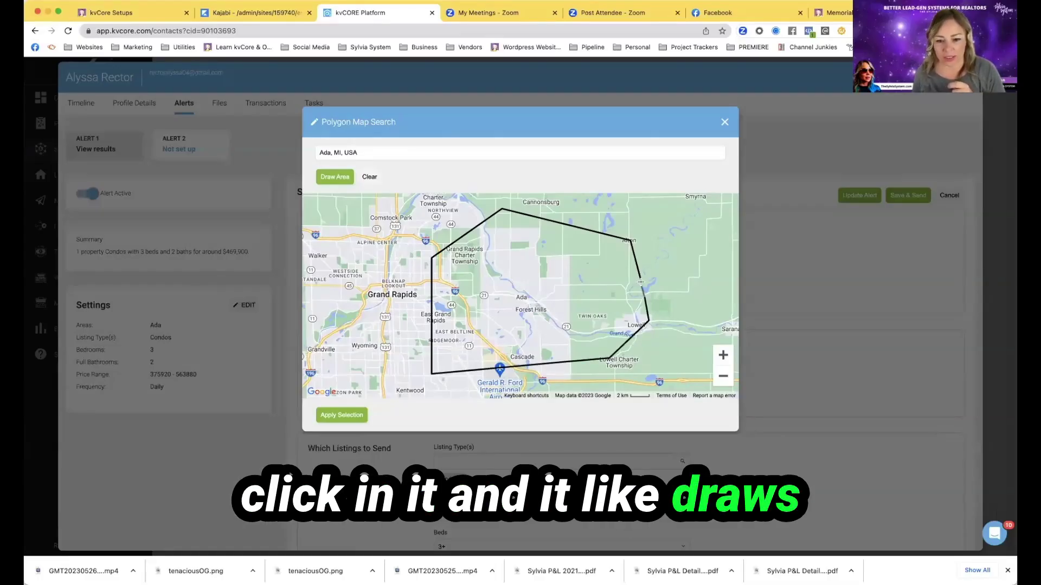
left_click(641, 280)
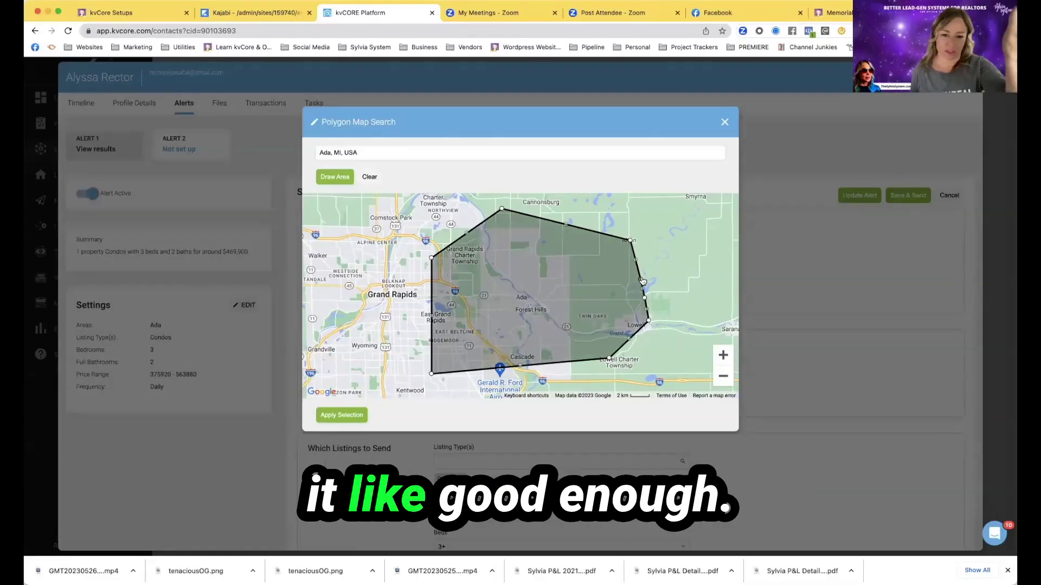
left_click(330, 413)
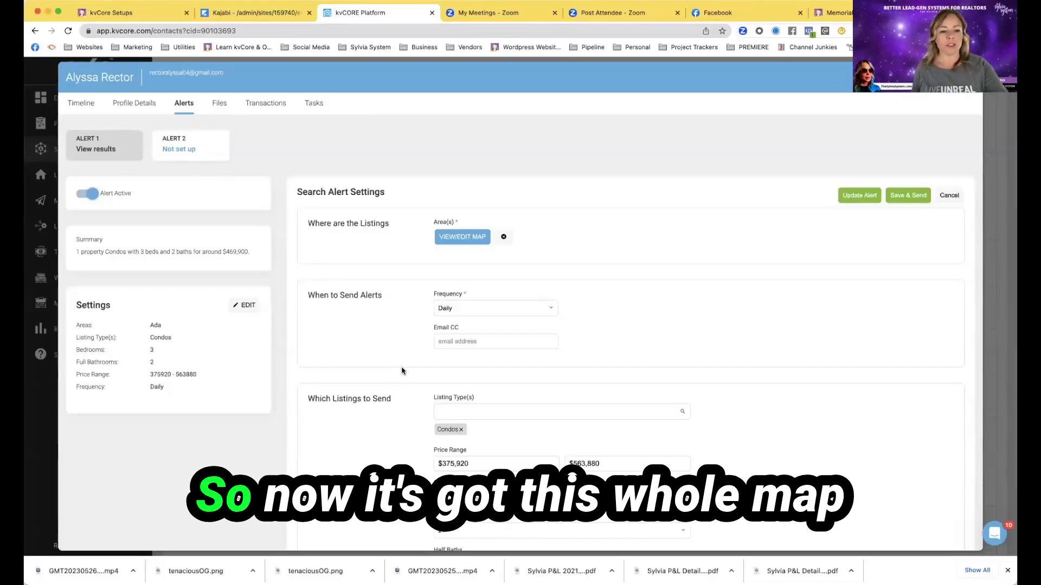
Add Single Family to the alert's listing types alongside Condos
scroll(402, 371, "down", 3)
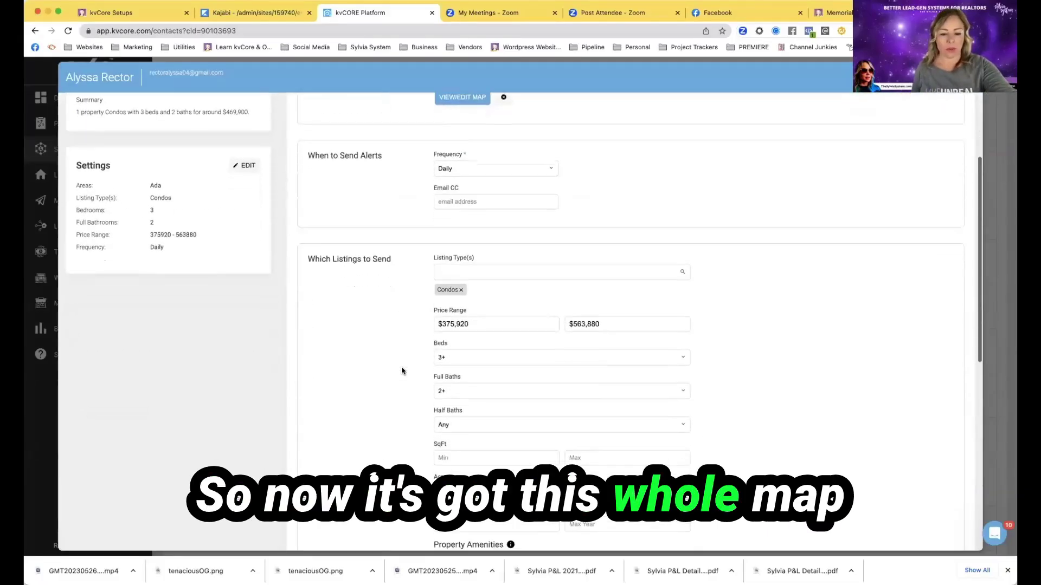
left_click(461, 248)
scroll(459, 304, "down", 3)
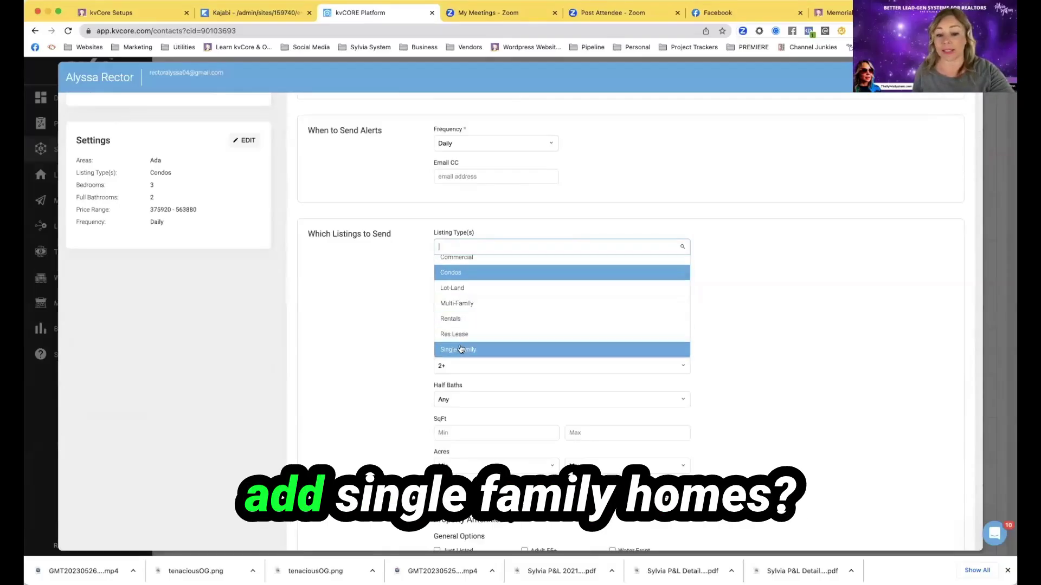
left_click(458, 348)
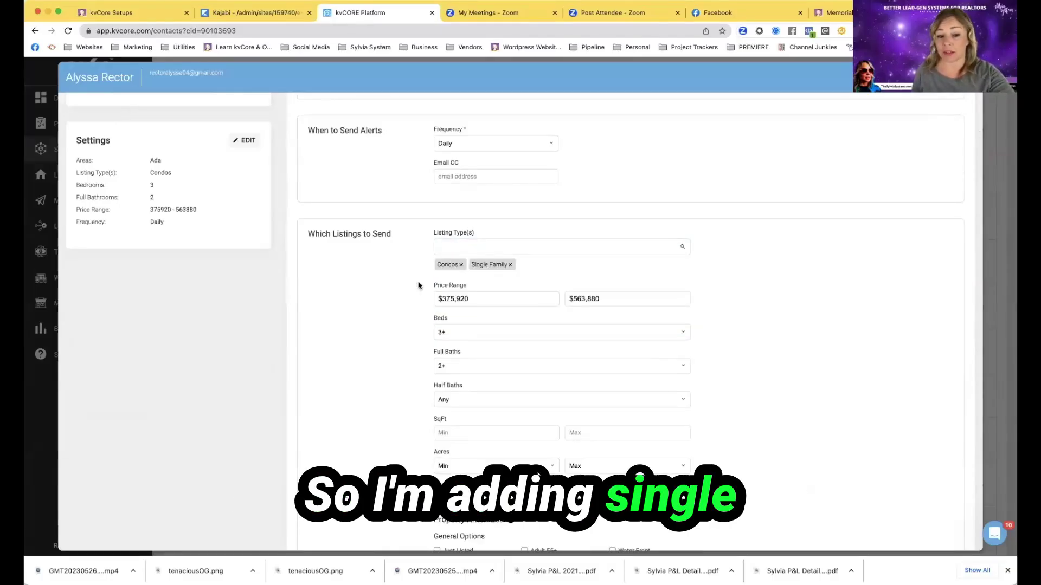
Set the alert's minimum price to $300,000
left_click_drag(445, 299, 471, 298)
type("00")
key("BackSpace")
key("BackSpace")
key("BackSpace")
key("BackSpace")
key("BackSpace")
key("BackSpace")
key("BackSpace")
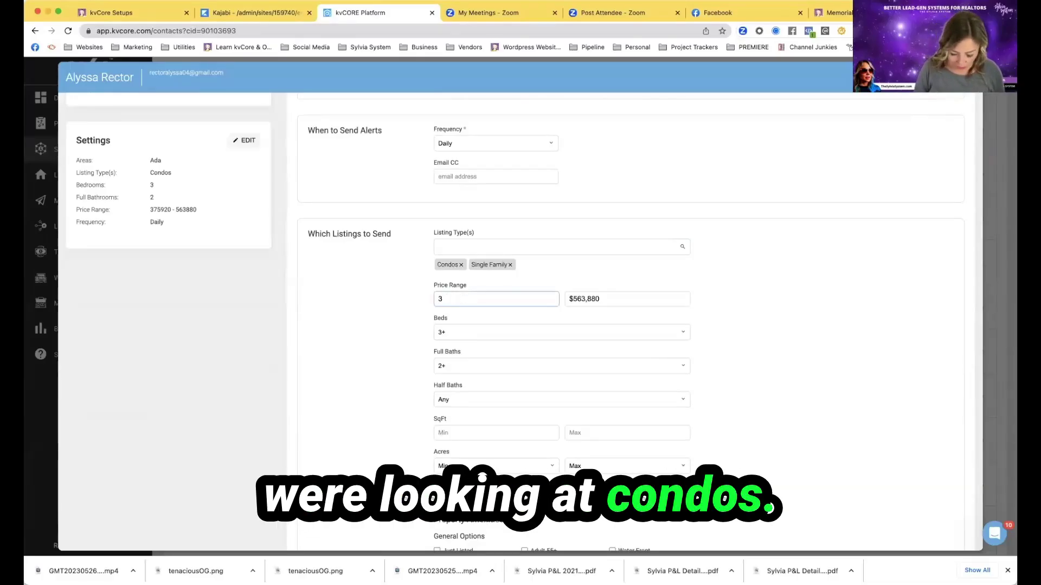
type("0000")
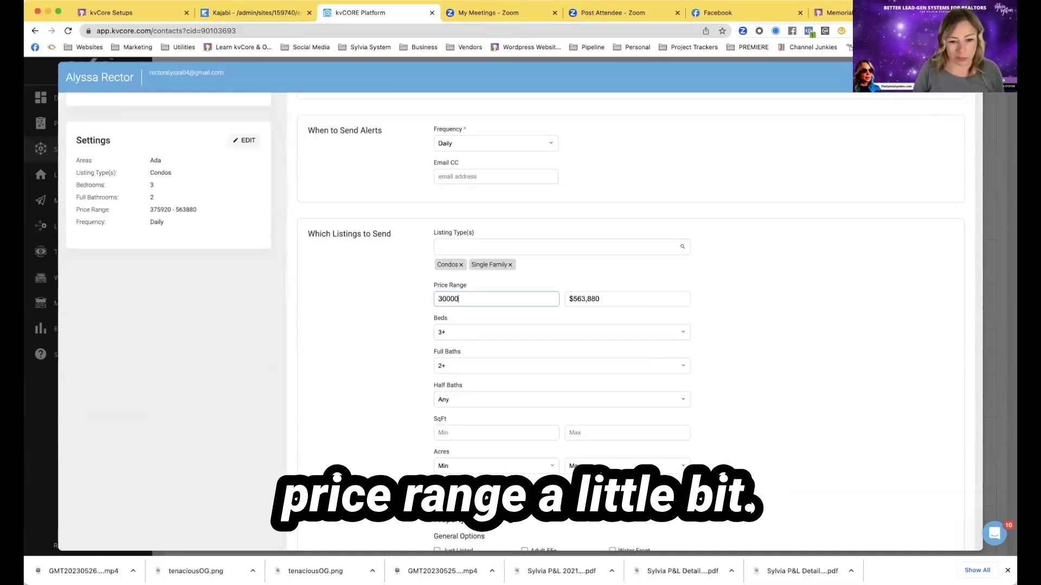
type("0")
scroll(428, 317, "up", 3)
left_click(413, 332)
Set the alert's bedrooms to 2+ and full baths to 1+
scroll(414, 334, "down", 3)
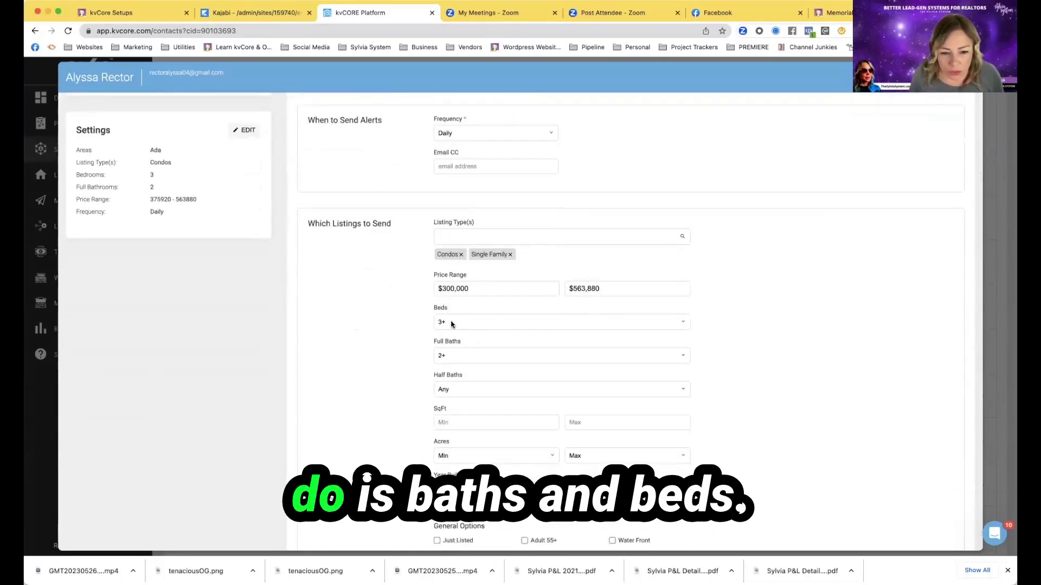
left_click(452, 324)
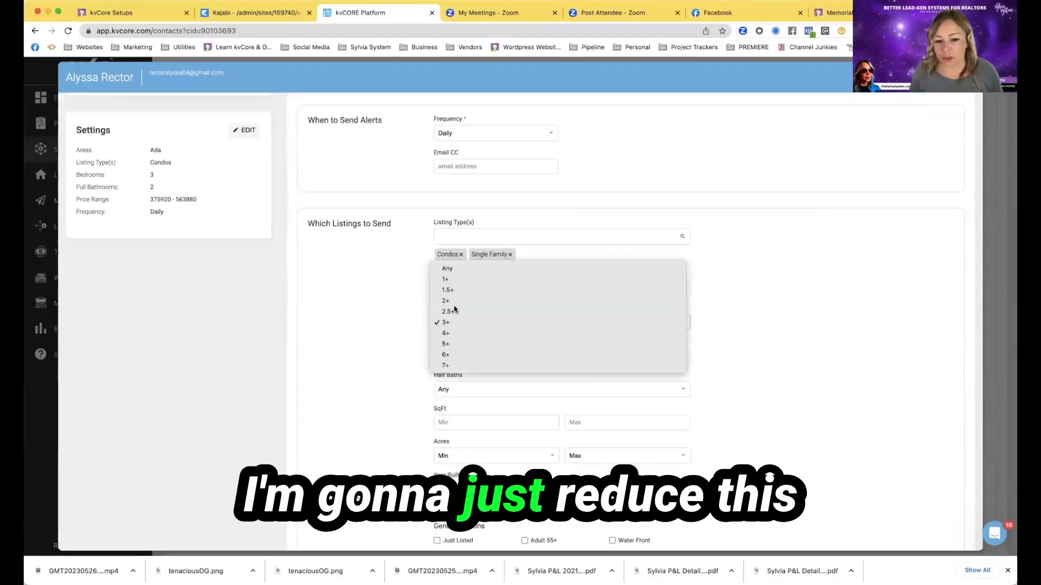
left_click(454, 306)
left_click(464, 355)
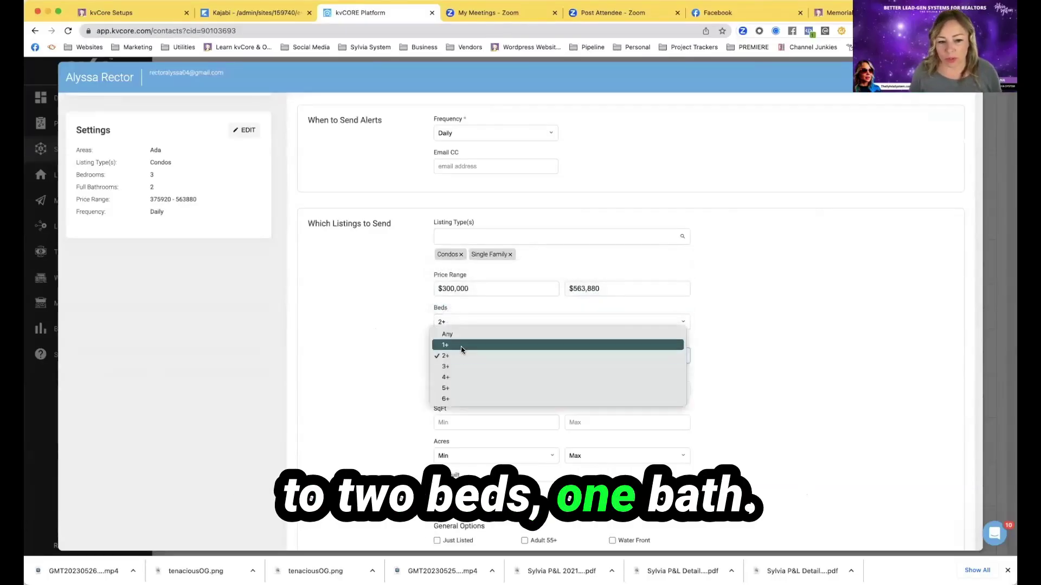
left_click(457, 344)
scroll(408, 346, "down", 6)
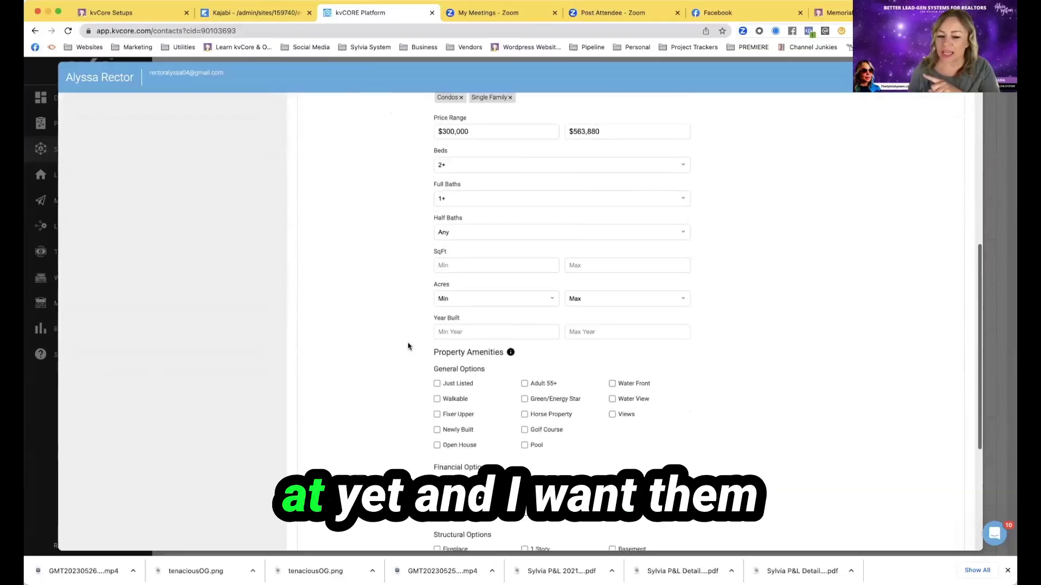
scroll(408, 346, "down", 2)
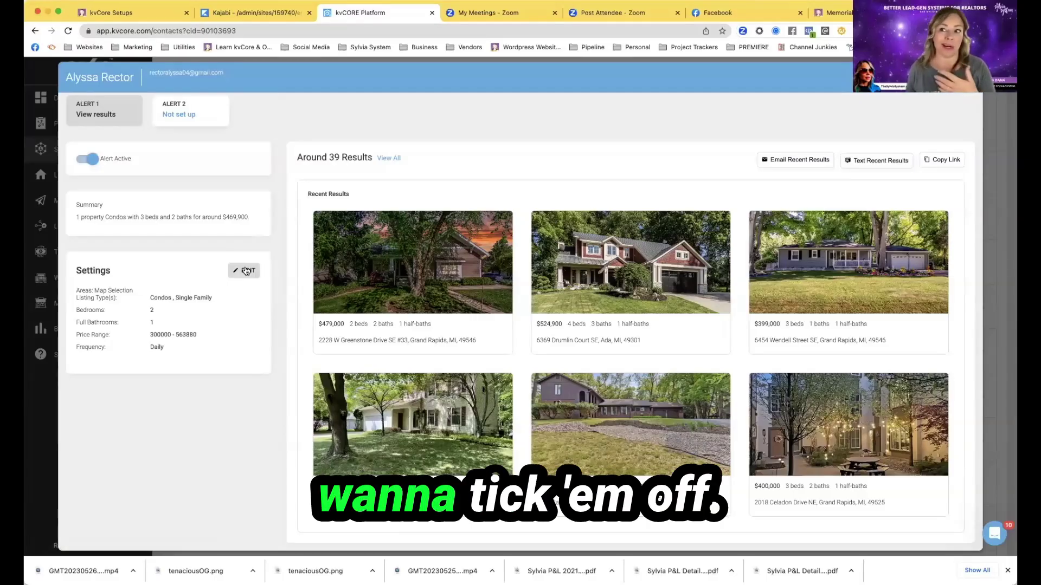
Reopen the alert's settings, check the frequency choices, keep Daily and update the alert
left_click(246, 271)
left_click(458, 275)
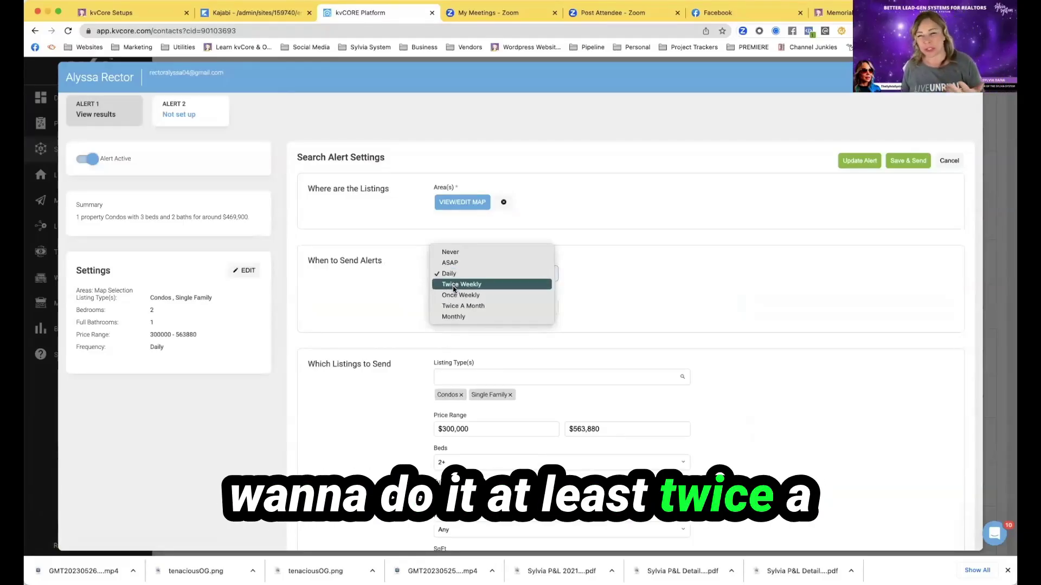
left_click(399, 282)
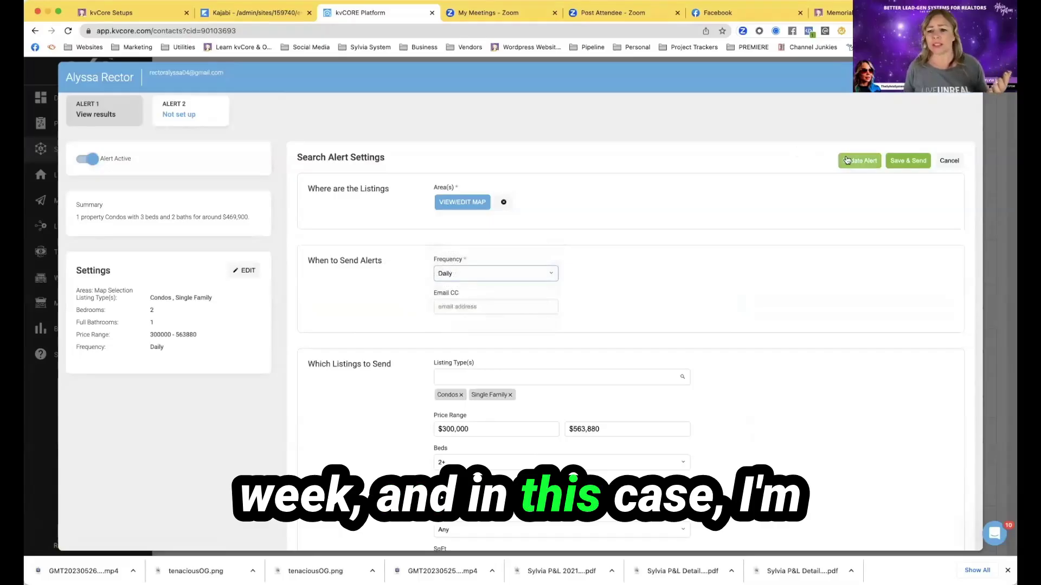
left_click(846, 159)
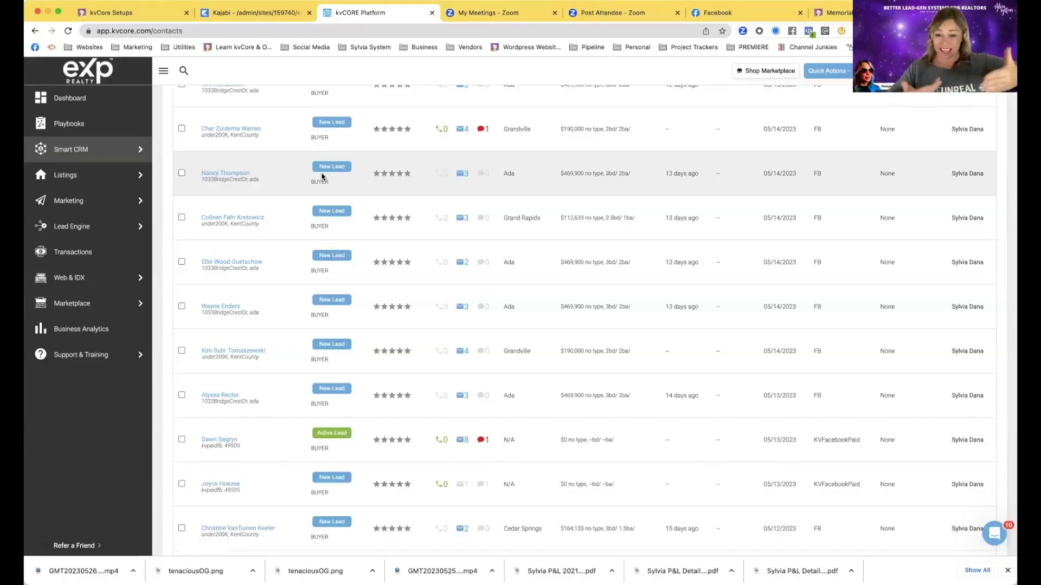
Open the Grand Rapids buyer lead tagged under200K and KentCounty, and review its timeline of emails, campaign, hashtags and viewed properties
left_click(258, 218)
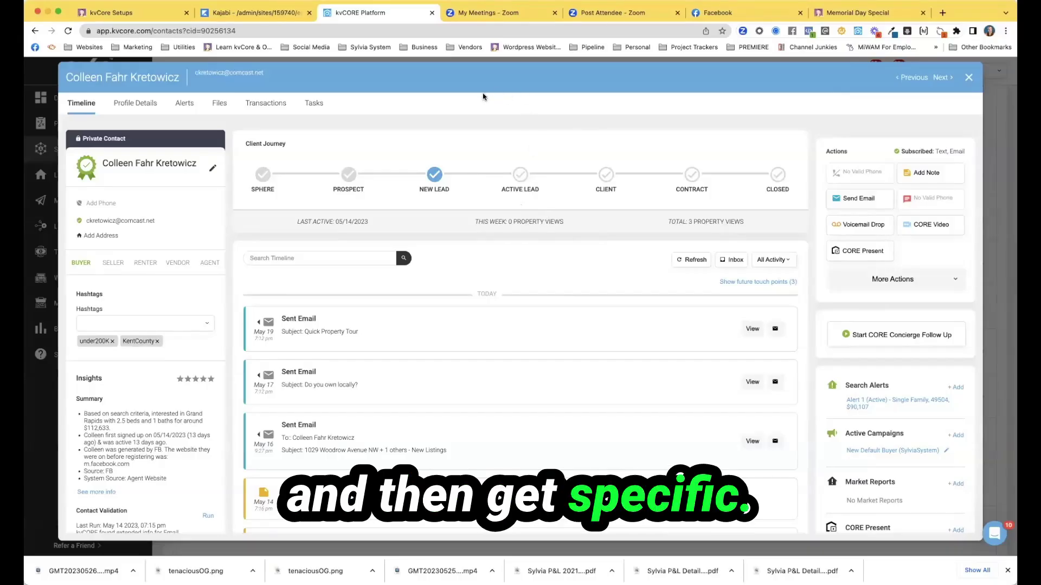
scroll(494, 162, "down", 5)
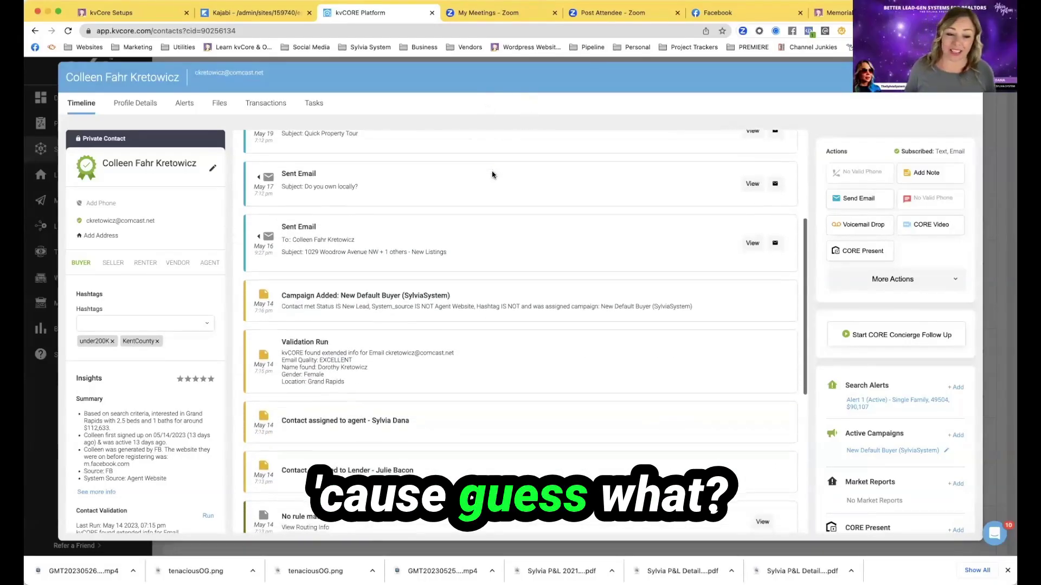
scroll(492, 175, "down", 4)
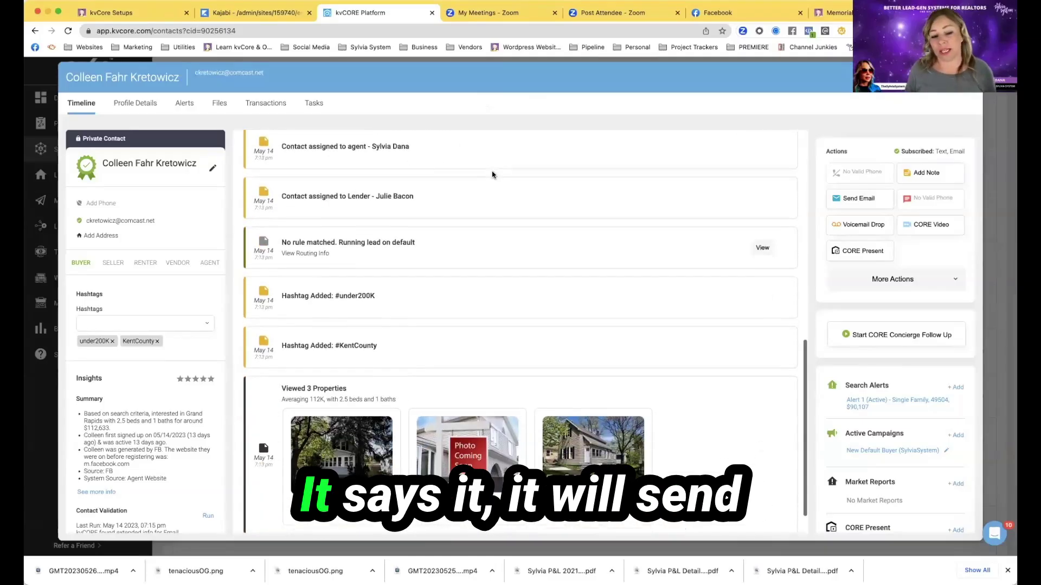
scroll(493, 175, "up", 9)
scroll(492, 174, "down", 3)
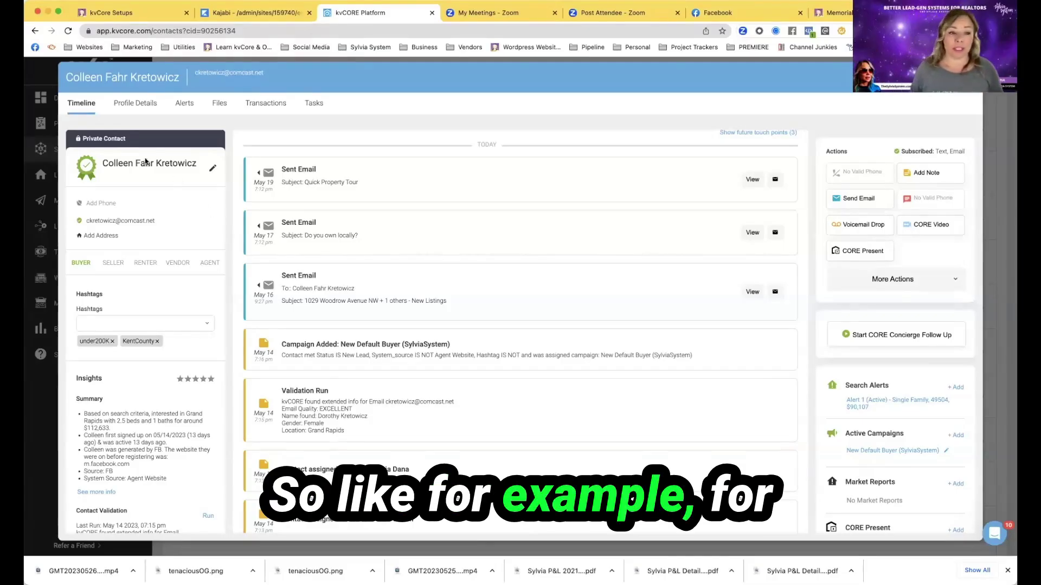
left_click_drag(103, 165, 193, 170)
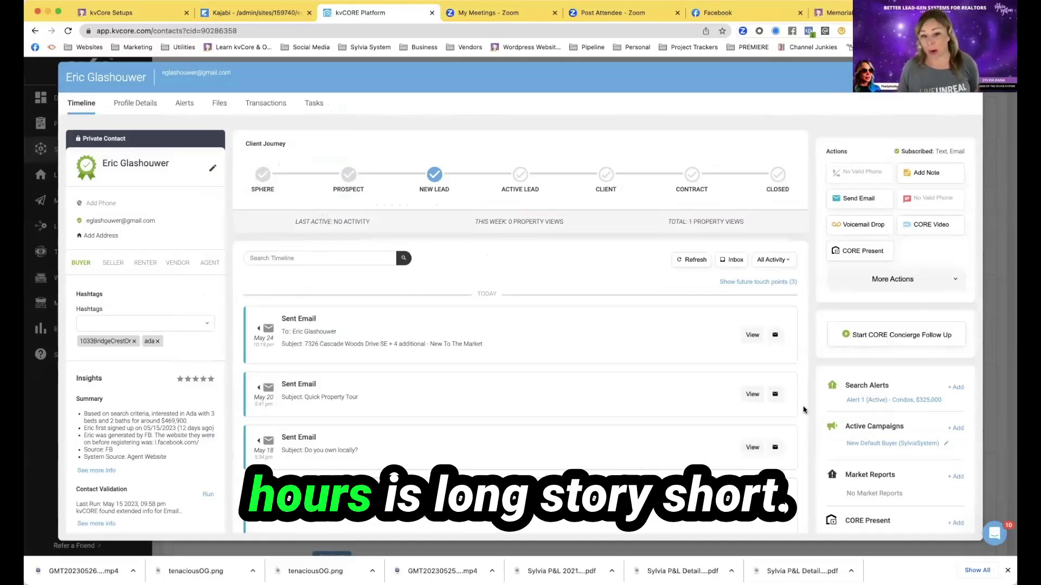
Open the current lead's Alert 1 settings for editing and review its frequency, listing types, price range and property amenities
left_click(854, 401)
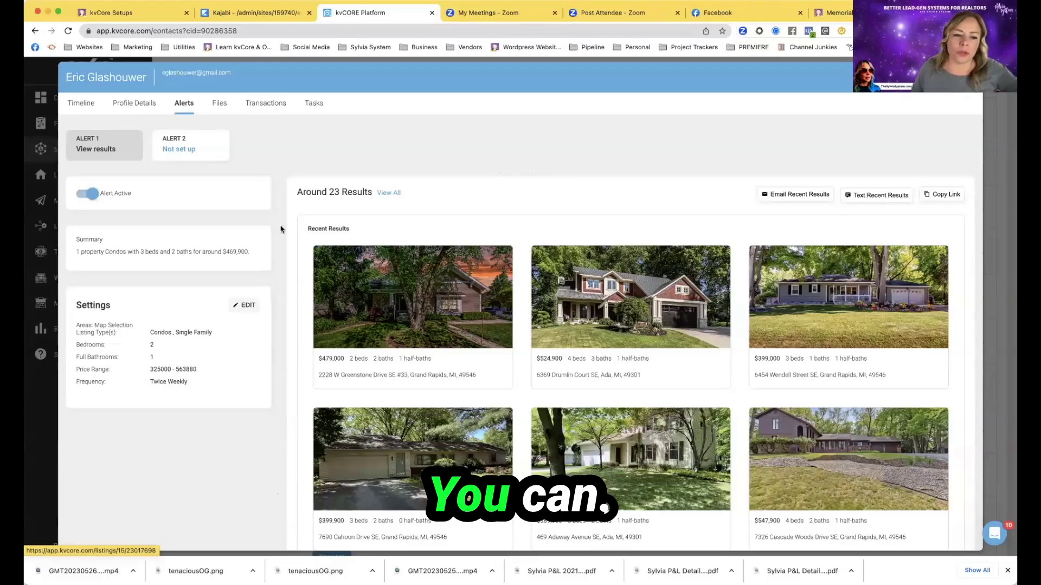
left_click(244, 305)
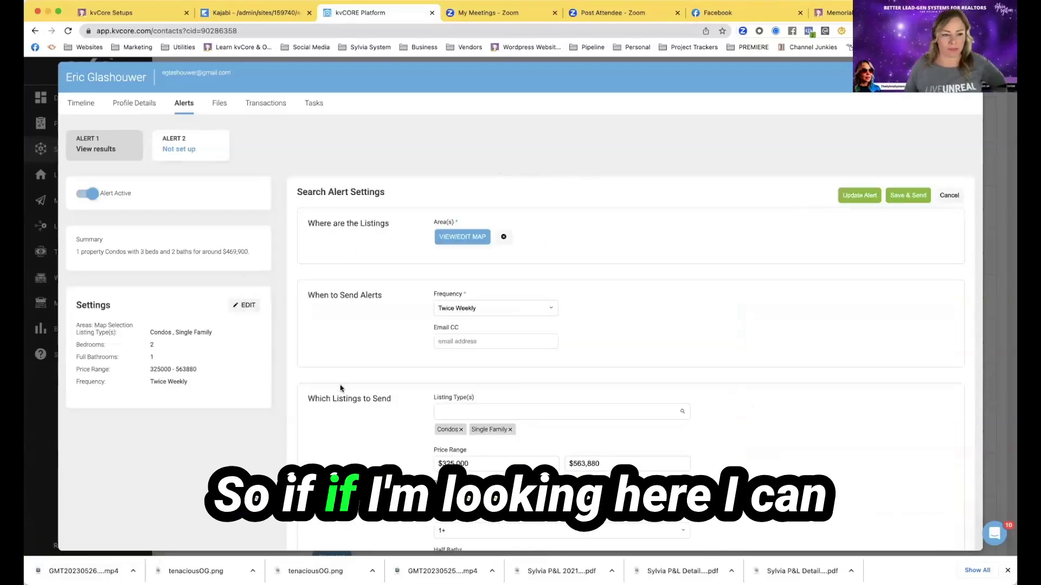
scroll(347, 390, "down", 3)
scroll(352, 390, "up", 3)
scroll(391, 371, "down", 3)
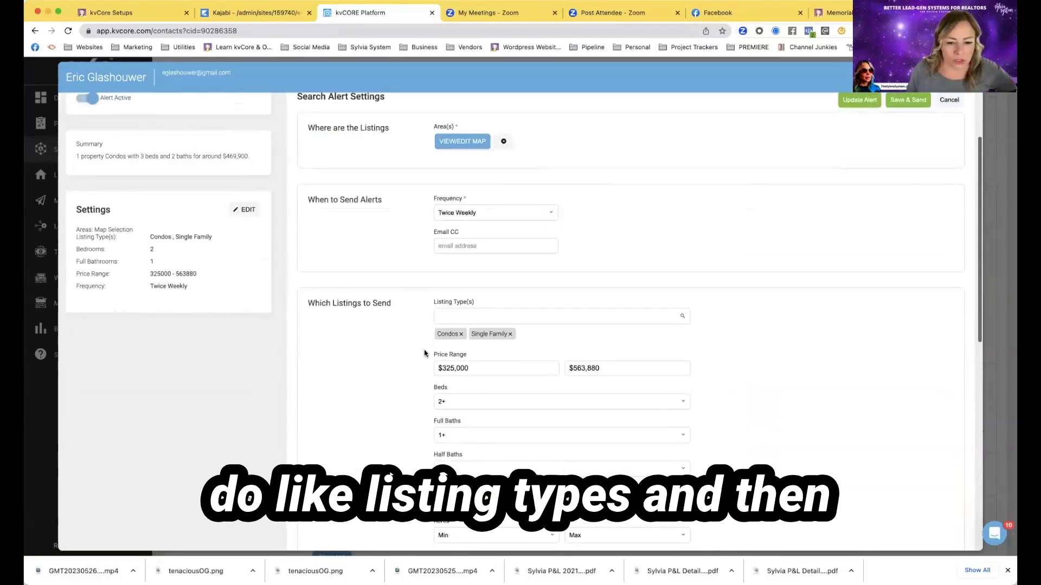
scroll(424, 354, "down", 5)
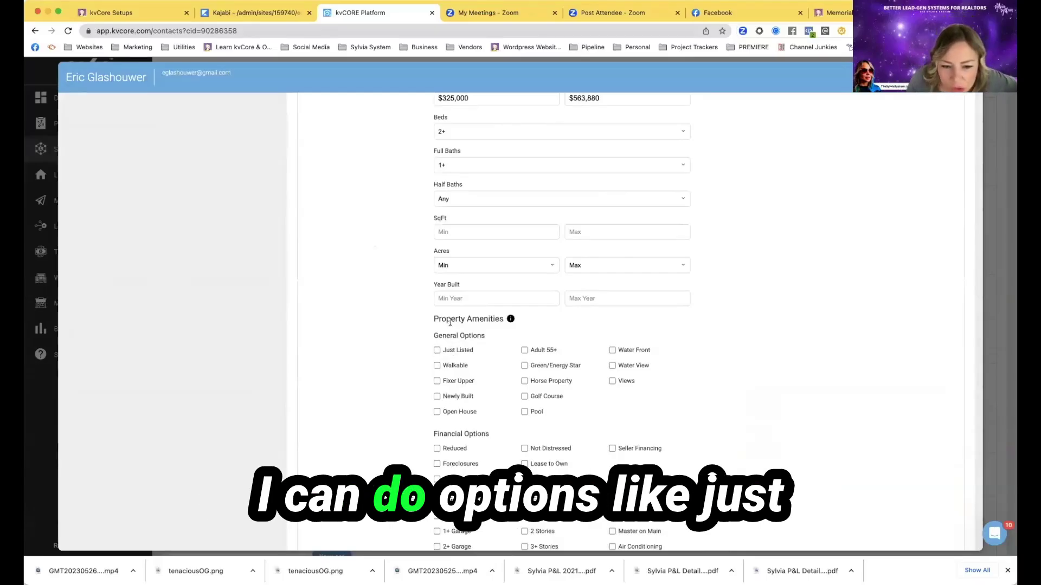
Try the Just Listed amenity and clear it, look over the remaining options, and close the lead's record without updating the alert
left_click(440, 352)
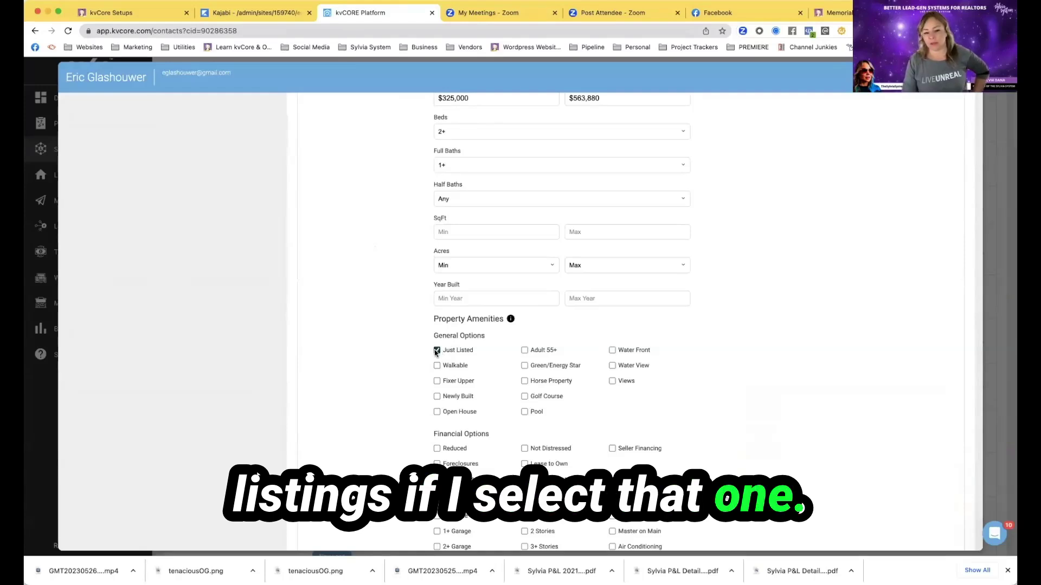
left_click(437, 350)
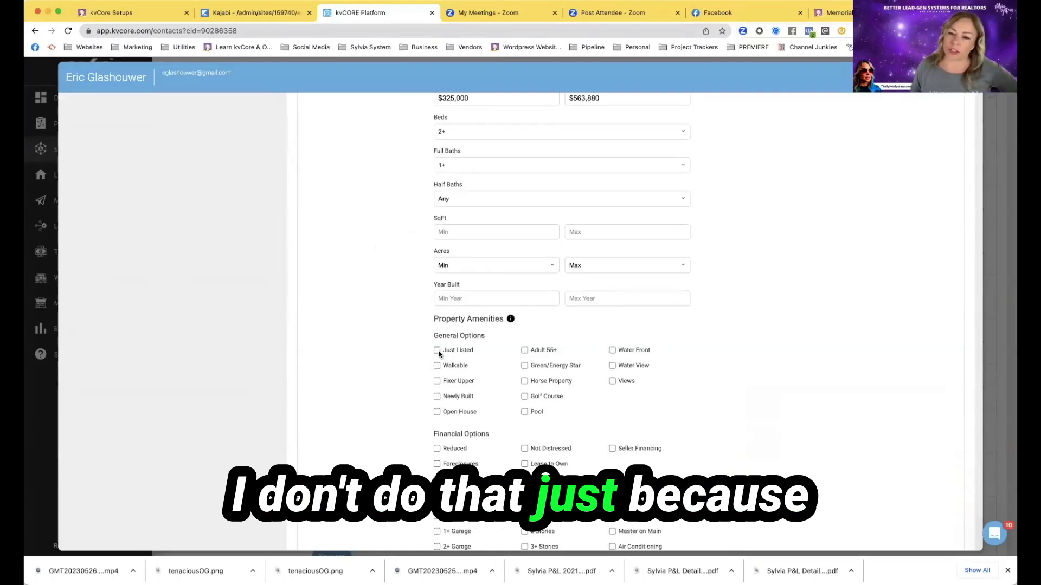
scroll(467, 358, "down", 3)
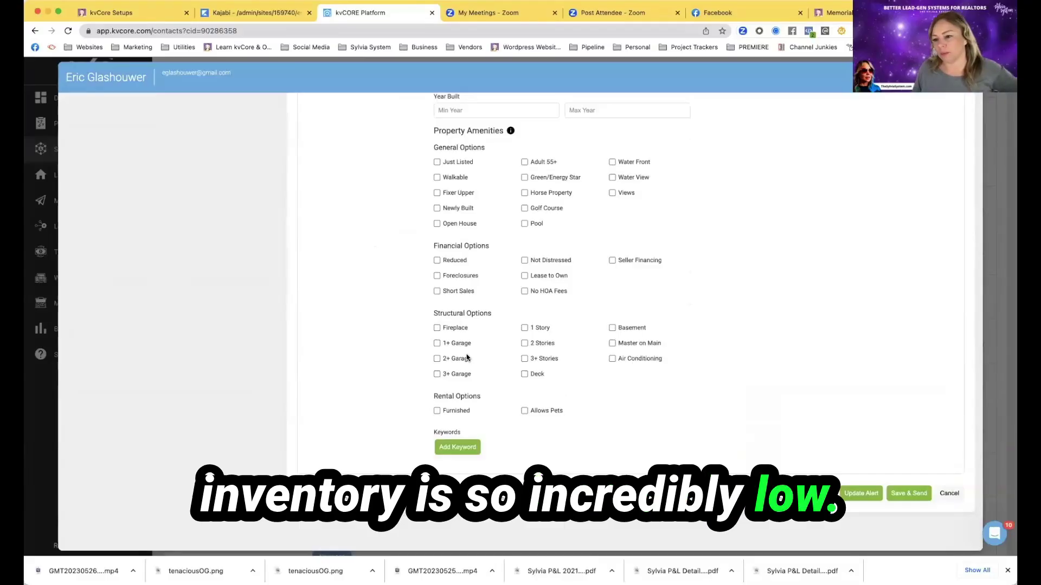
scroll(467, 357, "up", 15)
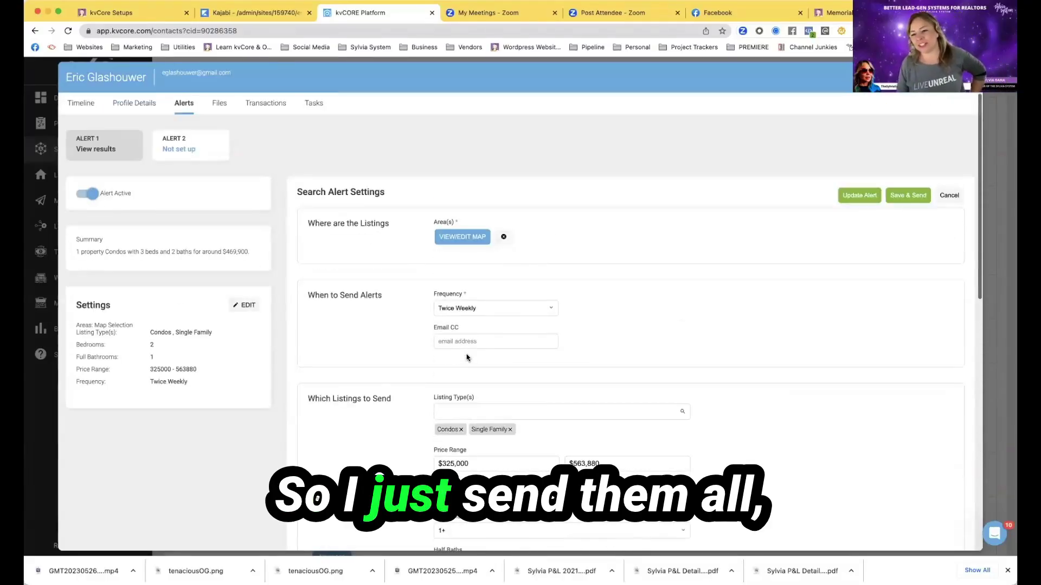
scroll(467, 357, "down", 2)
scroll(467, 358, "up", 3)
left_click(968, 77)
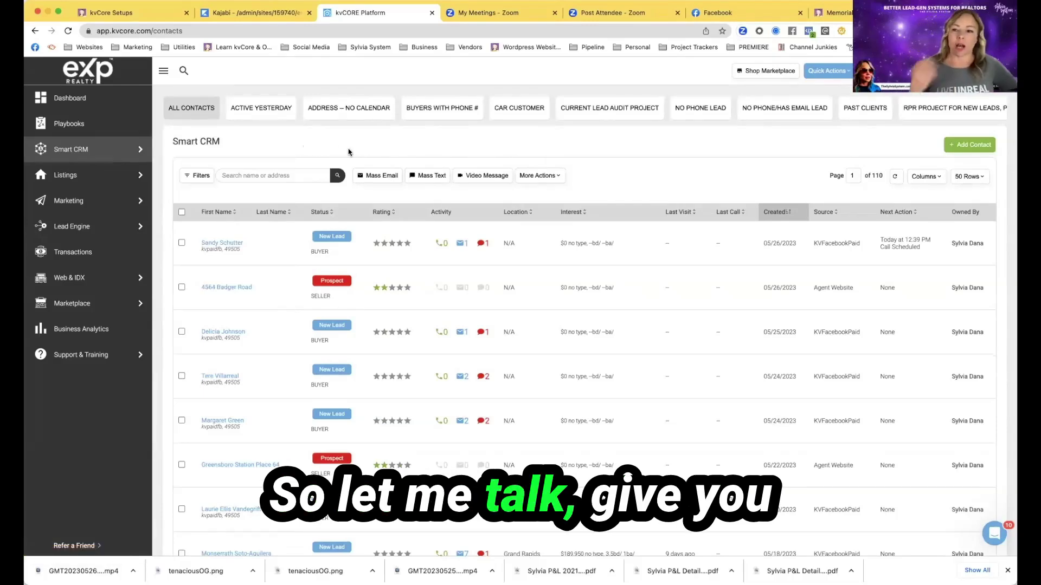
Open the newest lead in the contact list, review its hashtags, insights and search alert, and close the record
left_click(223, 244)
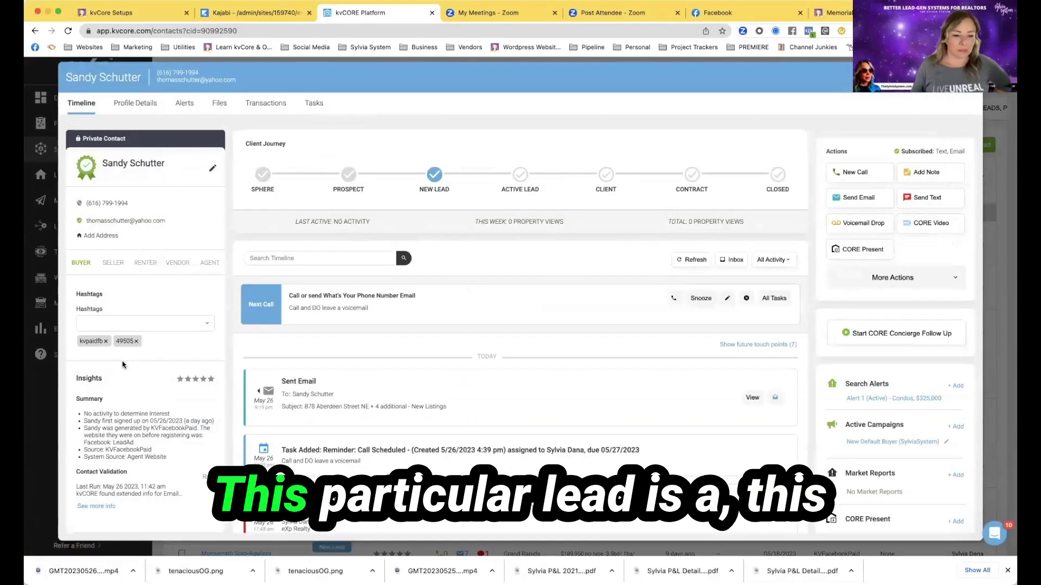
scroll(122, 364, "down", 2)
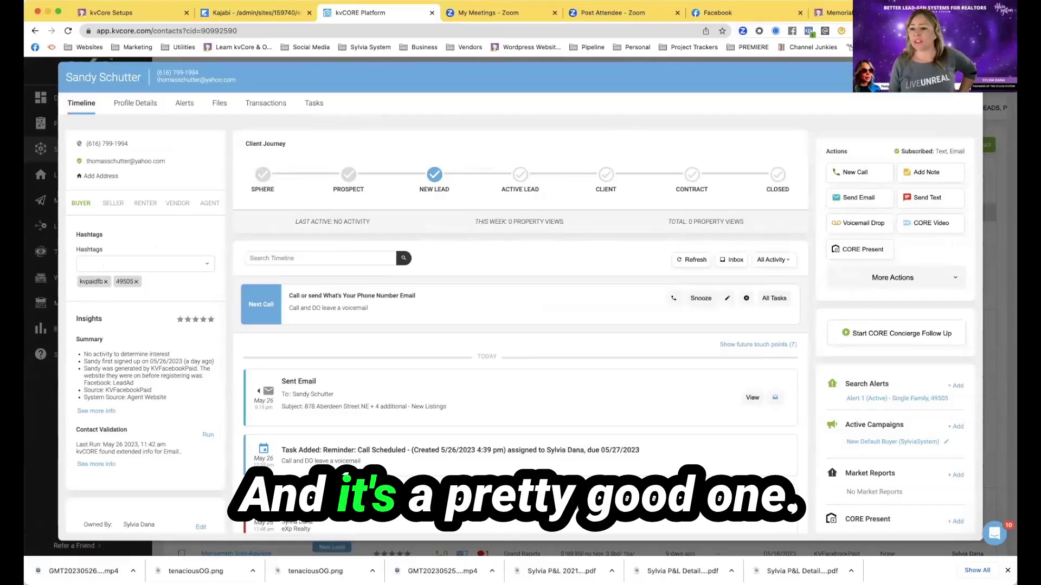
left_click(971, 78)
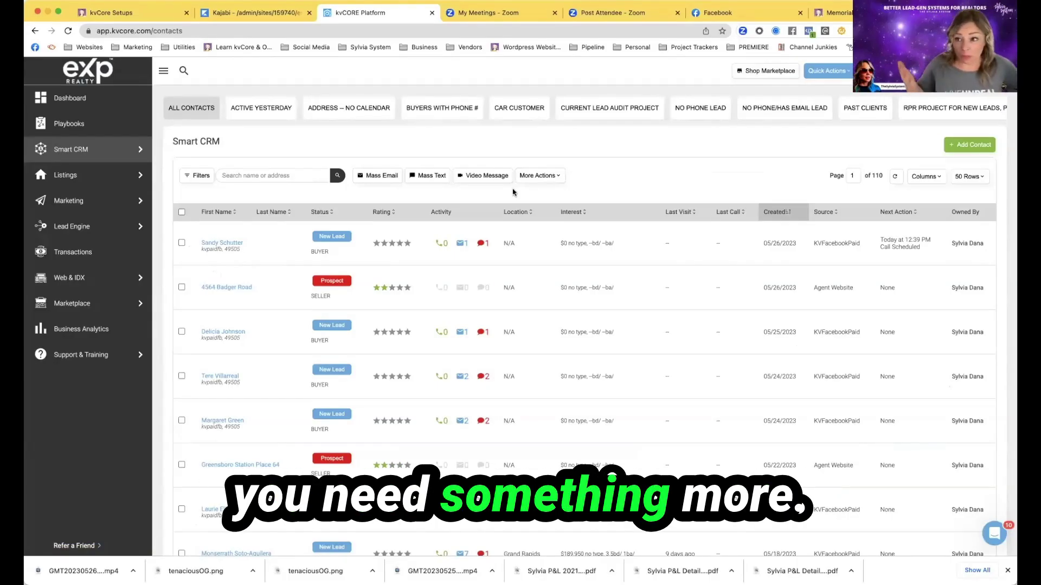
Filter the marketplace to Get More Leads products and open the details of Facebook AI Advertising & Retargeting
mouse_move(76, 303)
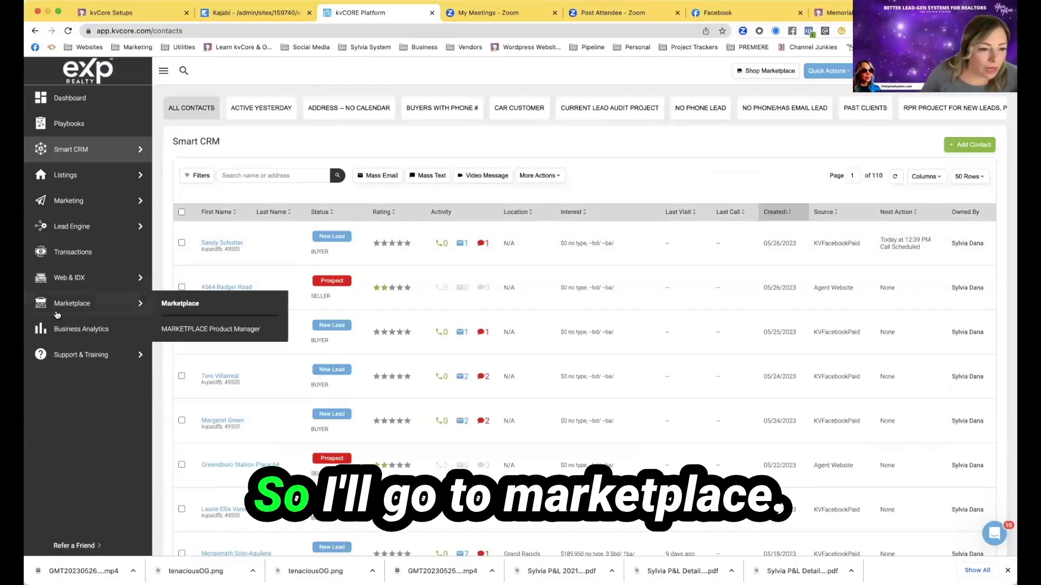
left_click(174, 304)
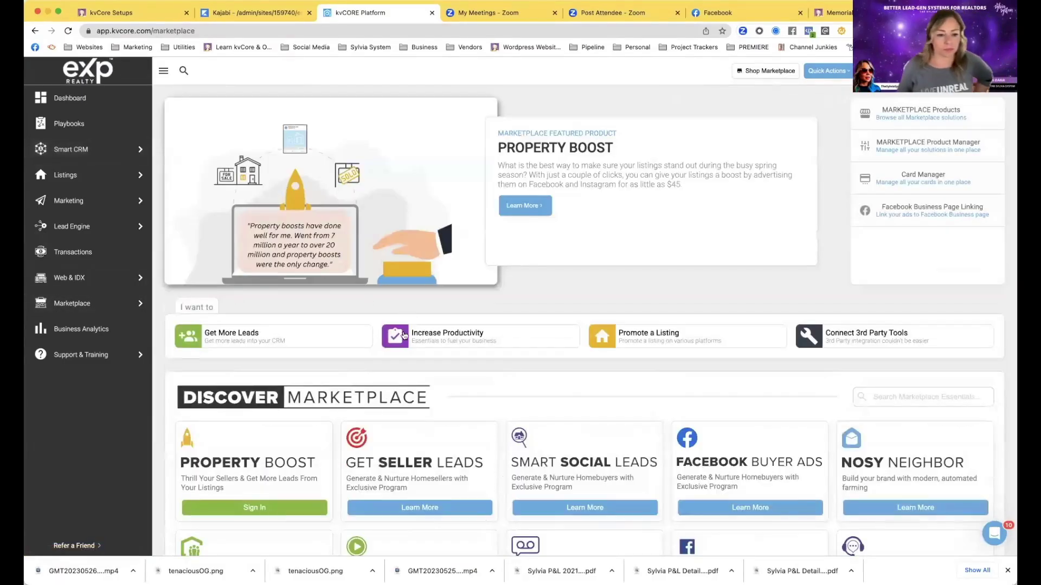
left_click(336, 344)
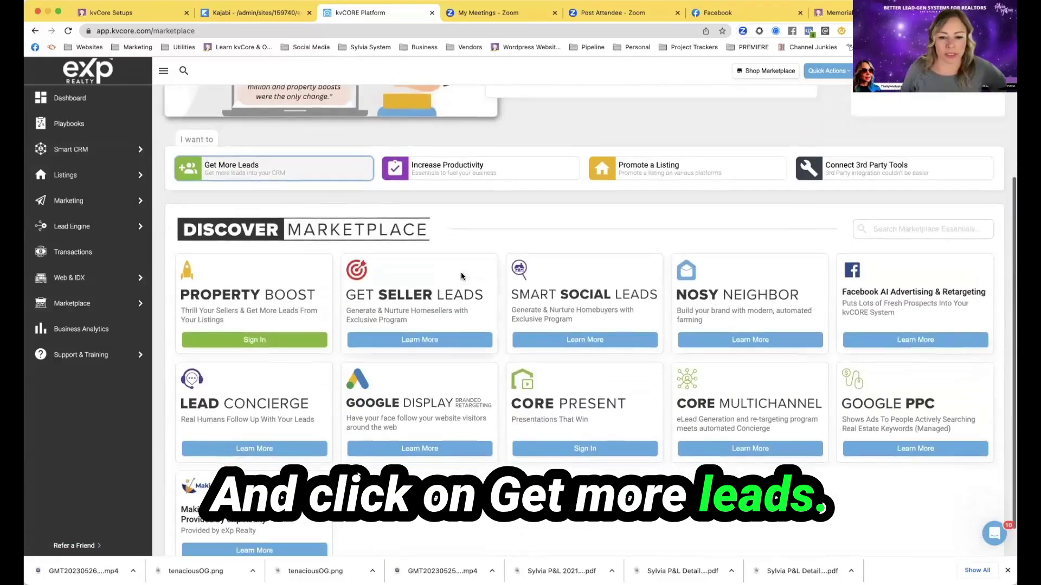
left_click_drag(841, 255, 948, 264)
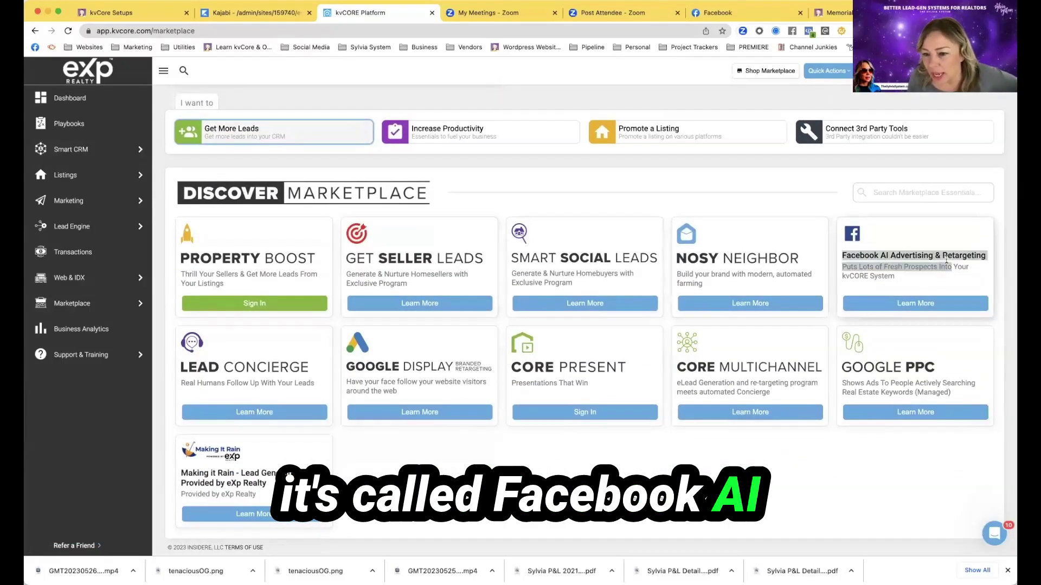
left_click(914, 305)
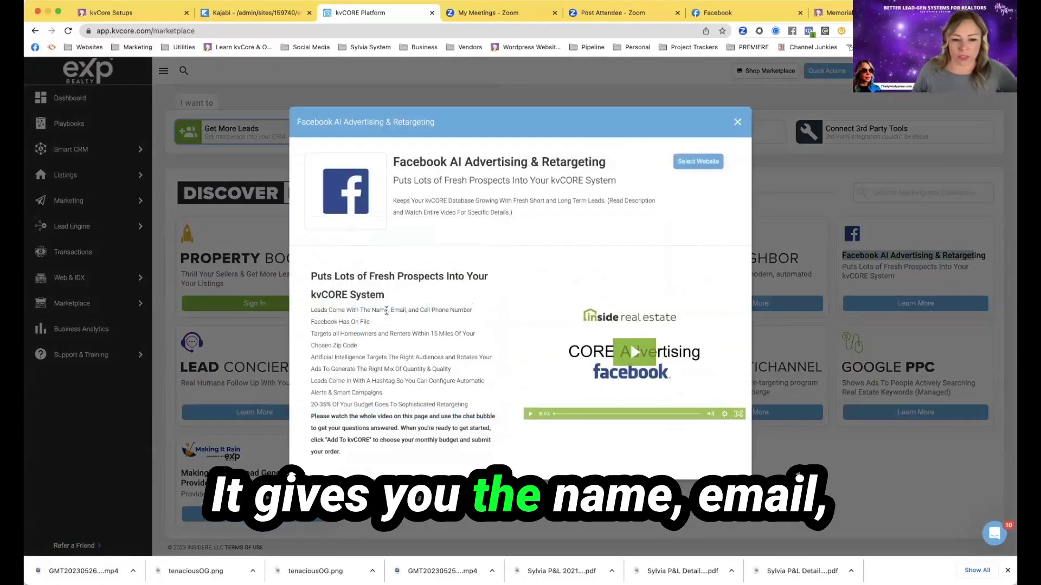
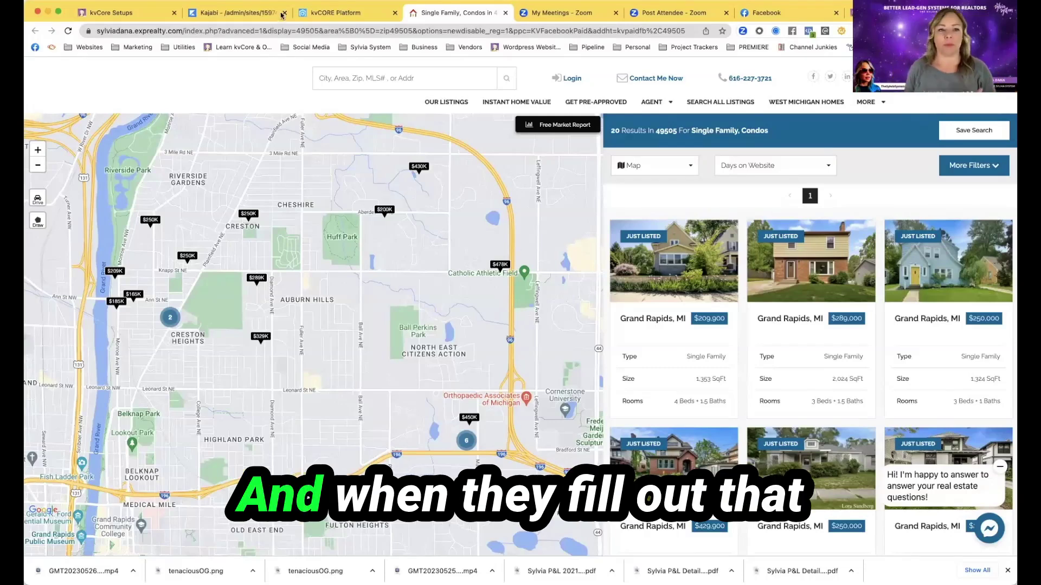
Return to the newest lead's record in kvCORE, review its hashtag and campaign timeline entries, and close the record
left_click(346, 16)
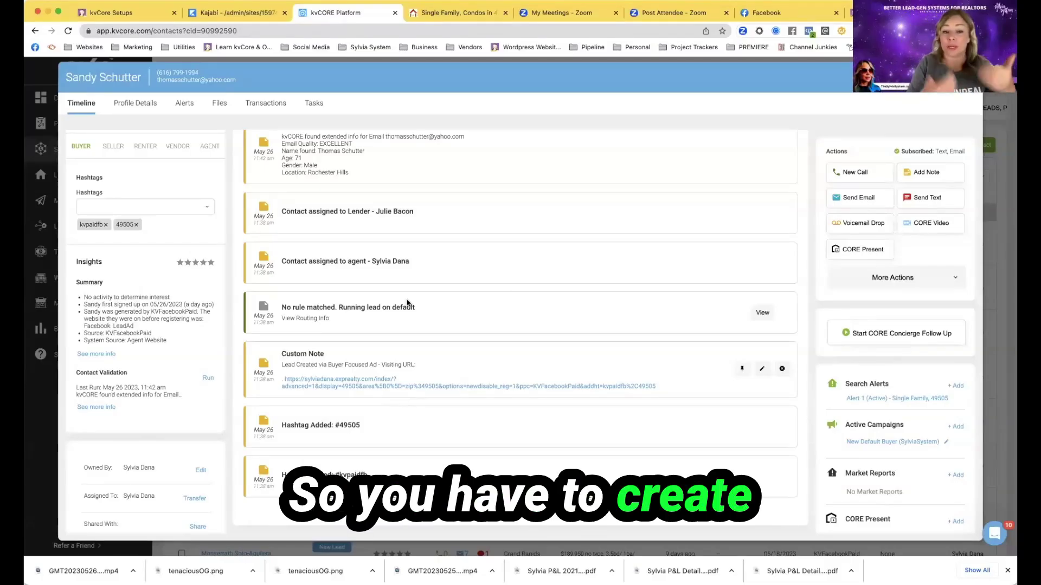
scroll(400, 280, "up", 5)
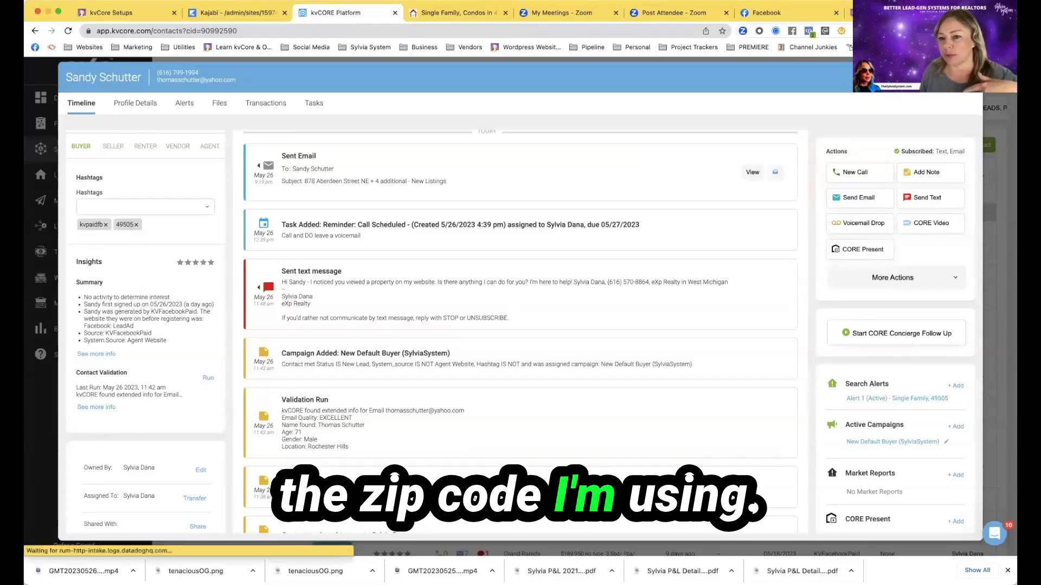
left_click(968, 77)
Open Search Alerts from the full set of marketing tools and read the Why Search Alerts explanation
mouse_move(71, 200)
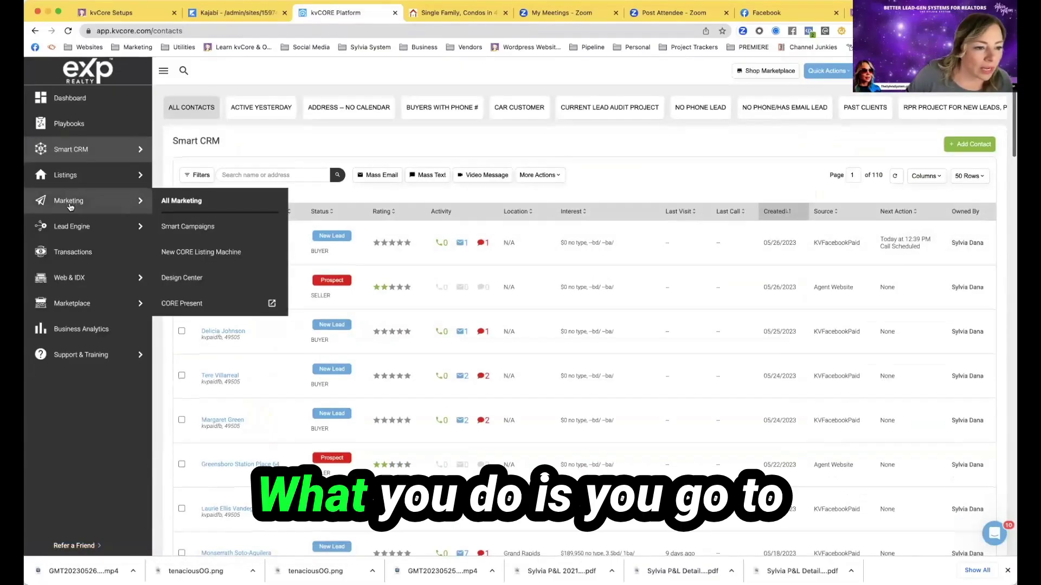
left_click(168, 202)
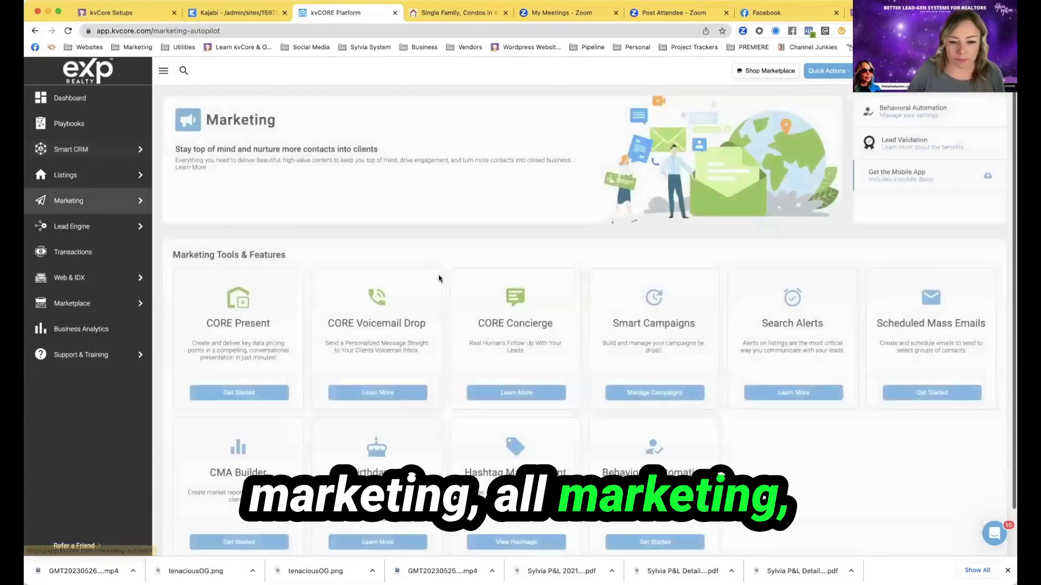
scroll(450, 303, "down", 2)
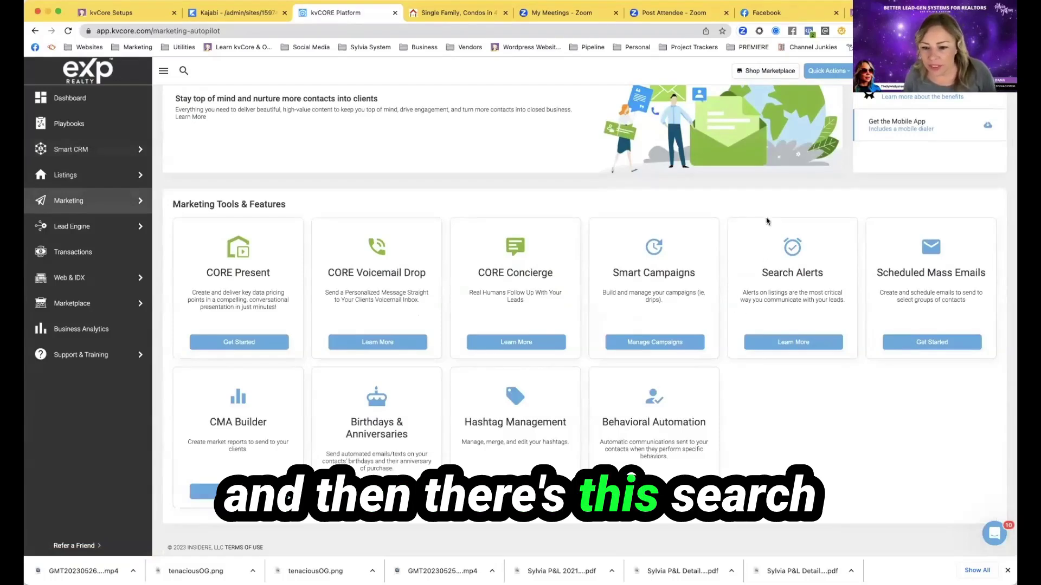
left_click(780, 341)
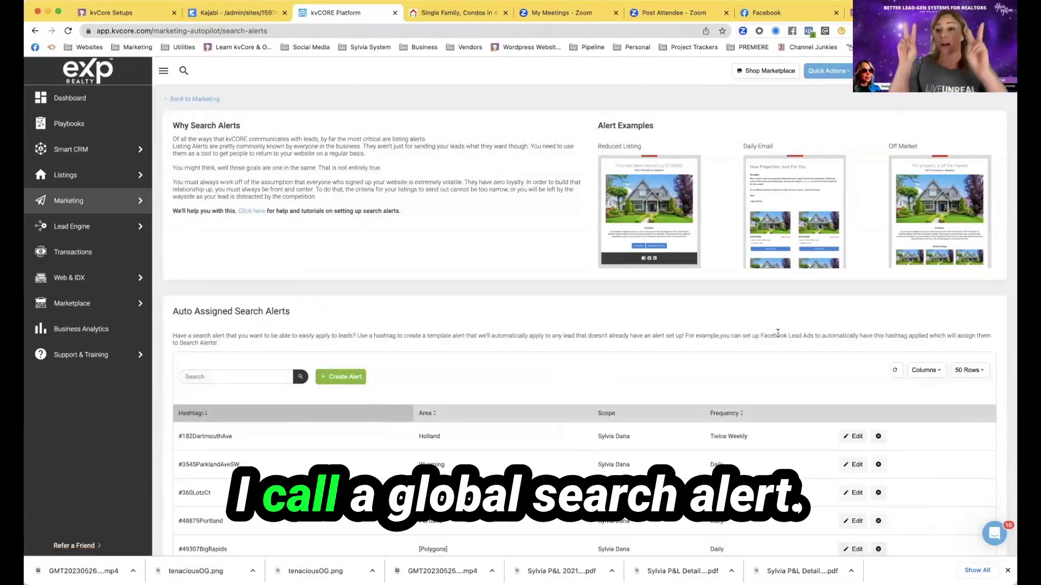
scroll(778, 333, "down", 1)
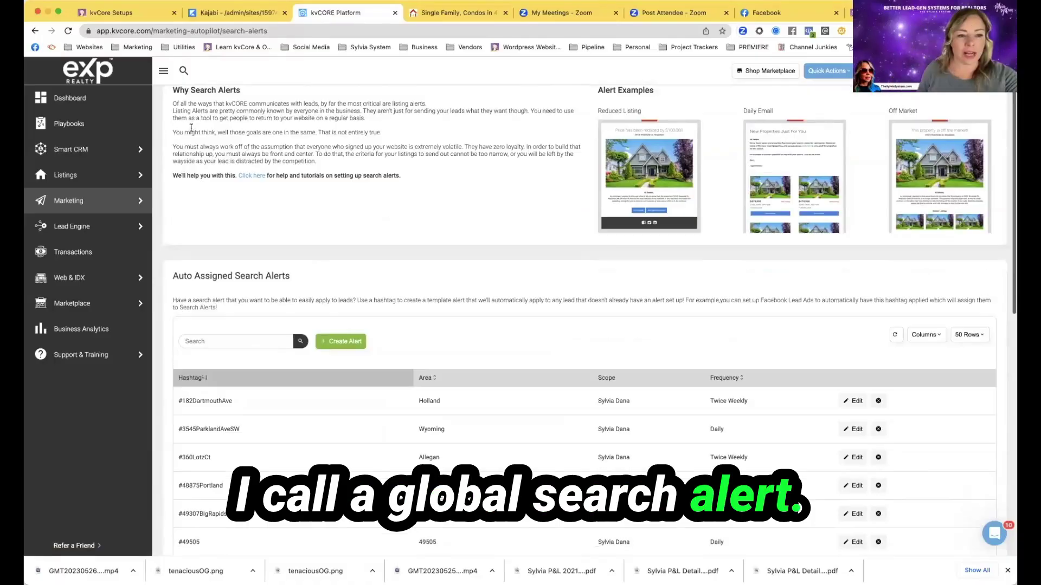
left_click_drag(172, 104, 438, 162)
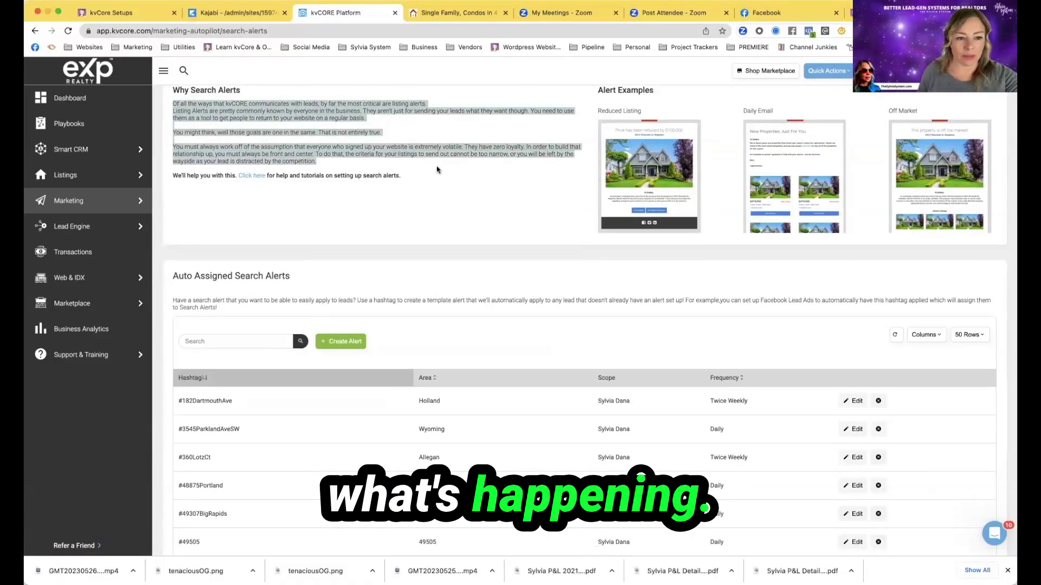
left_click(433, 185)
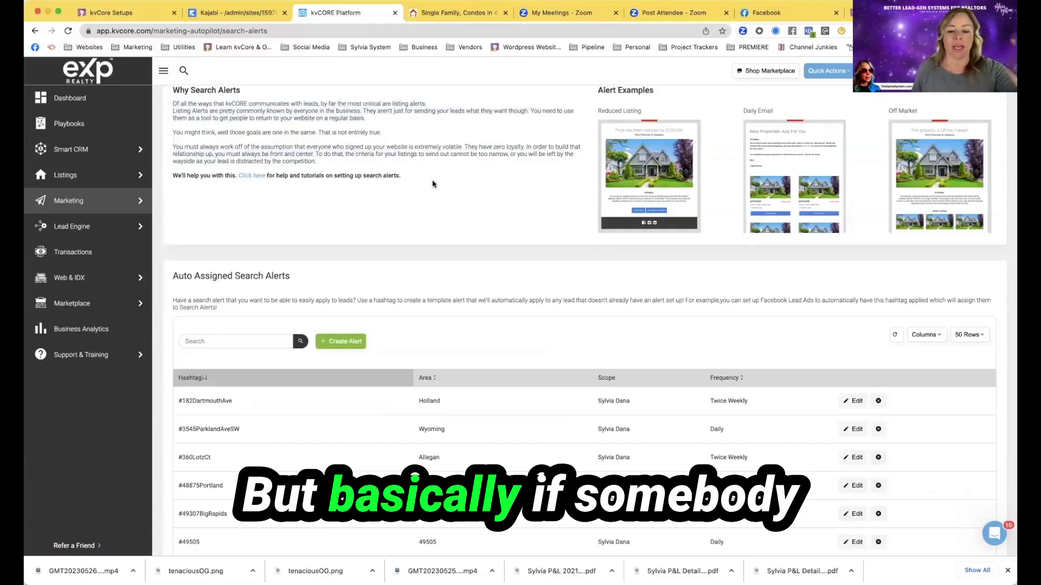
Open the auto-assigned #49505 alert, review its hashtag, location, listing types, criteria and frequency, and close it without updating
scroll(433, 184, "down", 2)
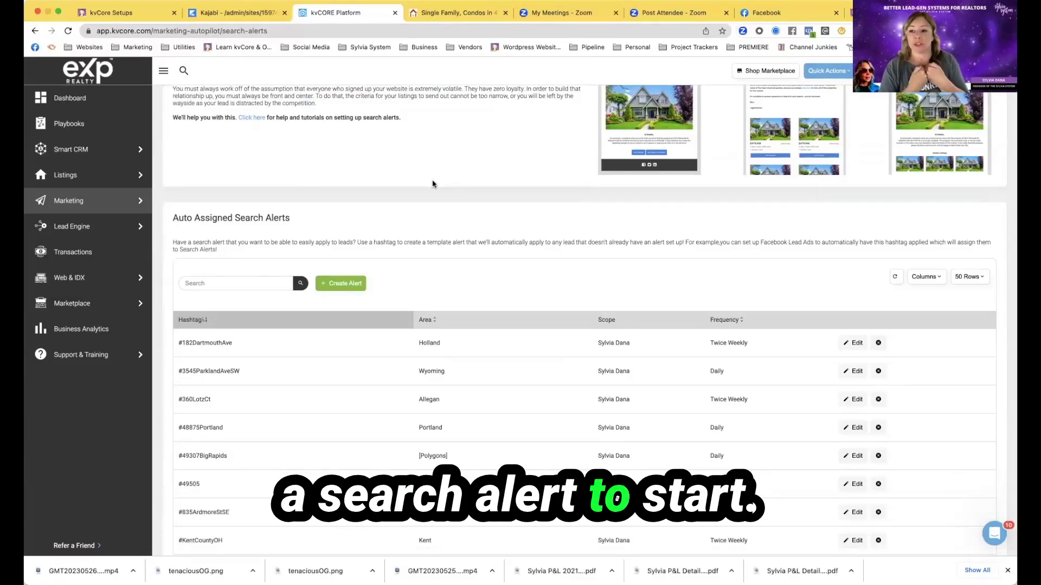
scroll(390, 360, "down", 5)
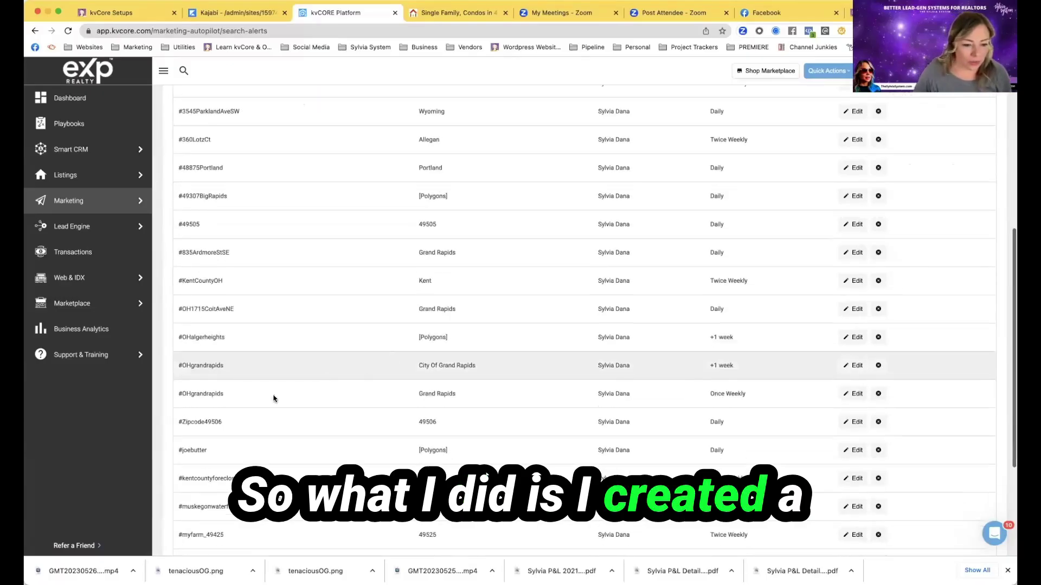
scroll(199, 304, "down", 1)
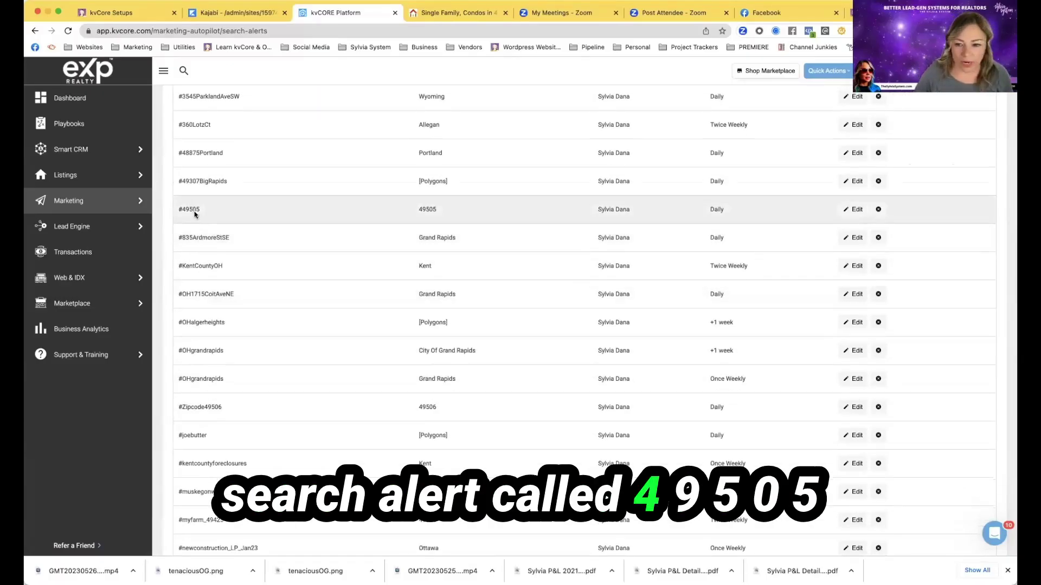
left_click(851, 210)
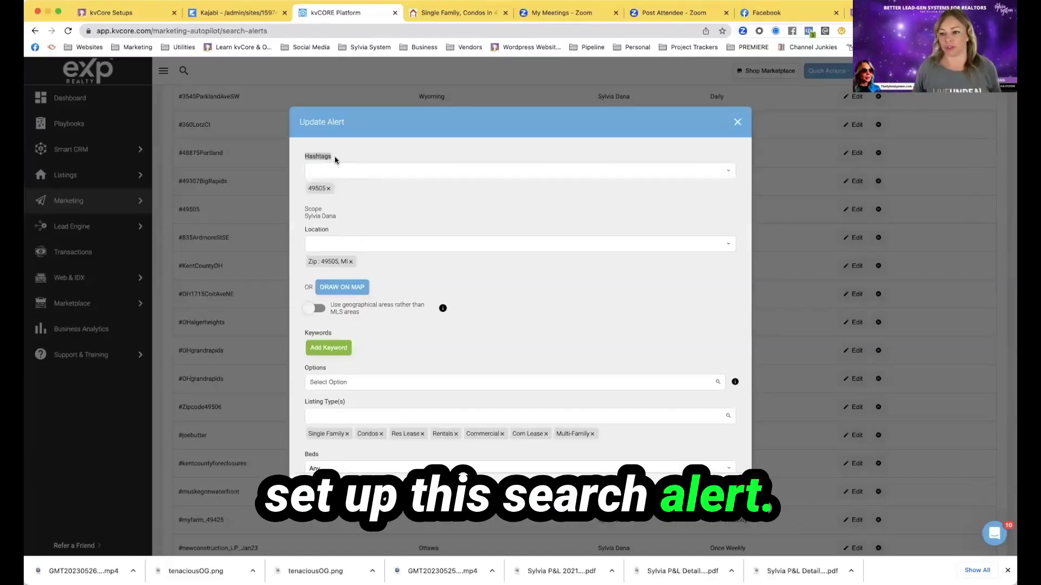
scroll(332, 269, "down", 3)
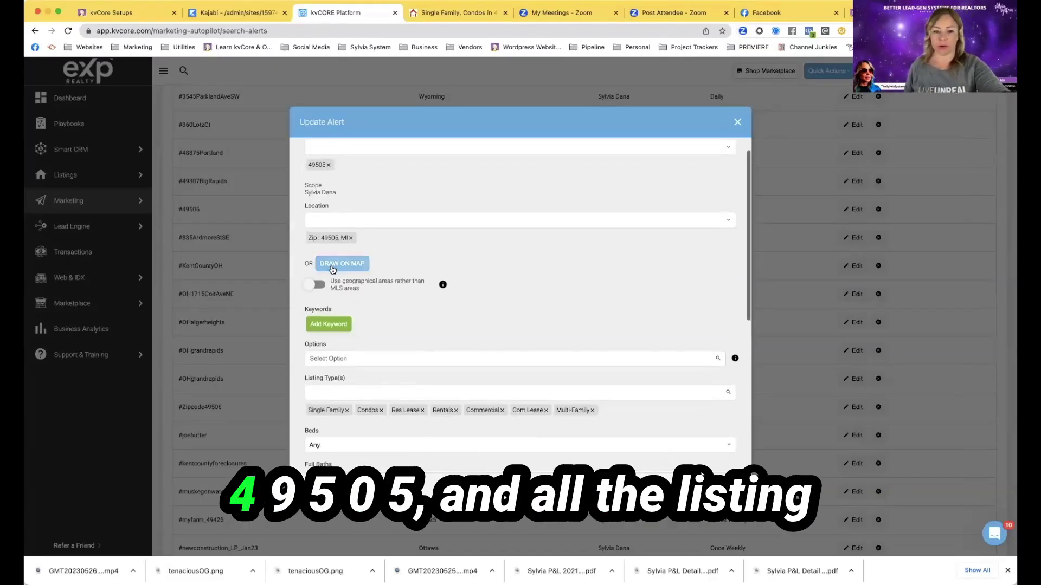
scroll(332, 269, "down", 4)
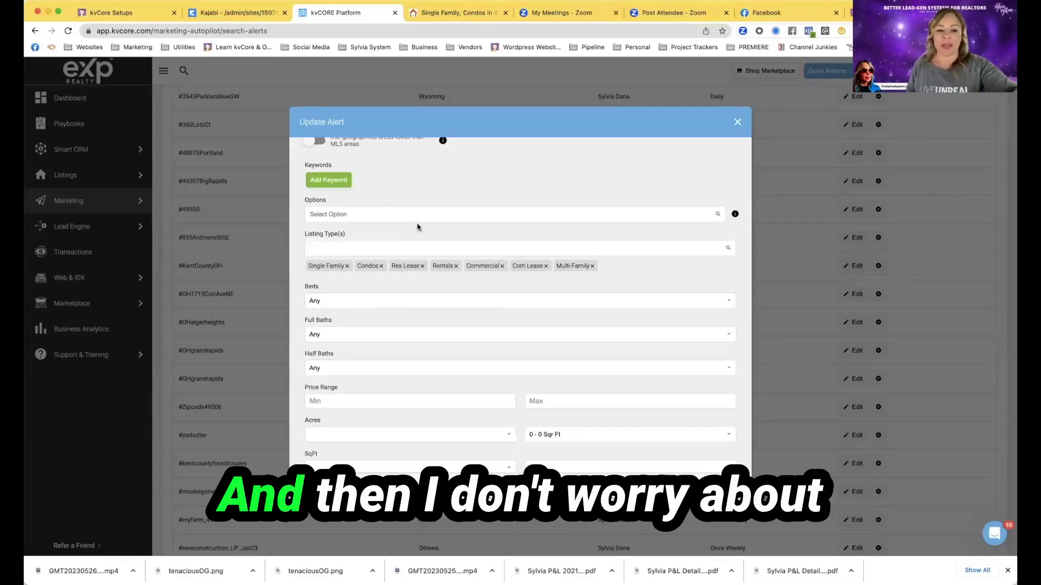
scroll(352, 253, "down", 5)
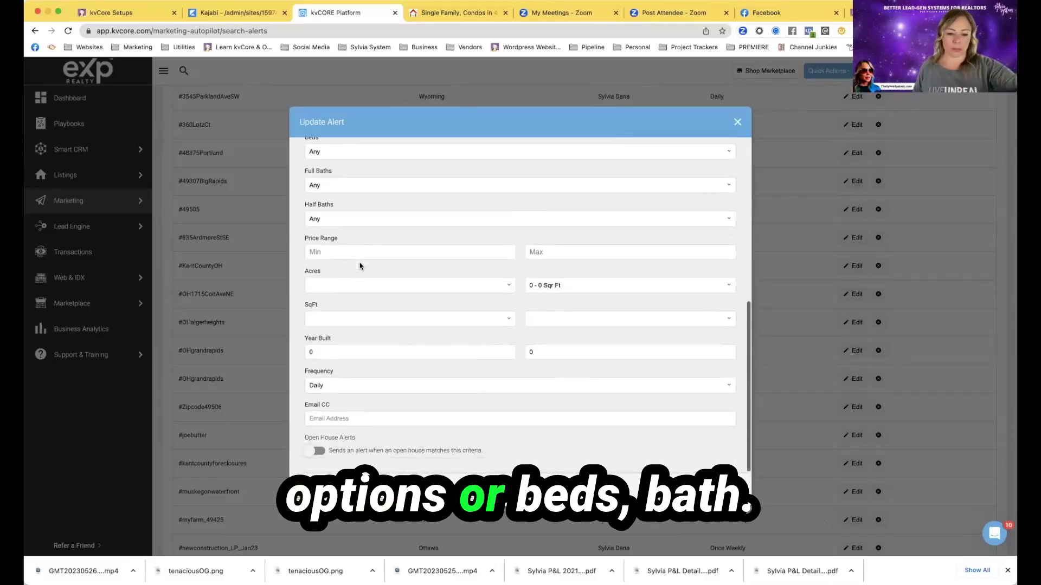
scroll(360, 267, "up", 10)
scroll(360, 267, "down", 5)
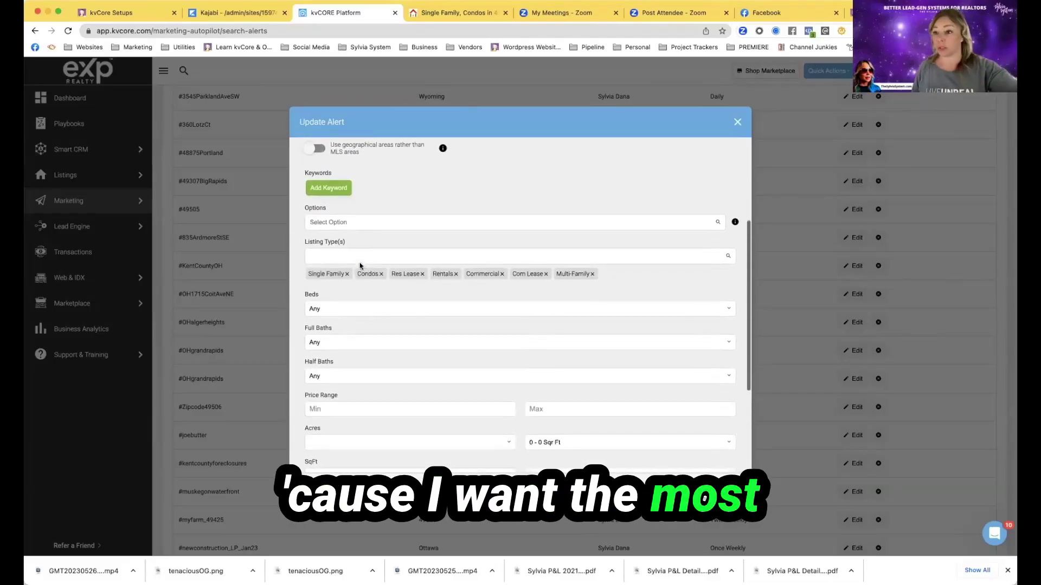
scroll(360, 266, "down", 5)
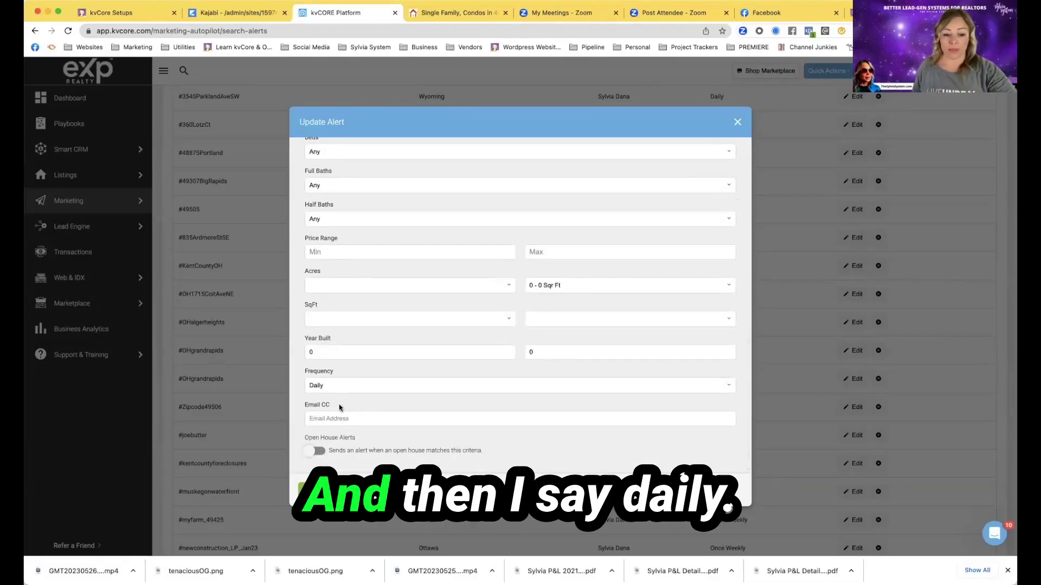
left_click(738, 123)
scroll(404, 126, "up", 7)
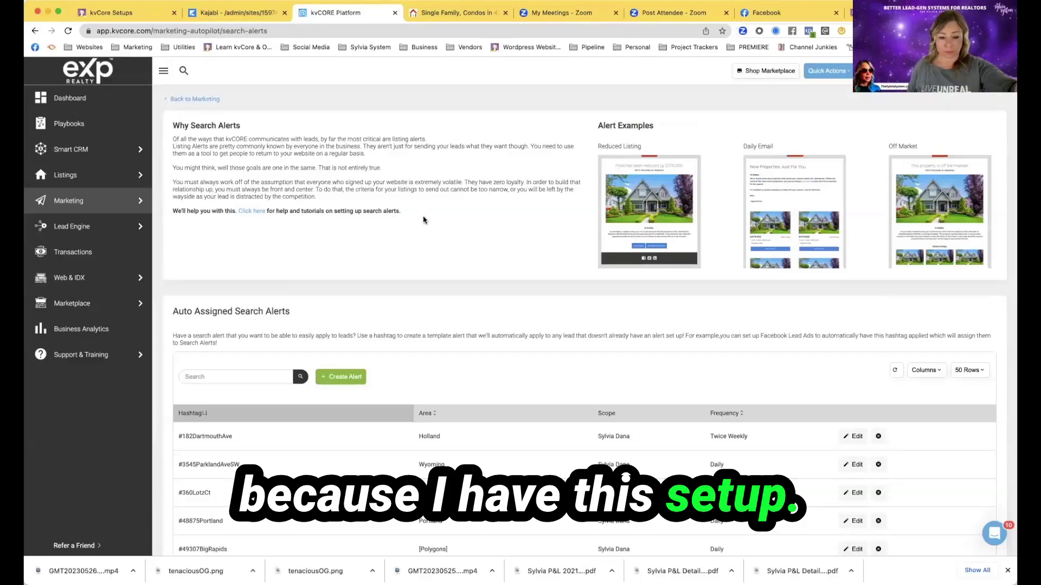
Open the newest lead in the contact list and view the Free Market Report page on the agent website
scroll(423, 219, "down", 5)
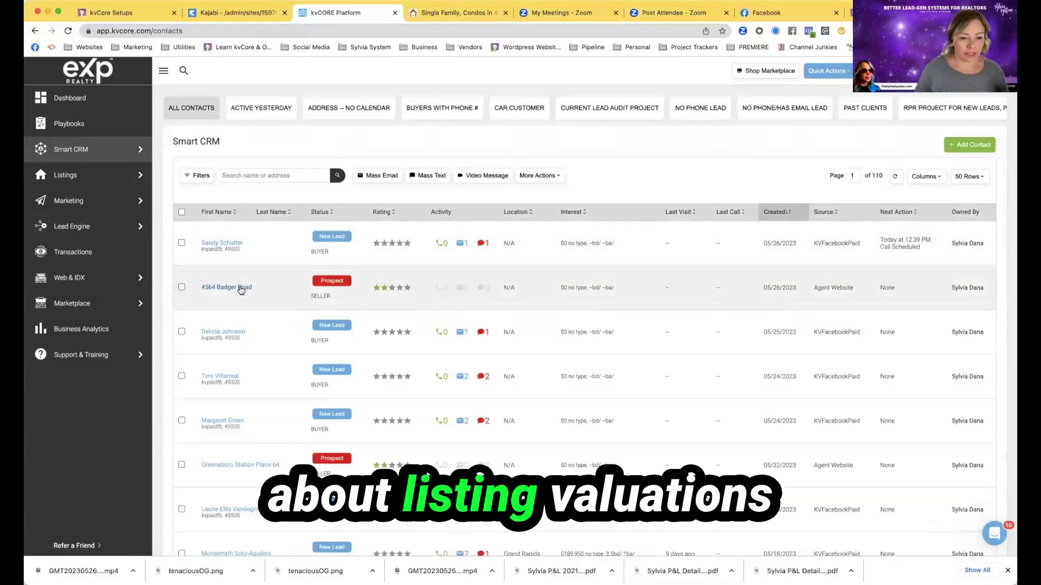
left_click(227, 243)
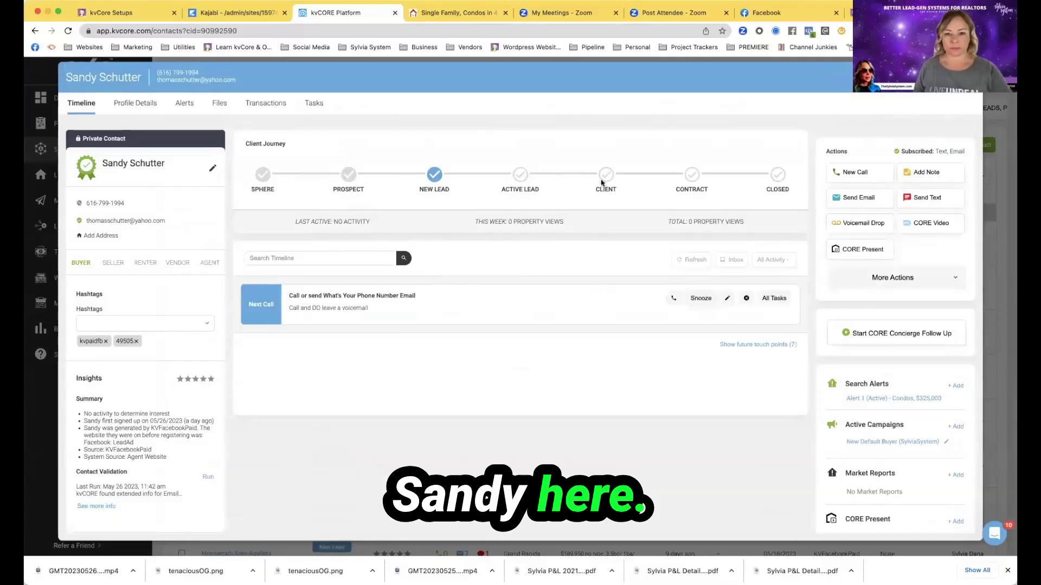
key("ctrl+Tab")
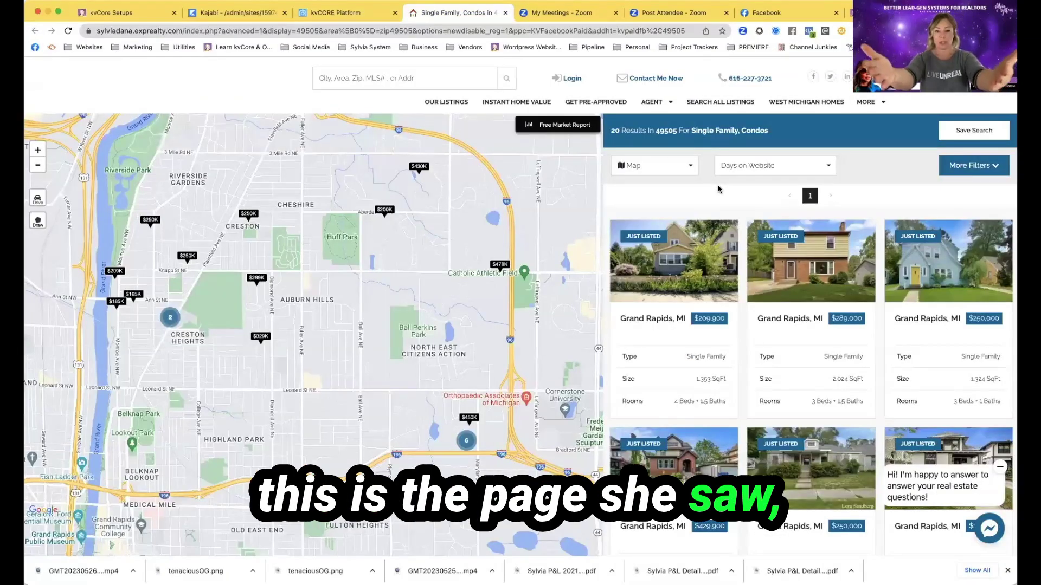
left_click(563, 126)
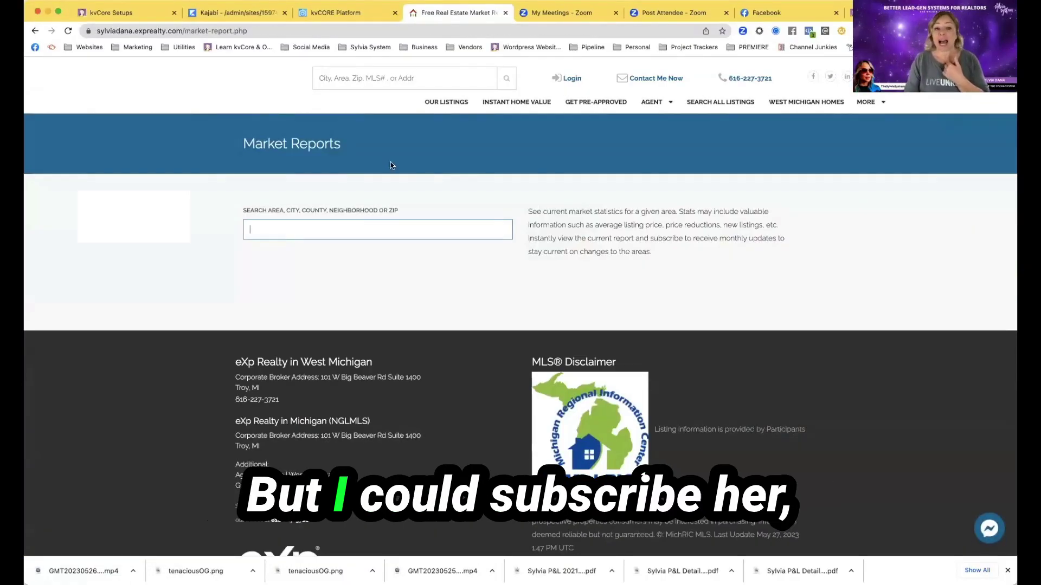
Return to the newest lead's kvCORE record and start a market report for the city of Grand Rapids, MI
left_click(362, 17)
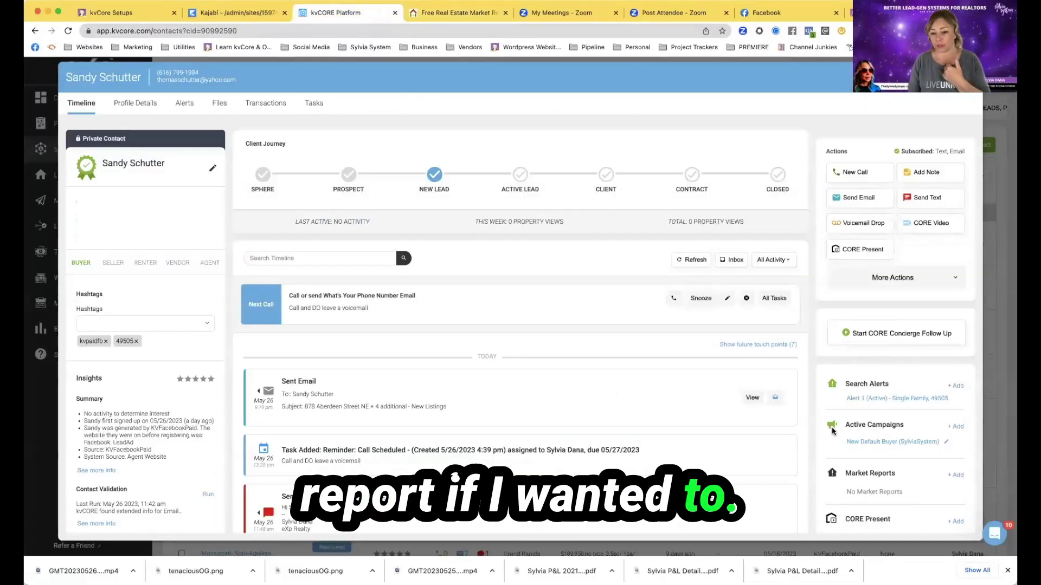
scroll(832, 432, "down", 2)
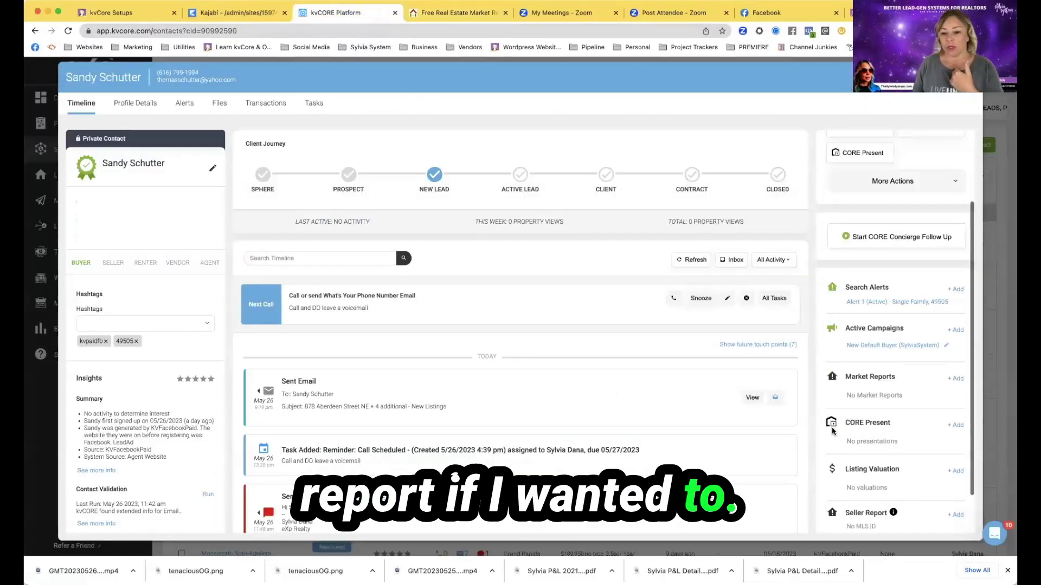
left_click(956, 379)
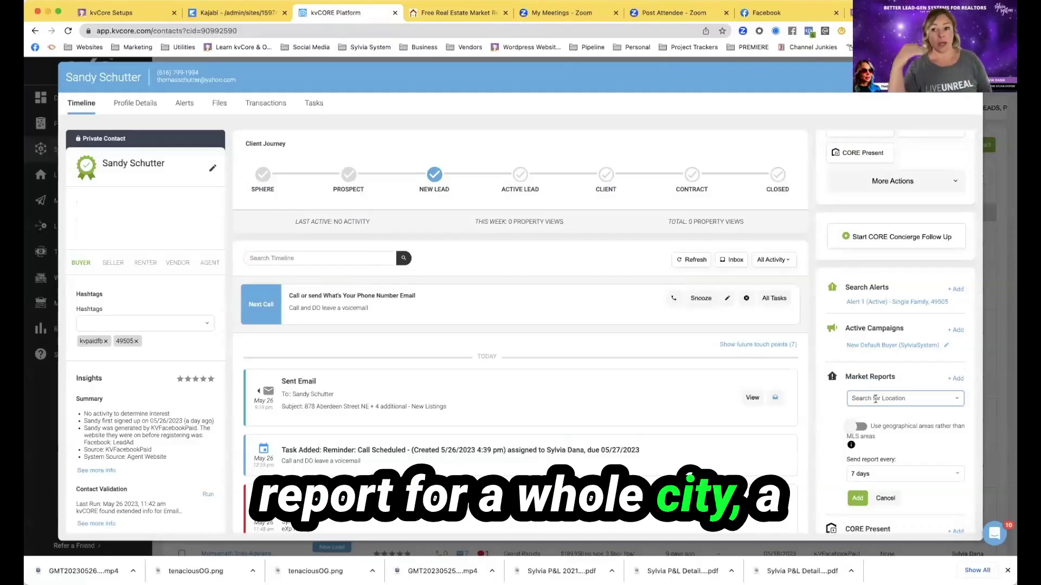
type("G")
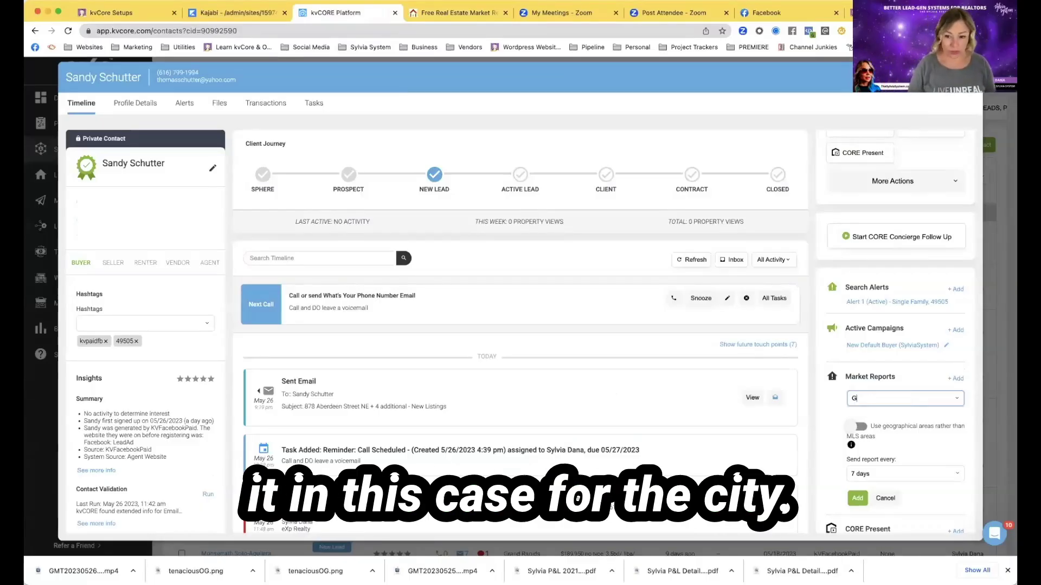
type("rand Rapids")
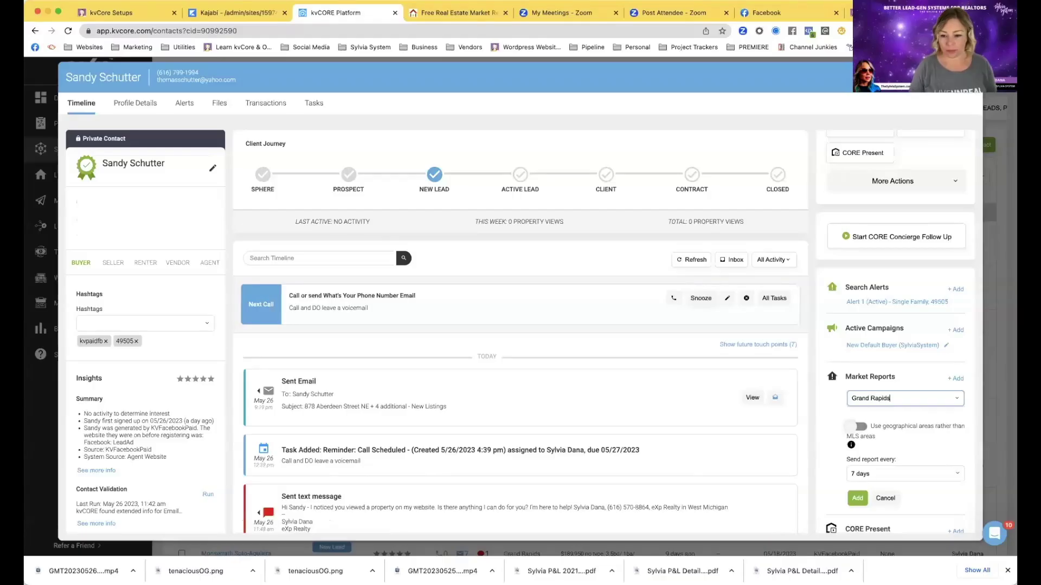
scroll(892, 407, "down", 3)
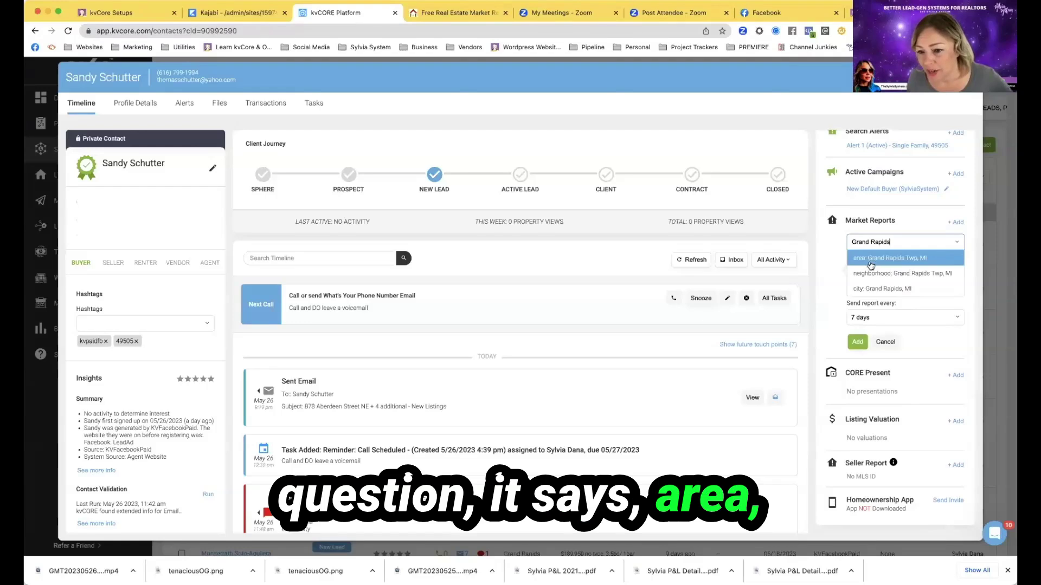
left_click(865, 293)
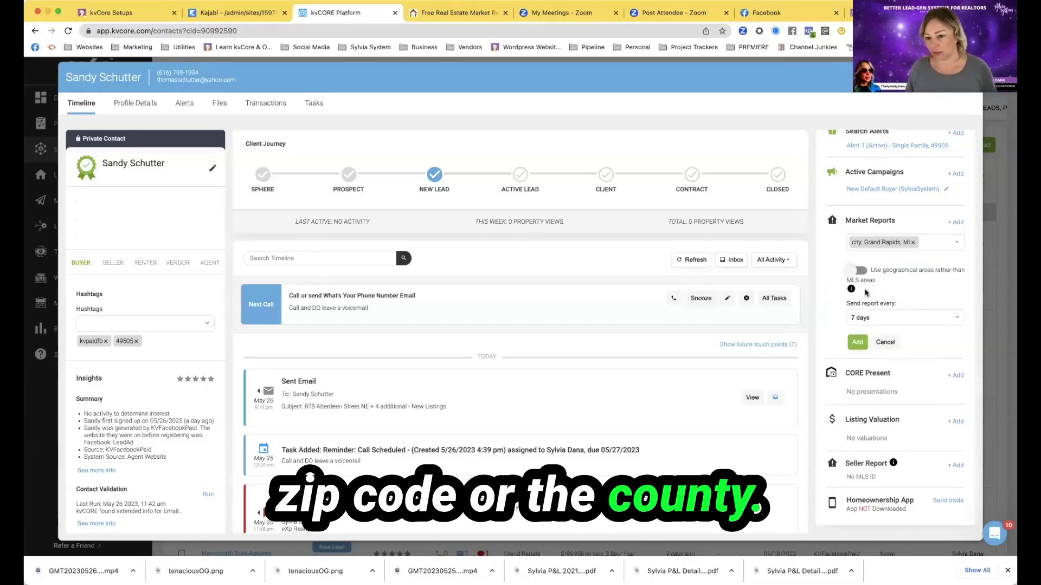
Set the market report to send every 28 days, add it to the lead, and close the record
left_click(868, 318)
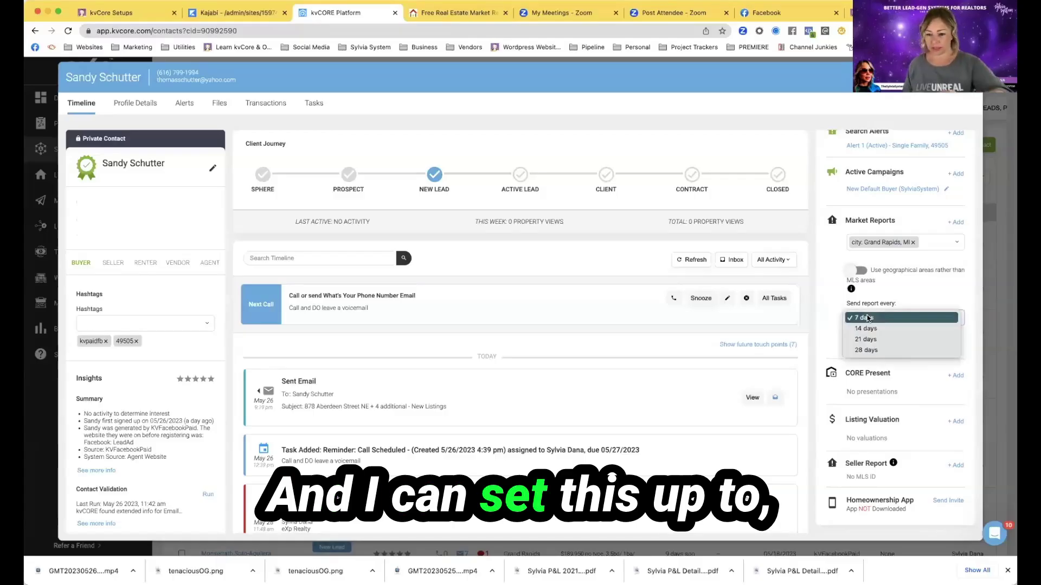
left_click(869, 351)
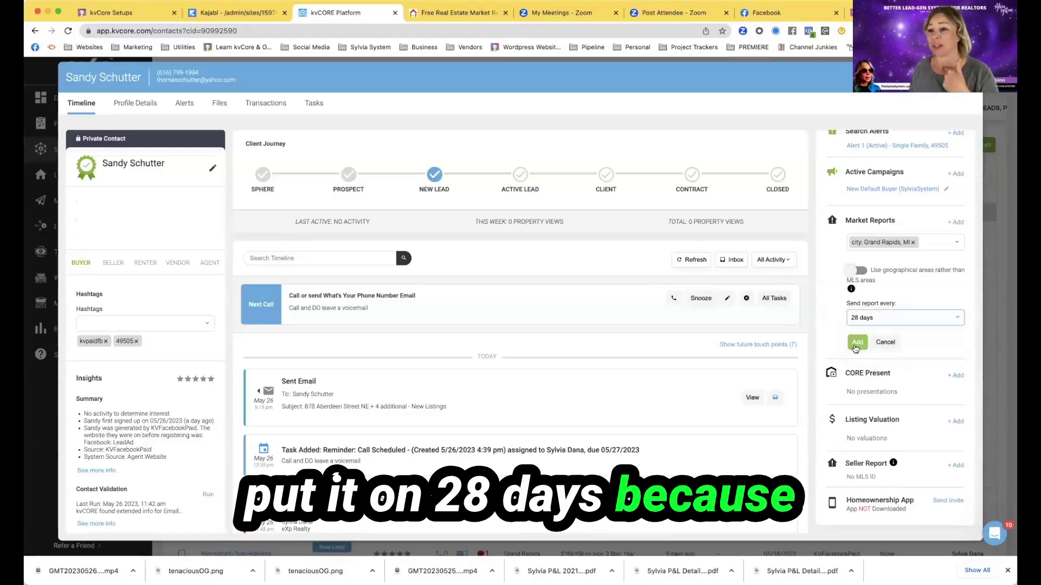
left_click(856, 345)
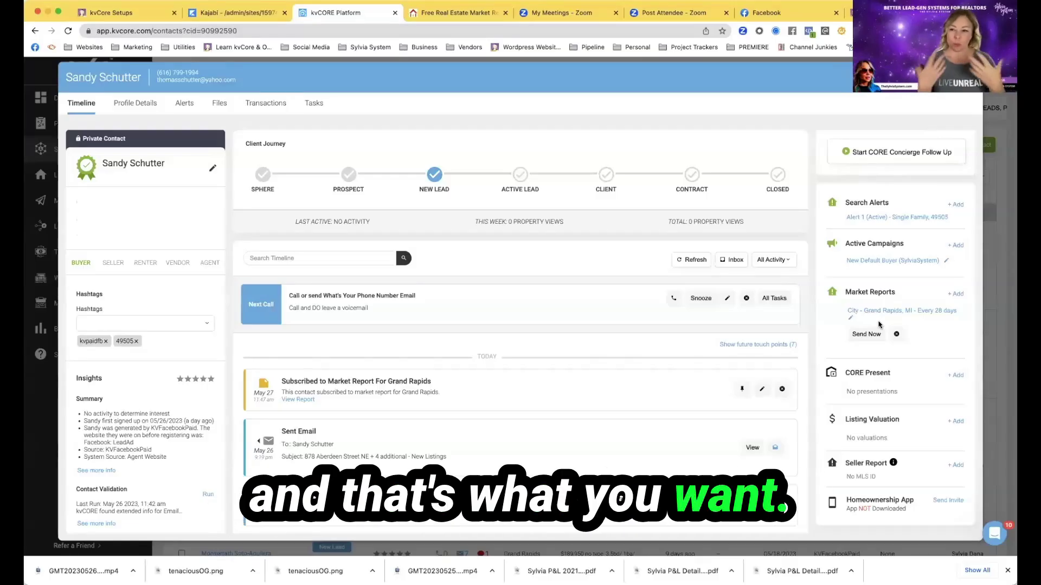
left_click(968, 77)
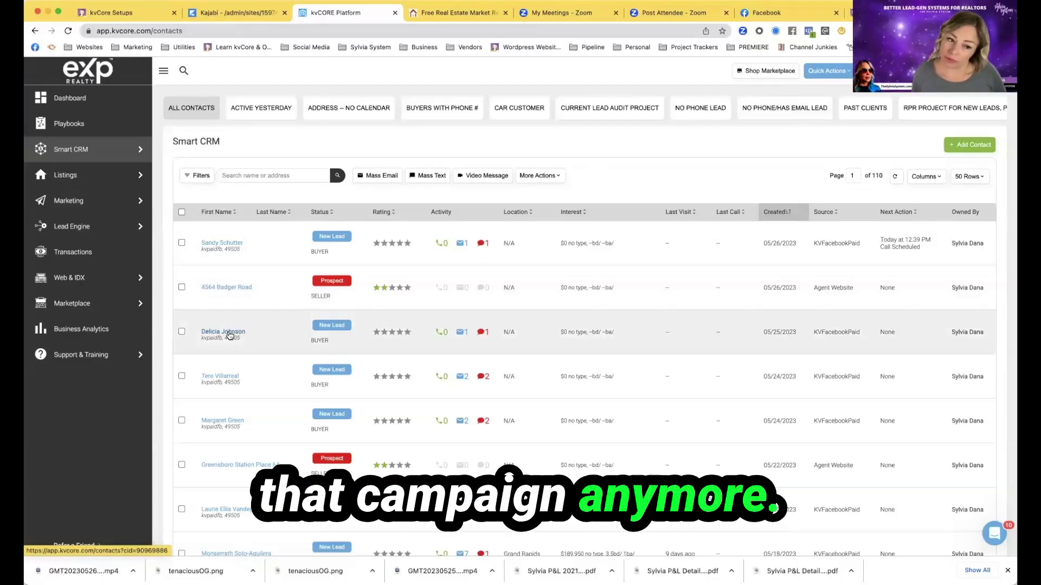
Open the buyer lead created 05/25/2023 and examine the subject of the latest listing email sent to them
left_click(229, 335)
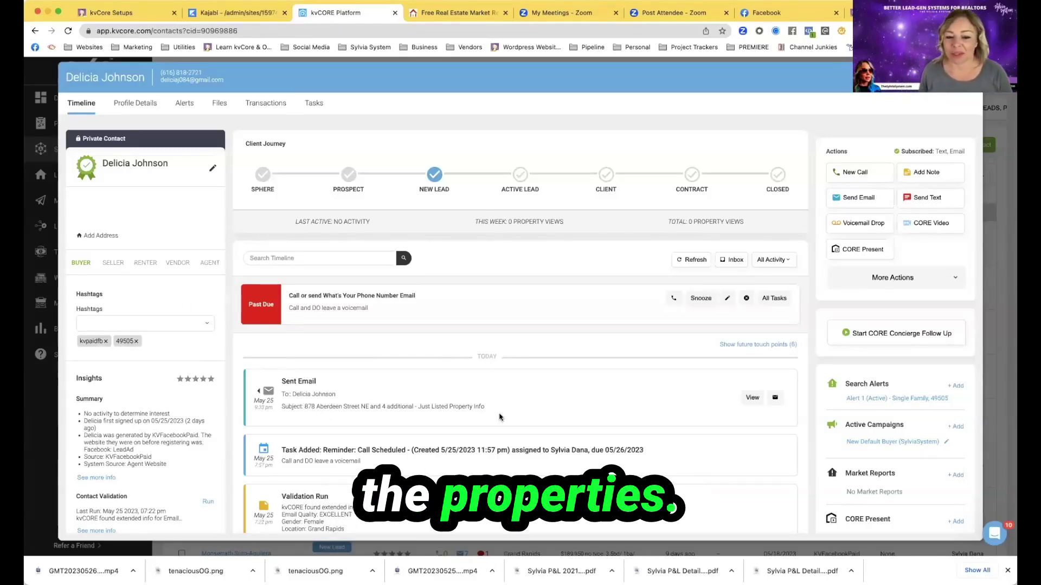
left_click_drag(482, 407, 386, 407)
scroll(366, 396, "down", 5)
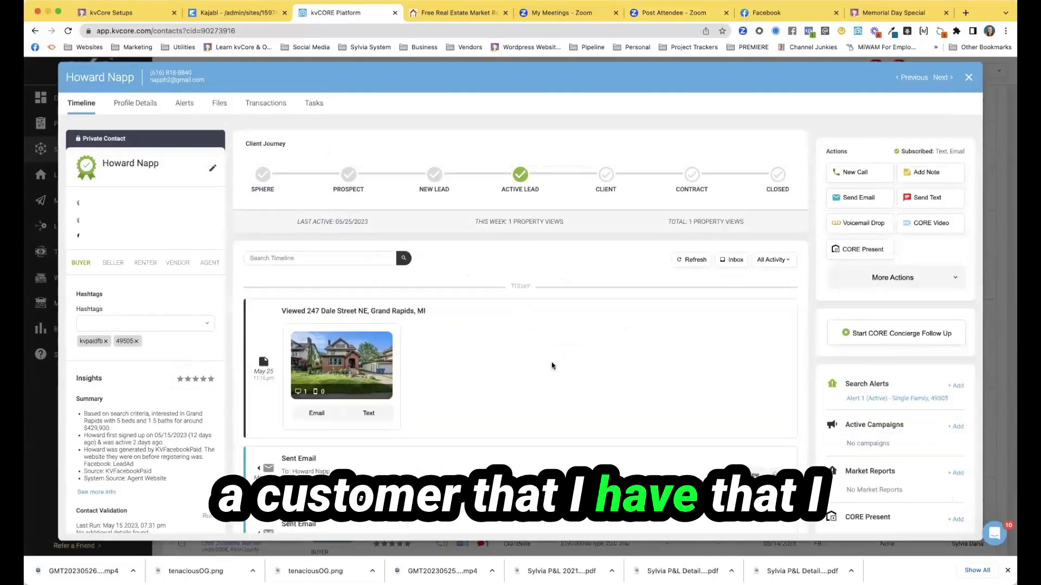
Review the active lead's timeline of viewed properties and sent alert emails, and check the additional contact actions
scroll(558, 362, "down", 3)
scroll(548, 368, "down", 4)
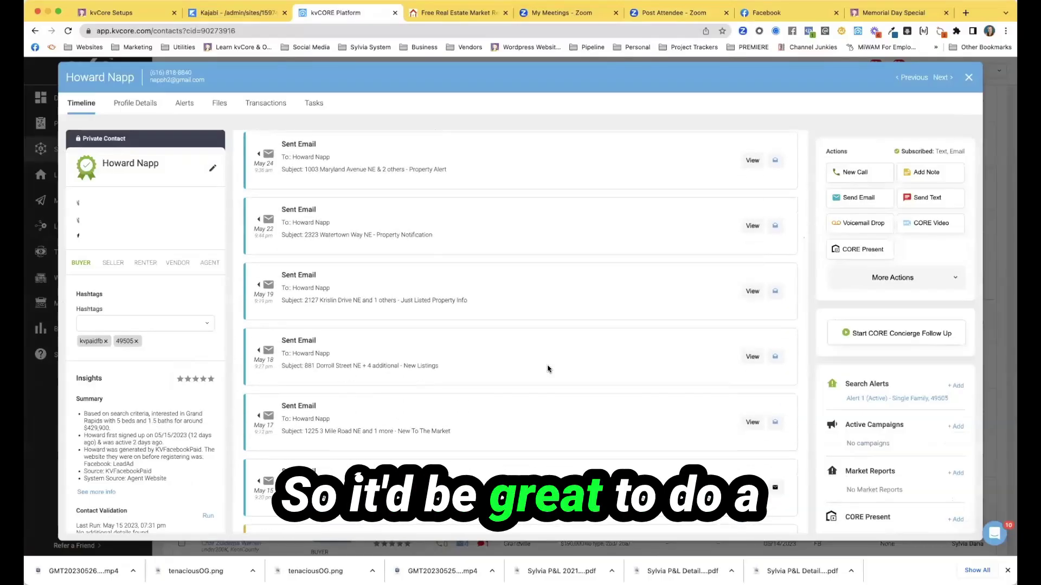
scroll(548, 368, "down", 4)
scroll(548, 368, "up", 12)
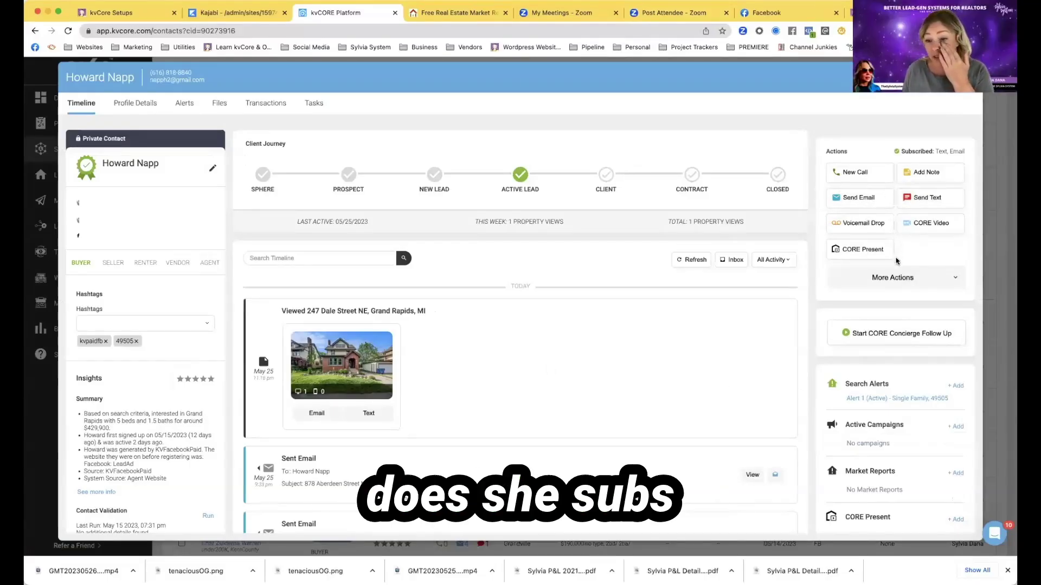
left_click(889, 275)
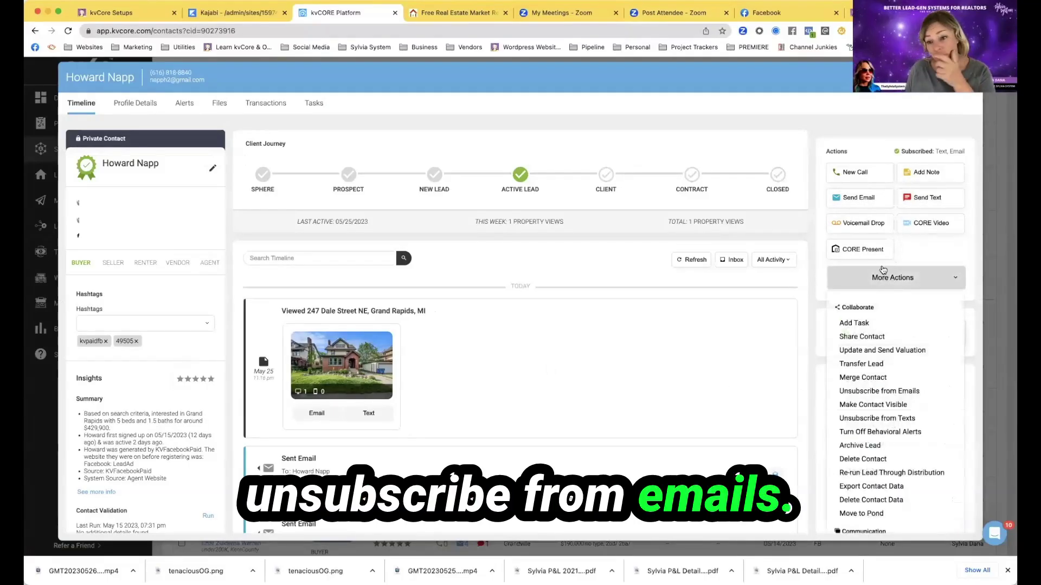
left_click(911, 277)
View the active lead's market report options and the unsubscribe actions, then close the record without adding a report
scroll(924, 380, "down", 2)
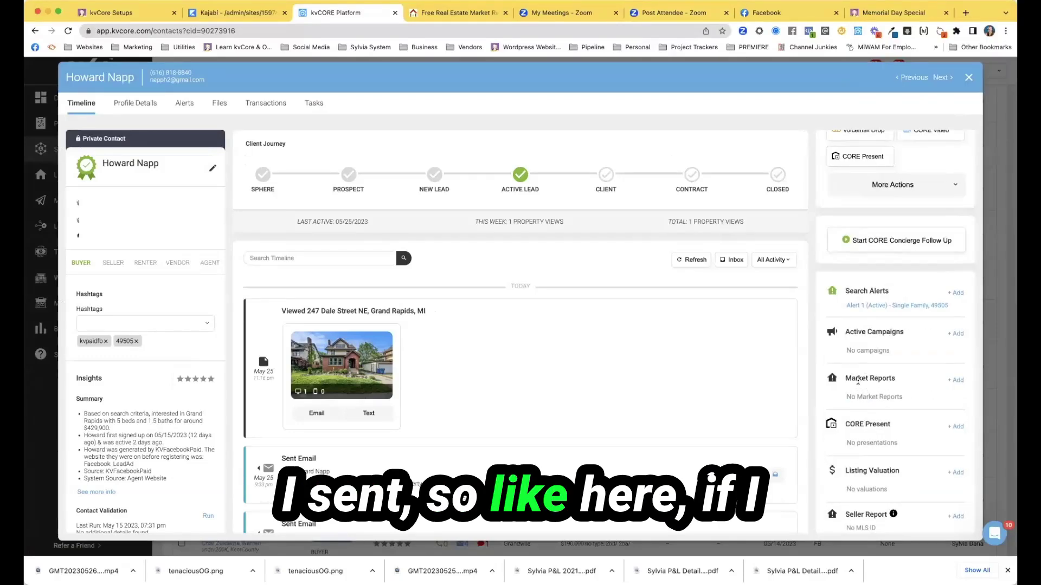
left_click_drag(846, 379, 916, 381)
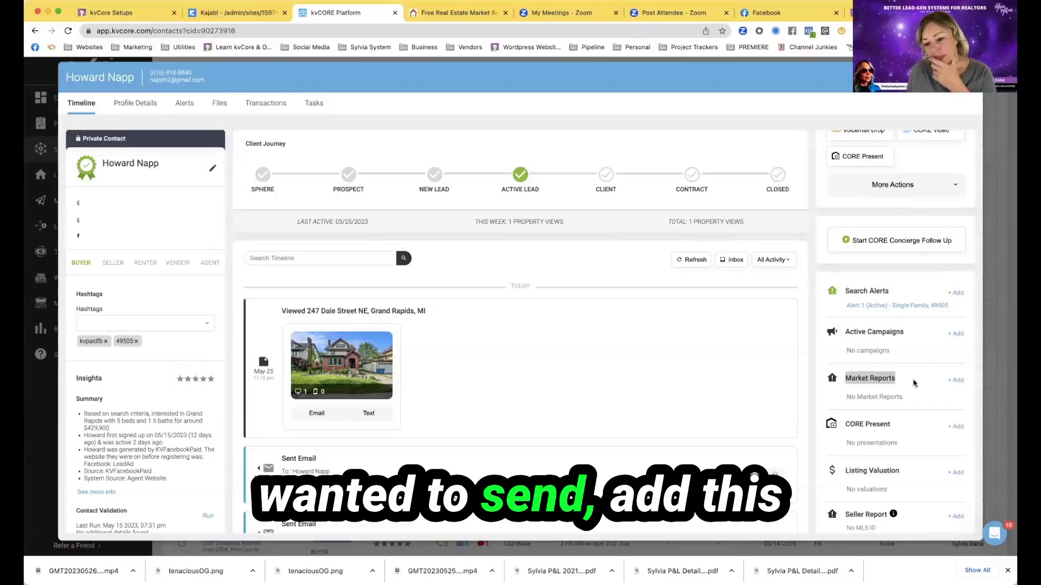
left_click(949, 380)
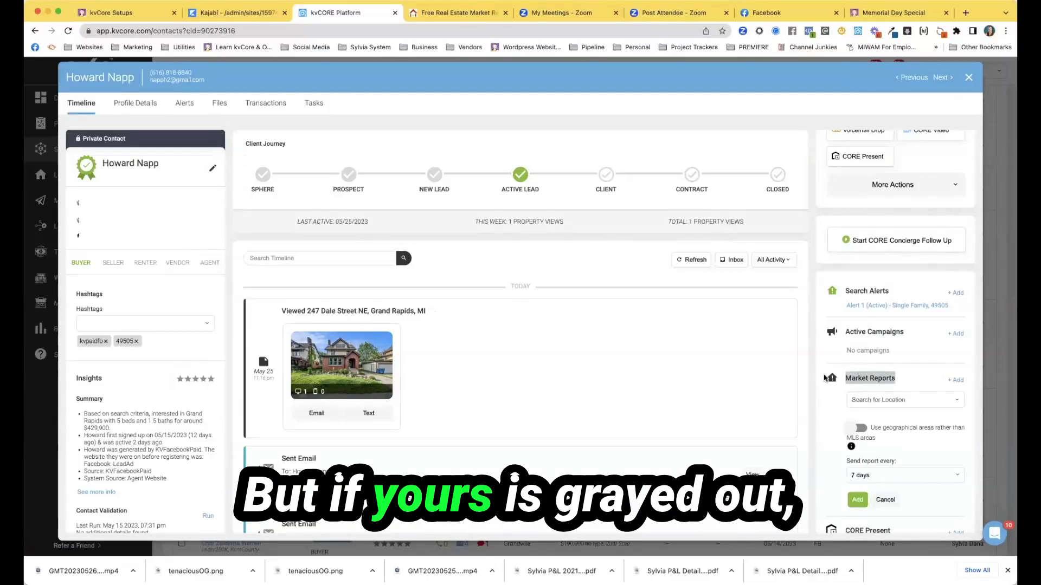
scroll(825, 379, "up", 3)
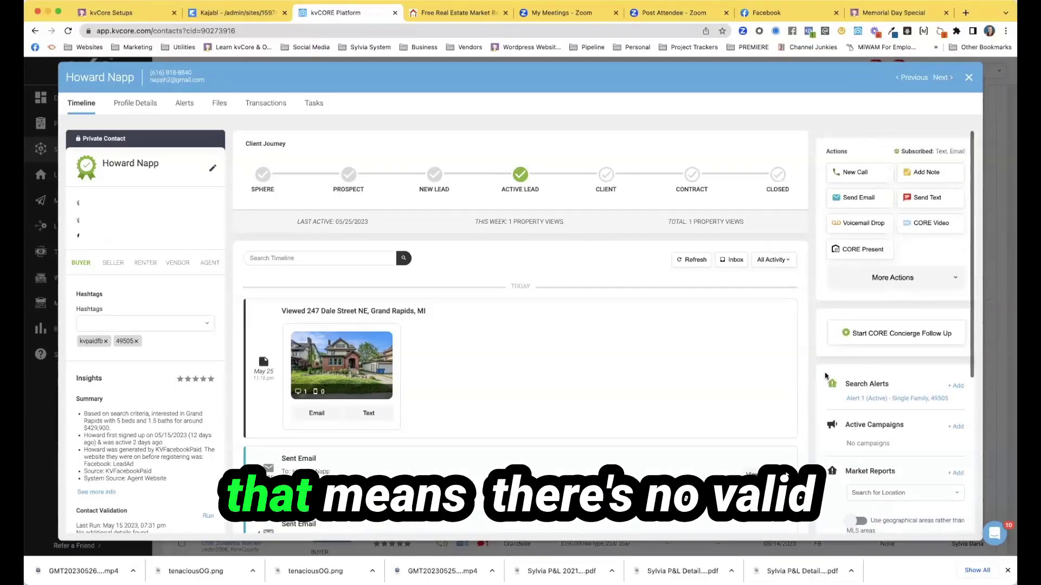
left_click(868, 279)
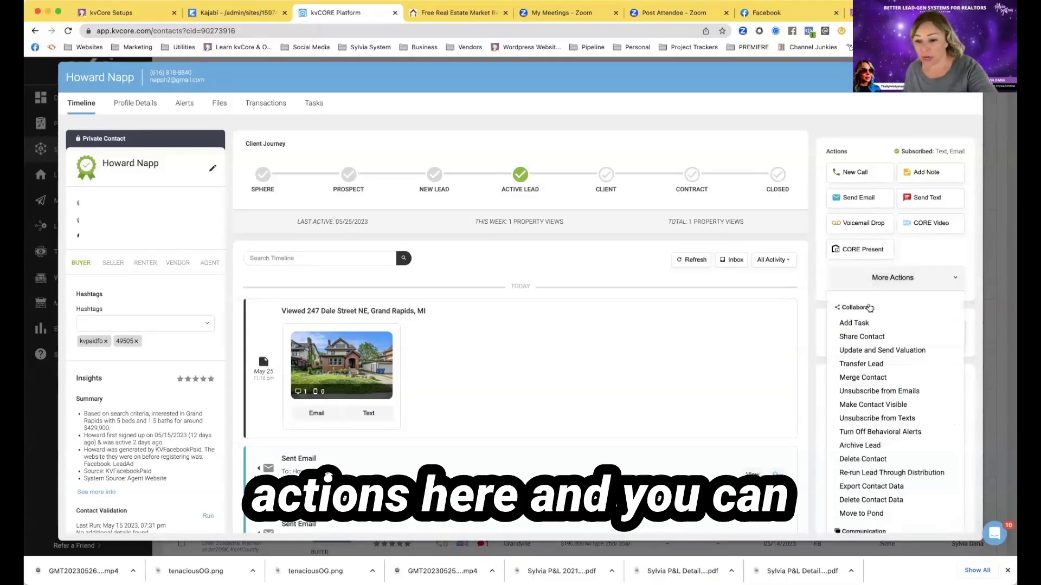
scroll(848, 347, "down", 1)
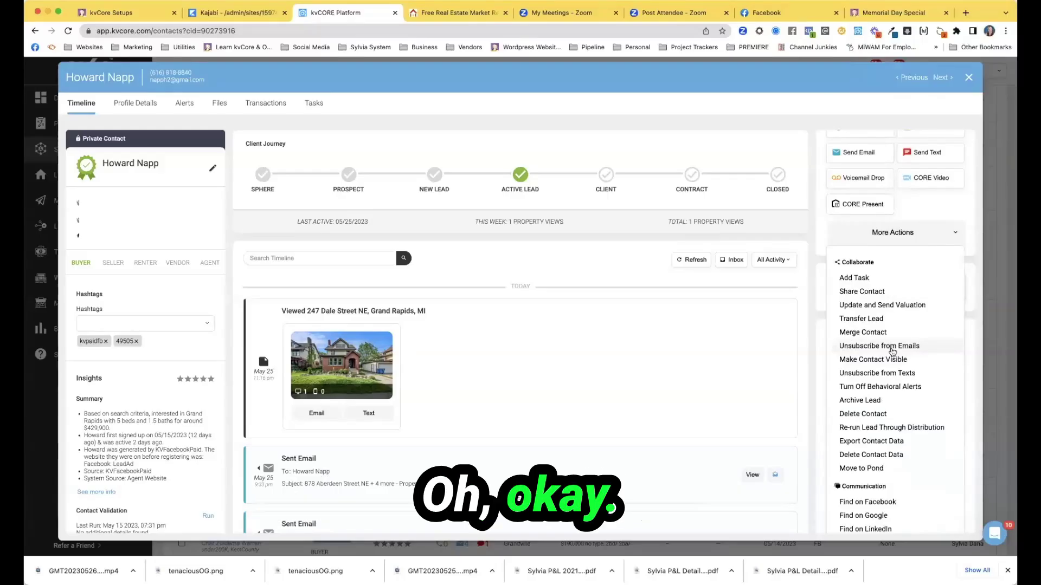
left_click(969, 77)
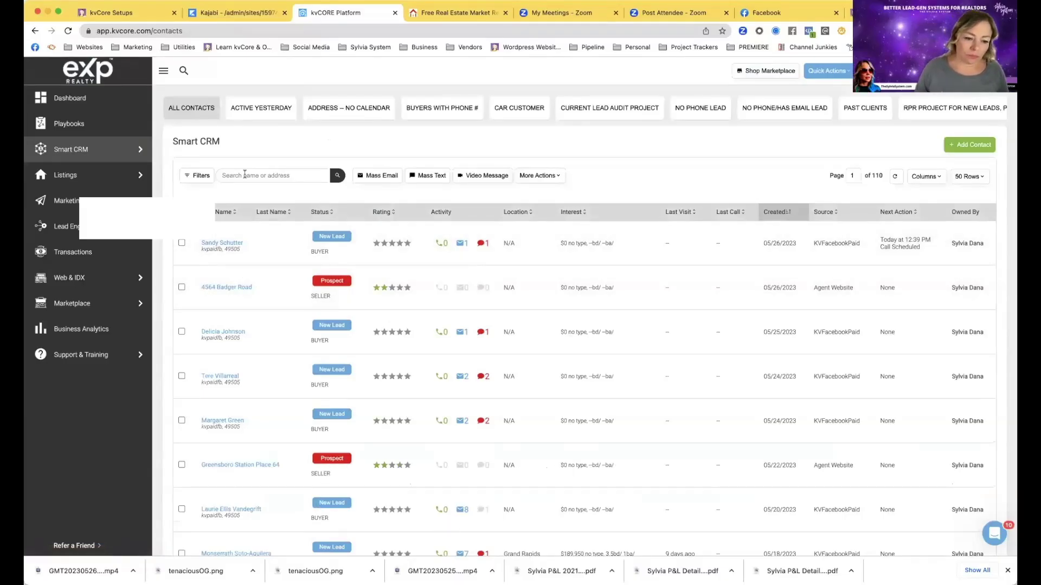
Review the seller prospect created 05/22/2023, view the home valuation page on the agent website, and close the prospect's record
left_click(237, 465)
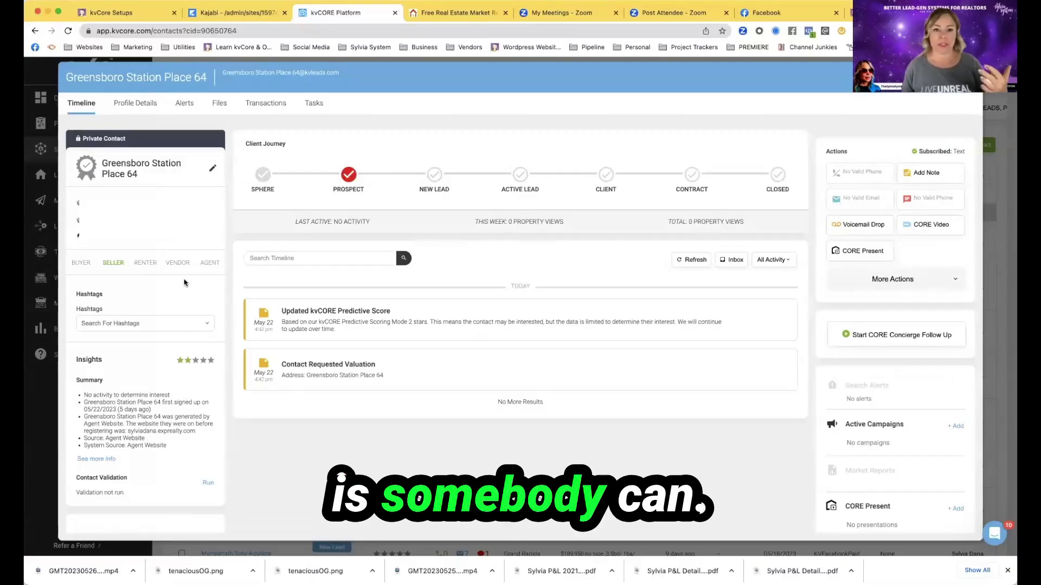
left_click(443, 15)
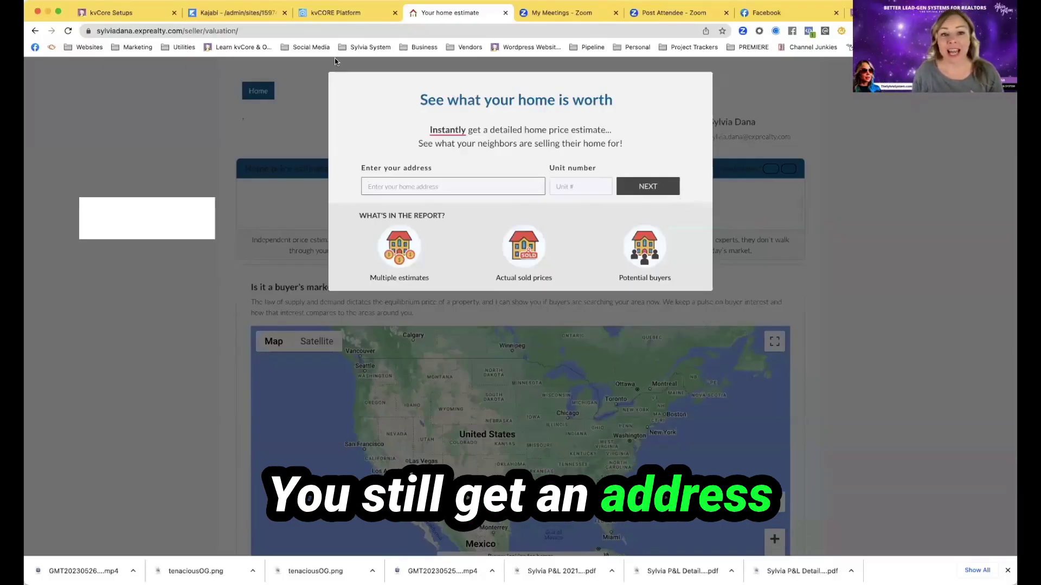
left_click(347, 16)
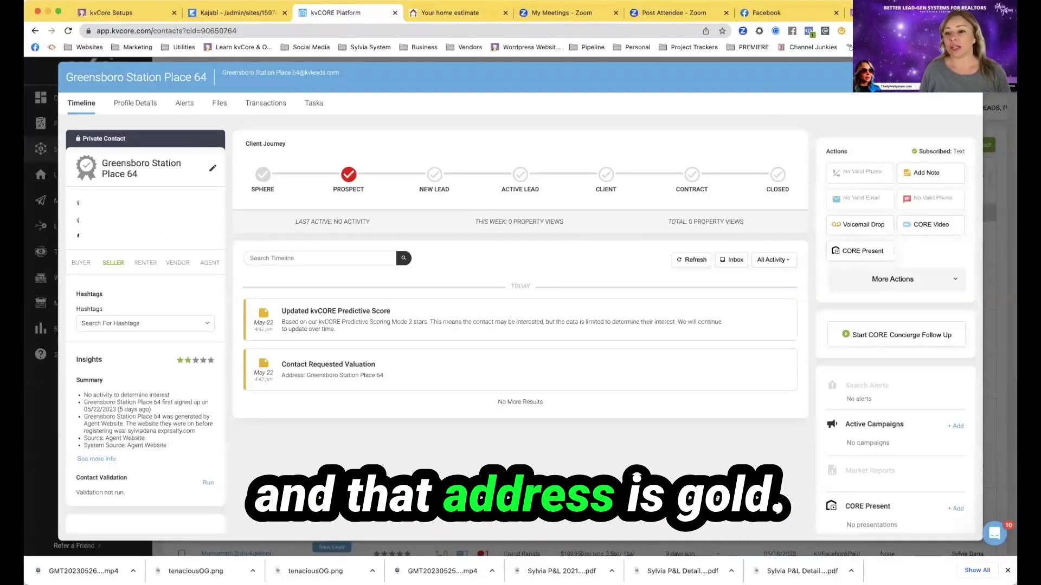
key("Escape")
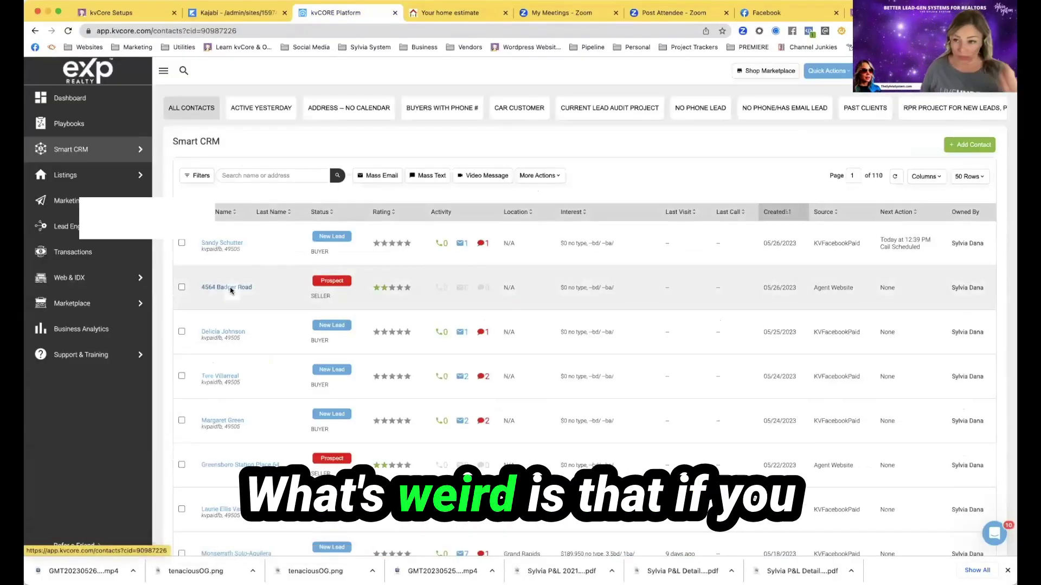
Open the seller prospect created 05/26/2023, review the contact options and listing valuation, and close the record
left_click(230, 291)
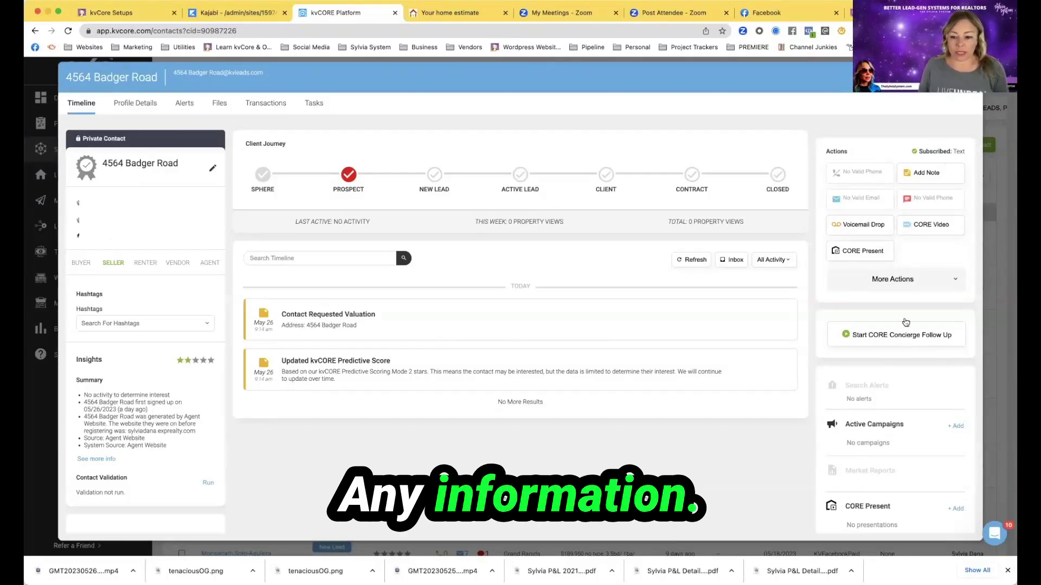
scroll(899, 333, "down", 3)
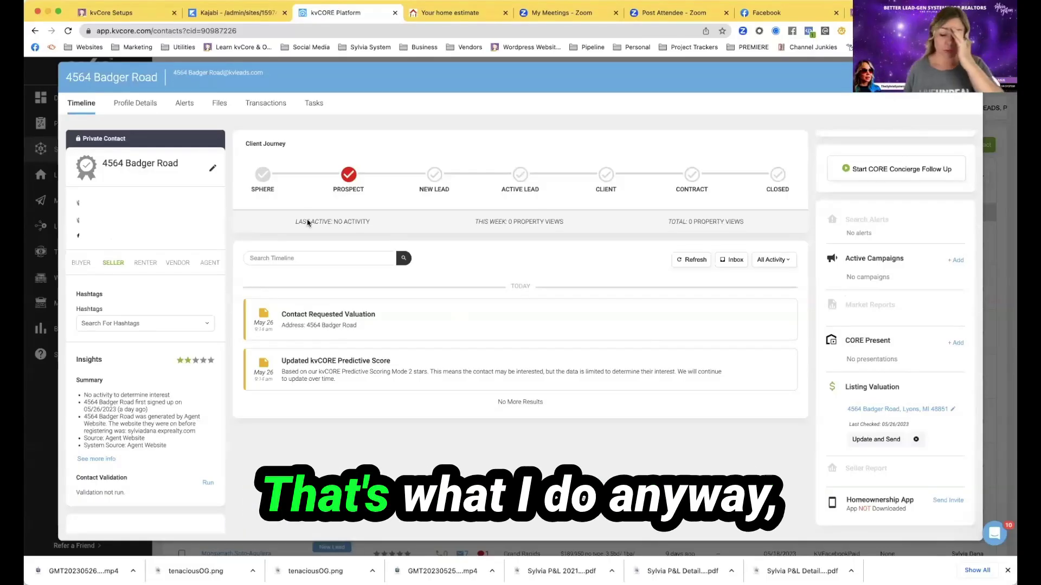
left_click(968, 77)
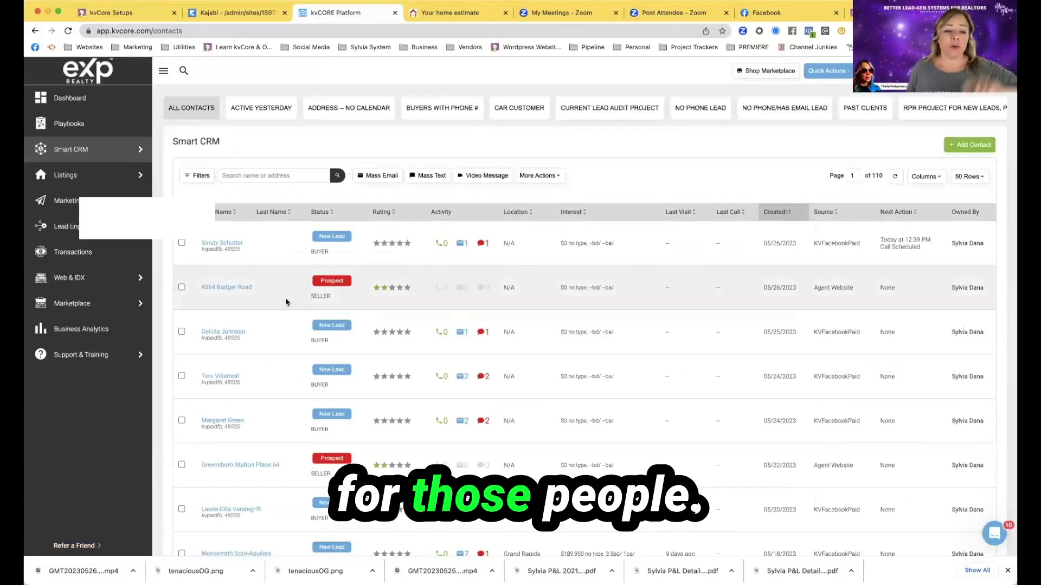
Set the contact filter's statuses to Sphere, Prospect, New Lead and Active Lead
left_click(196, 177)
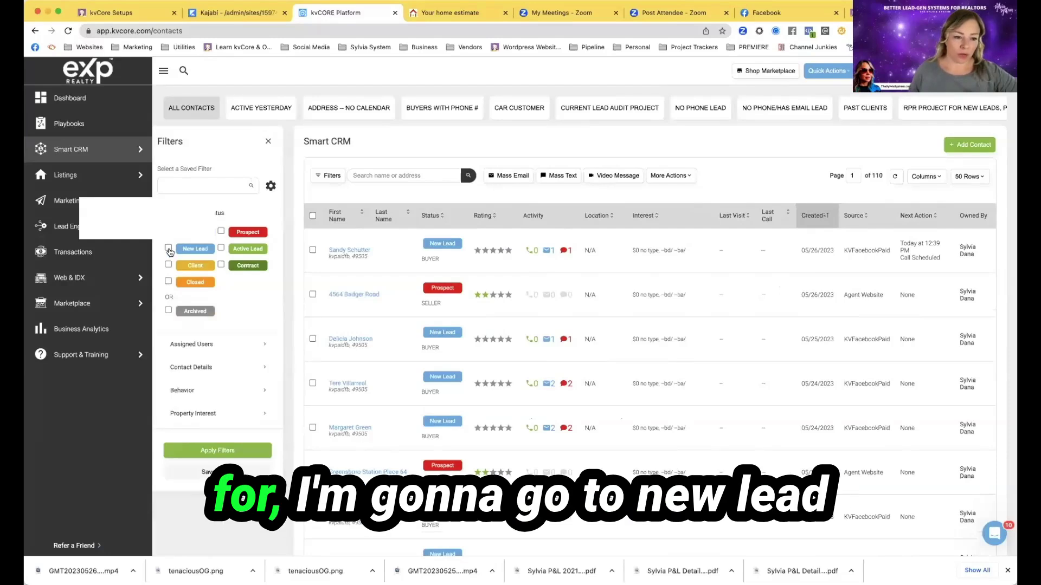
left_click(169, 249)
left_click(221, 232)
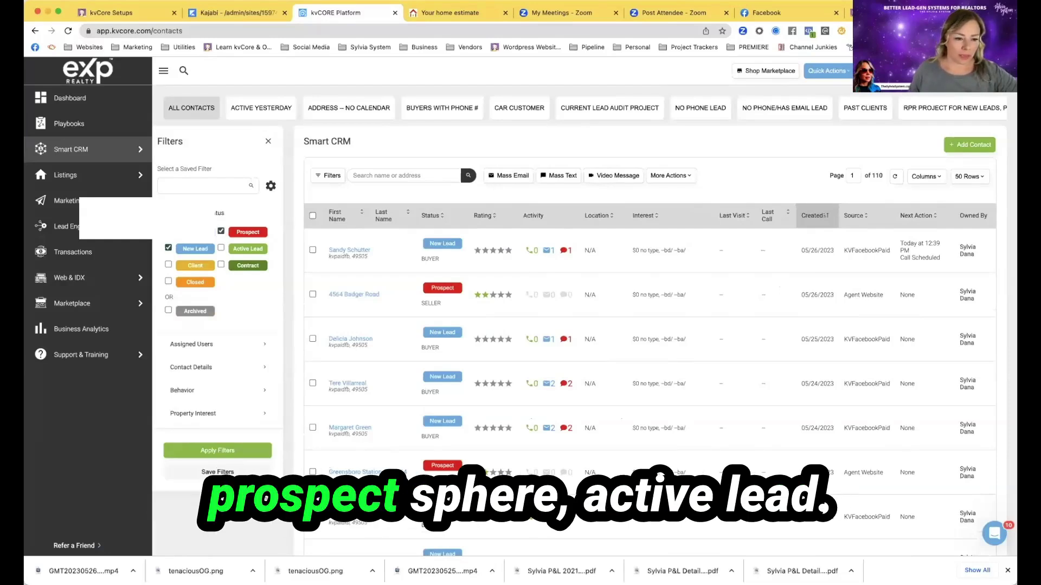
left_click(221, 249)
Restrict the contact details filter to Seller contacts with Has Email enabled, and apply the filters to the list
left_click(192, 367)
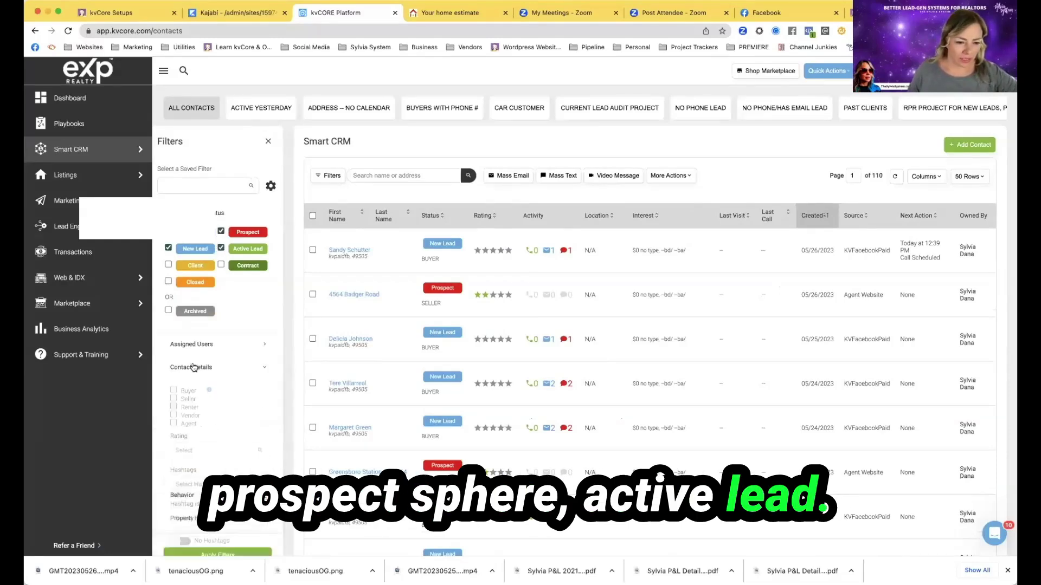
left_click(174, 399)
scroll(196, 388, "down", 4)
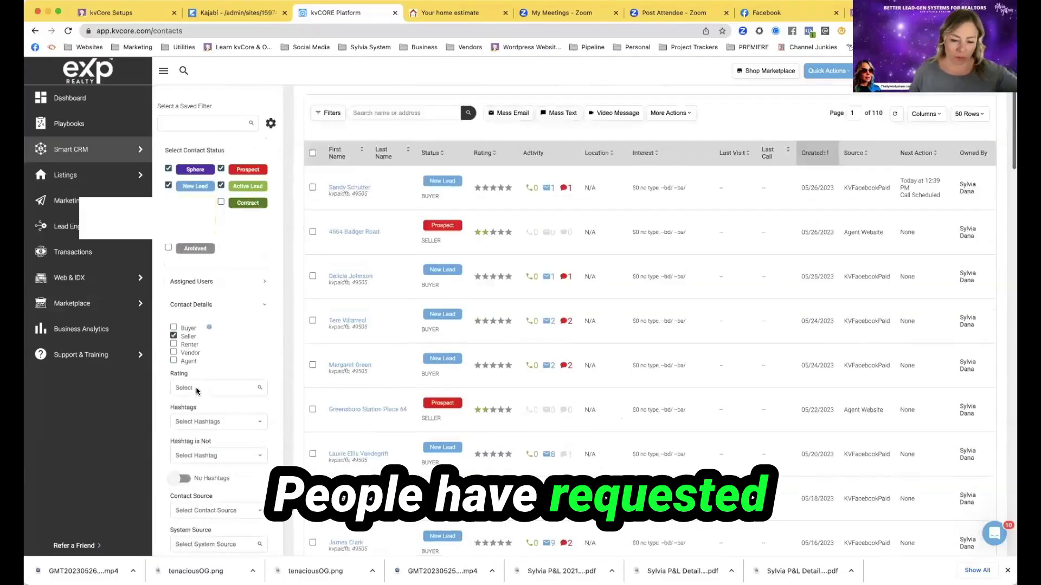
scroll(197, 387, "down", 1)
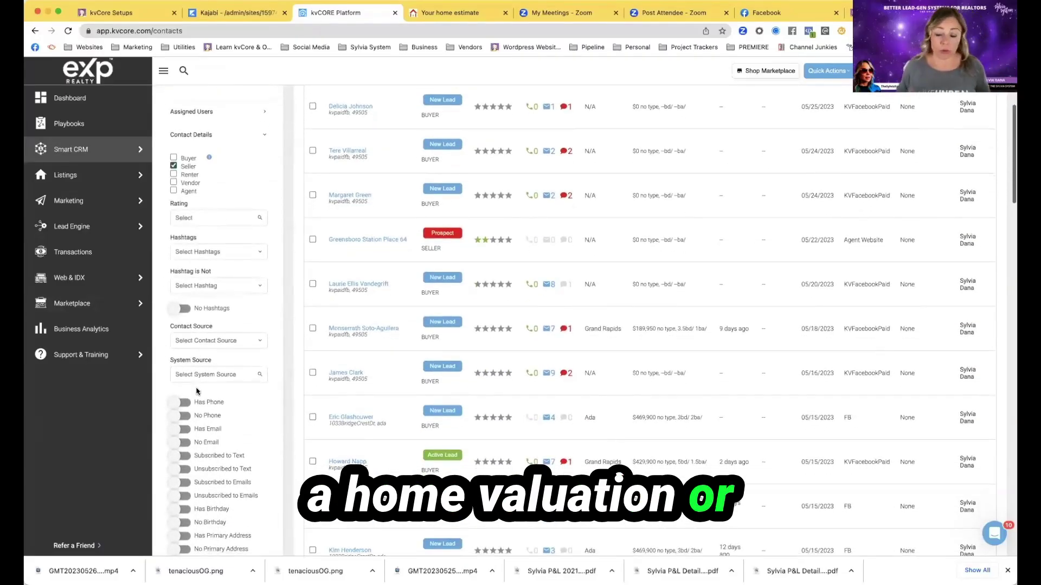
left_click(184, 428)
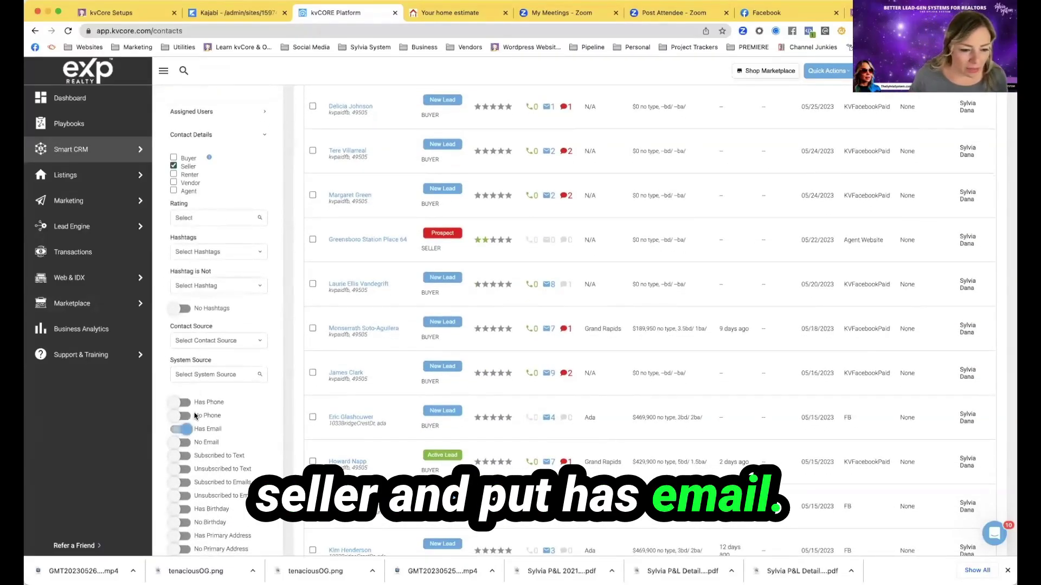
scroll(198, 411, "down", 5)
scroll(230, 244, "up", 10)
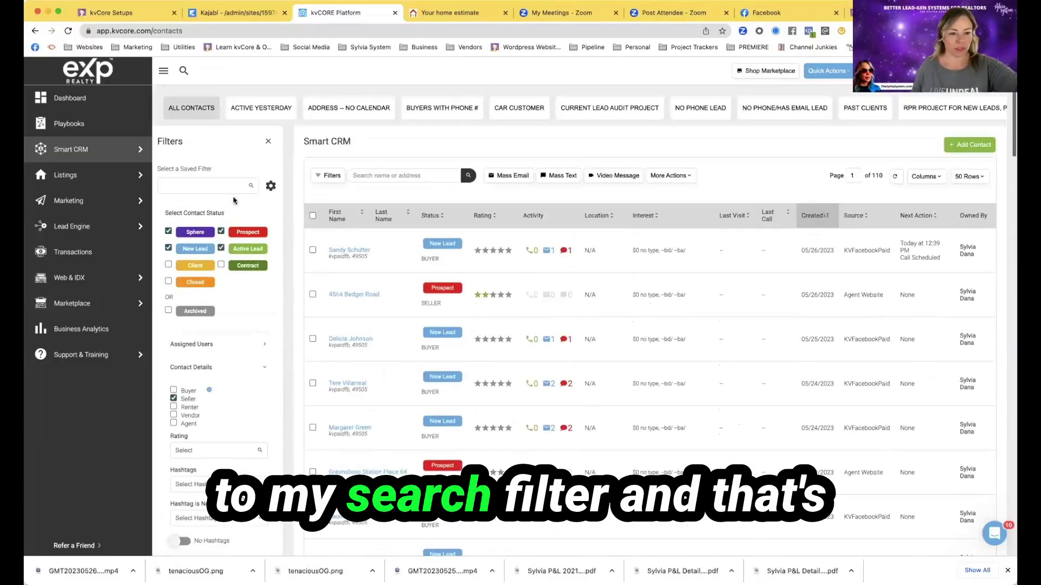
scroll(228, 274, "down", 10)
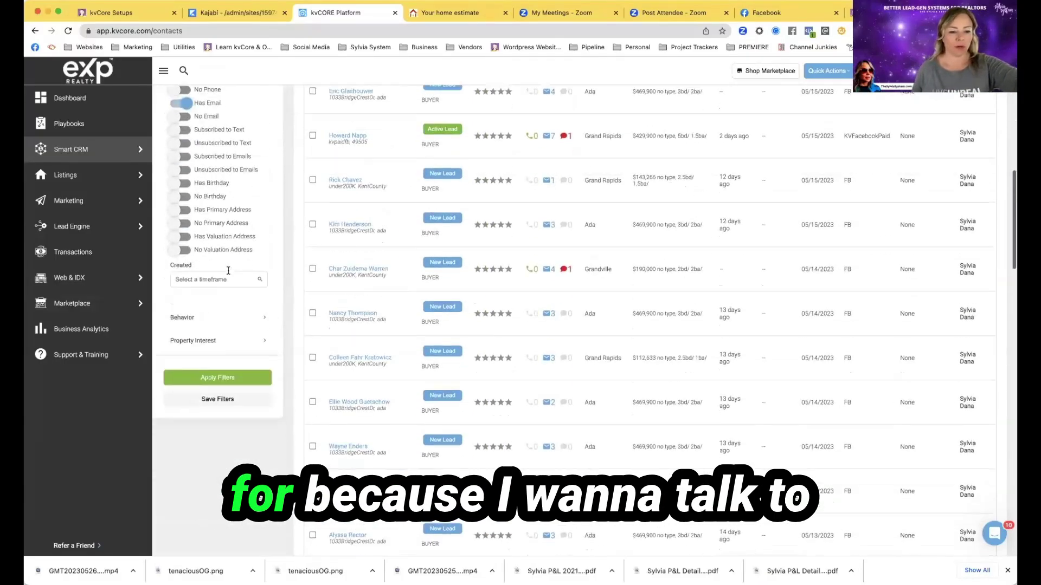
left_click(233, 373)
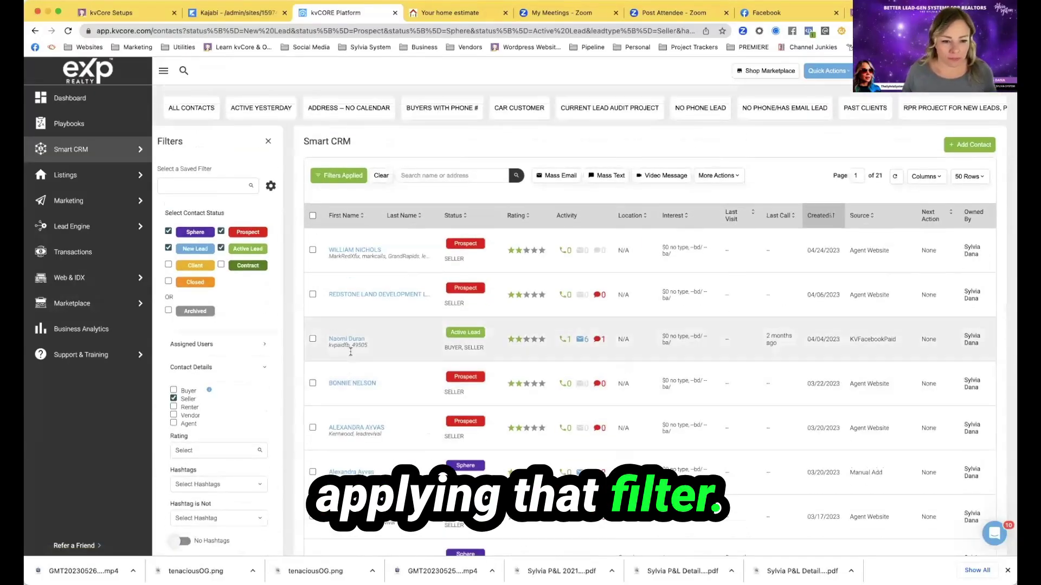
Review the pinned note and listing valuation of the seller prospect created 04/24/2023, and advance two records to the active lead
left_click(355, 250)
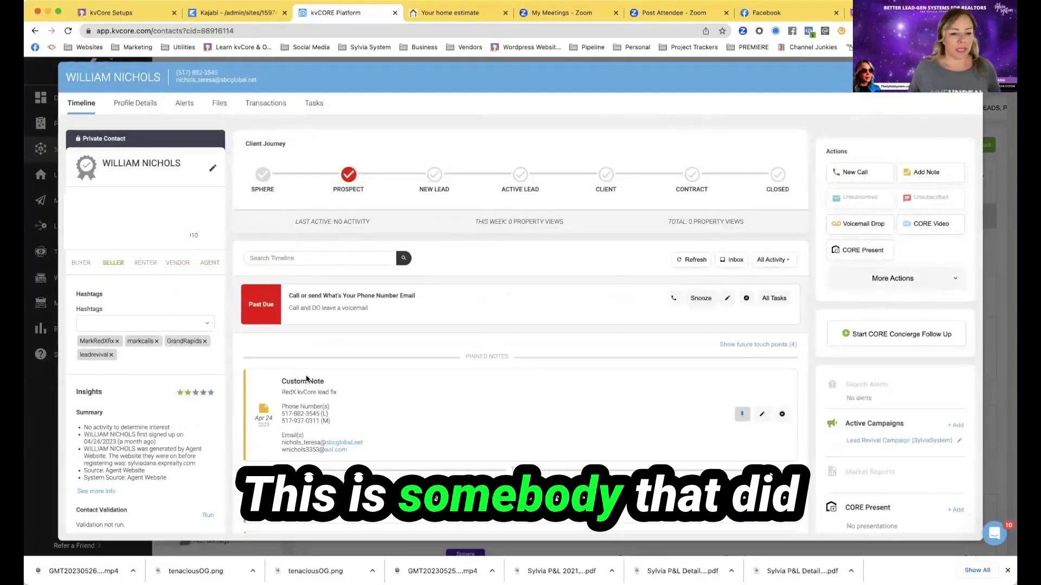
scroll(288, 351, "down", 1)
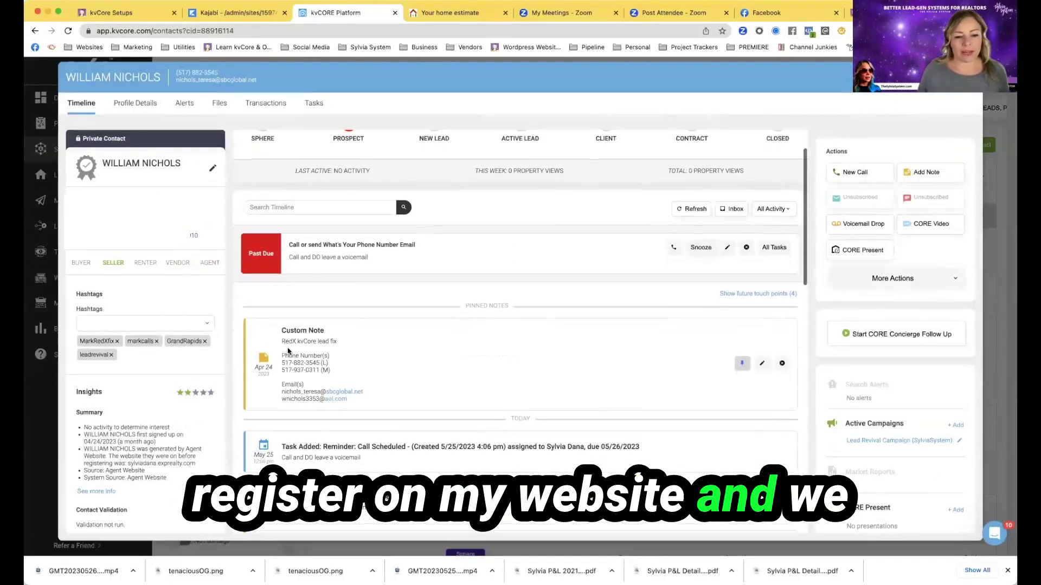
left_click_drag(288, 351, 356, 343)
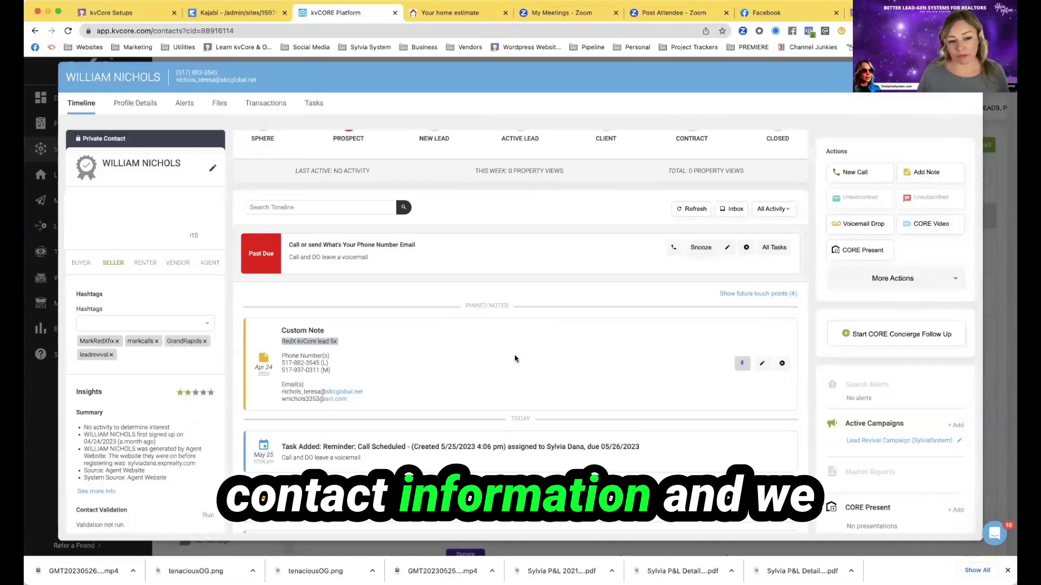
scroll(856, 406, "down", 3)
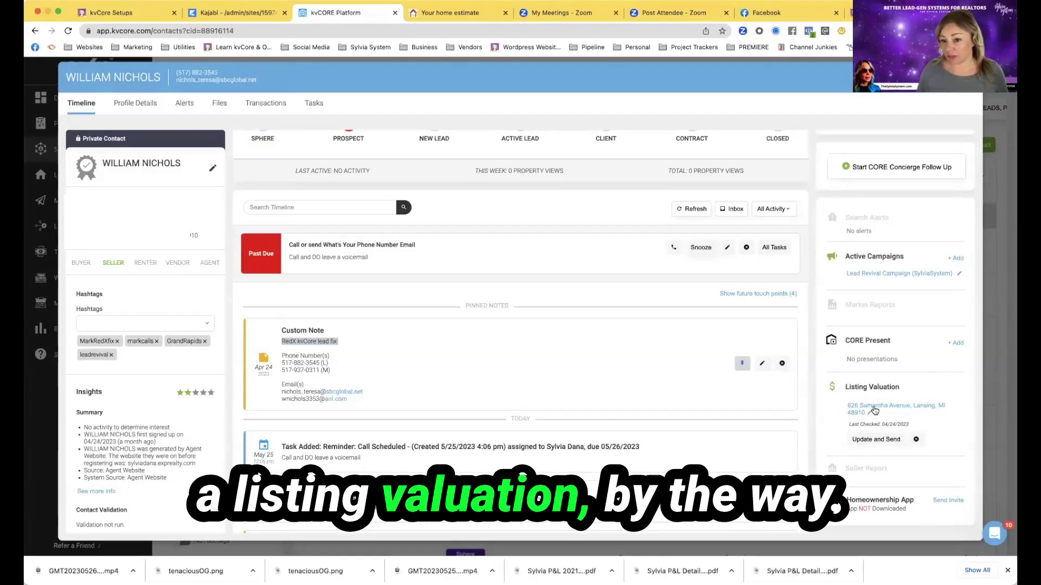
left_click(945, 77)
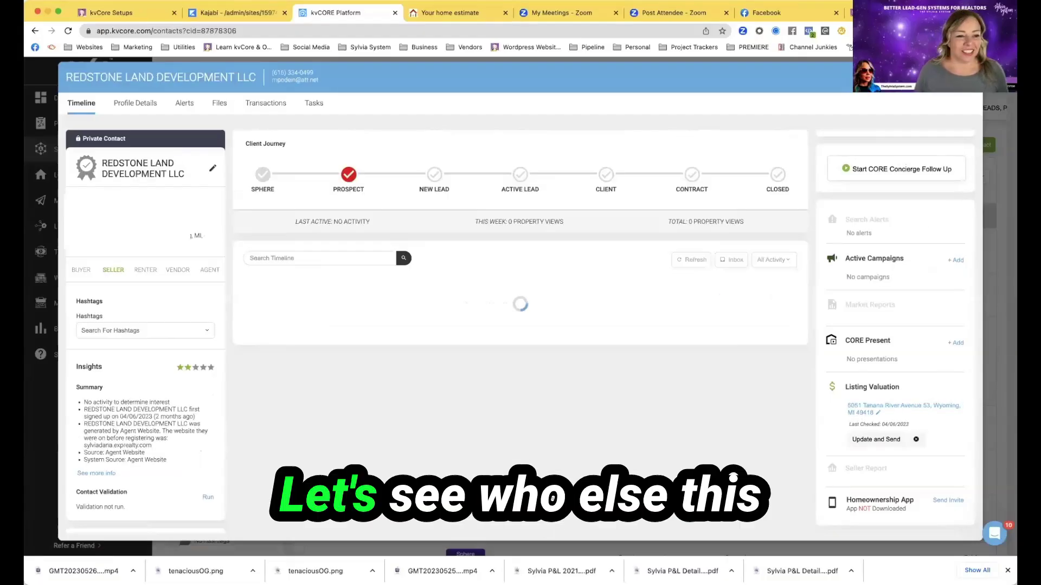
left_click(945, 77)
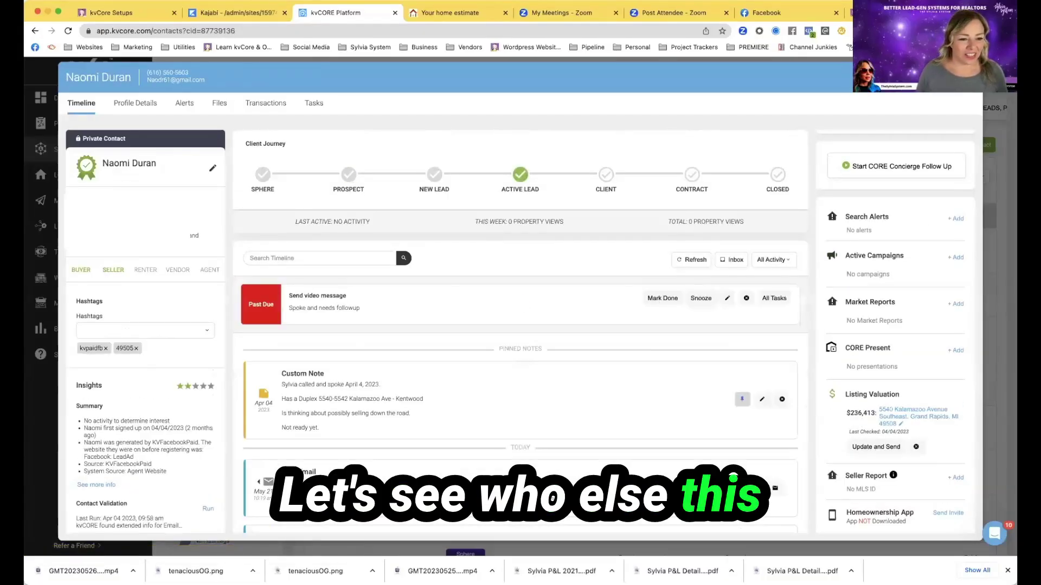
Review the contact's activity and last valuation check, and send the contact an updated listing valuation
scroll(608, 420, "down", 3)
scroll(608, 420, "down", 5)
scroll(165, 420, "down", 3)
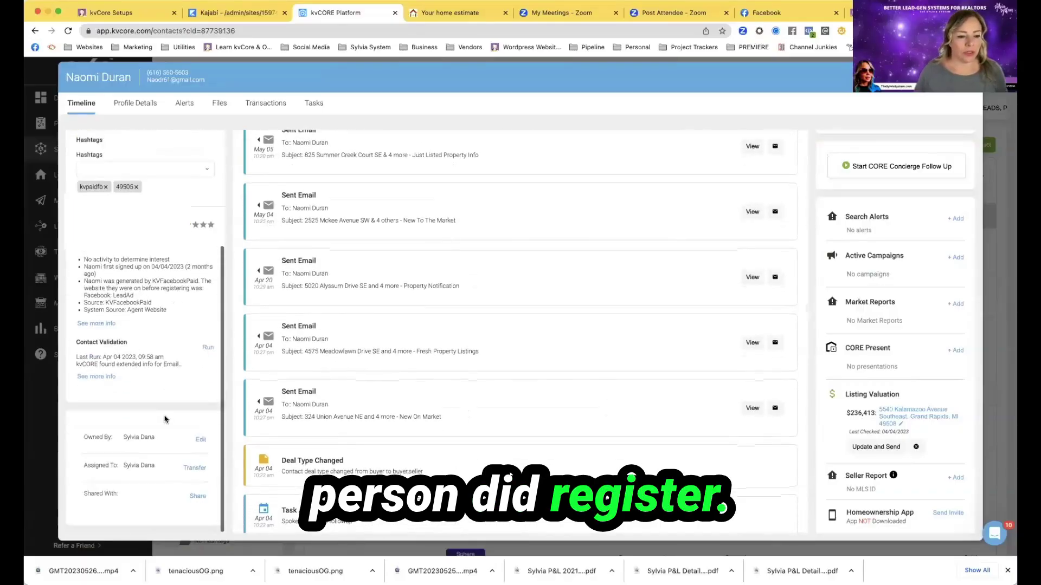
scroll(165, 419, "up", 3)
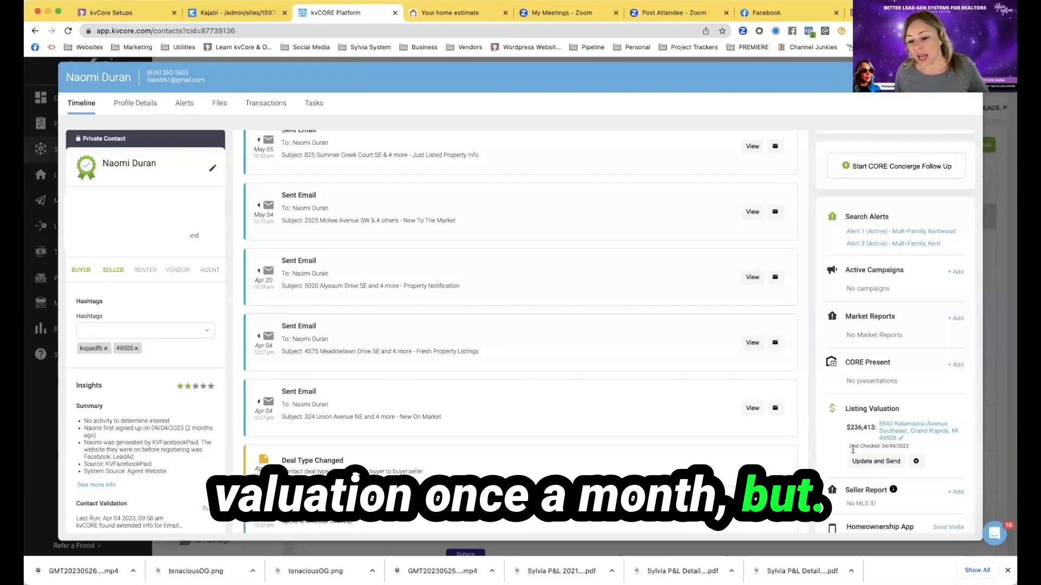
left_click_drag(853, 449, 917, 451)
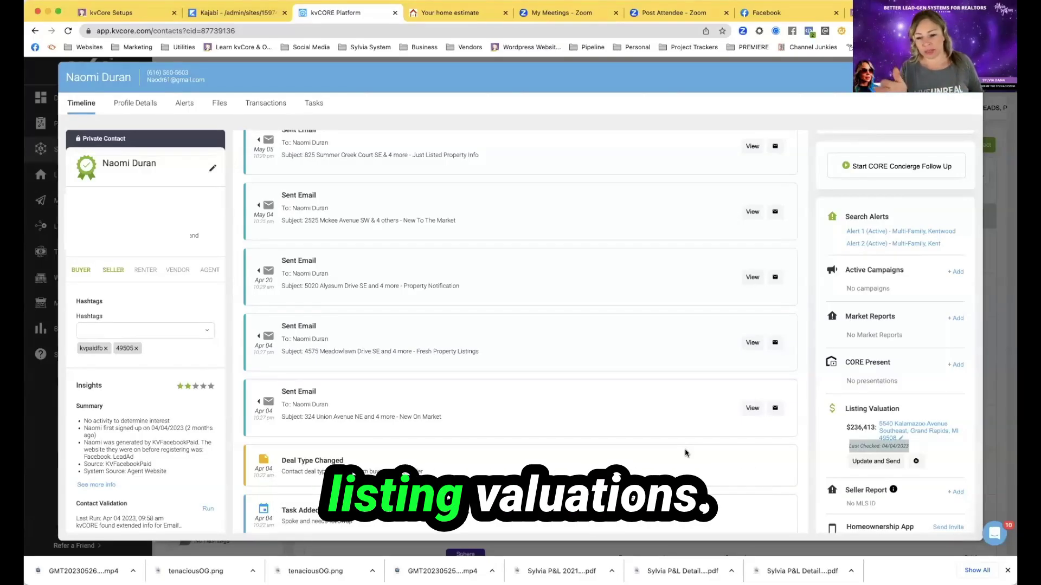
left_click(877, 463)
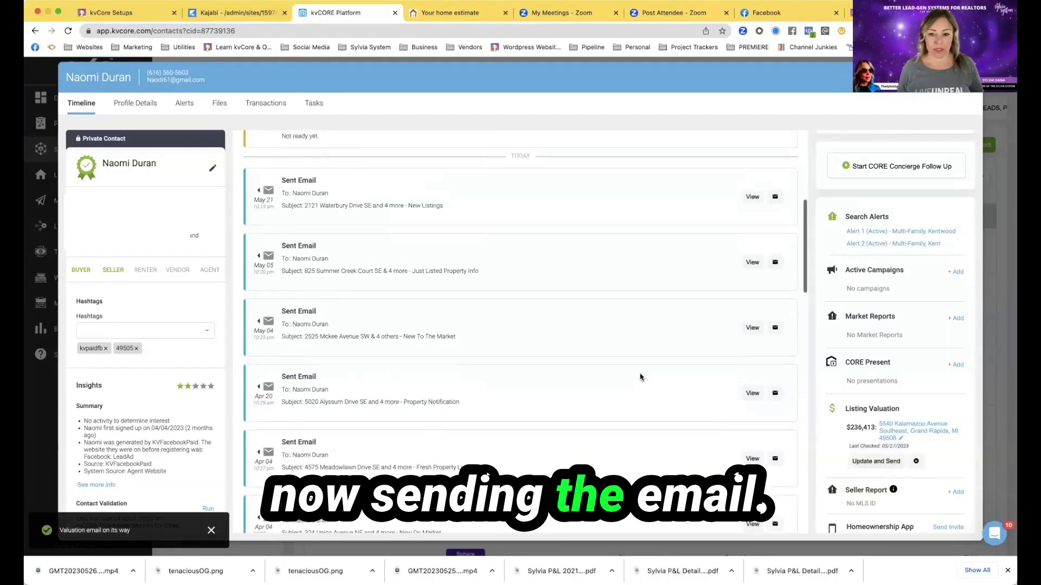
Refresh the contact's timeline, read through the newest sent home value update email, and close the email and the contact record
scroll(645, 373, "up", 10)
left_click(692, 163)
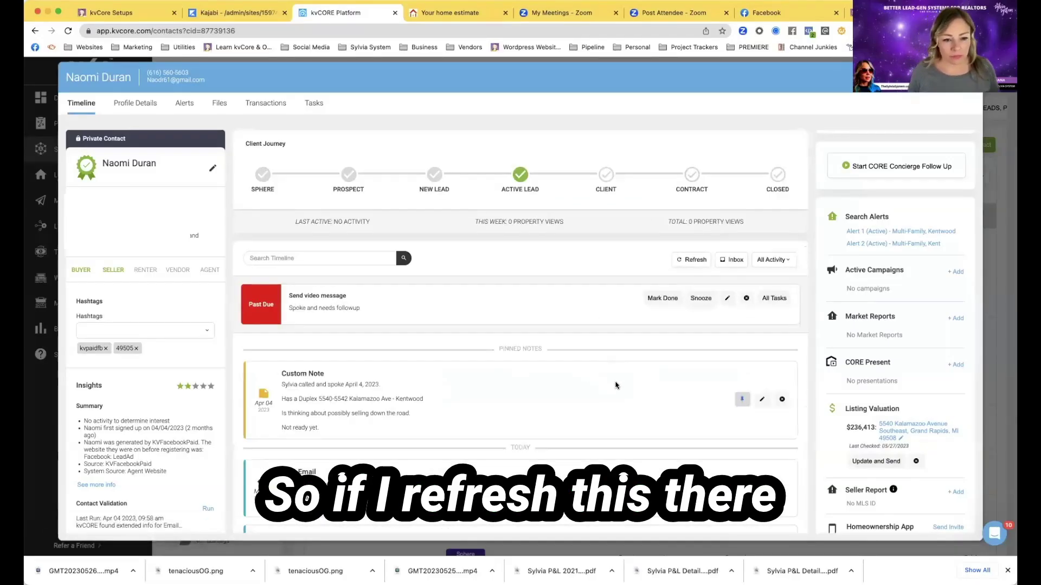
scroll(607, 380, "down", 5)
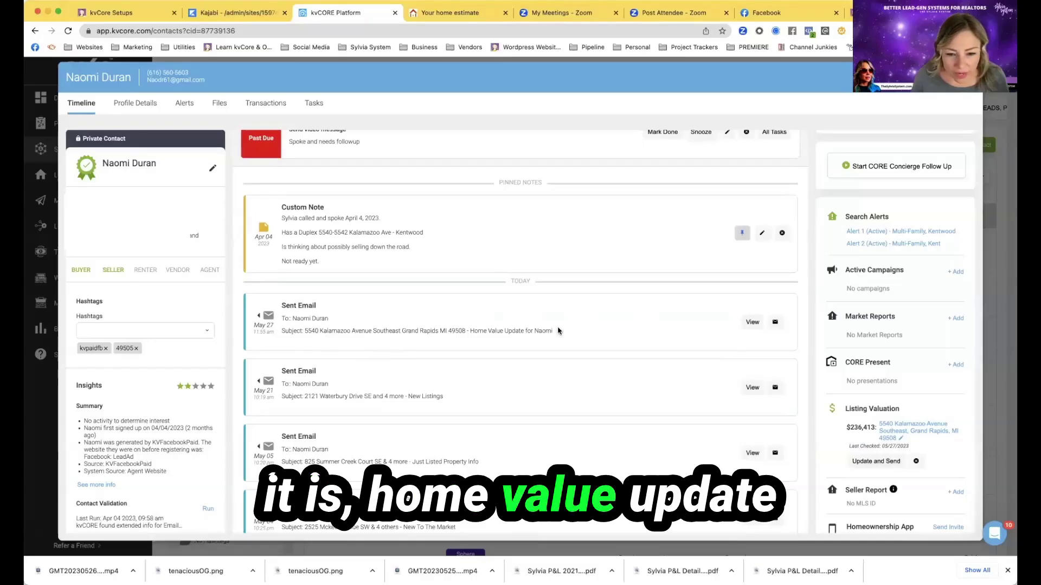
left_click(751, 322)
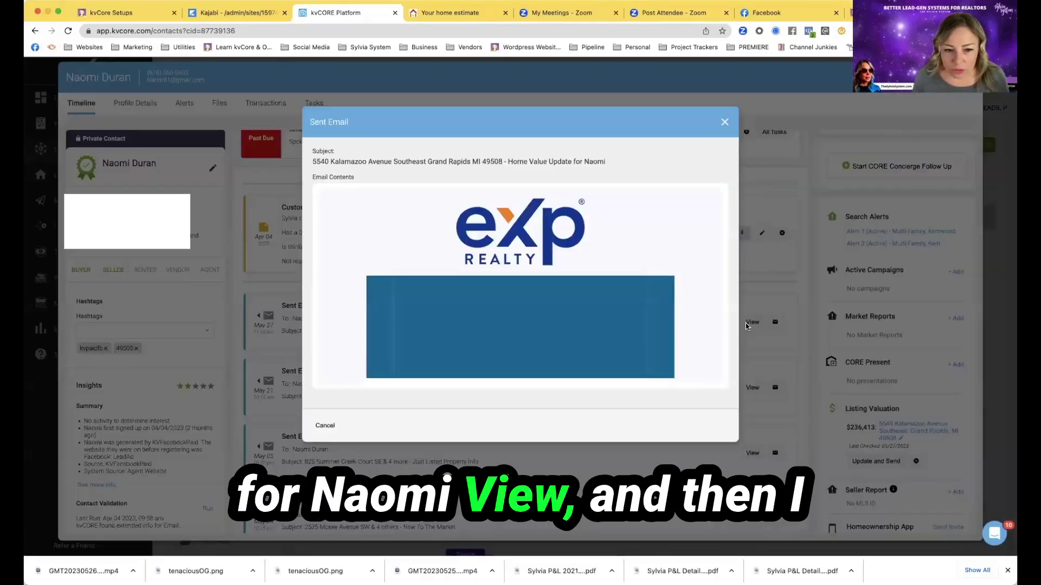
scroll(491, 334, "down", 5)
scroll(491, 333, "down", 10)
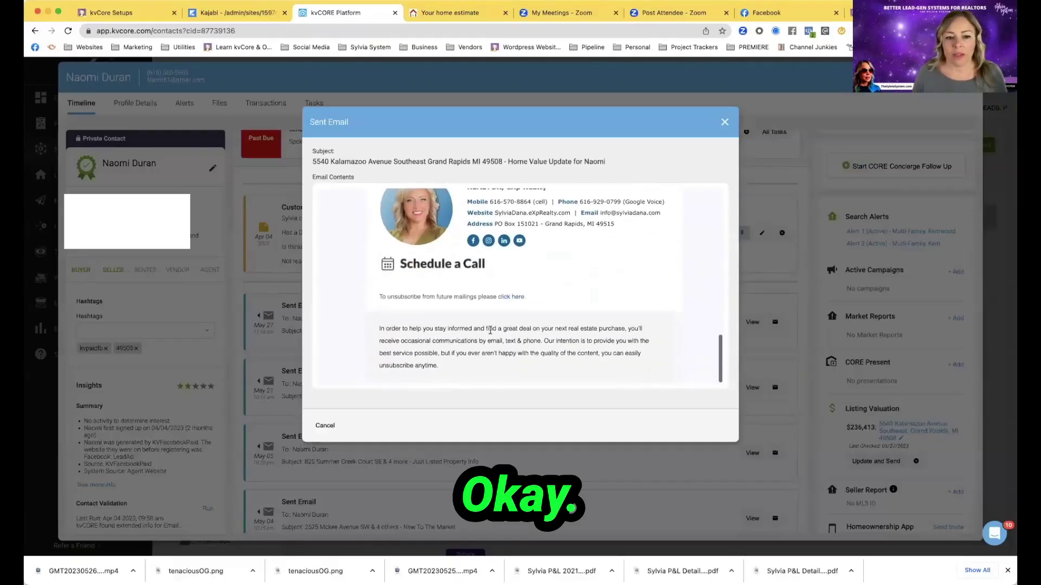
scroll(490, 333, "up", 15)
left_click(724, 122)
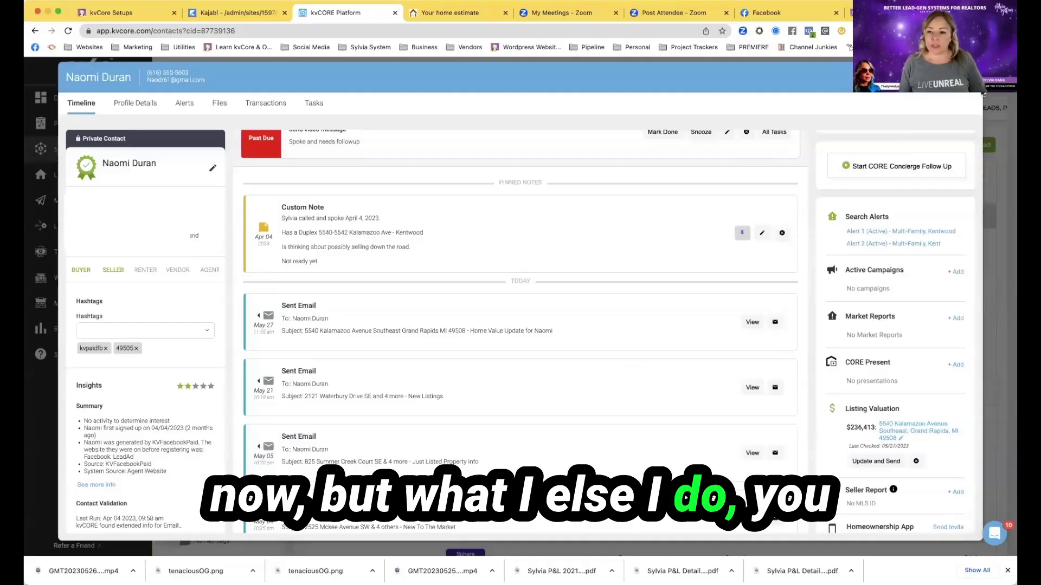
left_click(968, 77)
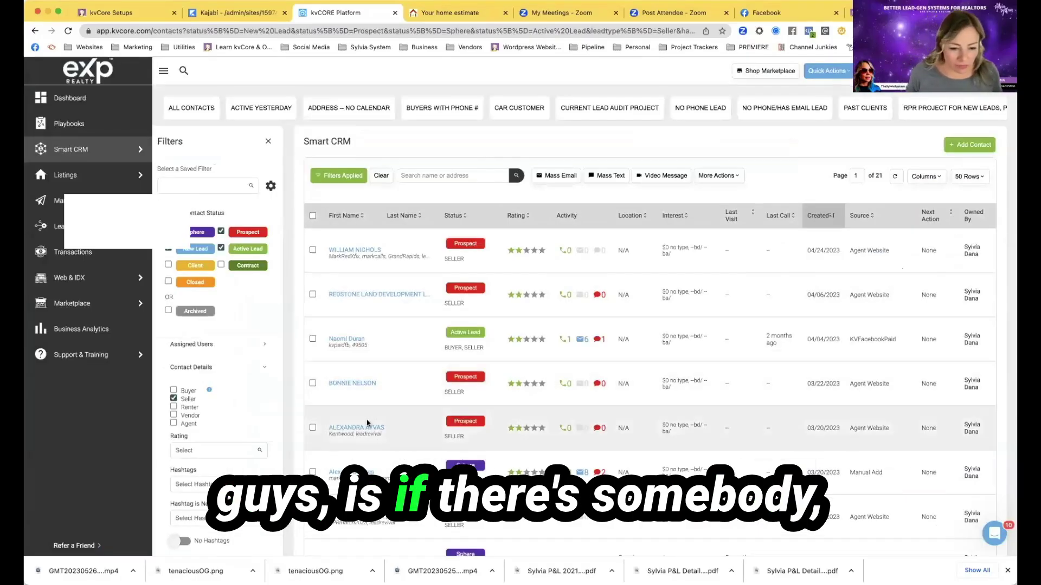
Open a Sphere seller's contact record, examine its market report, listing valuation and sent emails, and close it
left_click(355, 475)
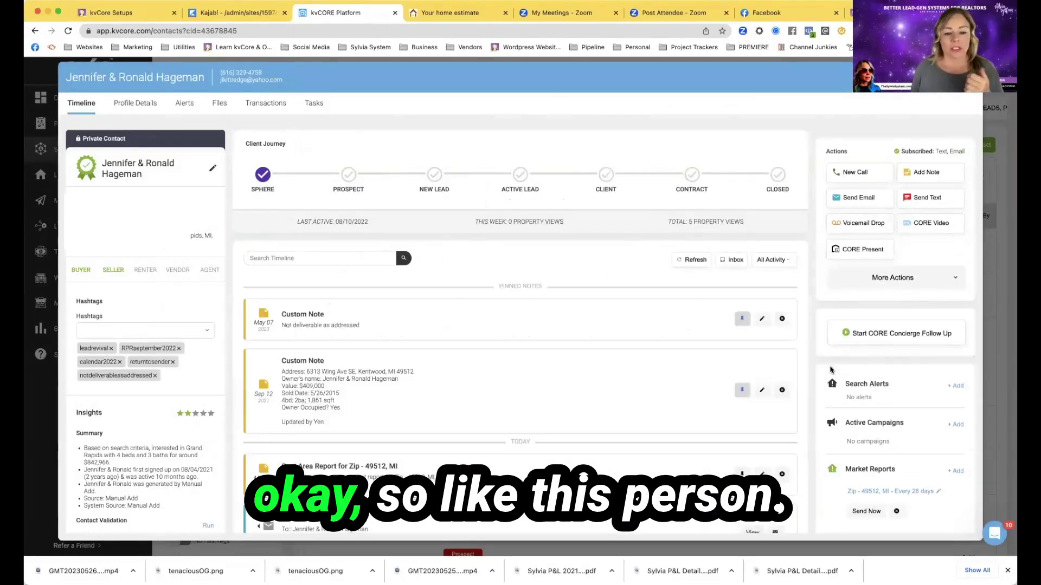
scroll(831, 371, "down", 4)
scroll(831, 371, "down", 1)
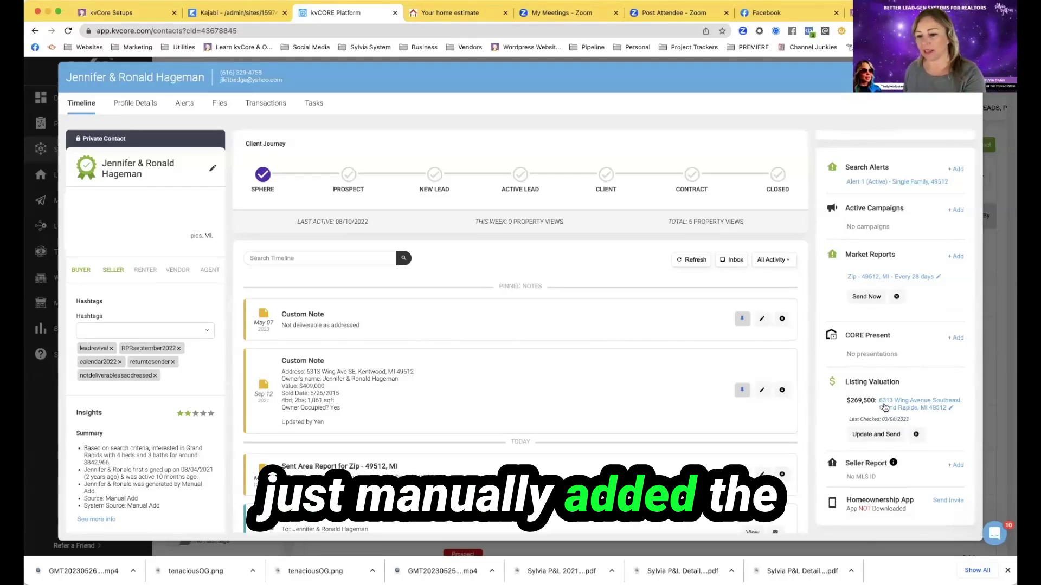
scroll(749, 406, "down", 5)
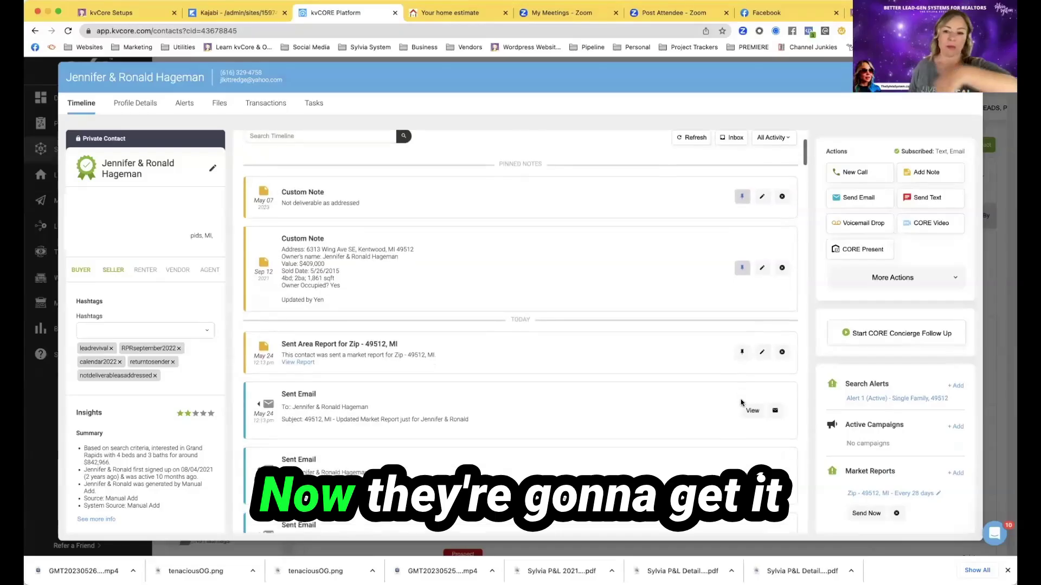
scroll(778, 387, "up", 1)
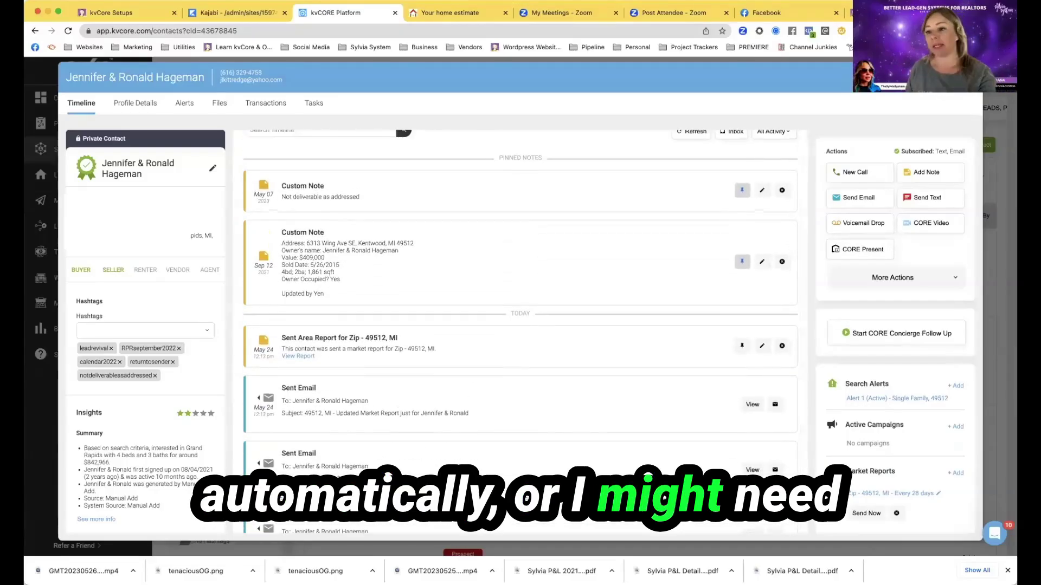
left_click(967, 77)
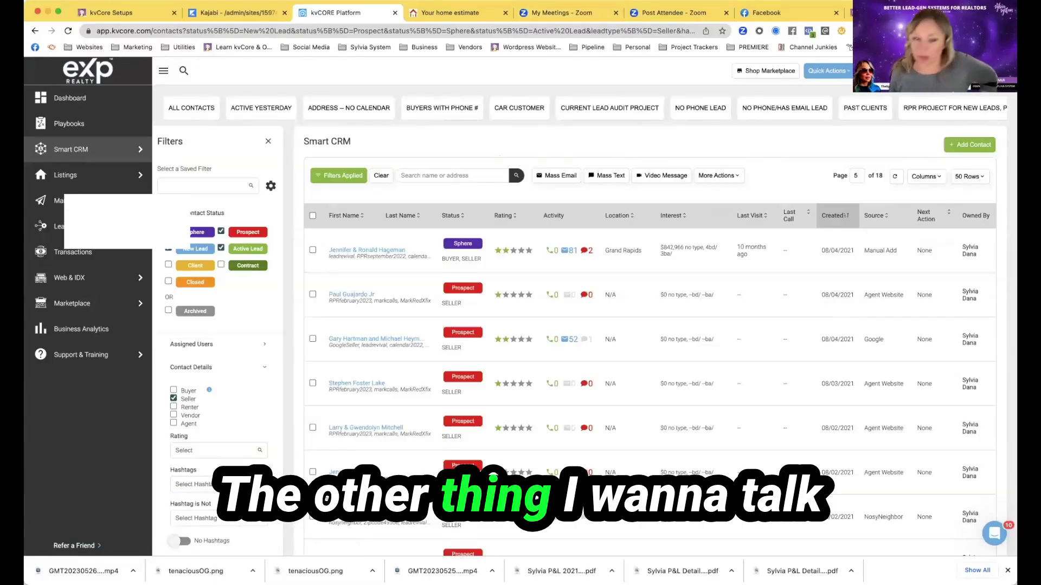
Leave the filtered seller list and open the kvCORE Library of the marketing Smart Campaigns
left_click(208, 145)
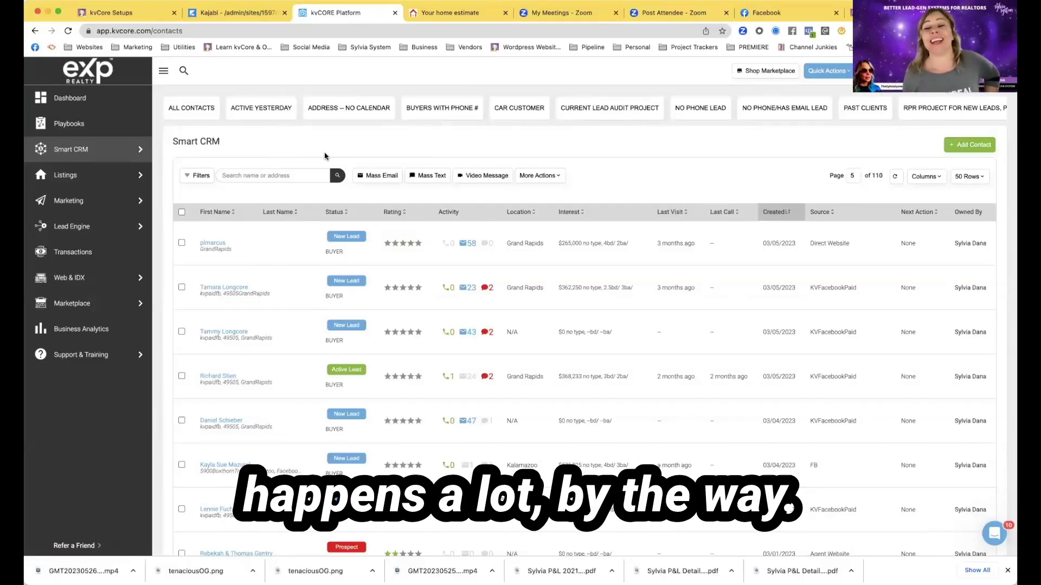
mouse_move(107, 156)
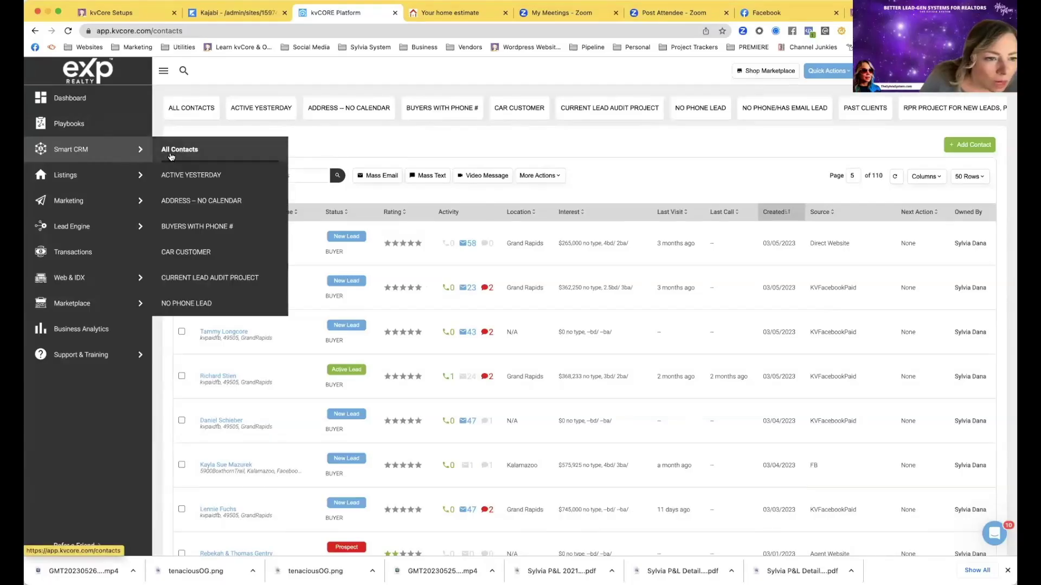
mouse_move(109, 202)
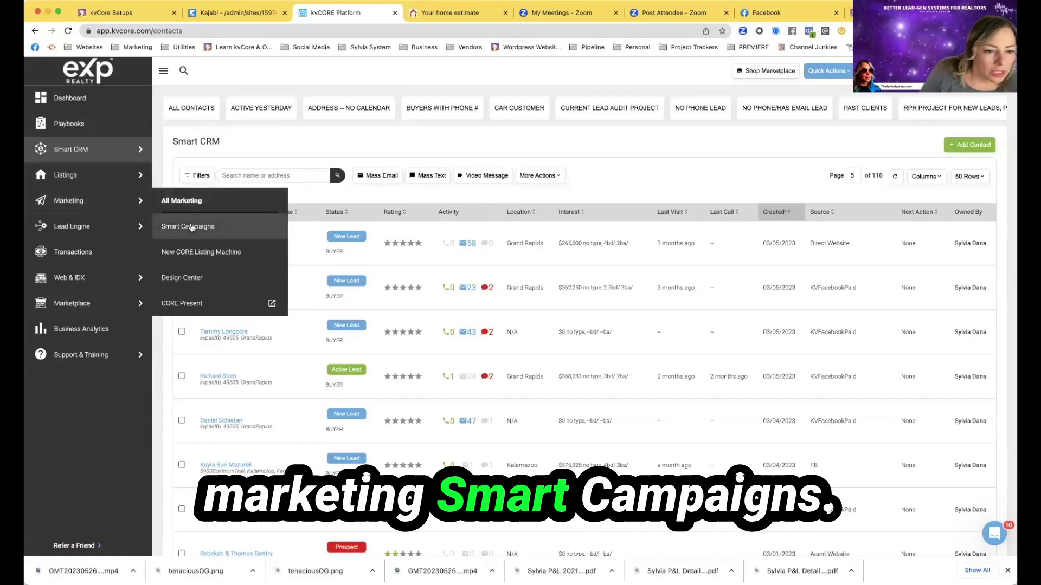
left_click(197, 225)
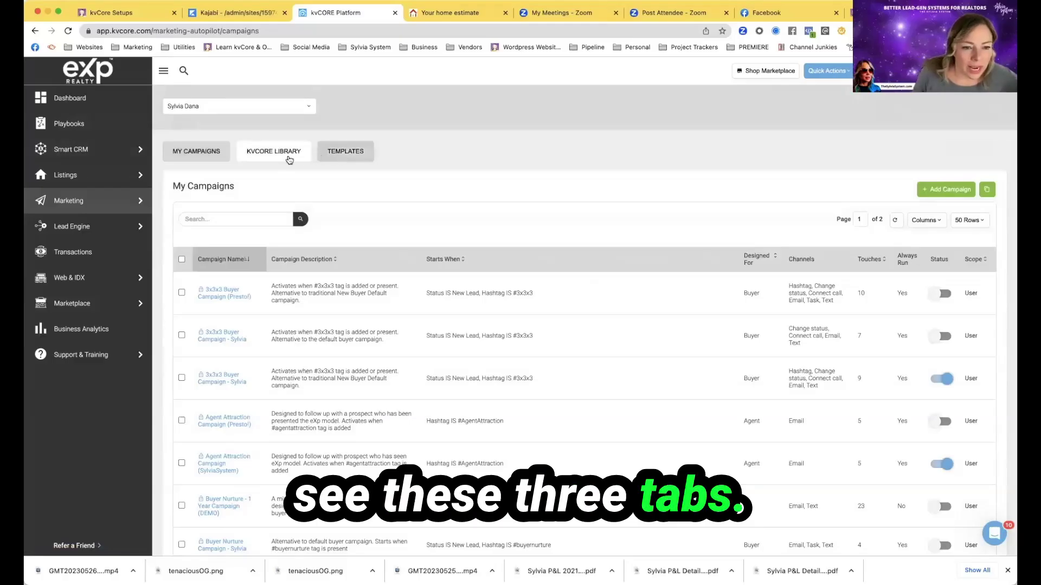
left_click(276, 157)
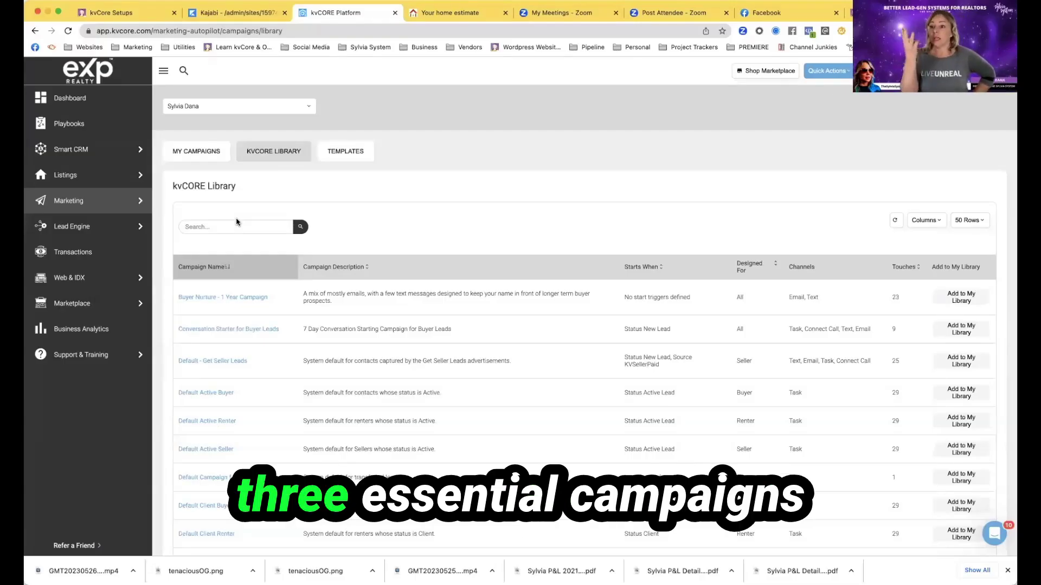
Search the kvCORE Library for "buyer" campaigns and check the campaign list under My Campaigns
left_click(233, 225)
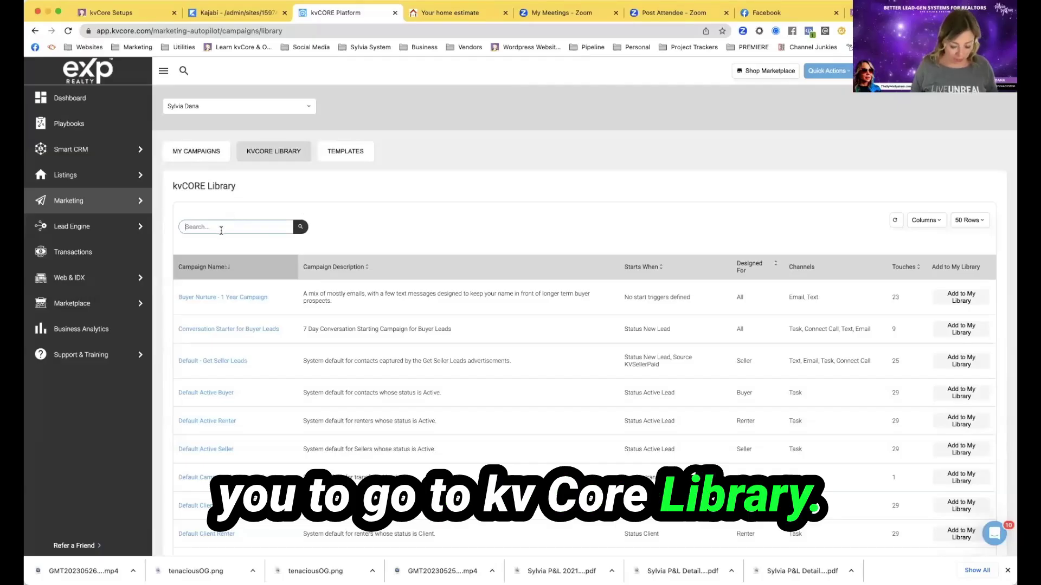
left_click(222, 227)
type("buyer")
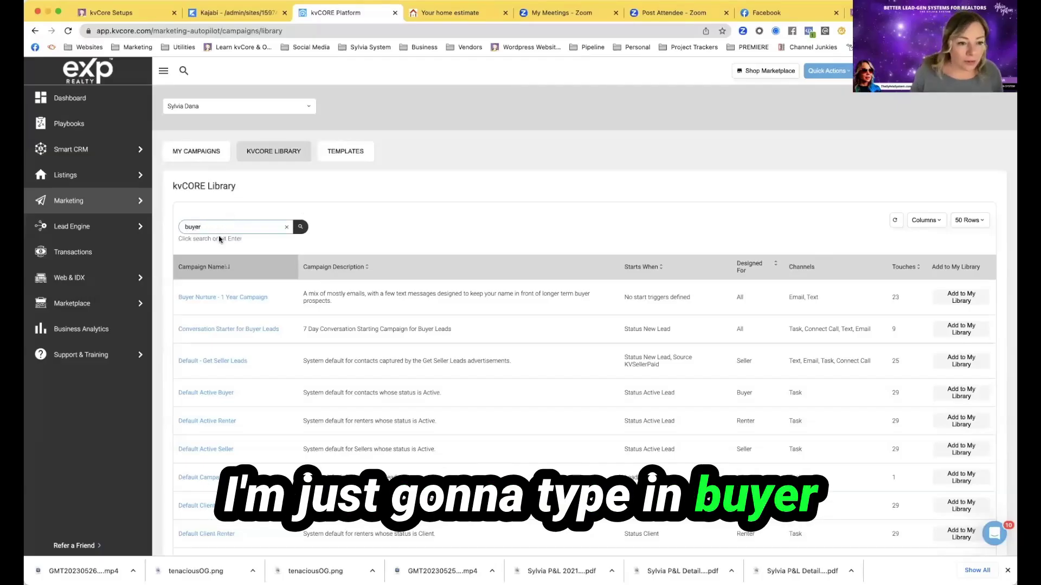
key("Return")
scroll(226, 298, "down", 1)
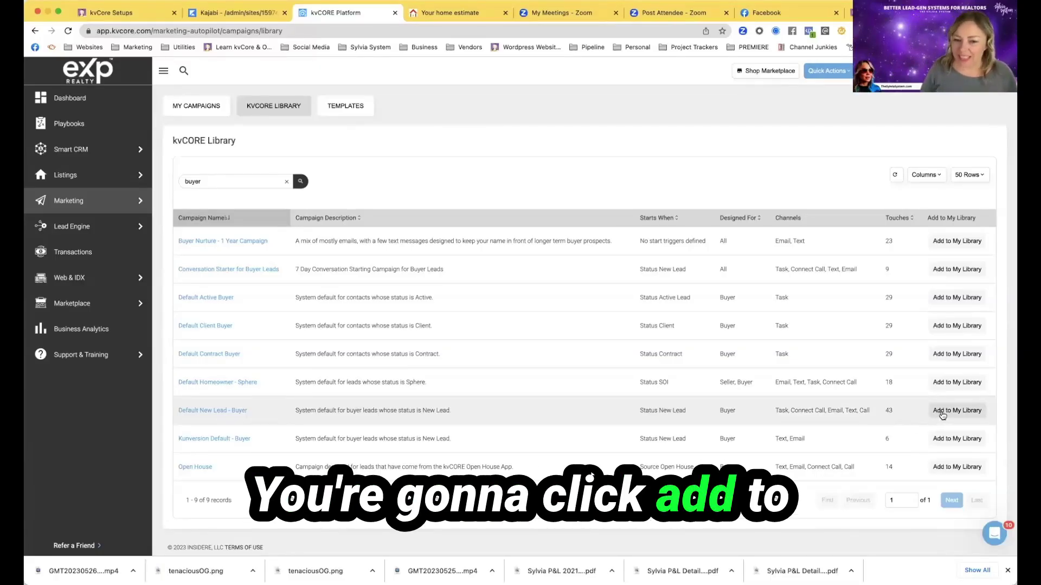
left_click(190, 109)
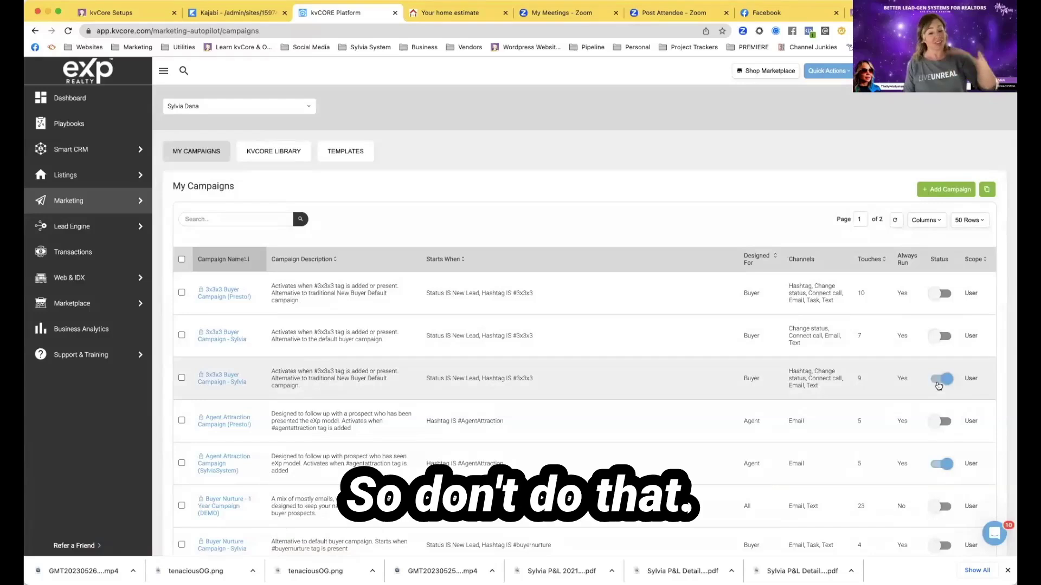
Return to the kvCORE Library and search it for "seller" campaigns
left_click(274, 151)
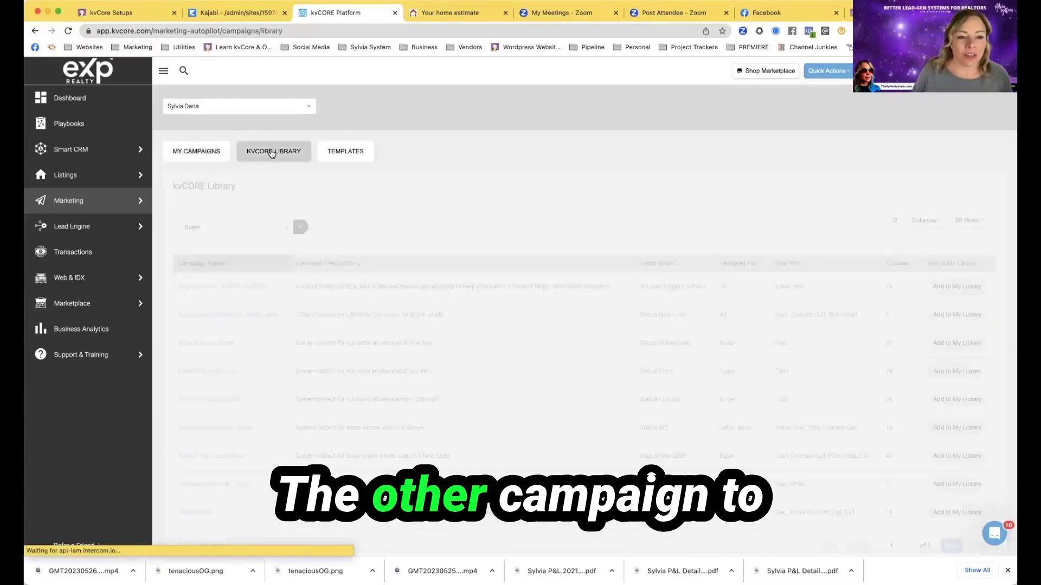
left_click_drag(216, 227, 177, 228)
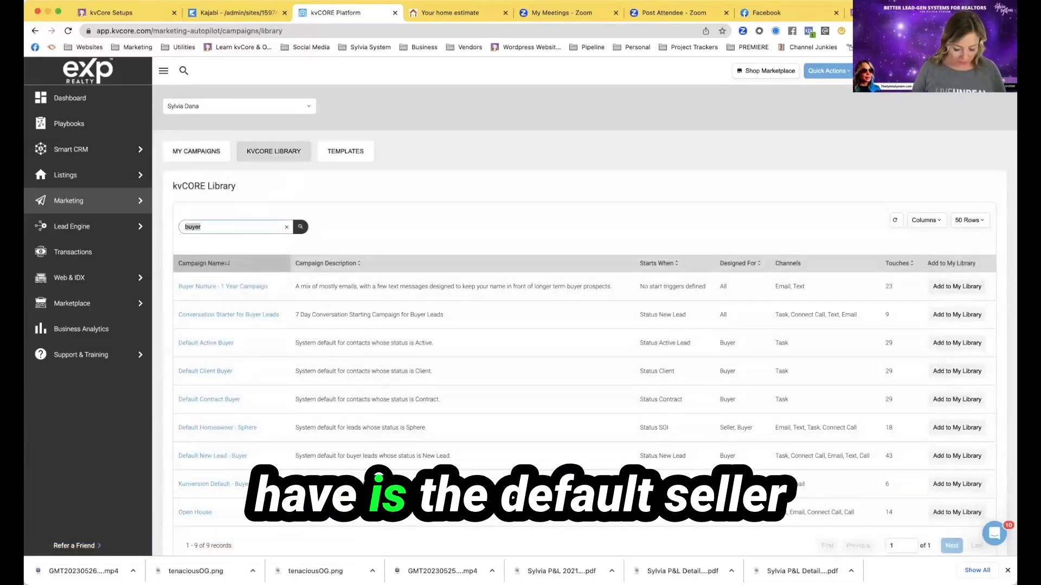
type("seller")
key("Return")
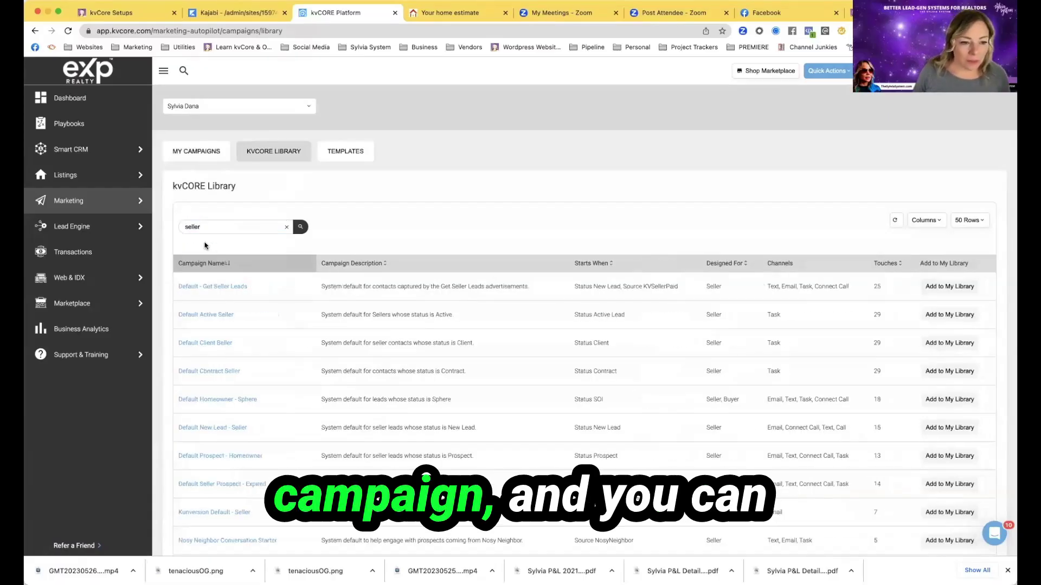
scroll(217, 281, "down", 3)
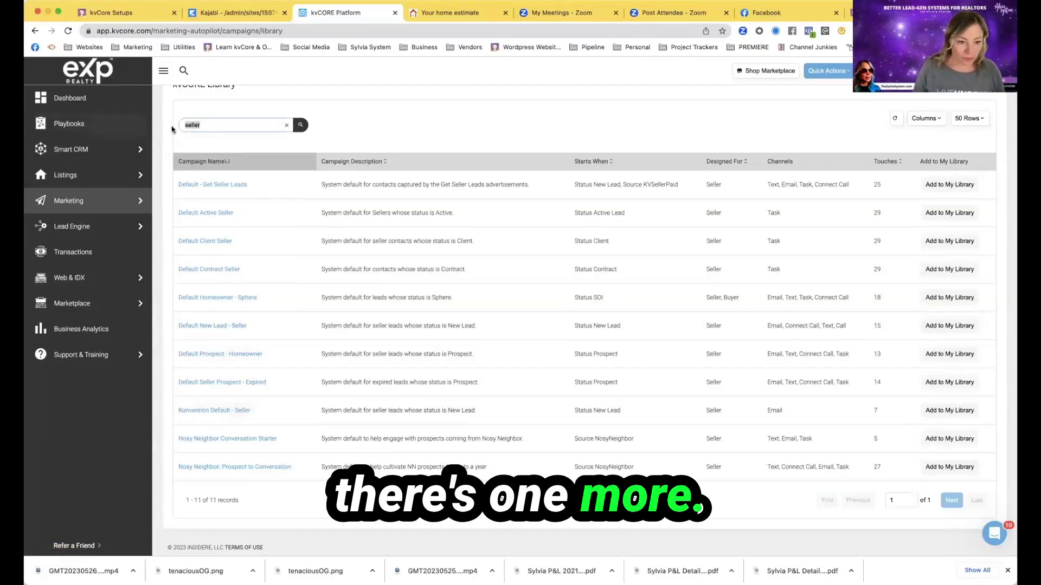
Clear the "seller" search term in the kvCORE Library
key("super+a")
key("BackSpace")
type("ho")
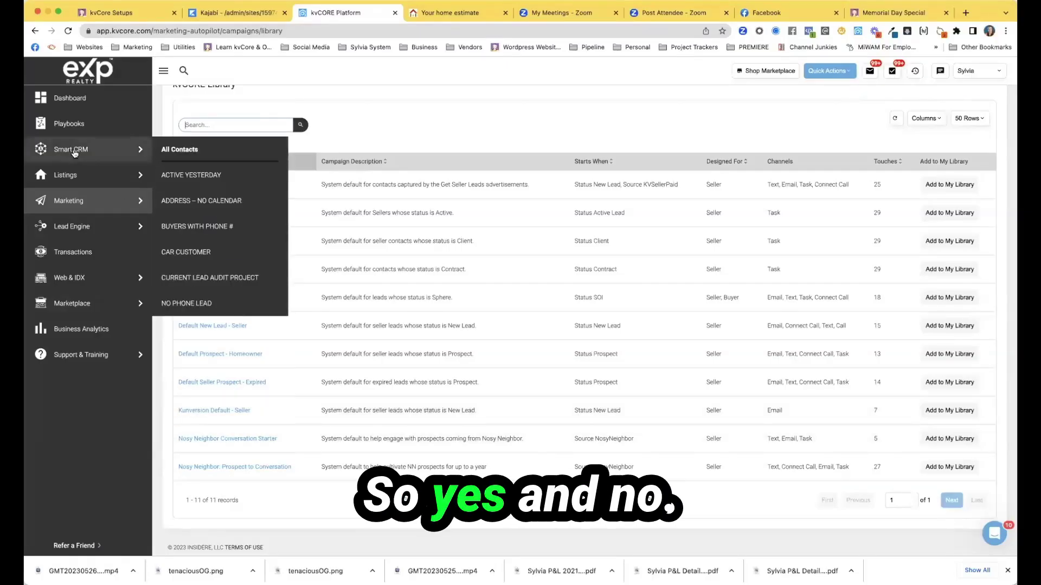
Open the full Smart CRM contact list with its filters, and expand the Assigned Users and Contact Details filter groups
left_click(174, 147)
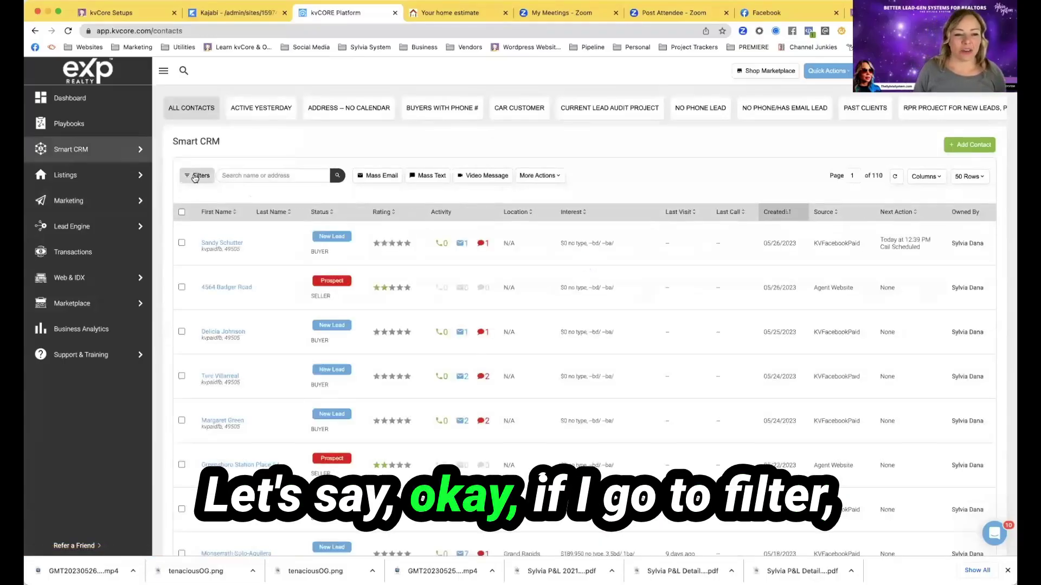
left_click(198, 176)
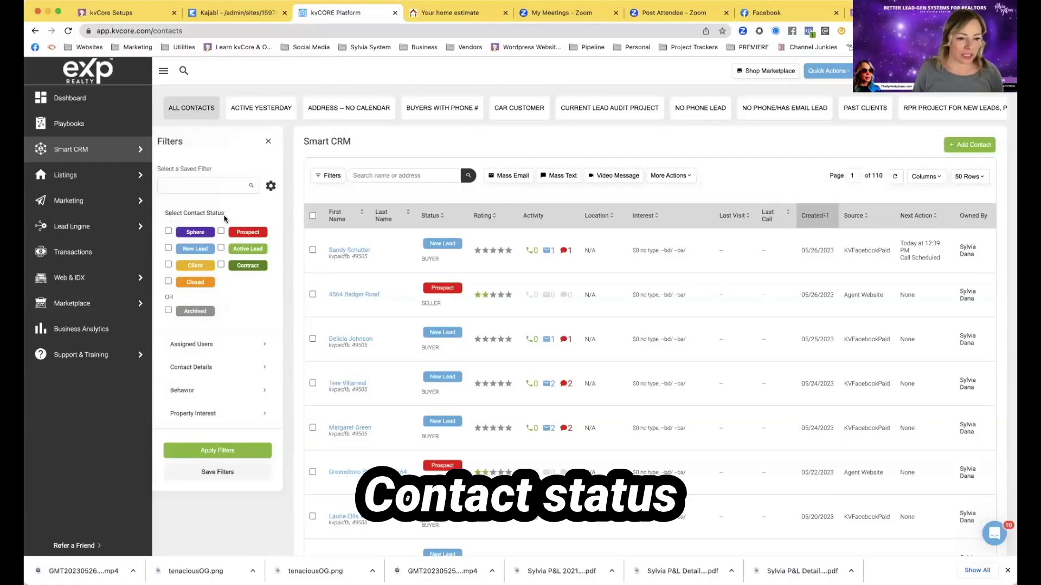
left_click(178, 345)
scroll(182, 385, "down", 5)
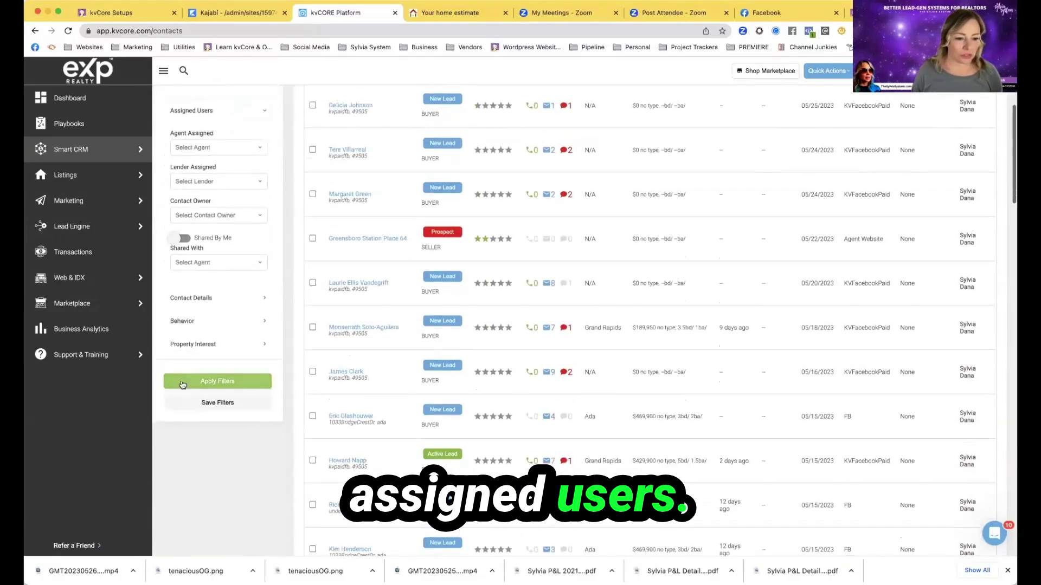
left_click(193, 298)
scroll(194, 325, "down", 5)
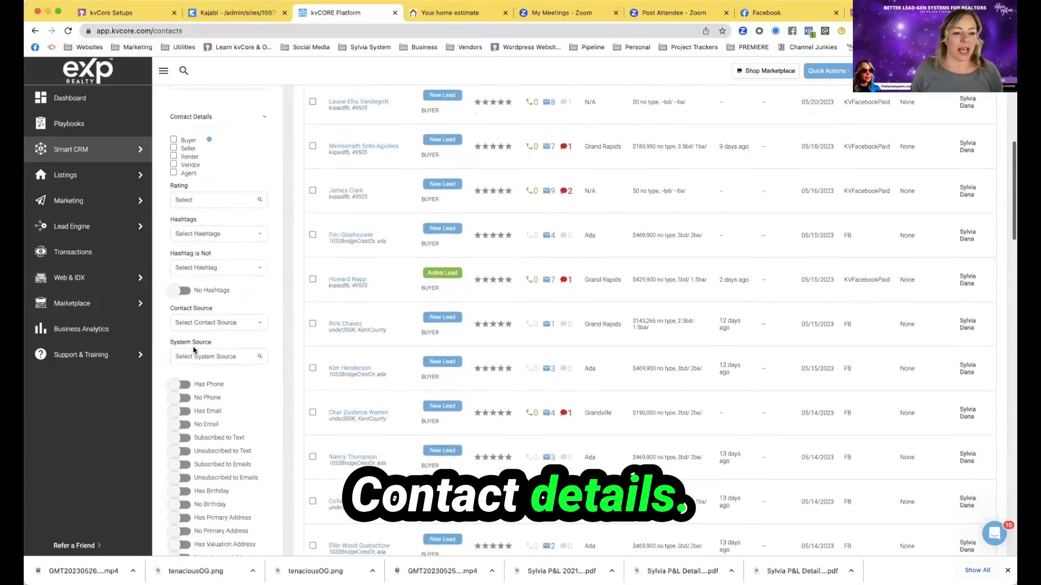
Filter the contacts by the New Default Buyer campaign in the Behavior filters and apply the filter
scroll(193, 350, "down", 3)
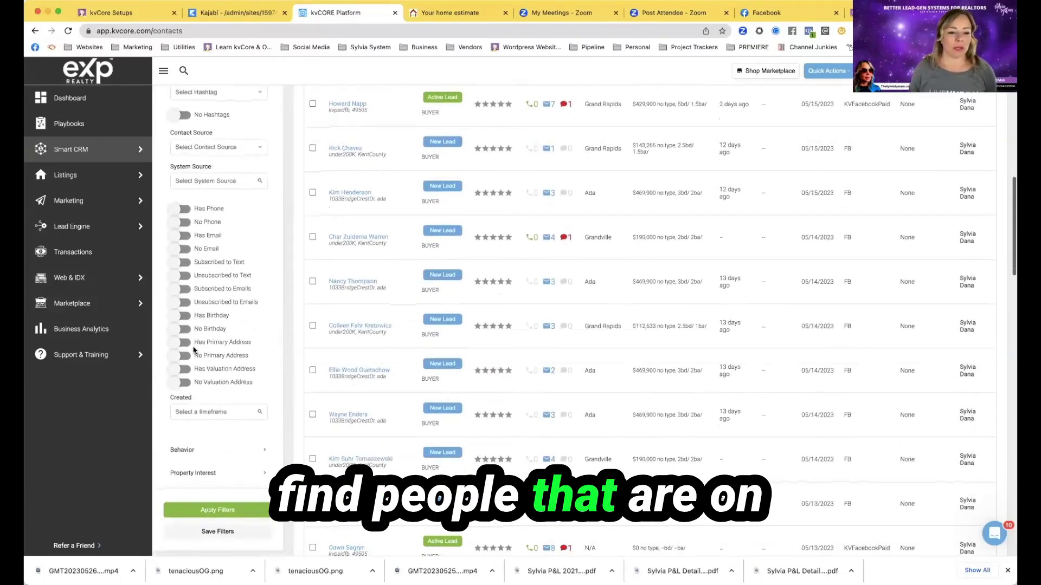
scroll(193, 351, "up", 4)
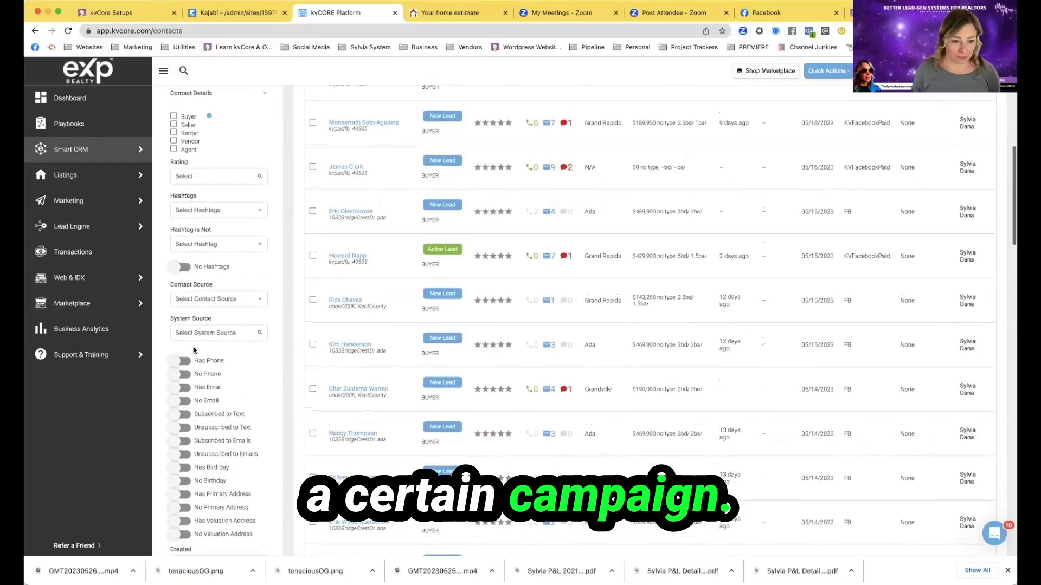
scroll(193, 350, "up", 6)
scroll(193, 350, "down", 5)
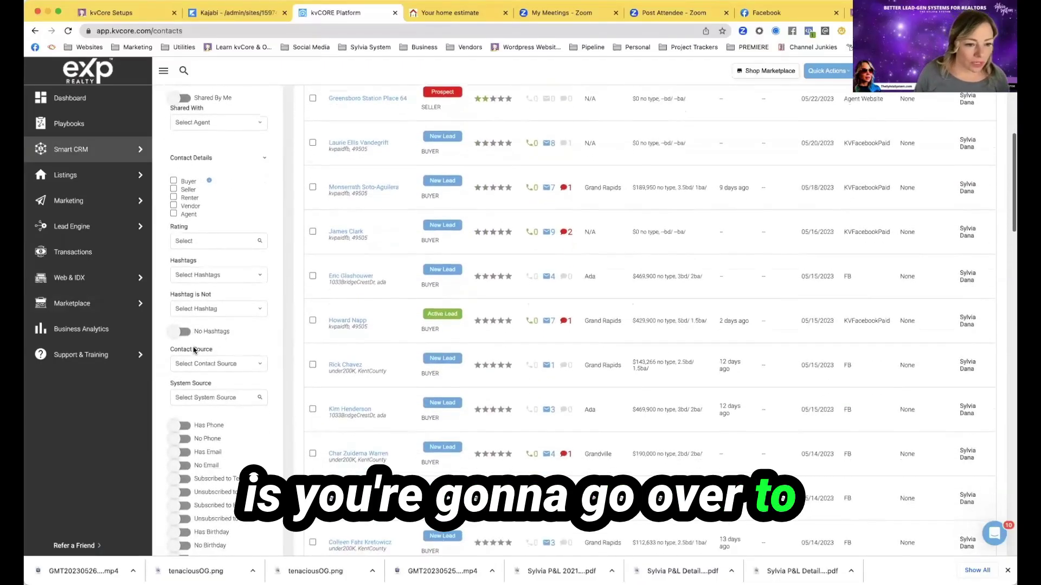
scroll(193, 350, "down", 9)
left_click(191, 275)
scroll(198, 323, "down", 4)
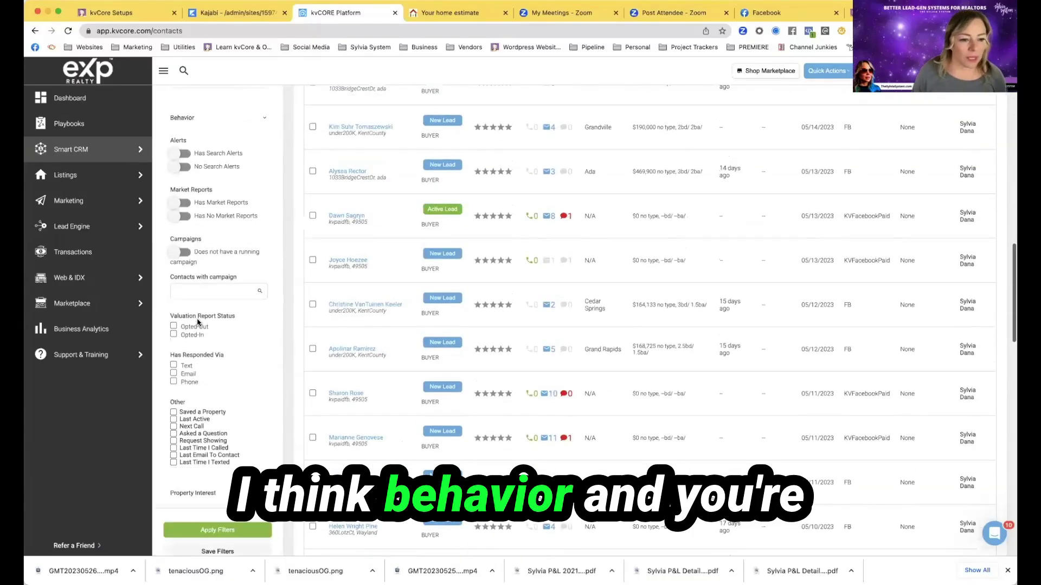
left_click(198, 293)
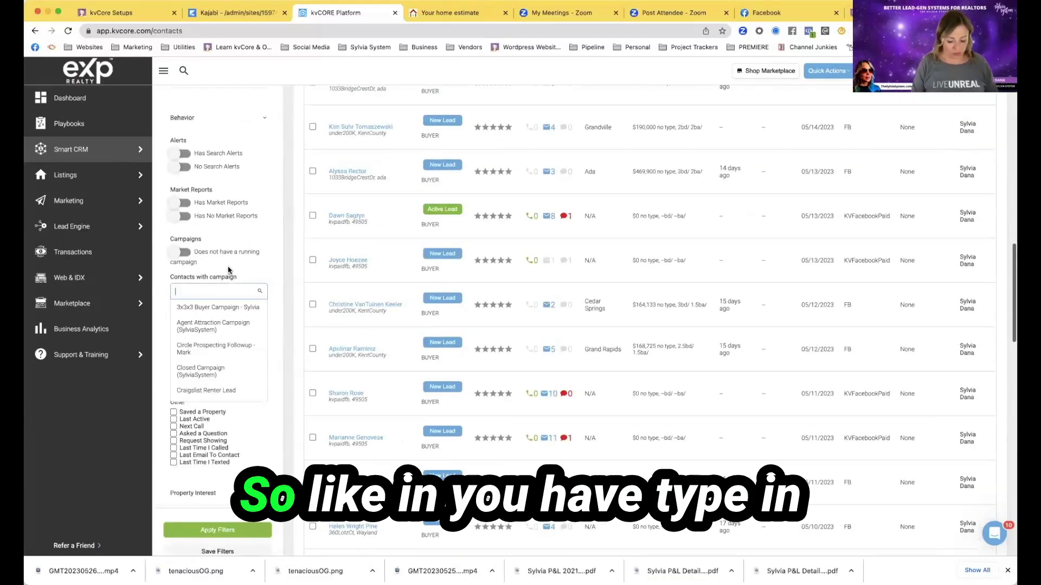
type("def")
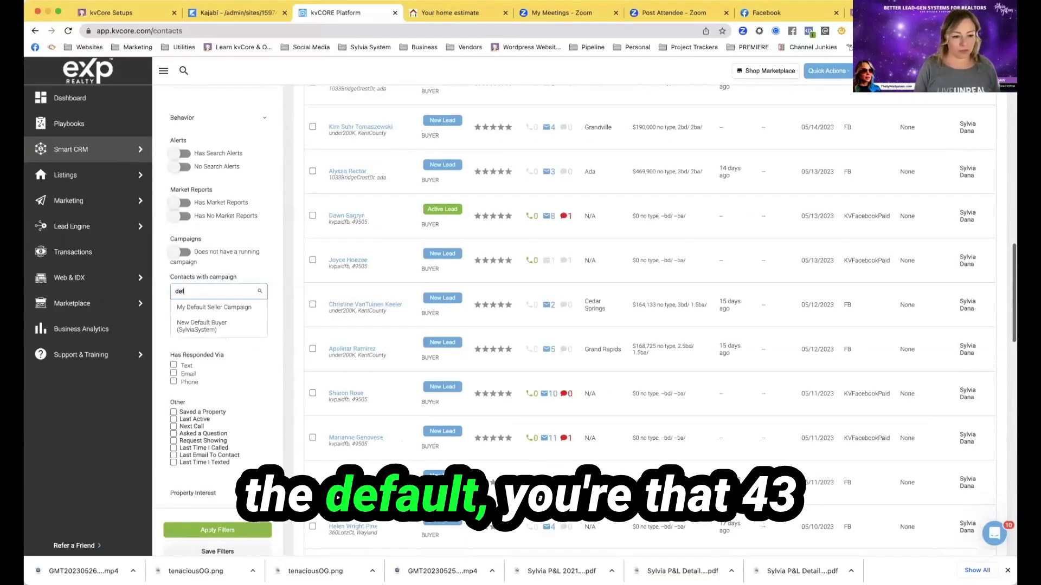
left_click(211, 328)
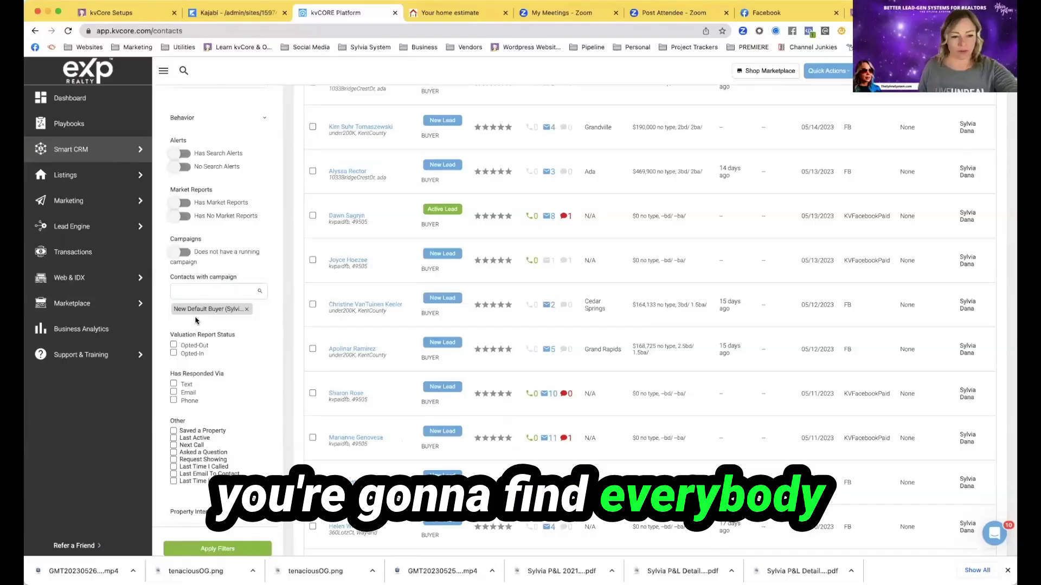
scroll(197, 328, "down", 3)
left_click(211, 415)
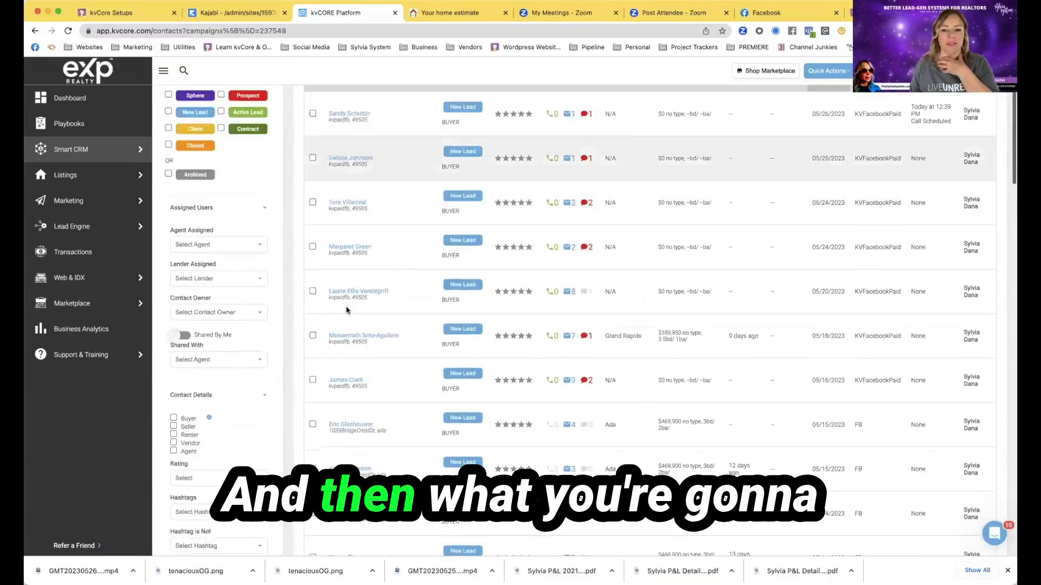
Set the filtered contact list to show 250 rows per page
scroll(347, 310, "down", 20)
scroll(349, 308, "up", 20)
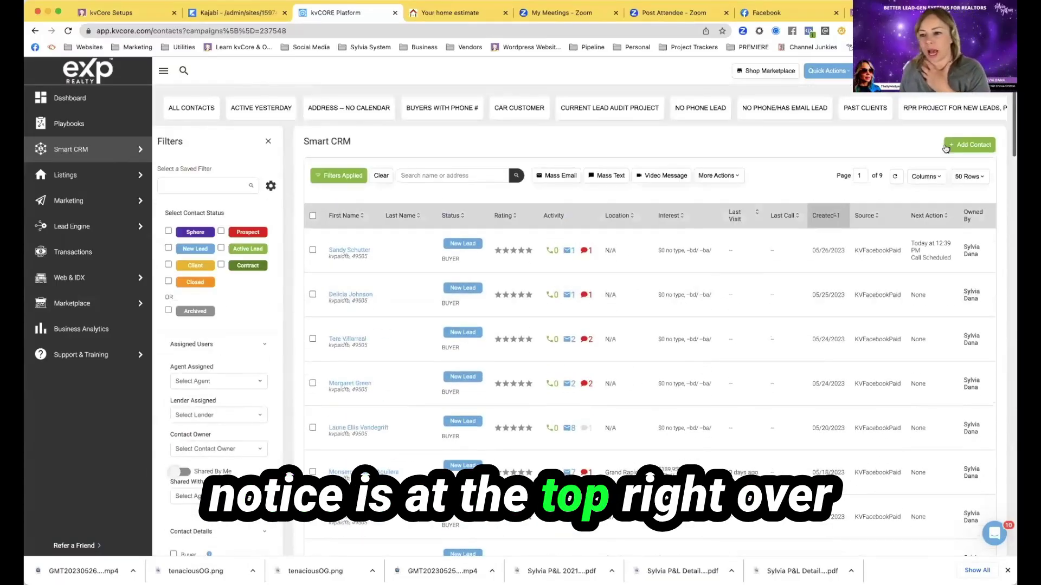
left_click(958, 179)
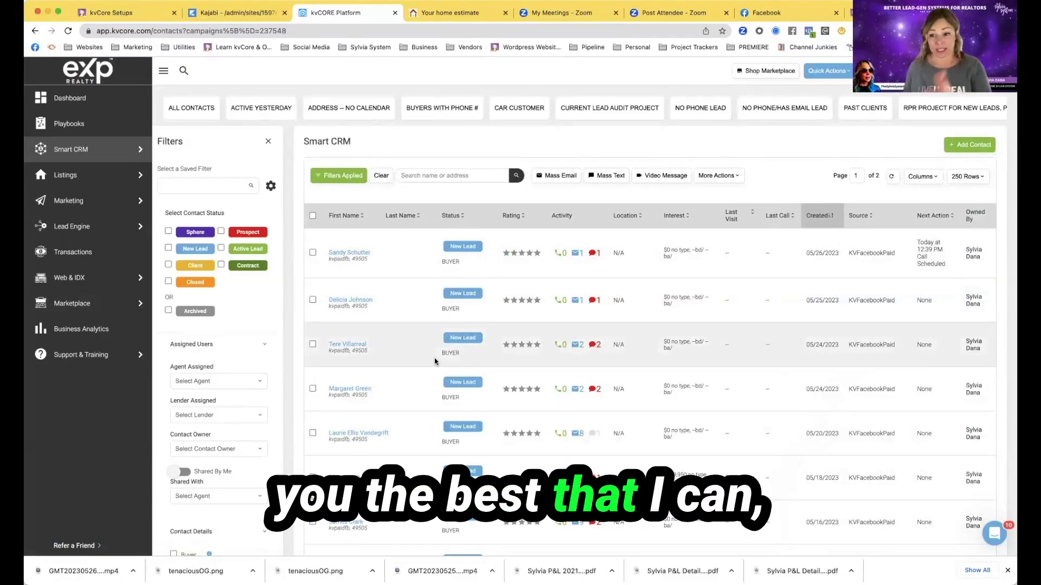
Look through the contacts on the New Default Buyer campaign and select every contact on the current page
scroll(435, 361, "down", 10)
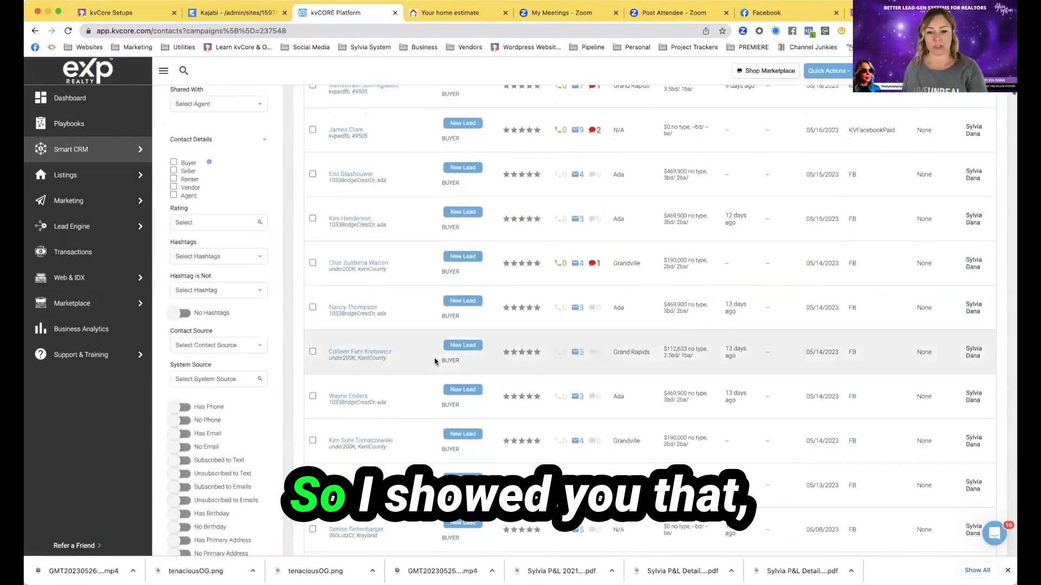
mouse_move(111, 209)
scroll(226, 215, "up", 10)
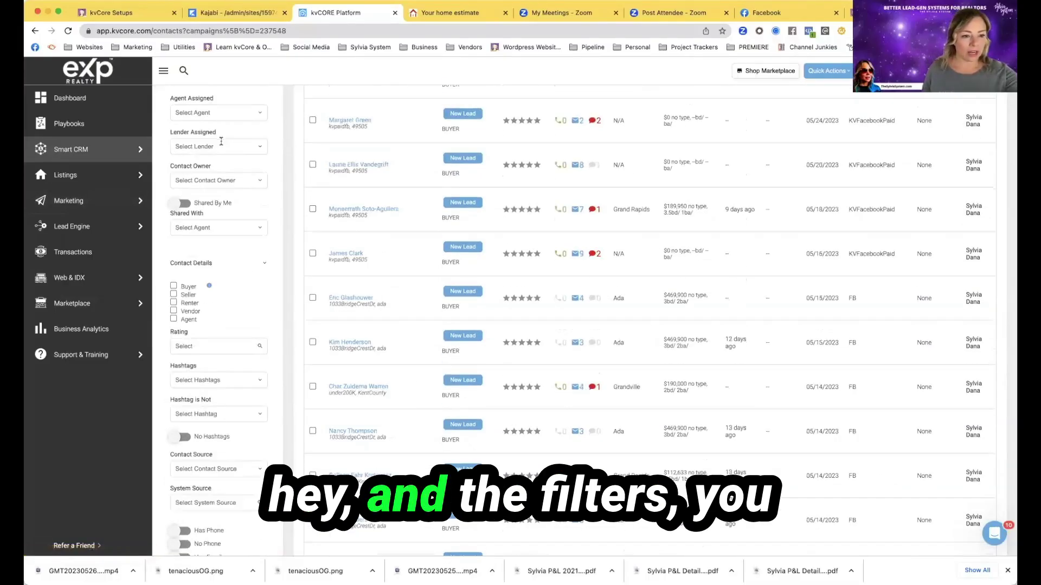
scroll(226, 216, "down", 10)
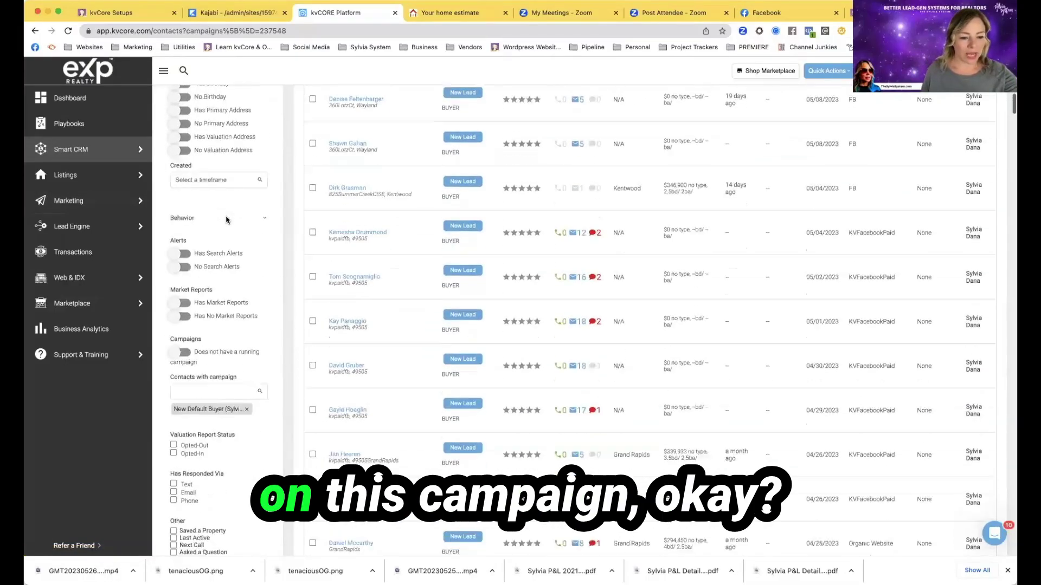
scroll(225, 401, "up", 15)
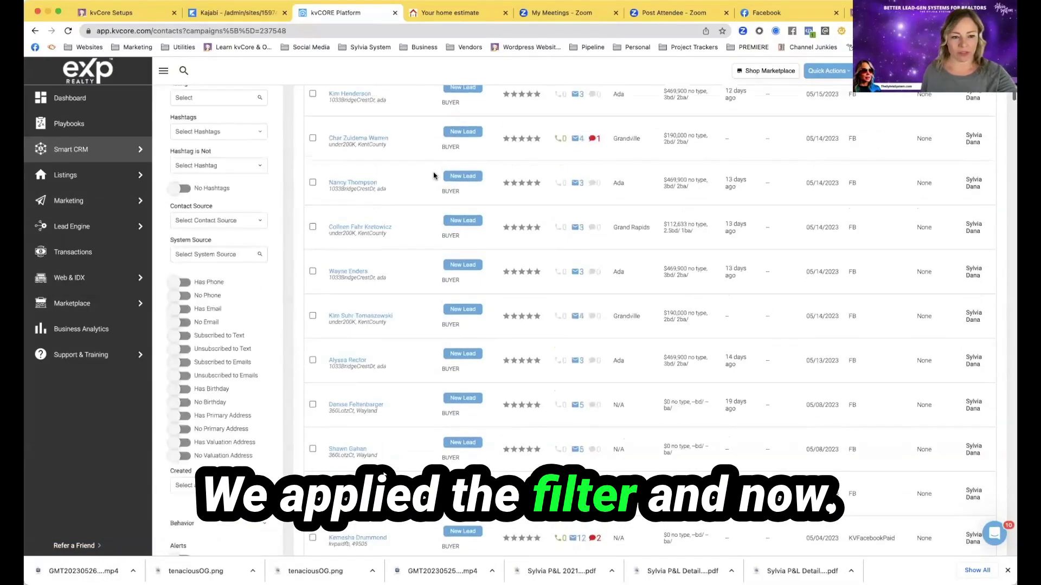
scroll(401, 232, "down", 15)
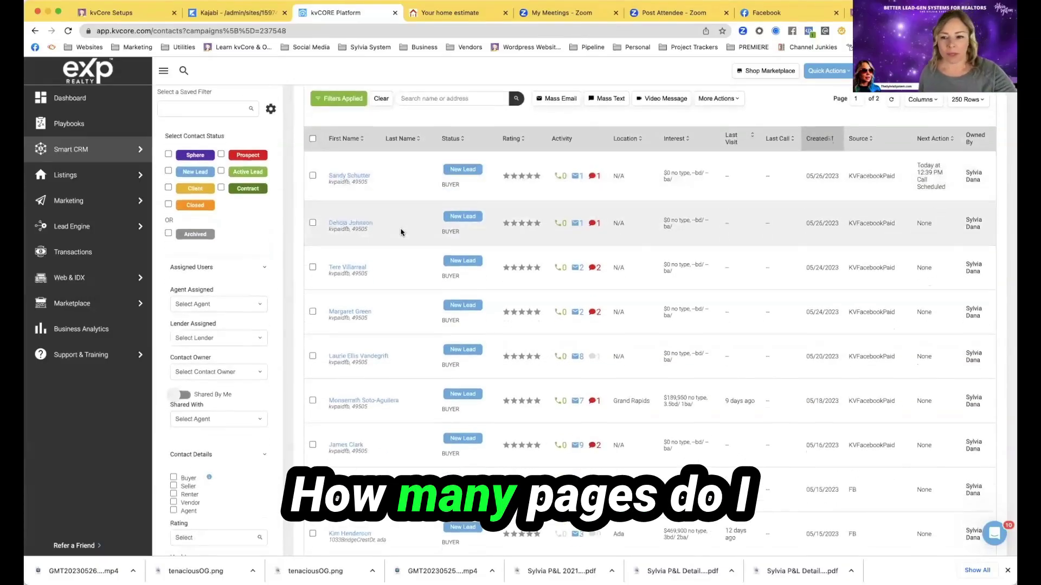
scroll(401, 232, "down", 20)
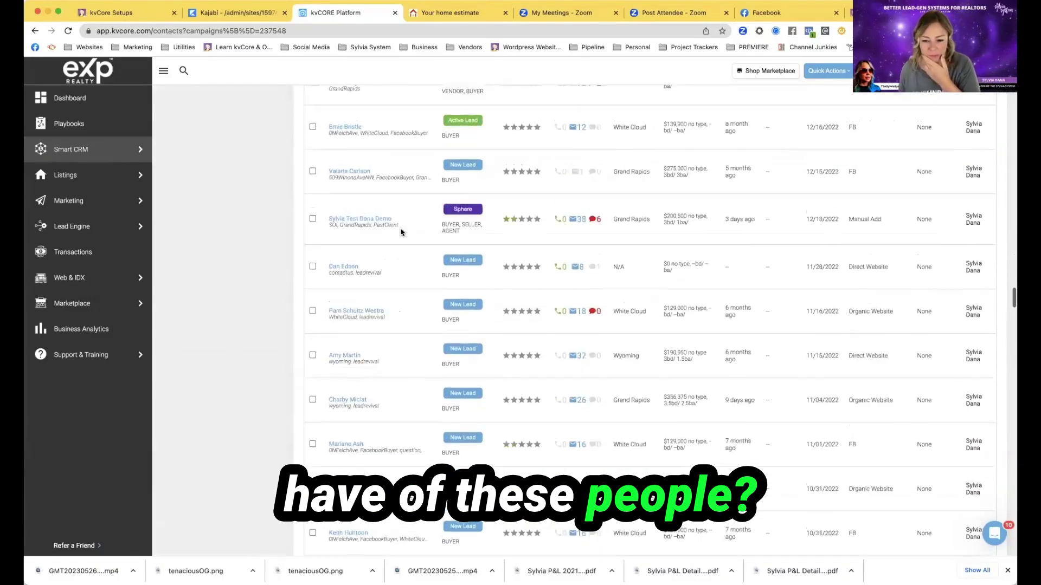
scroll(401, 232, "down", 15)
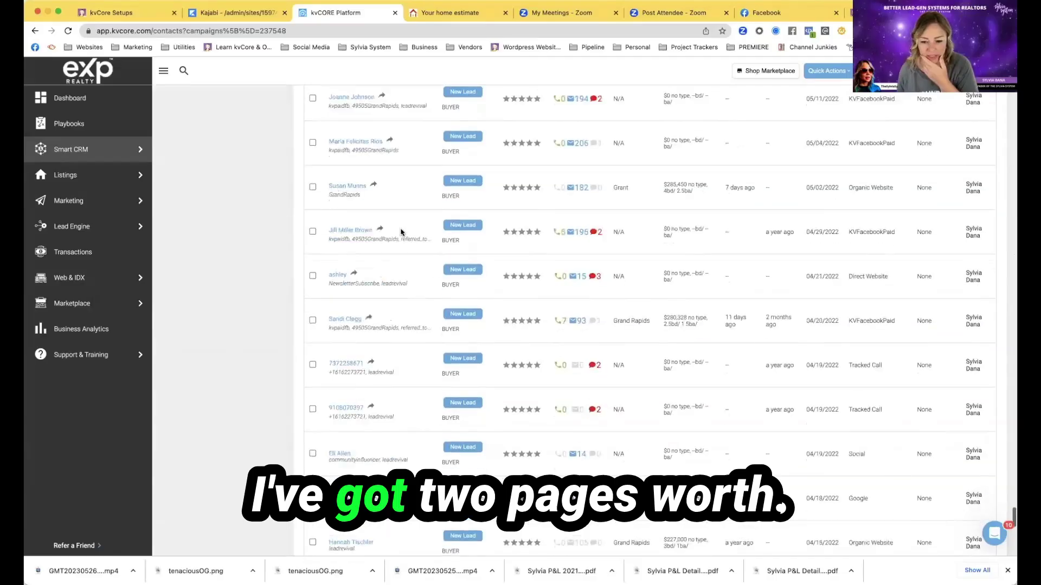
scroll(414, 138, "up", 15)
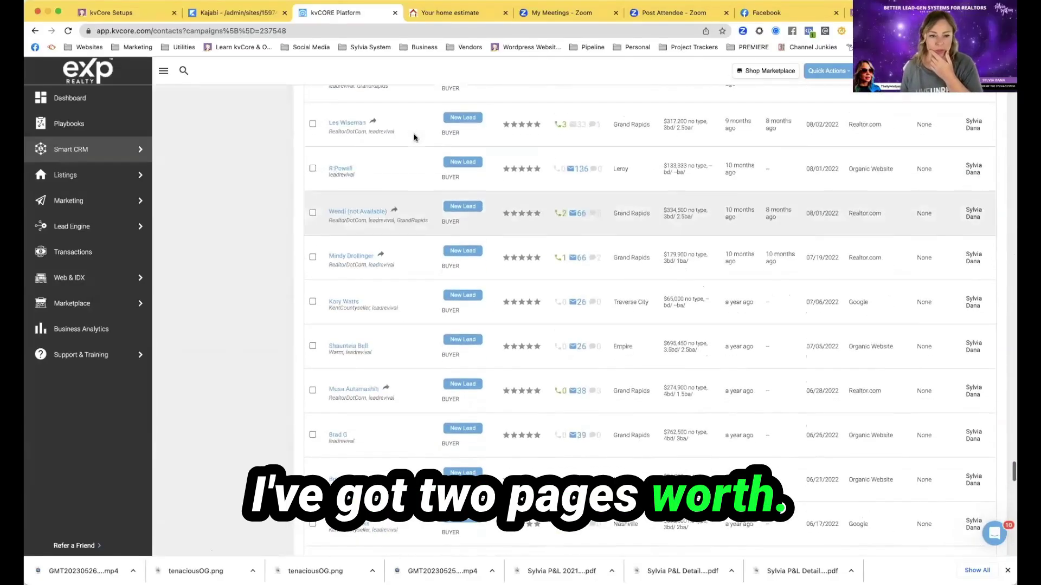
scroll(415, 138, "up", 15)
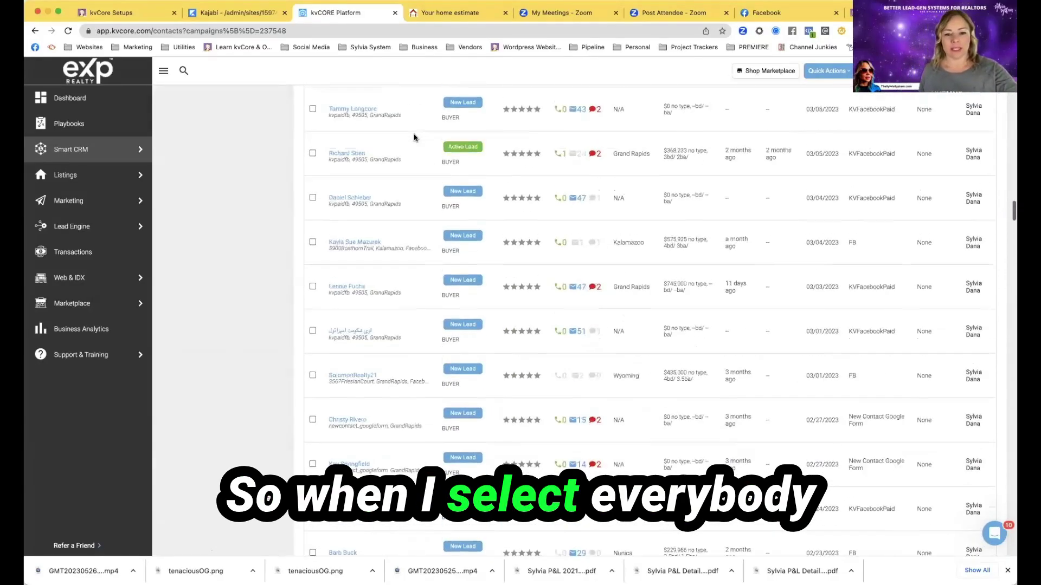
scroll(414, 138, "up", 10)
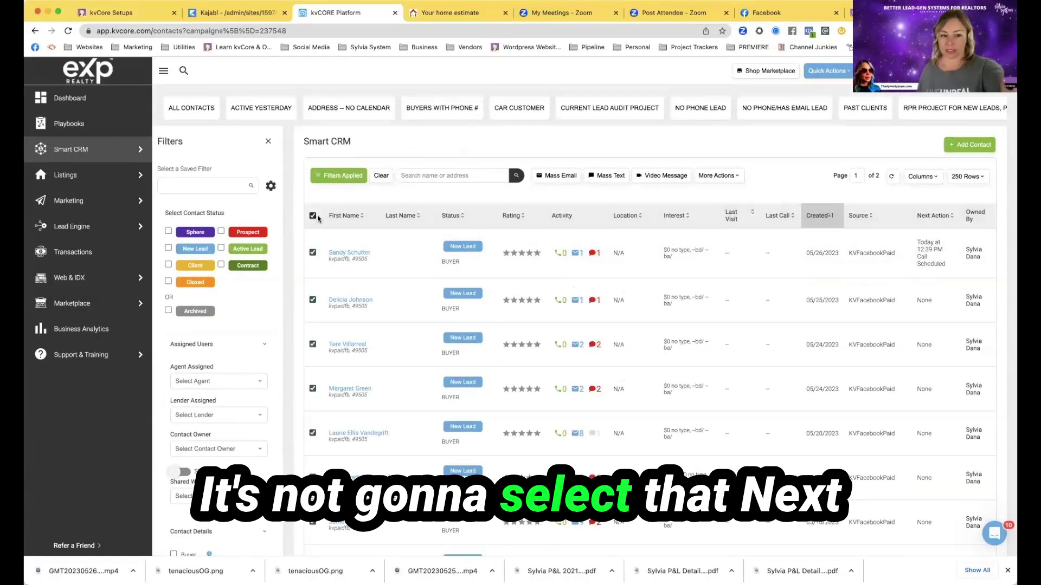
left_click(712, 182)
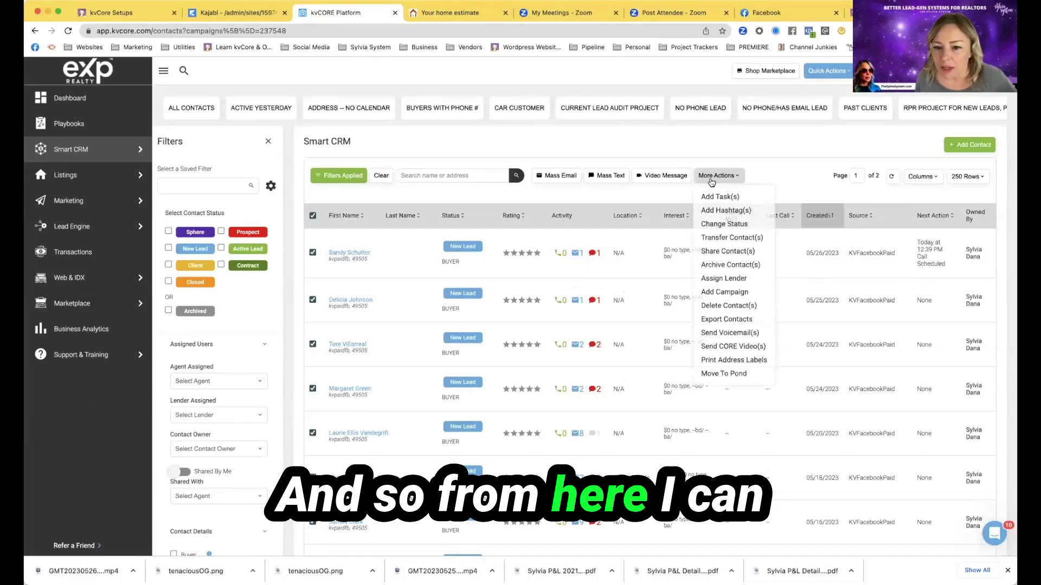
left_click(726, 293)
left_click(418, 190)
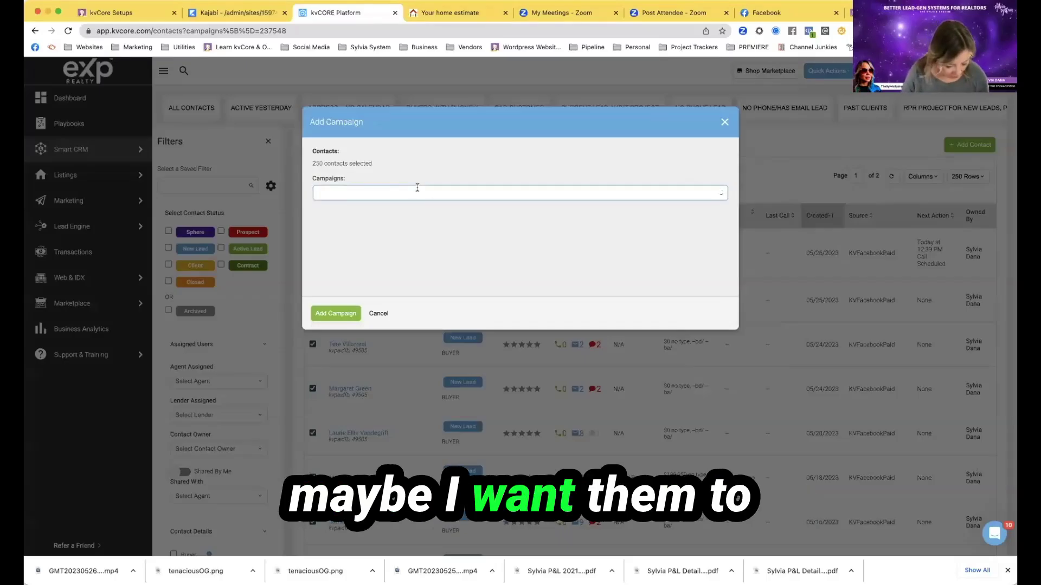
type("3x3x")
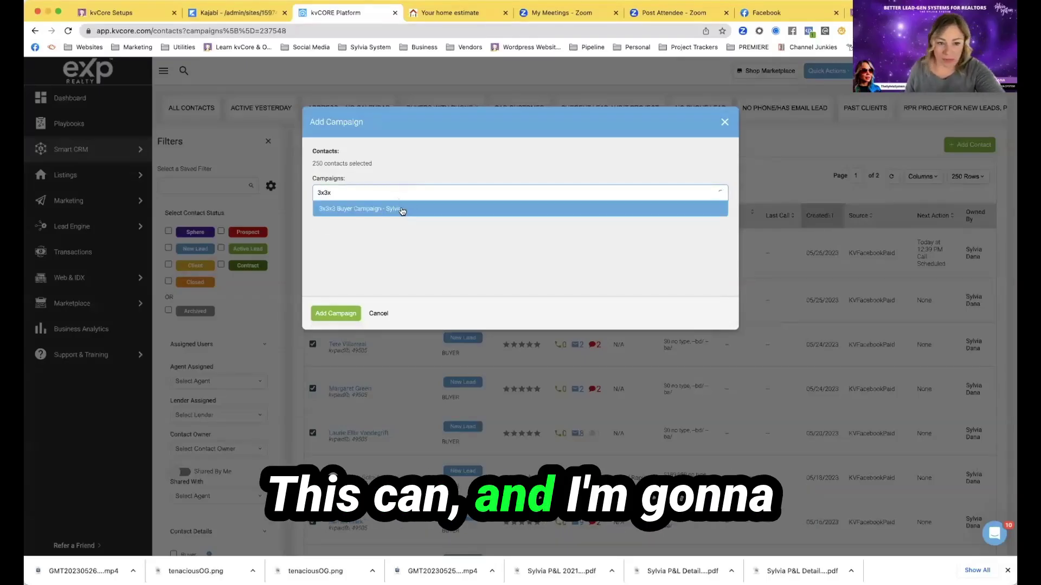
left_click(725, 124)
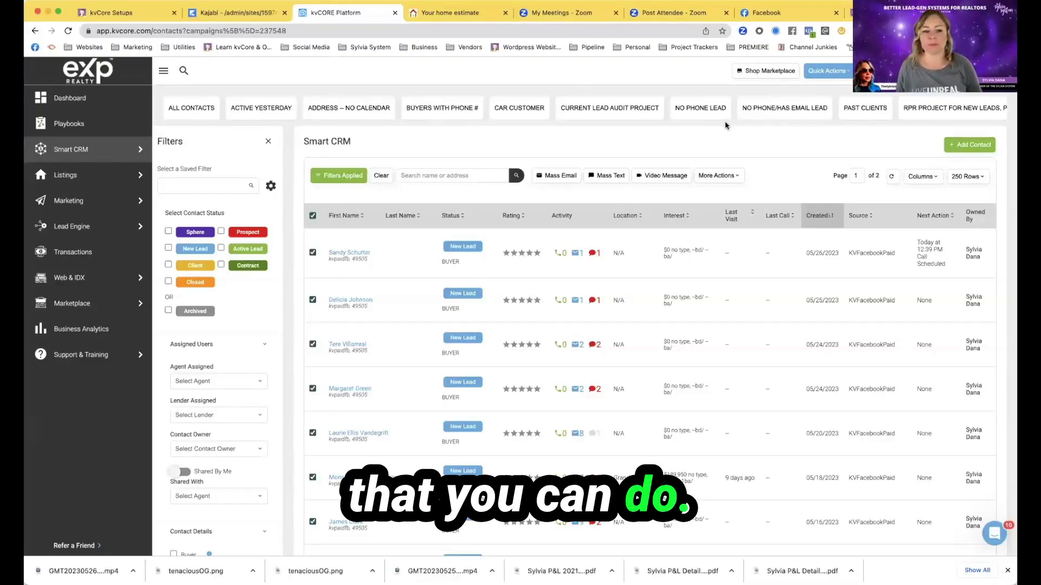
Add the hashtag delete_defaultbuyer to all selected contacts and update their tags
left_click(713, 179)
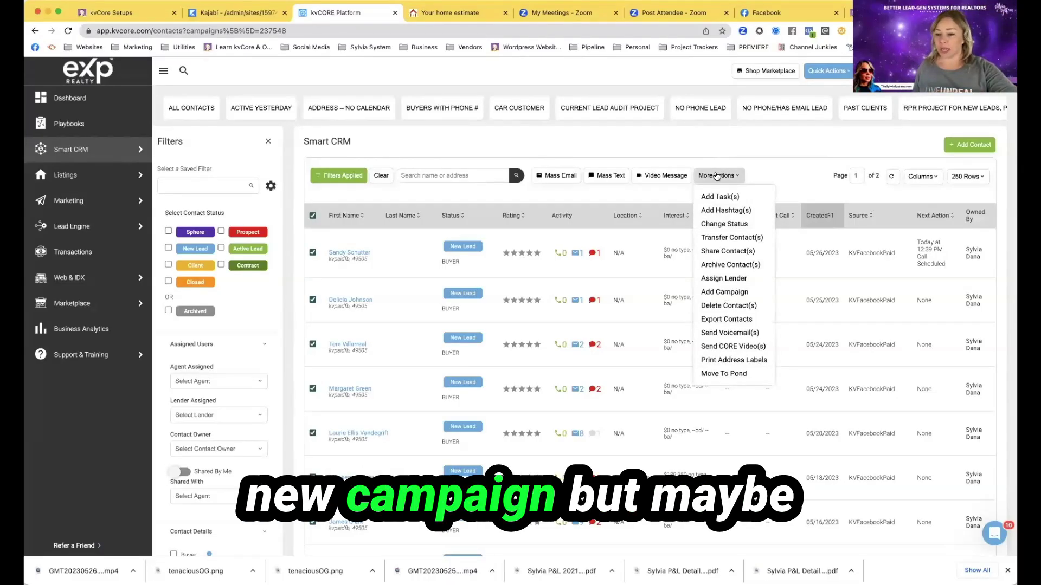
left_click(729, 211)
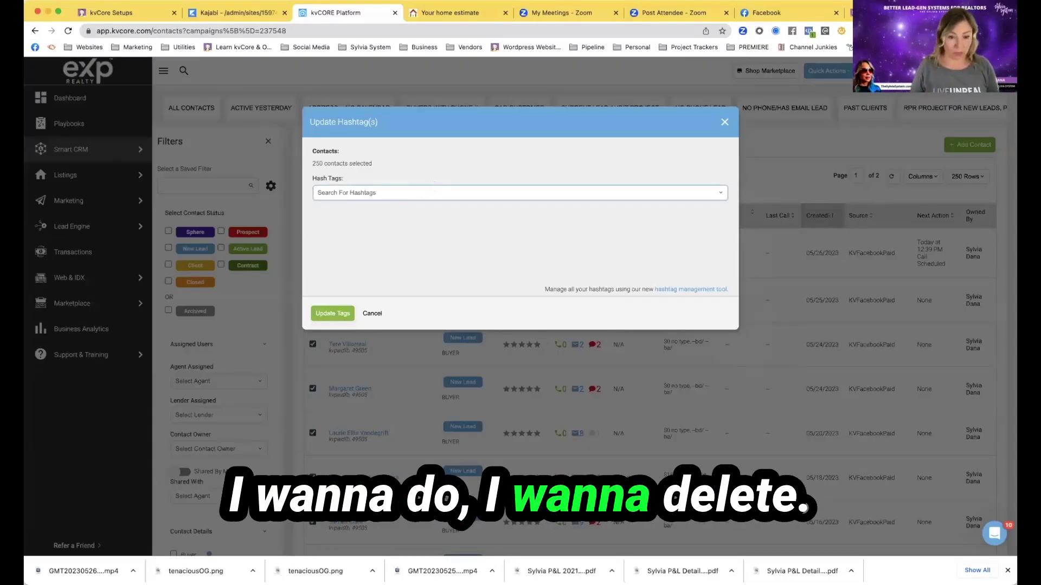
type("delete_d")
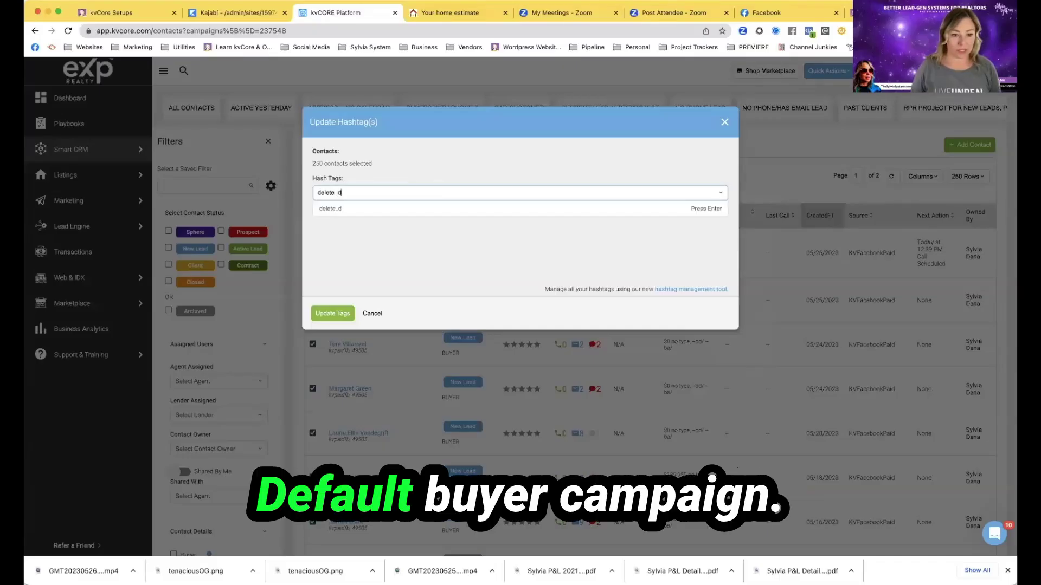
type("efaulty")
type("ultbu")
type("yer")
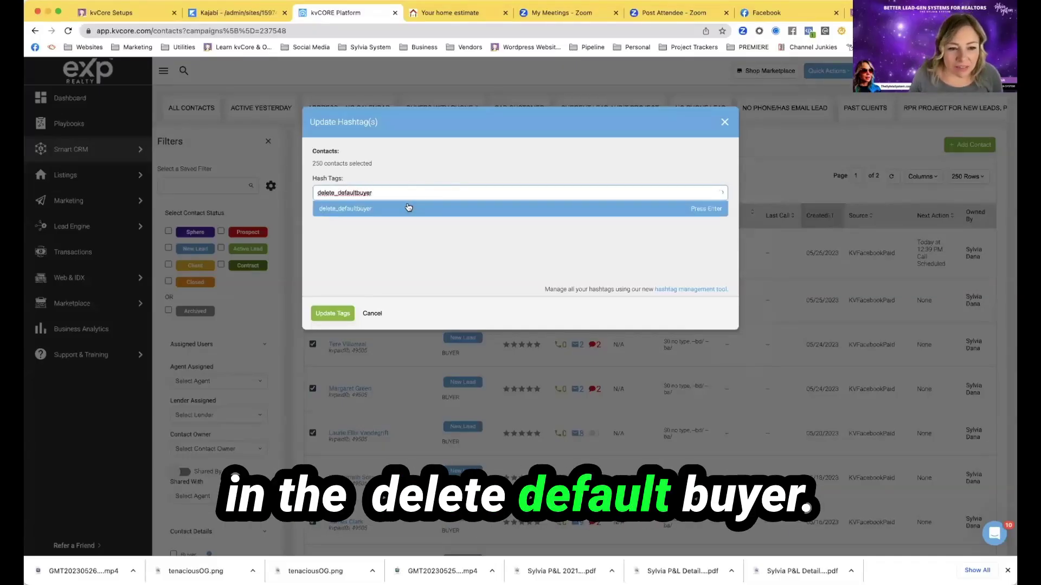
left_click(408, 208)
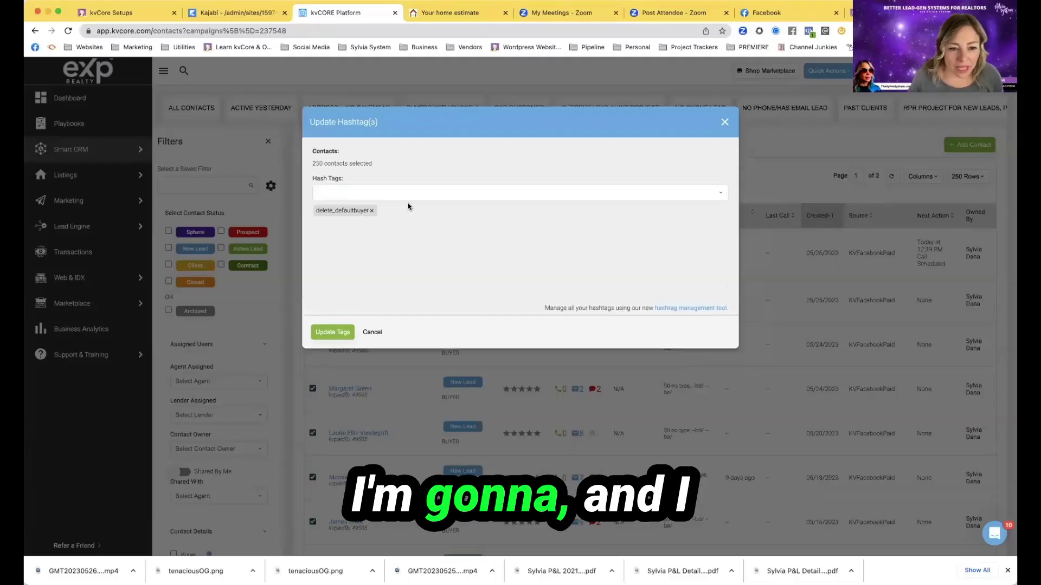
left_click(329, 333)
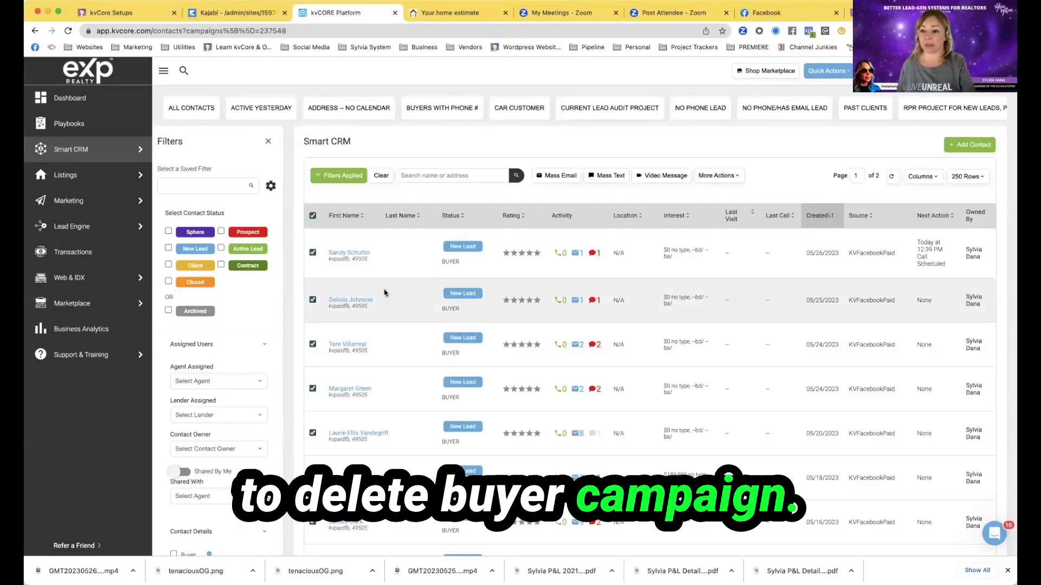
scroll(385, 293, "down", 20)
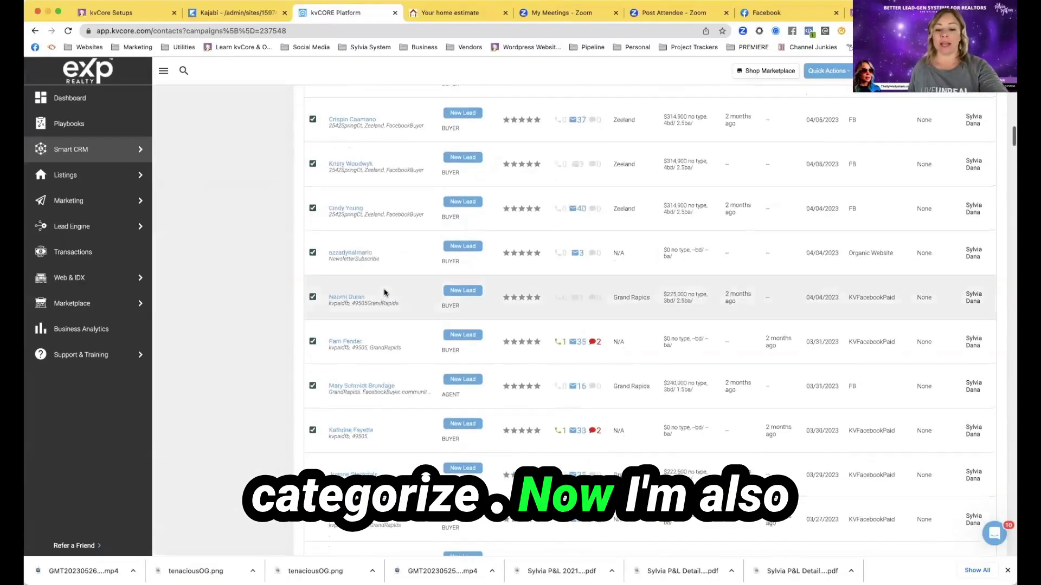
Go to page 2 of the New Default Buyer contacts, select all contacts there and open the bulk actions
scroll(605, 367, "down", 20)
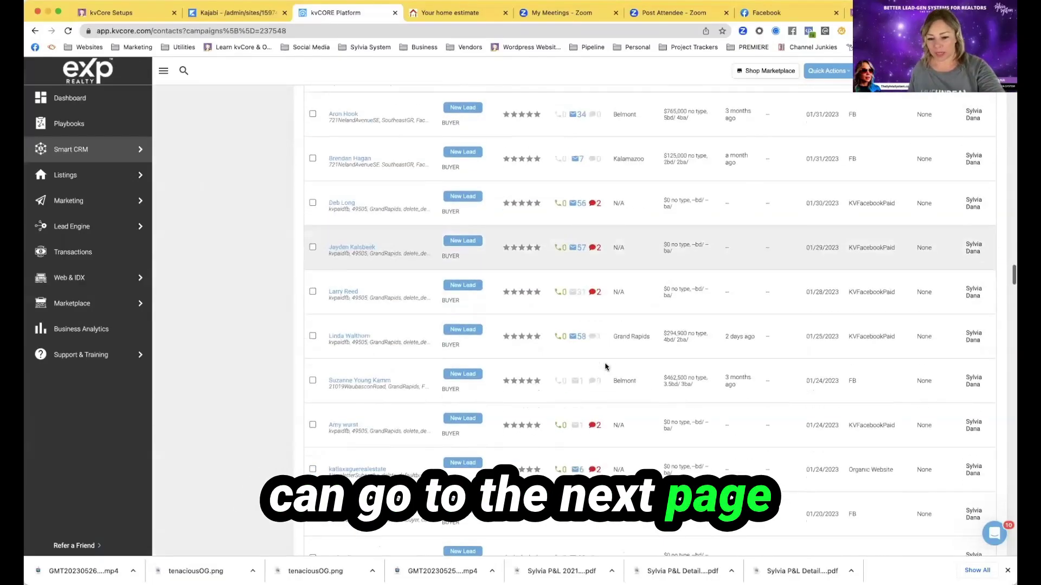
scroll(605, 367, "down", 10)
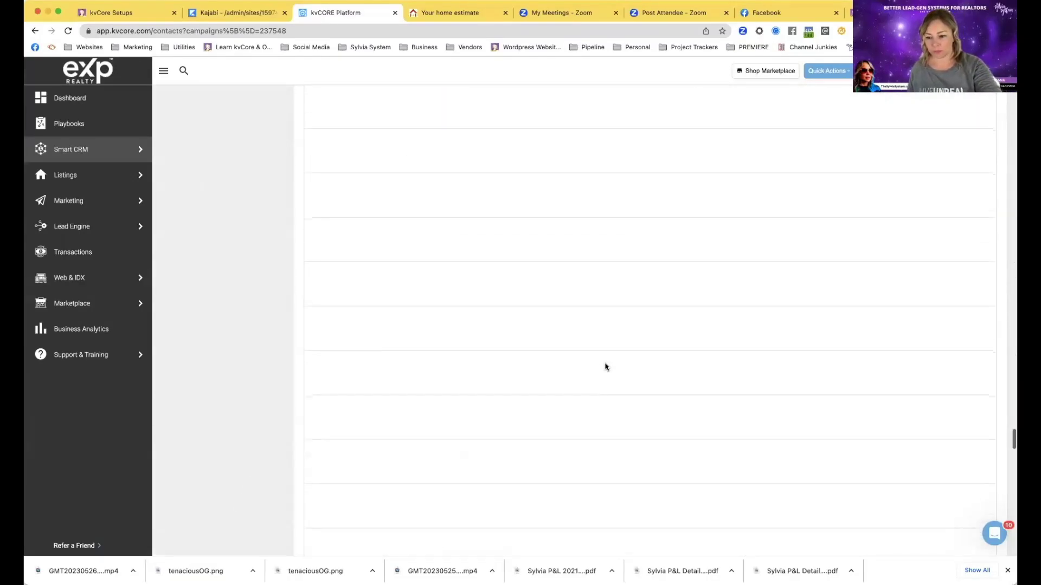
scroll(399, 177, "up", 20)
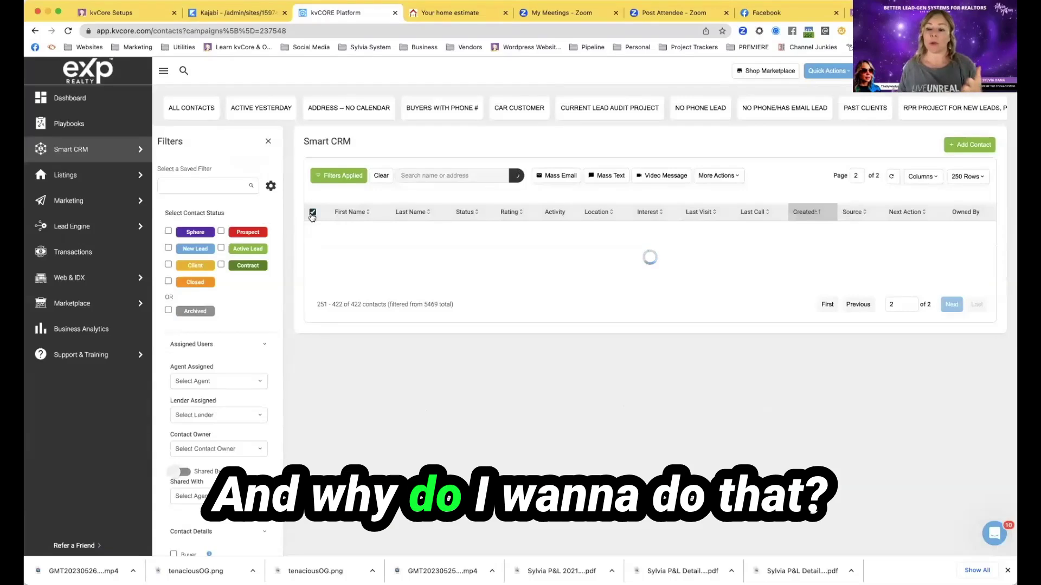
left_click(717, 175)
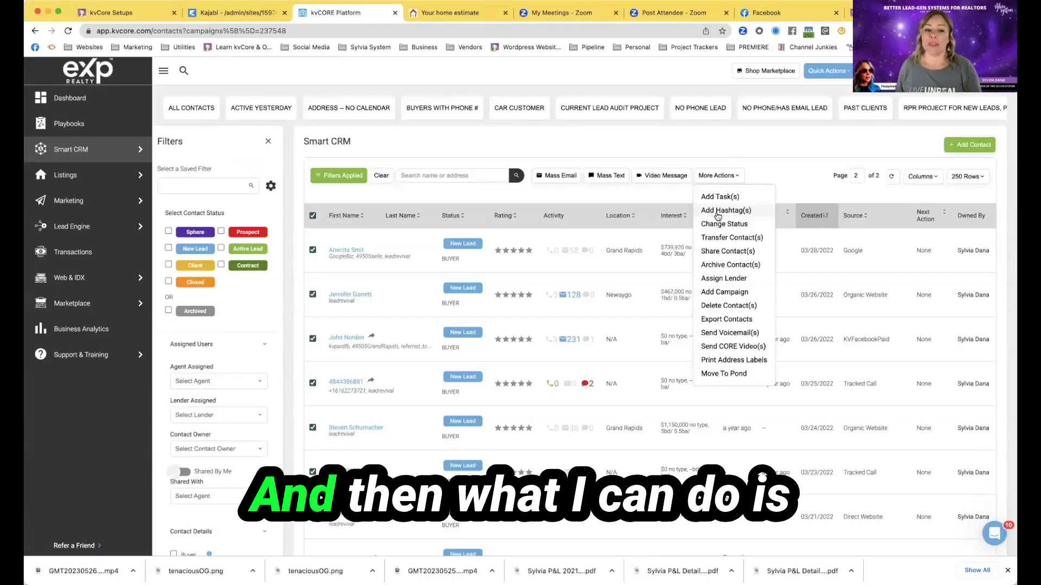
Clear the campaign filter and filter the contacts by the hashtag delete_defaultbuyer in the Contact Details filters
left_click(382, 181)
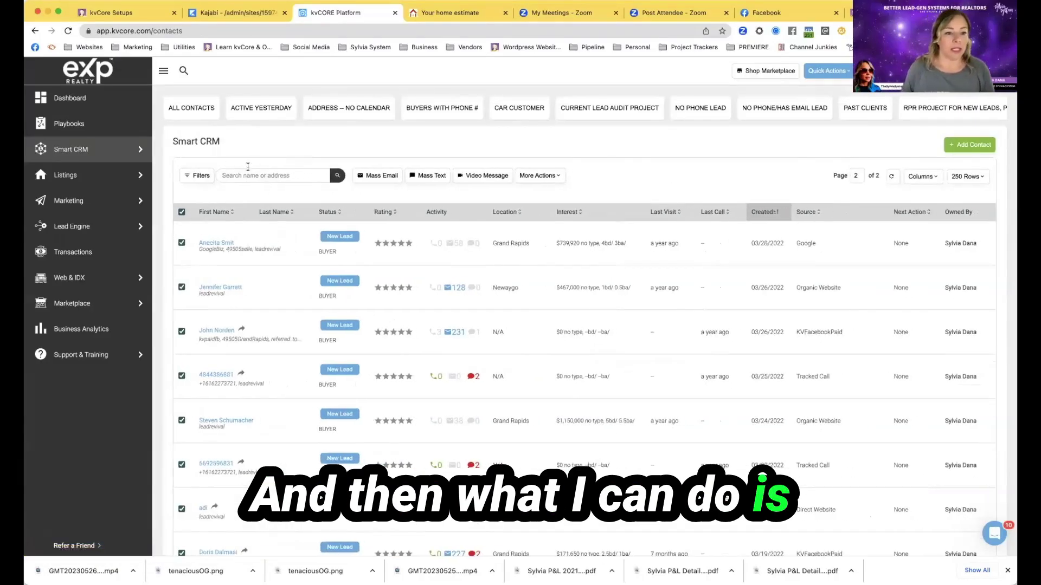
left_click(199, 176)
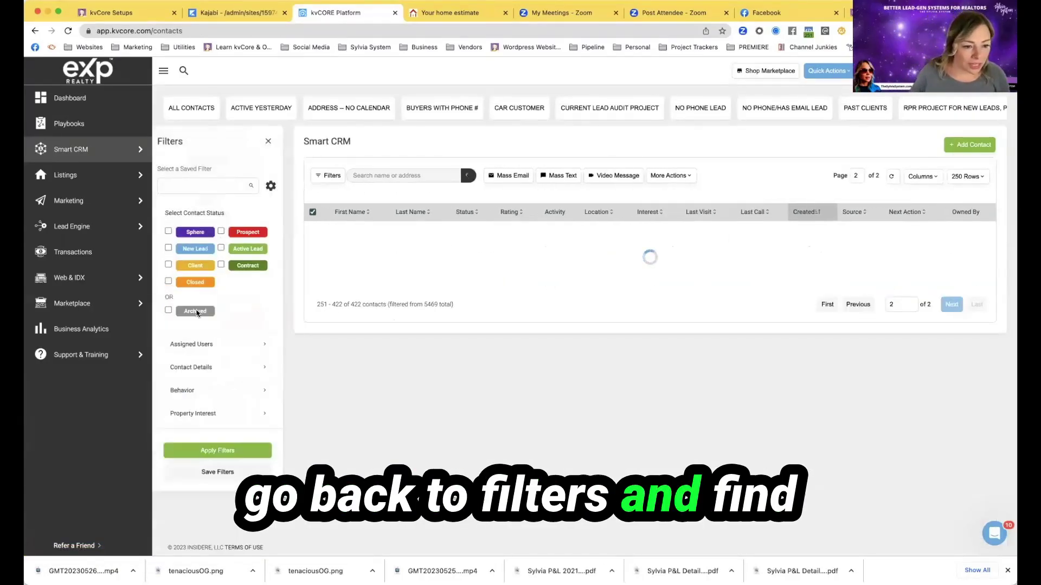
left_click(196, 368)
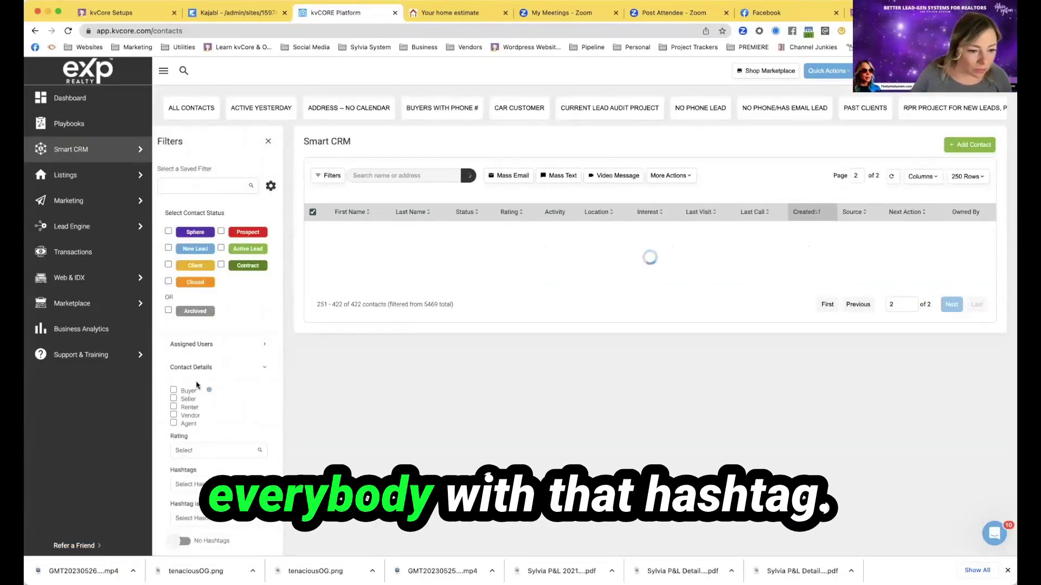
scroll(195, 450, "down", 2)
left_click(197, 438)
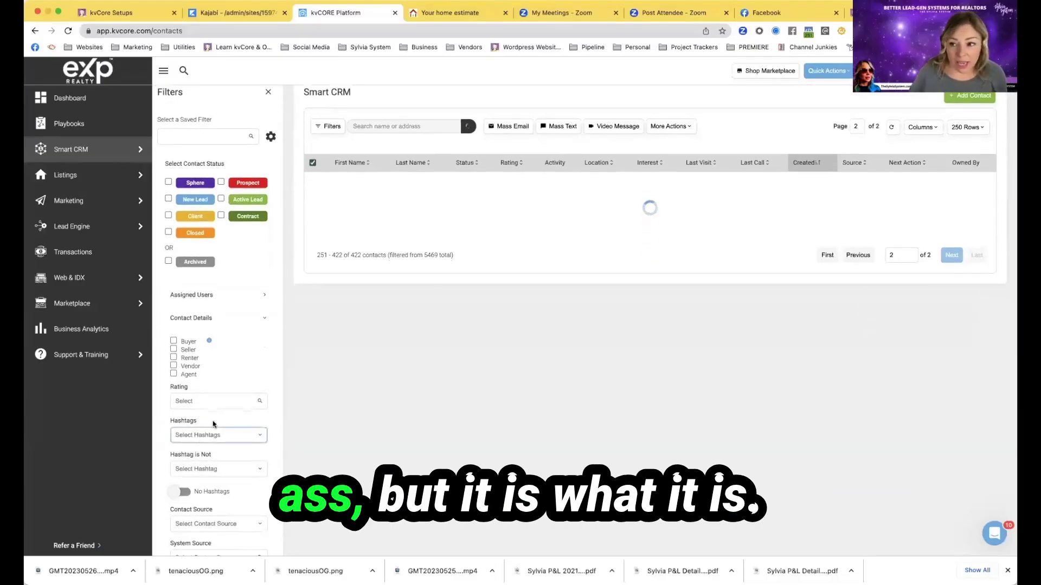
scroll(214, 423, "down", 3)
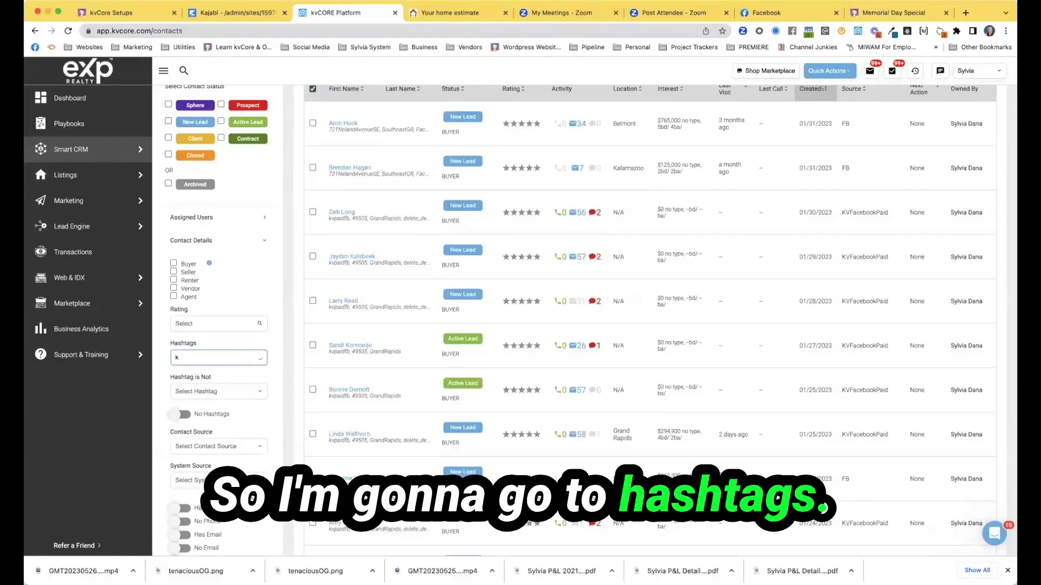
type("delete")
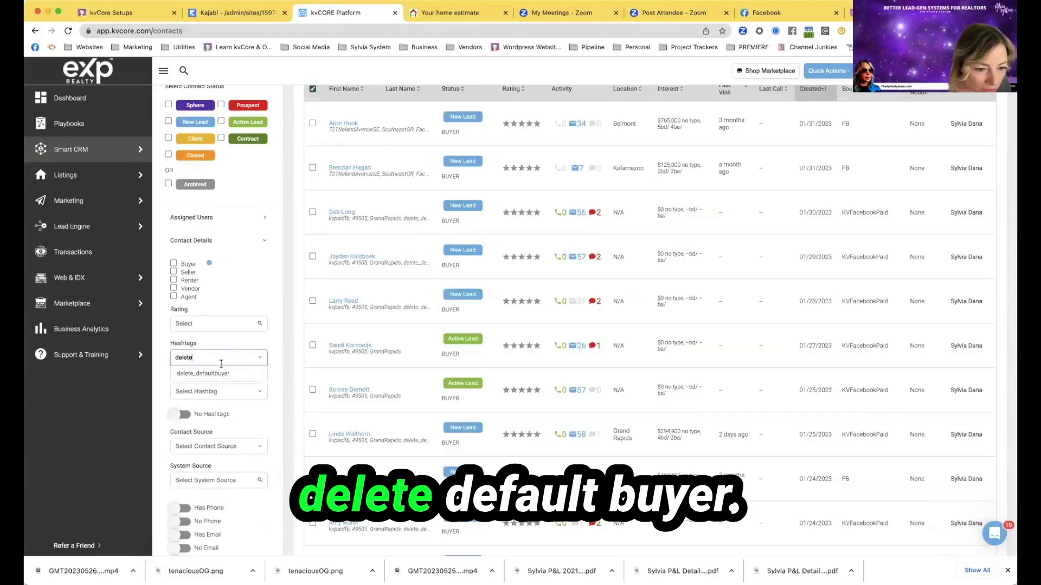
left_click(216, 373)
scroll(230, 385, "down", 10)
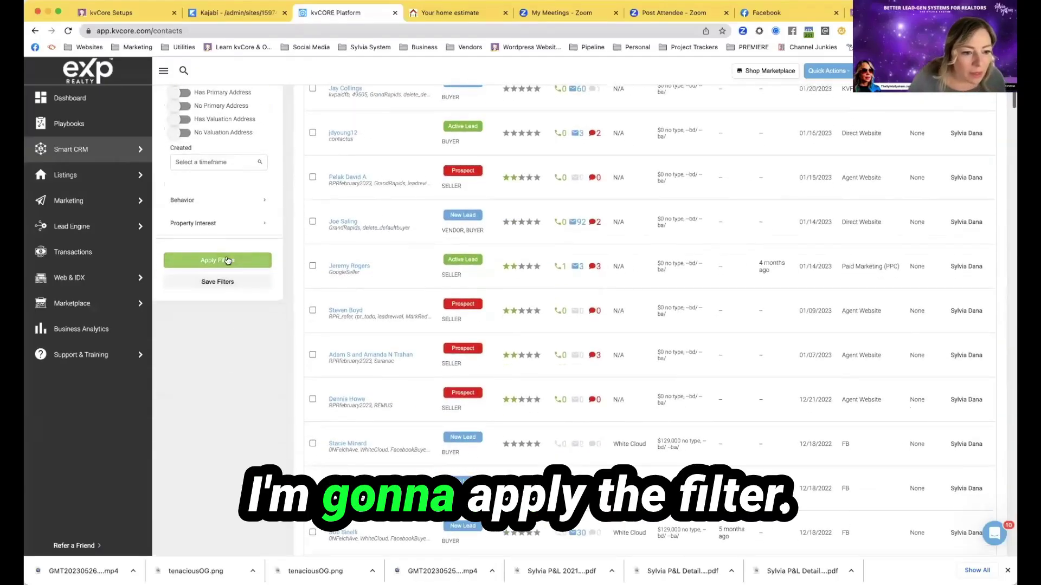
left_click(227, 261)
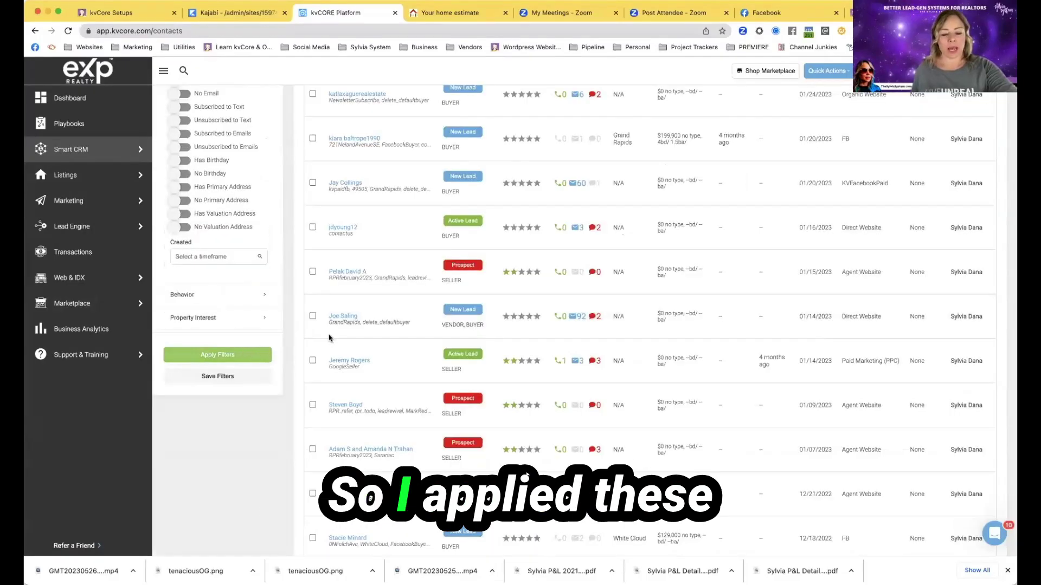
Look through the contact list, open the first contact's record and show the options for its New Default Buyer campaign
scroll(396, 307, "up", 10)
scroll(396, 310, "down", 15)
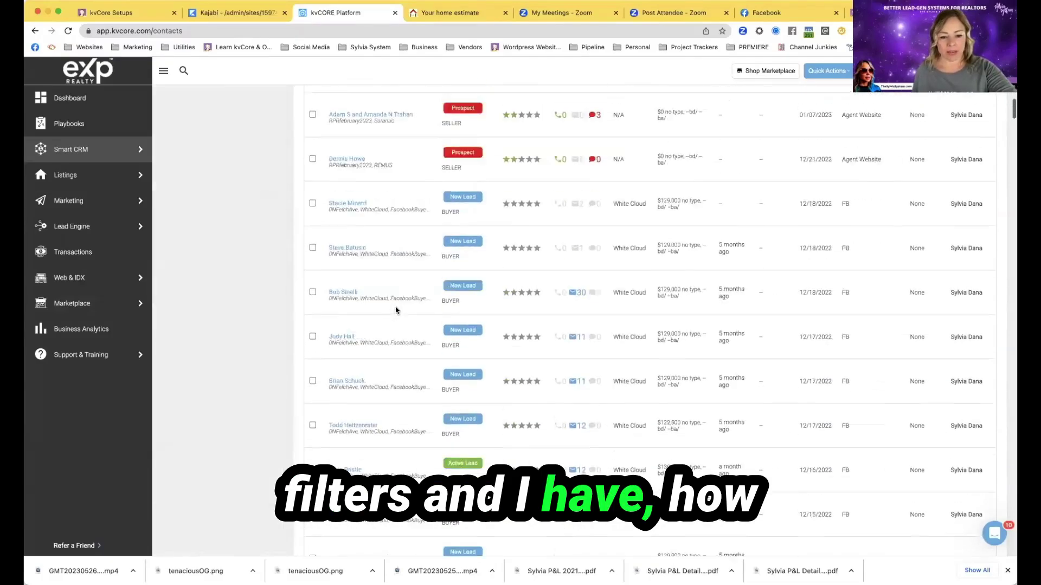
scroll(396, 310, "down", 15)
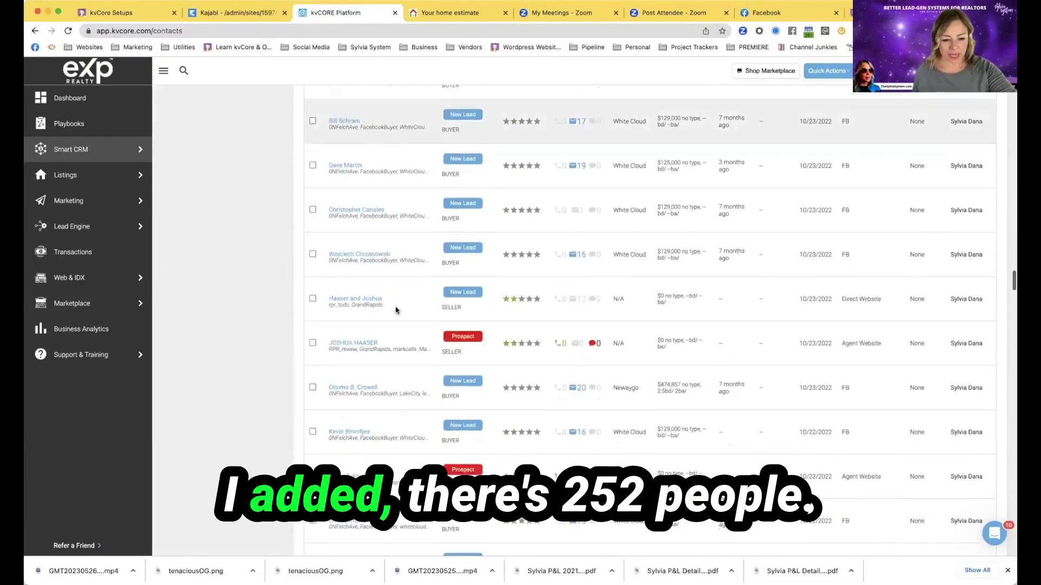
scroll(396, 310, "up", 15)
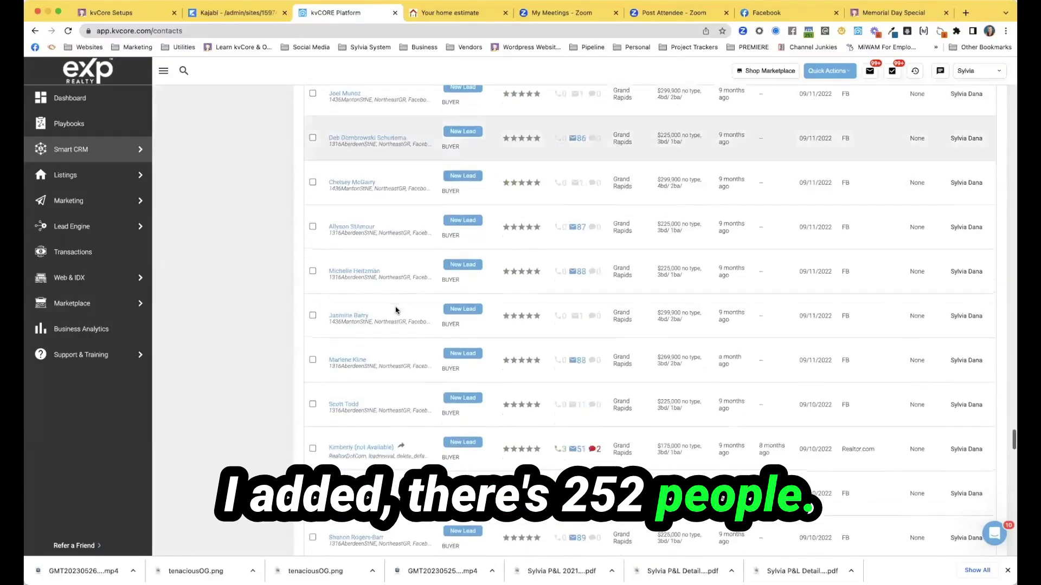
scroll(396, 309, "up", 15)
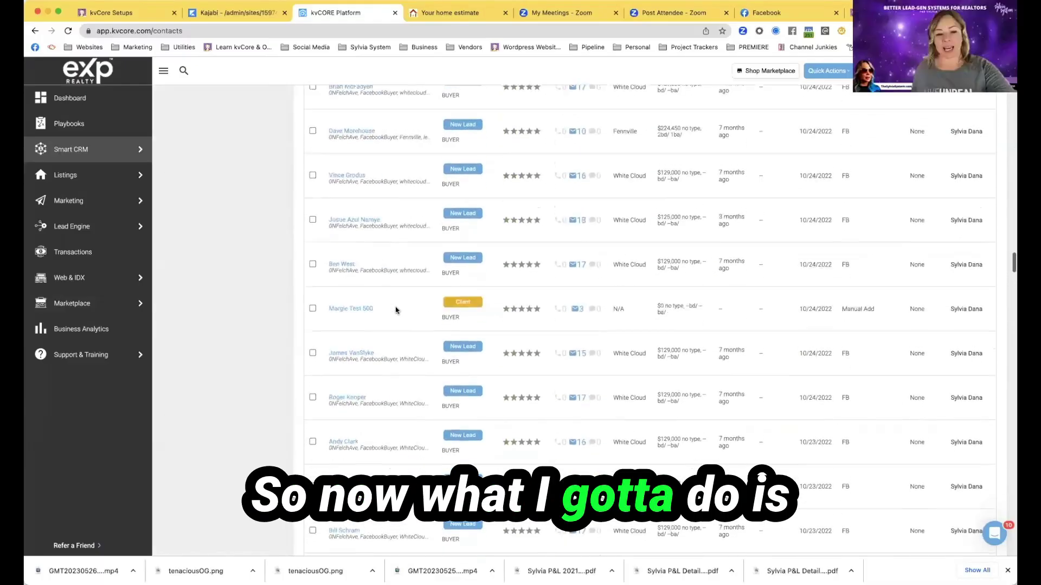
scroll(396, 310, "up", 6)
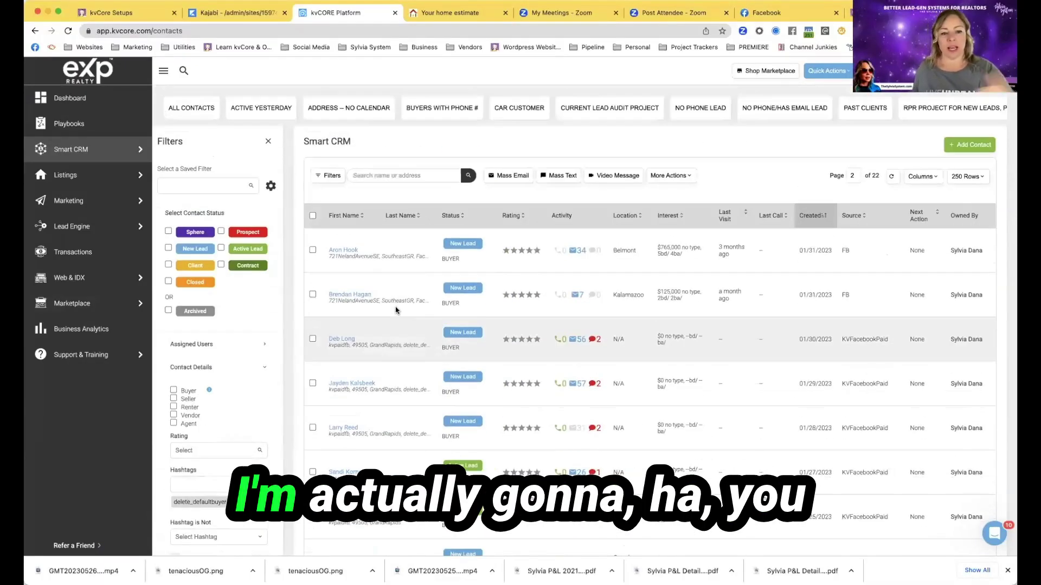
left_click(351, 253)
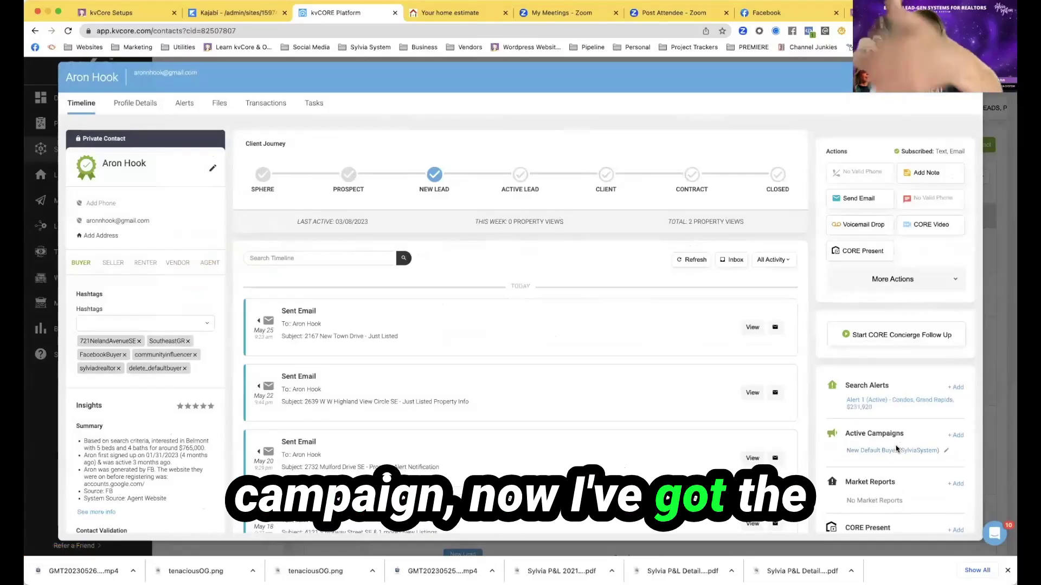
left_click(939, 455)
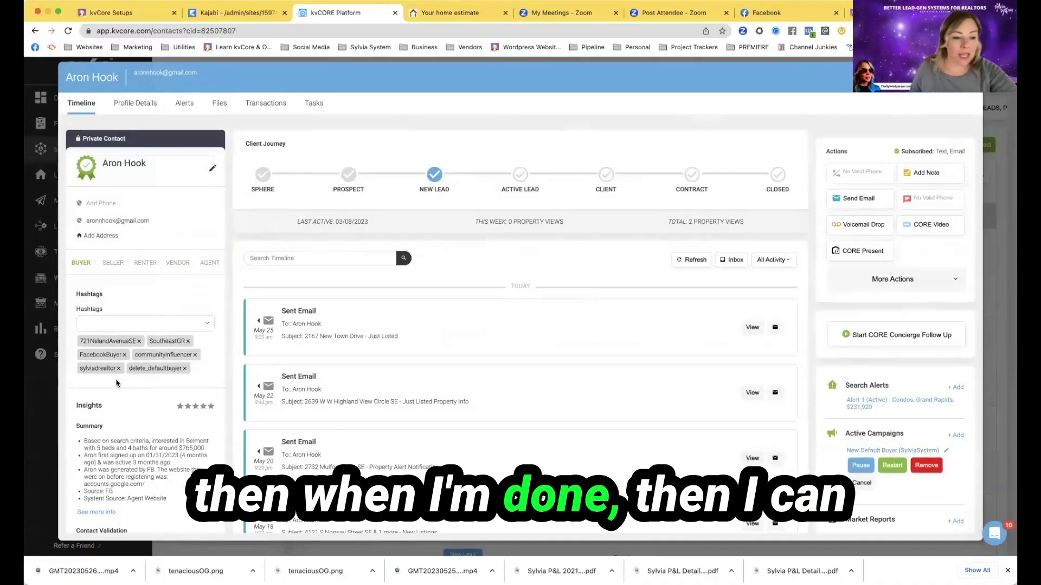
Remove the delete_defaultbuyer hashtag from the open contact and close the record
left_click(185, 370)
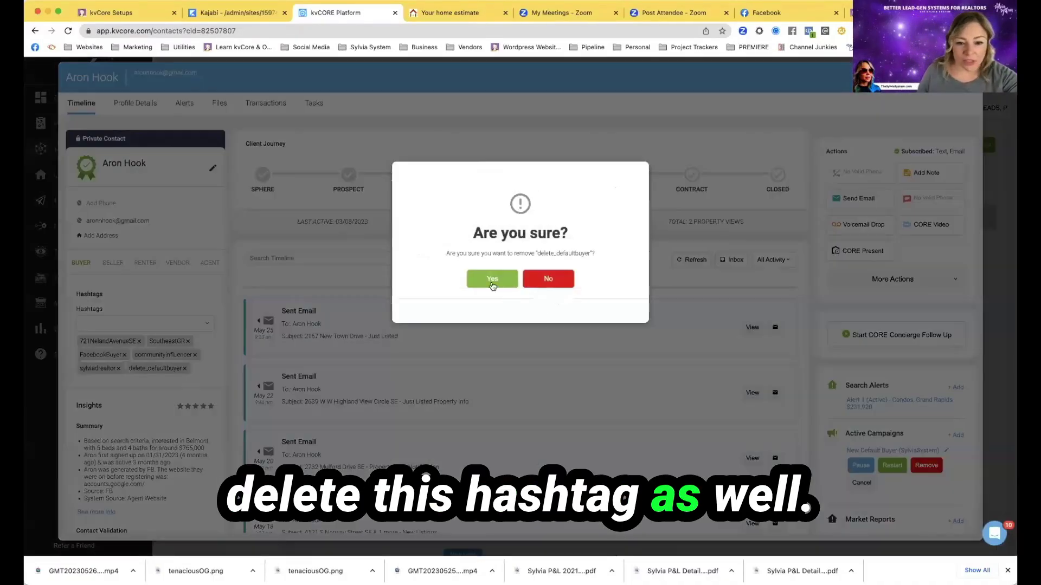
left_click(492, 280)
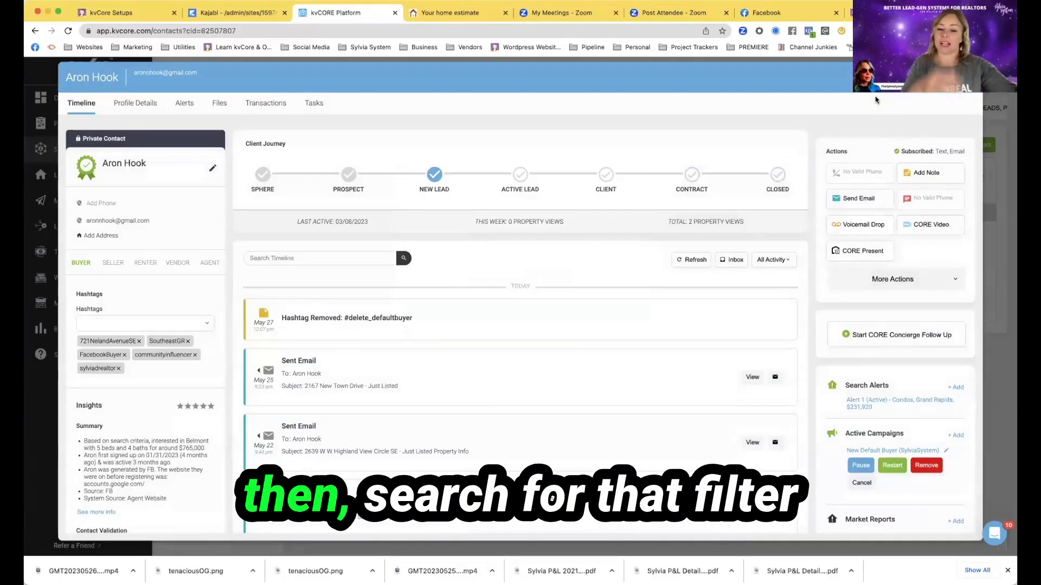
left_click(968, 77)
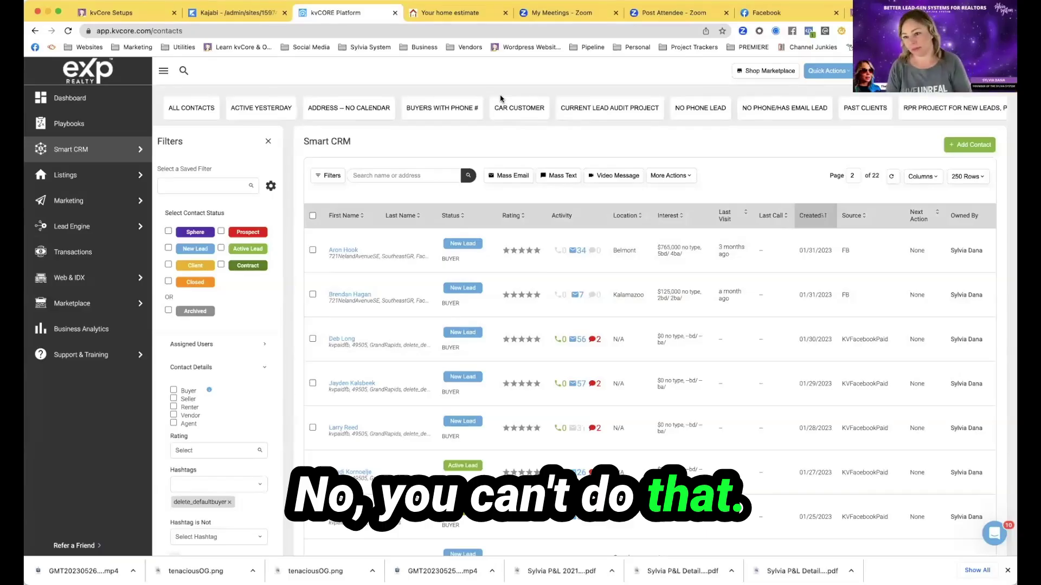
Expand the Behavior filters and examine the options for alerts, market reports, campaigns, responses and other activity
scroll(237, 412, "down", 7)
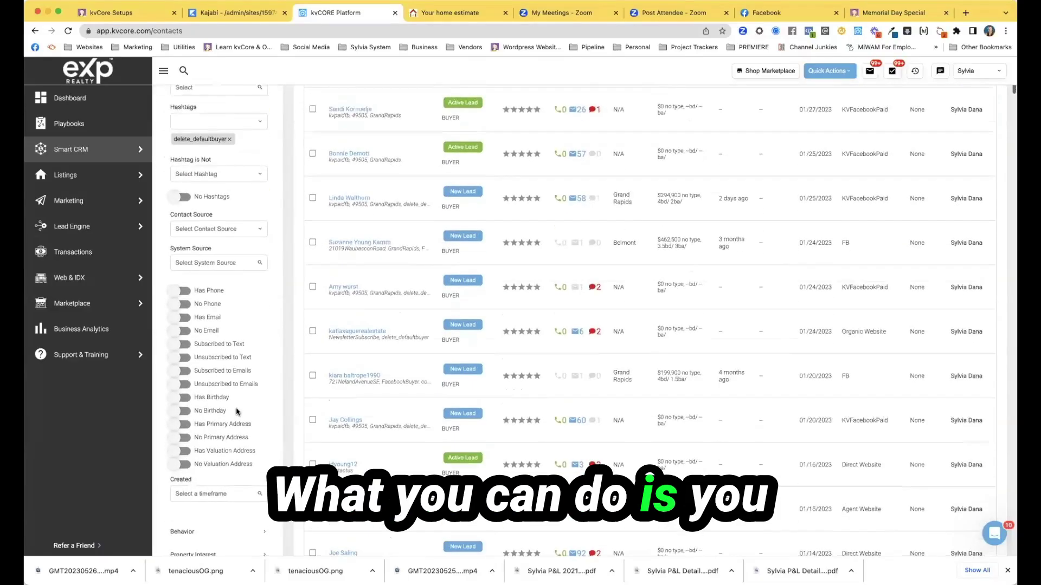
scroll(237, 412, "down", 2)
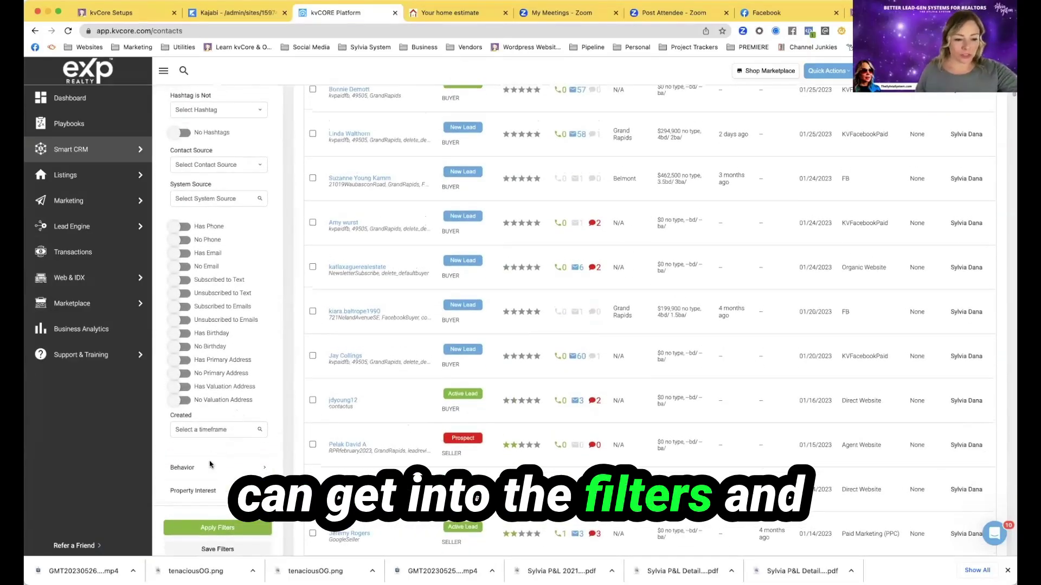
left_click(211, 466)
scroll(211, 464, "down", 6)
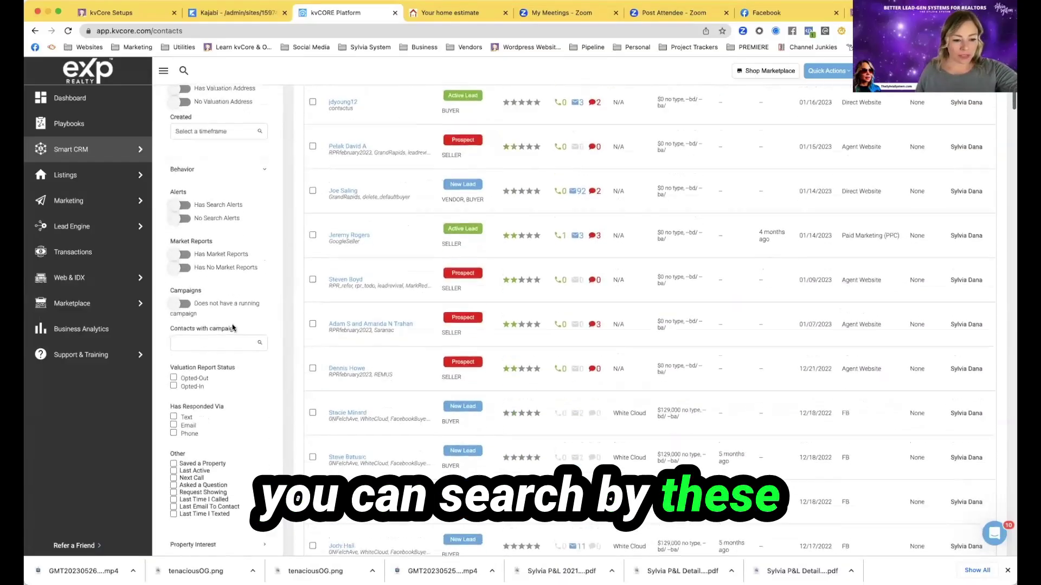
scroll(232, 328, "up", 5)
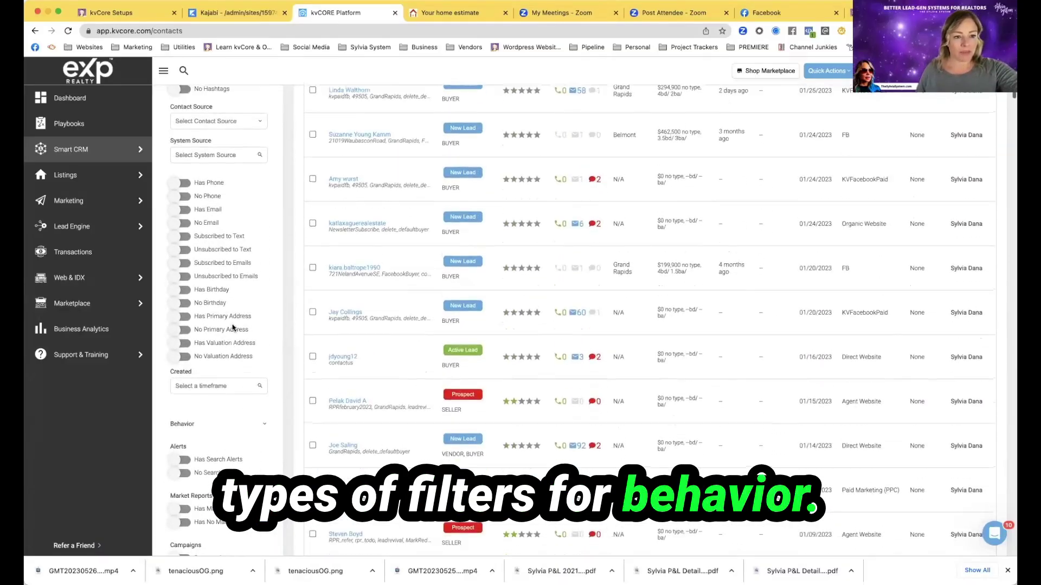
scroll(232, 327, "up", 3)
scroll(215, 287, "down", 6)
scroll(216, 287, "down", 1)
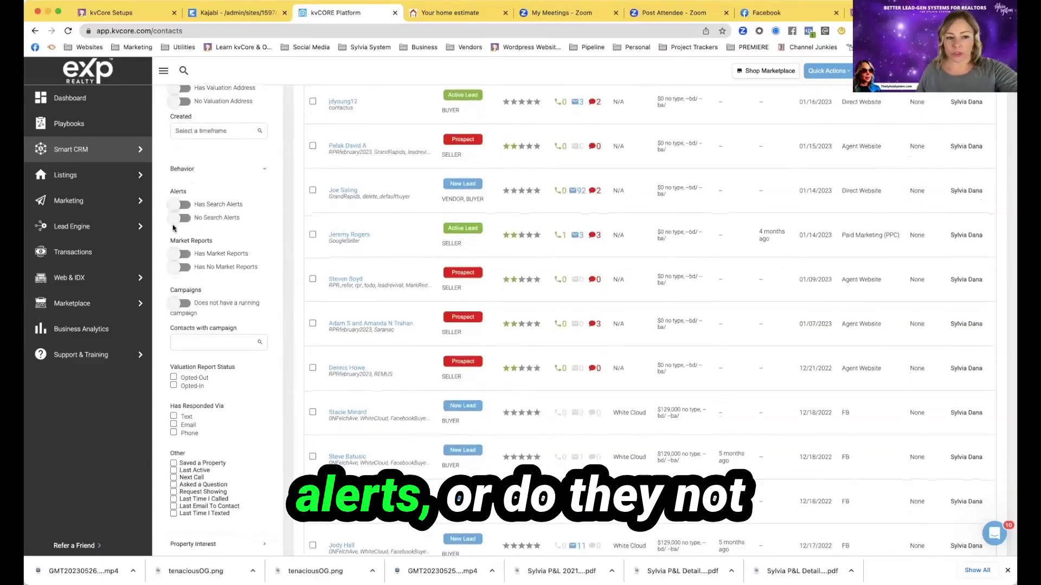
scroll(197, 212, "down", 1)
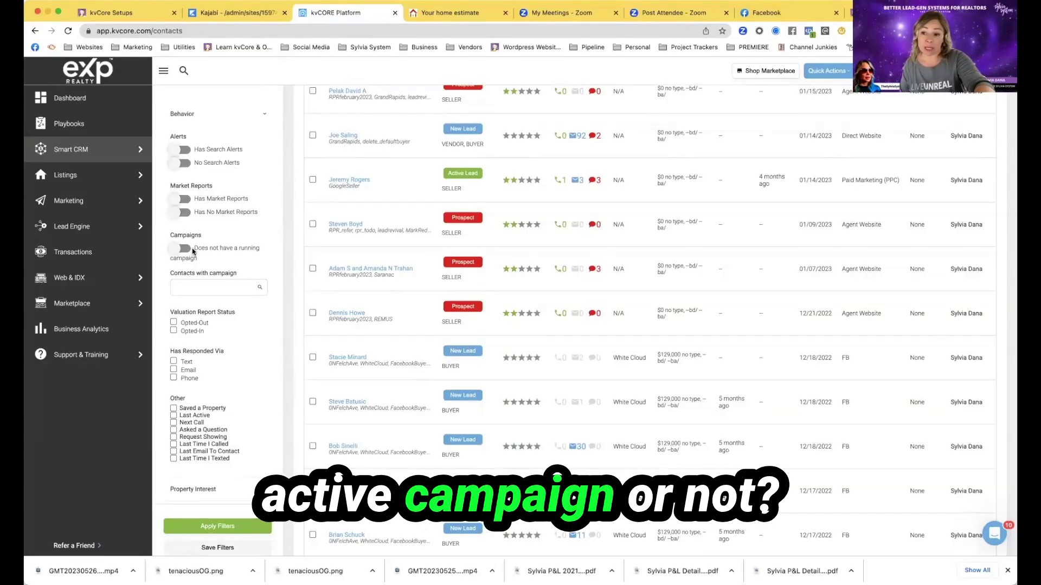
scroll(171, 258, "down", 3)
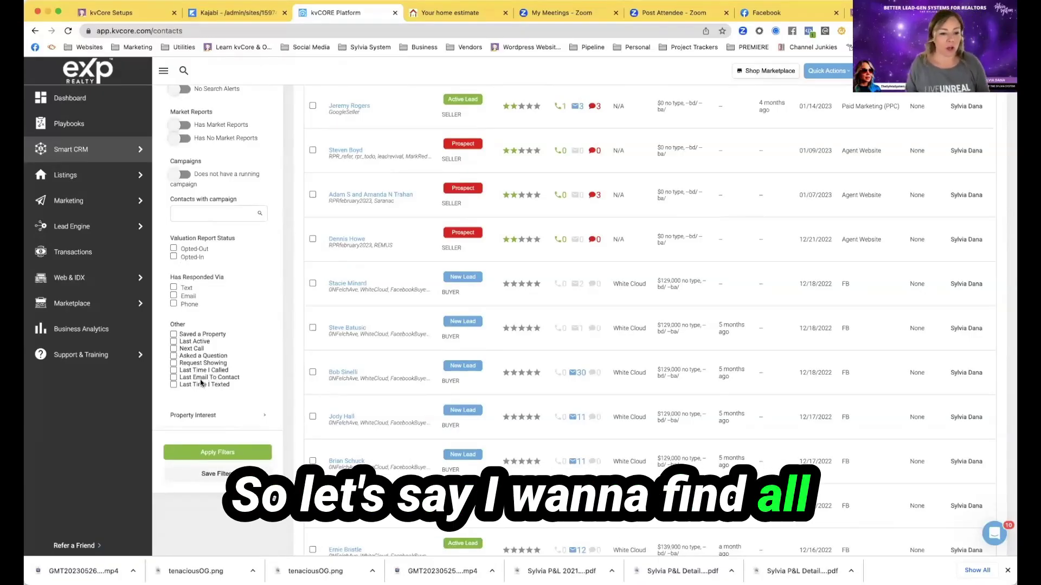
Add a Last Active filter with the timeframe Last Year, apply the filters and close the filter settings
left_click(174, 342)
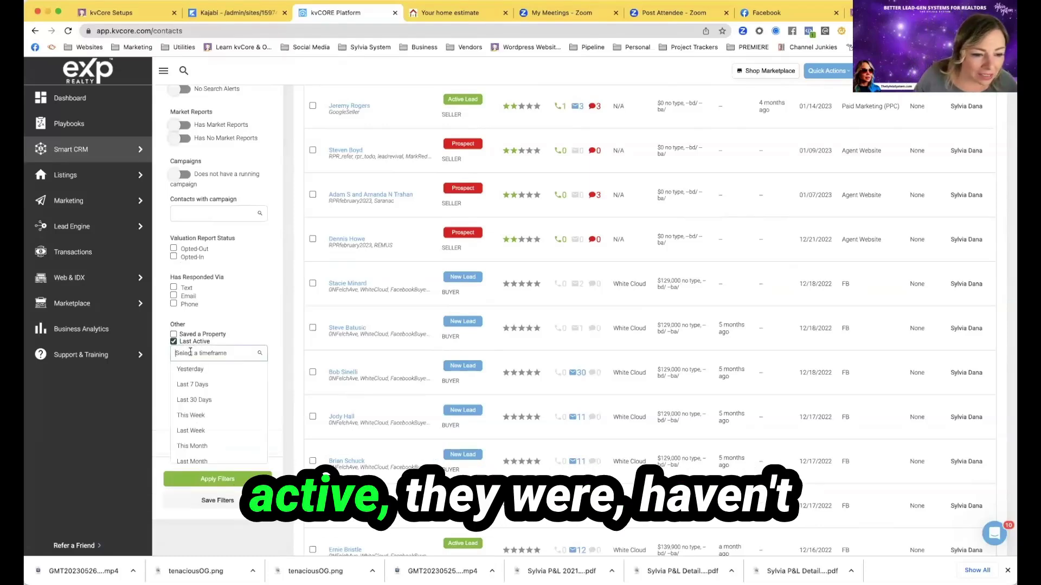
scroll(200, 393, "down", 2)
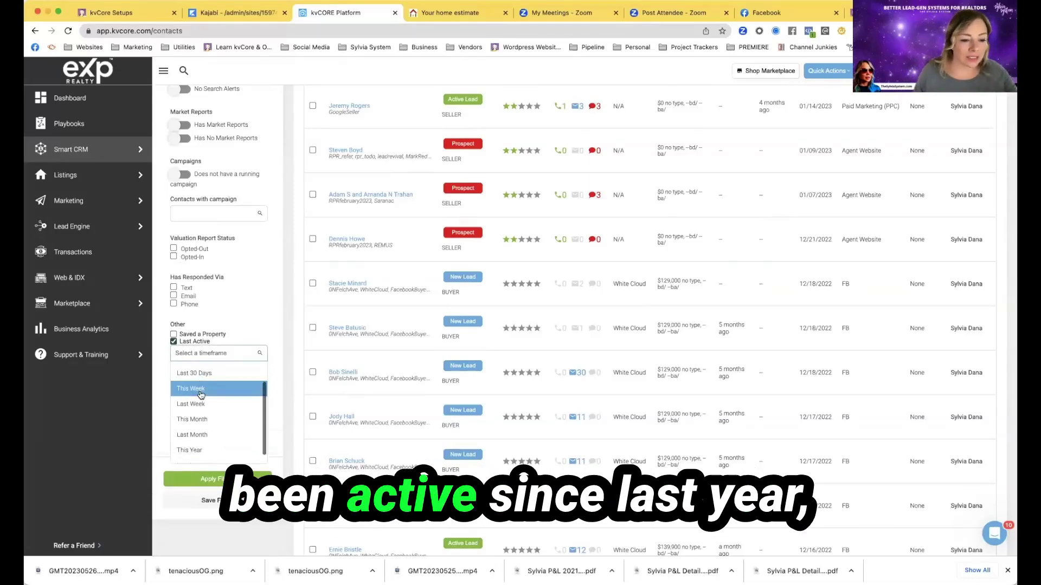
left_click(198, 455)
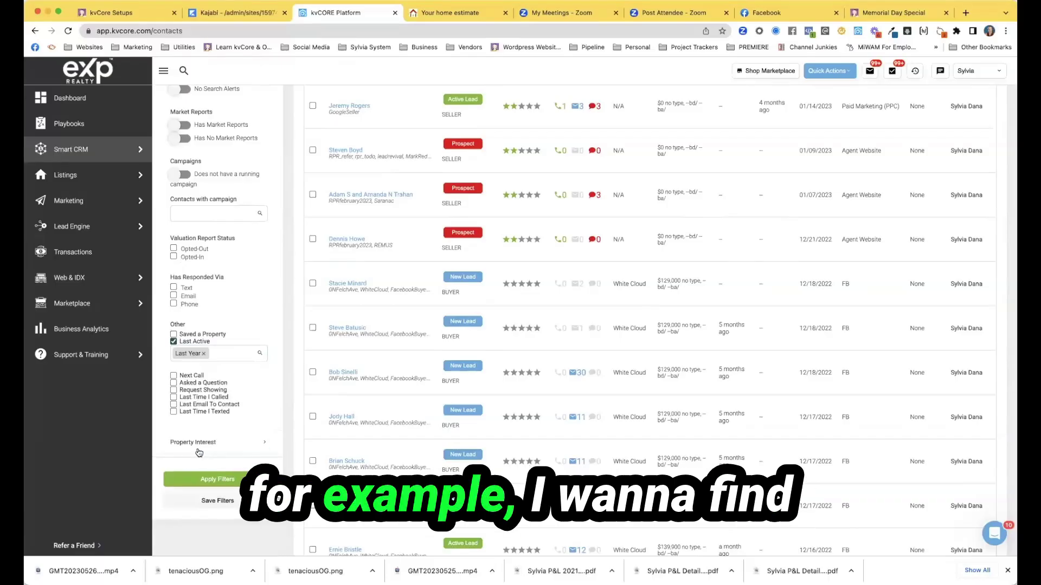
left_click(222, 479)
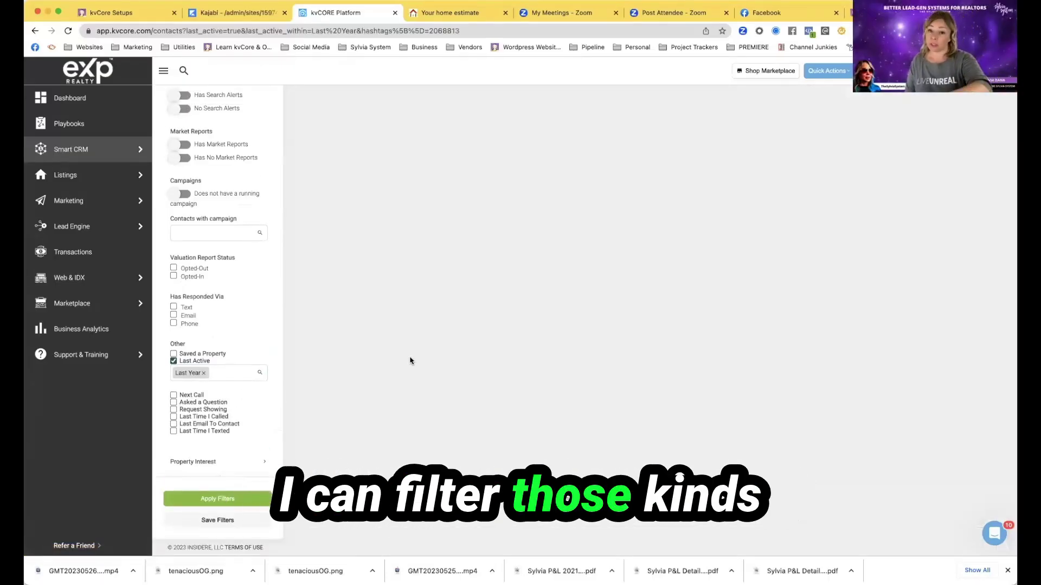
scroll(411, 361, "up", 6)
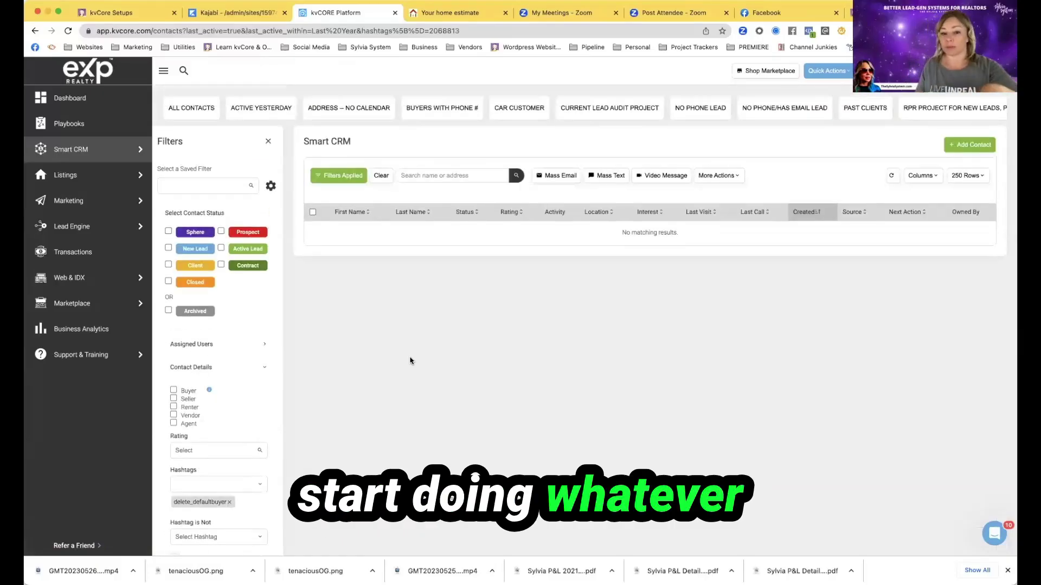
left_click(268, 143)
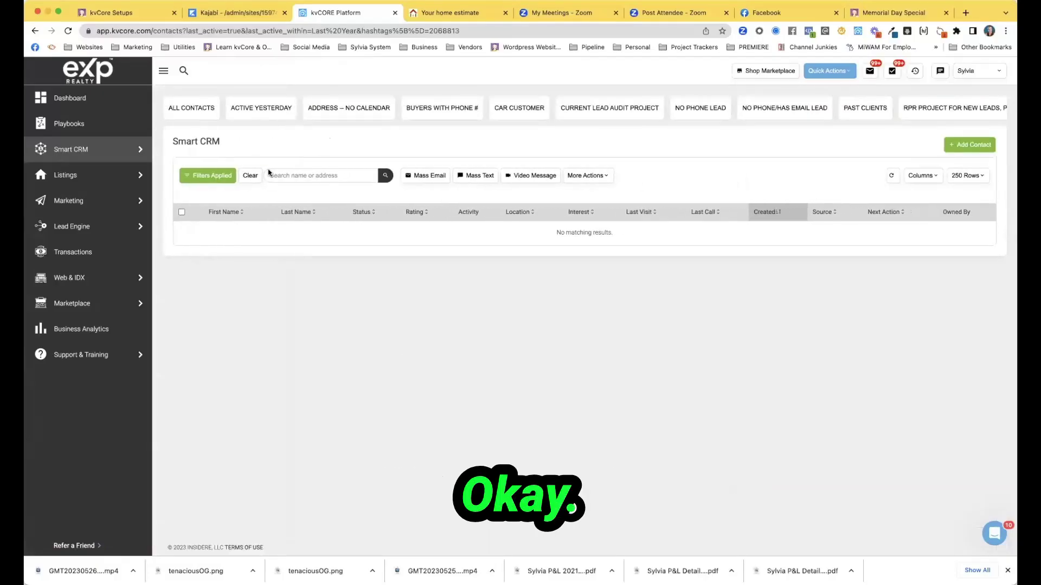
Clear the applied contact filters and open the templates of the Smart Campaigns
left_click(254, 177)
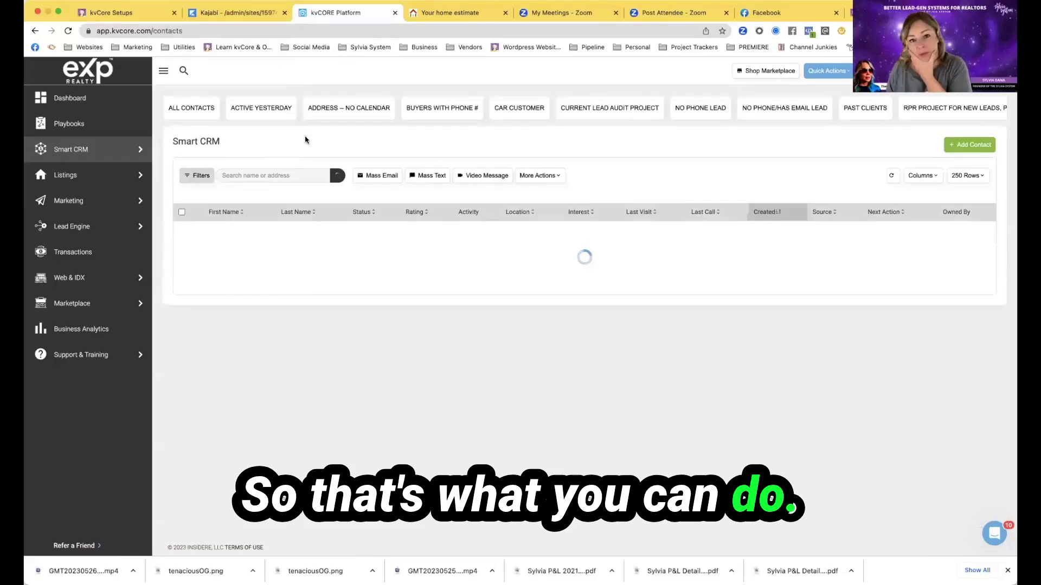
mouse_move(87, 175)
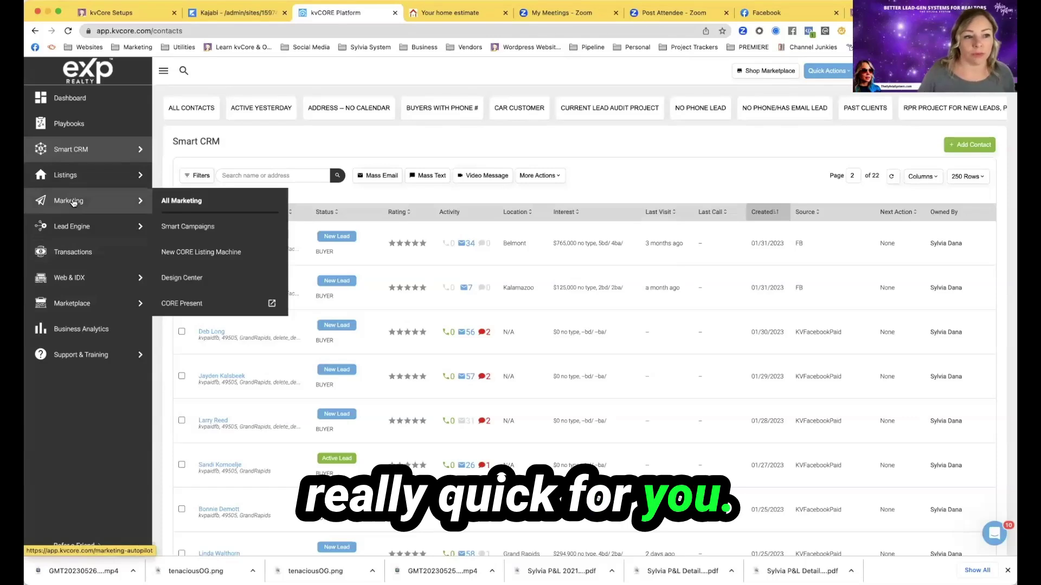
mouse_move(76, 143)
mouse_move(70, 200)
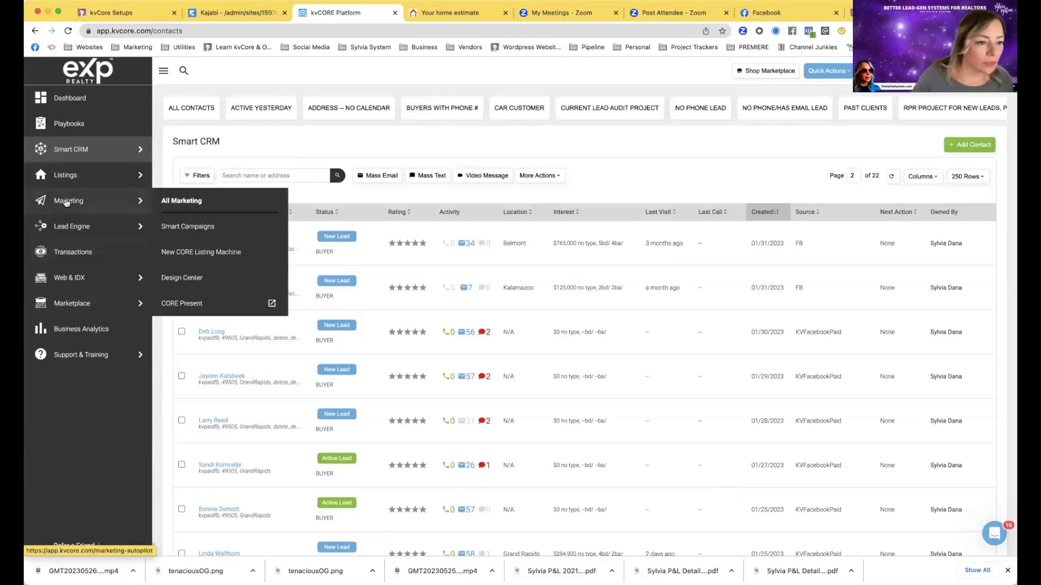
left_click(188, 222)
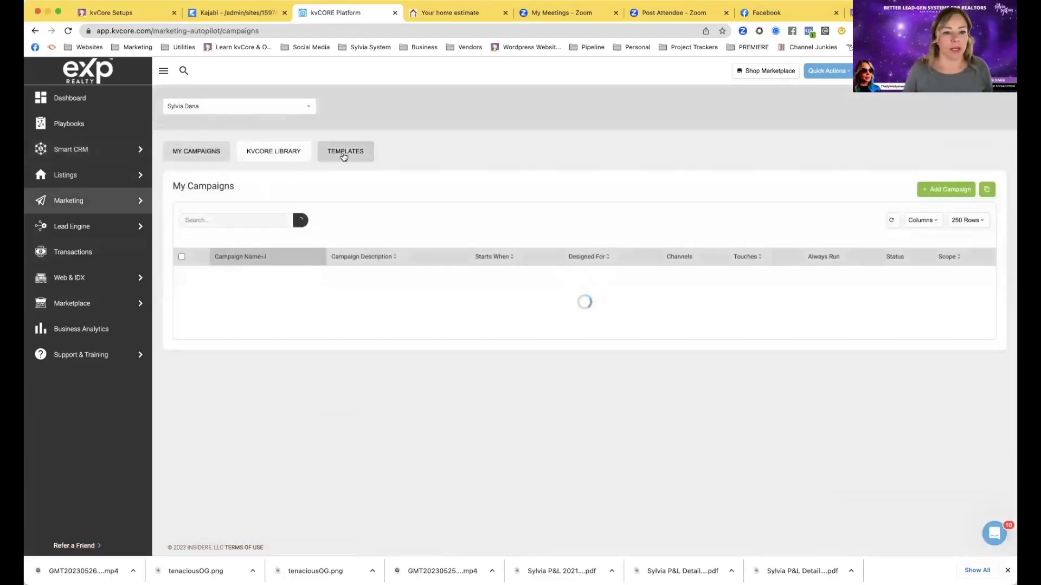
left_click(343, 156)
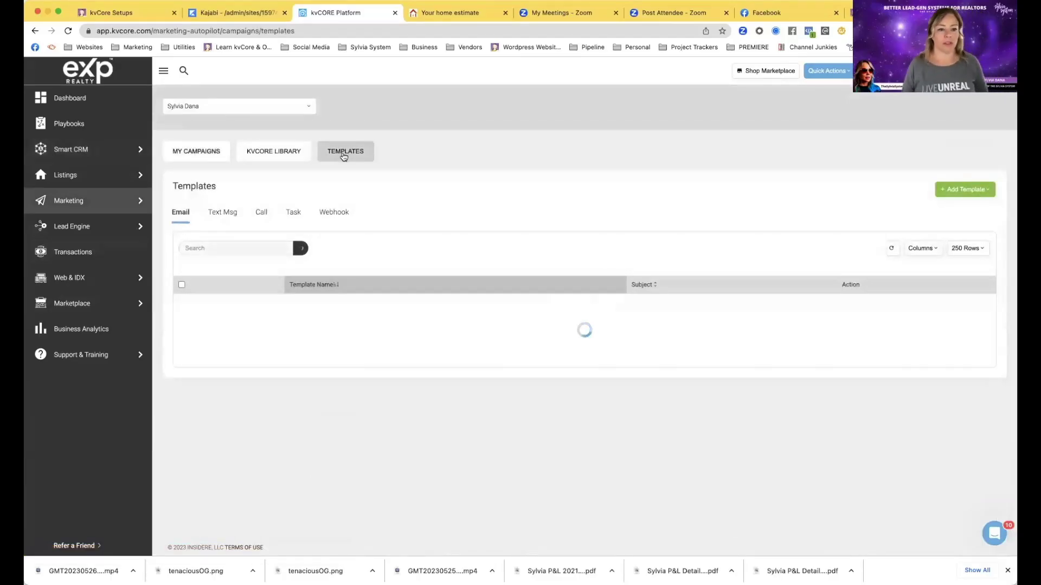
Search the email templates for "memorial" and empty the search field
left_click(237, 247)
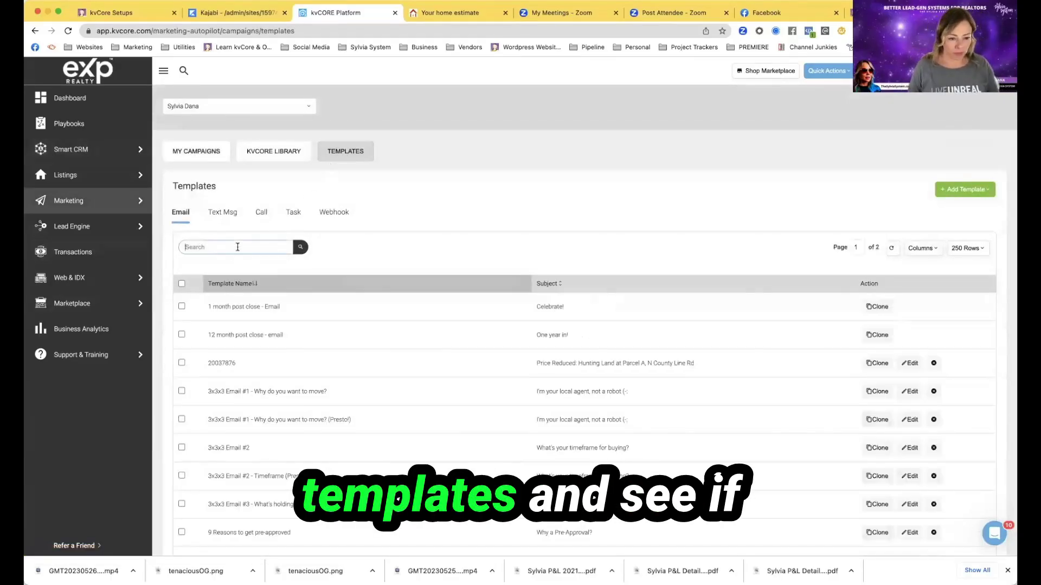
type("memoria")
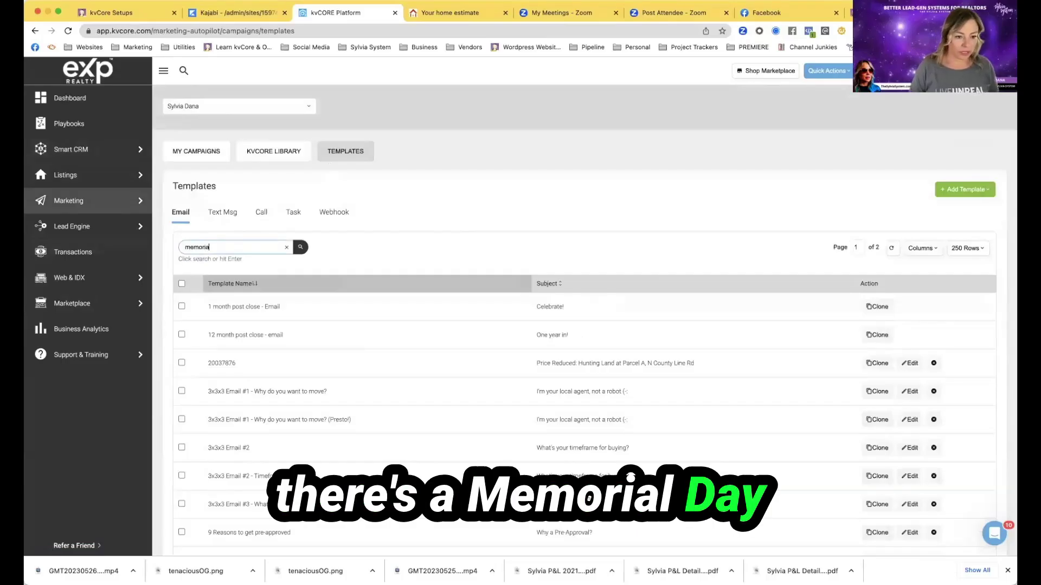
type("l")
key("Return")
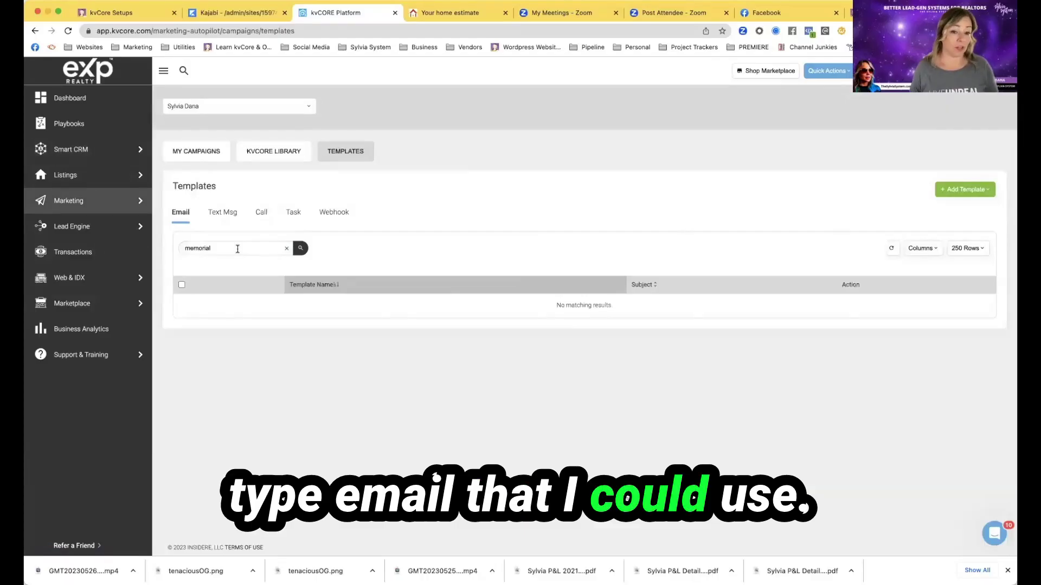
left_click_drag(238, 249, 178, 247)
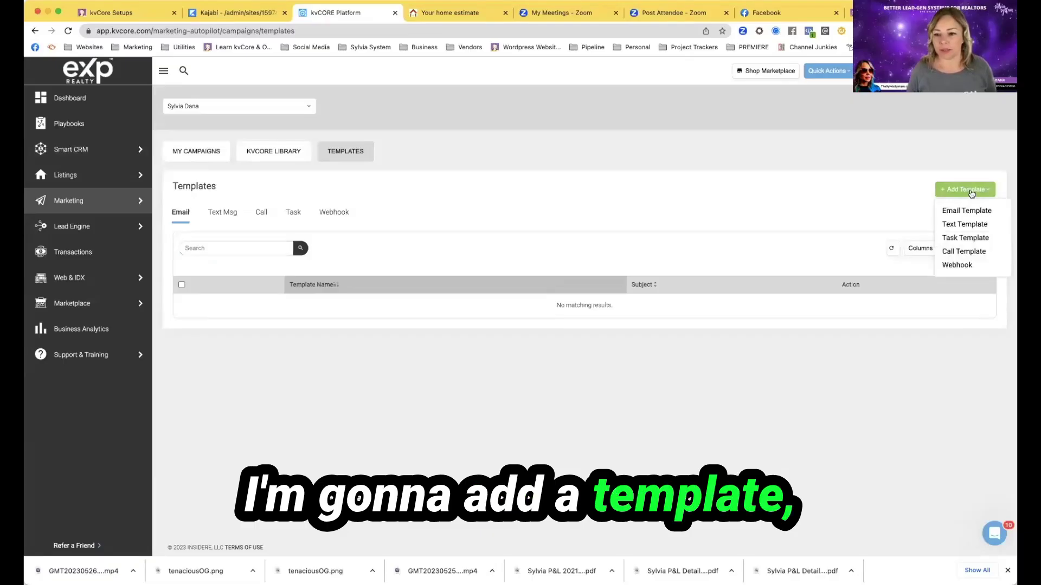
Start a new email template and switch it to the Advanced Editor, accepting the change of editor
left_click(967, 212)
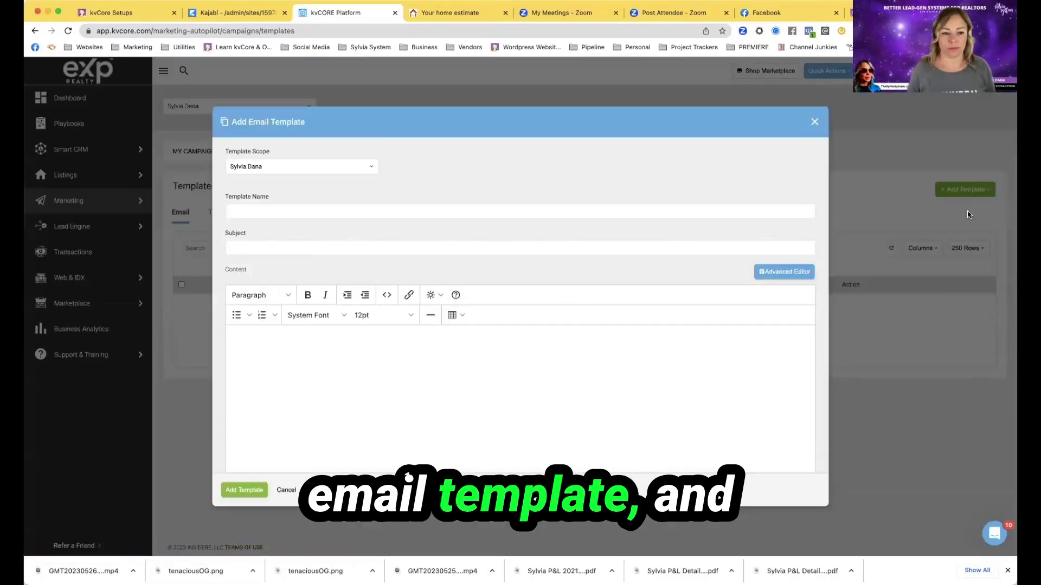
left_click(786, 275)
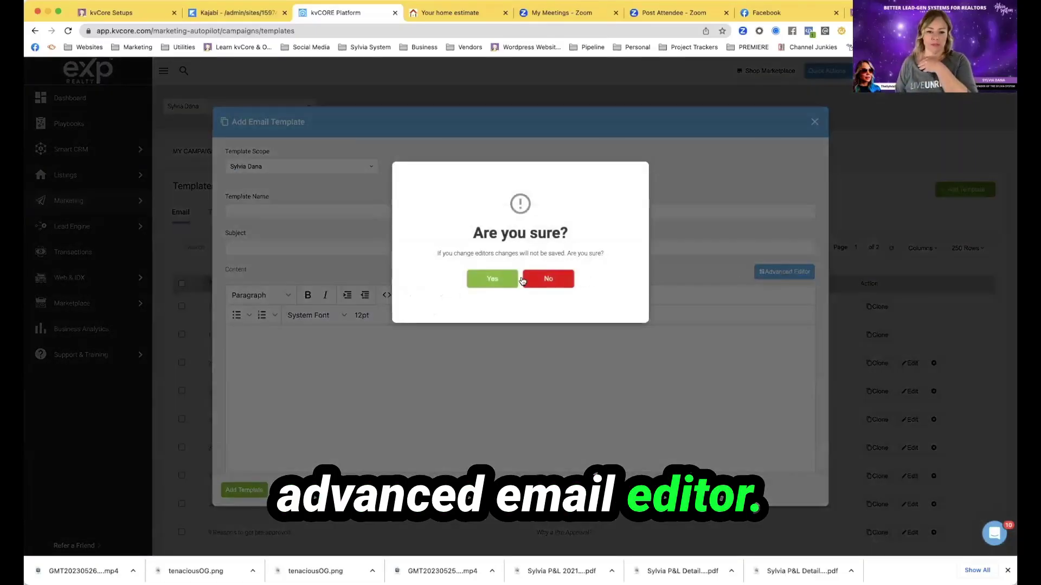
left_click(504, 279)
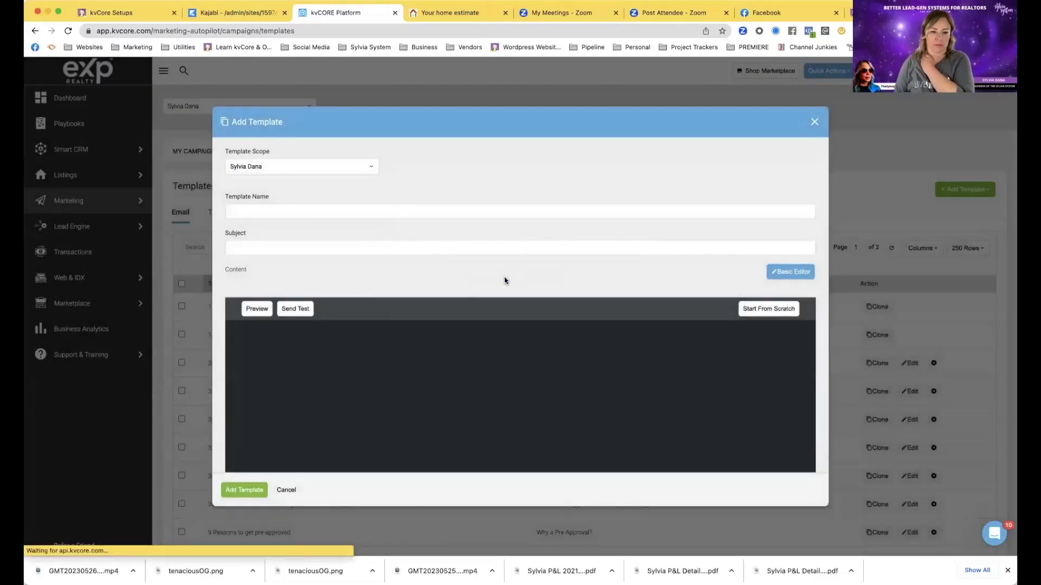
Name the template "Memorial Day 2023" and enter "Happy Memorial Day" as its subject
left_click(391, 212)
type("Memorial Day 202")
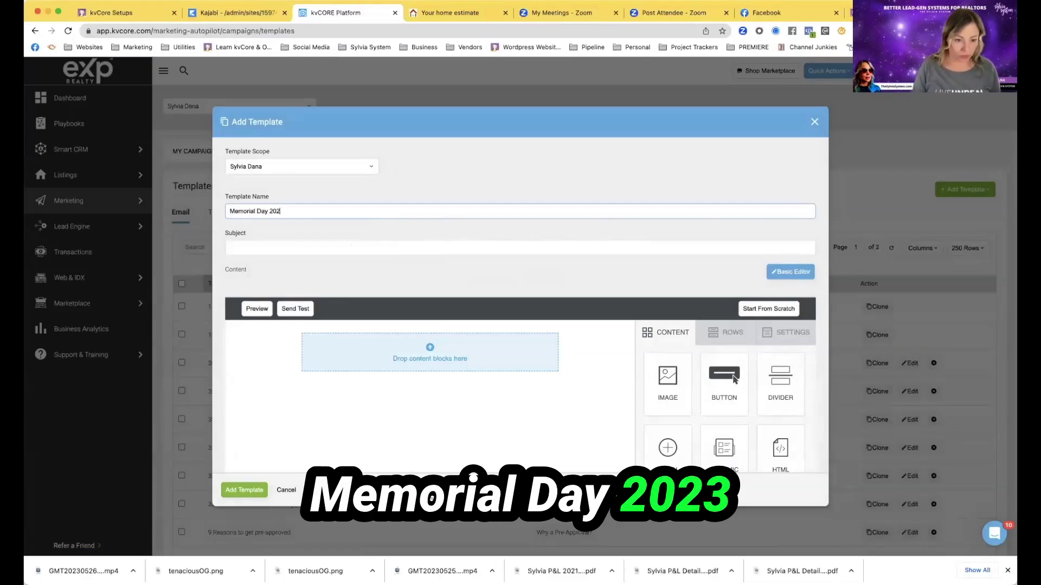
left_click(380, 248)
type("Happy Memorial Day")
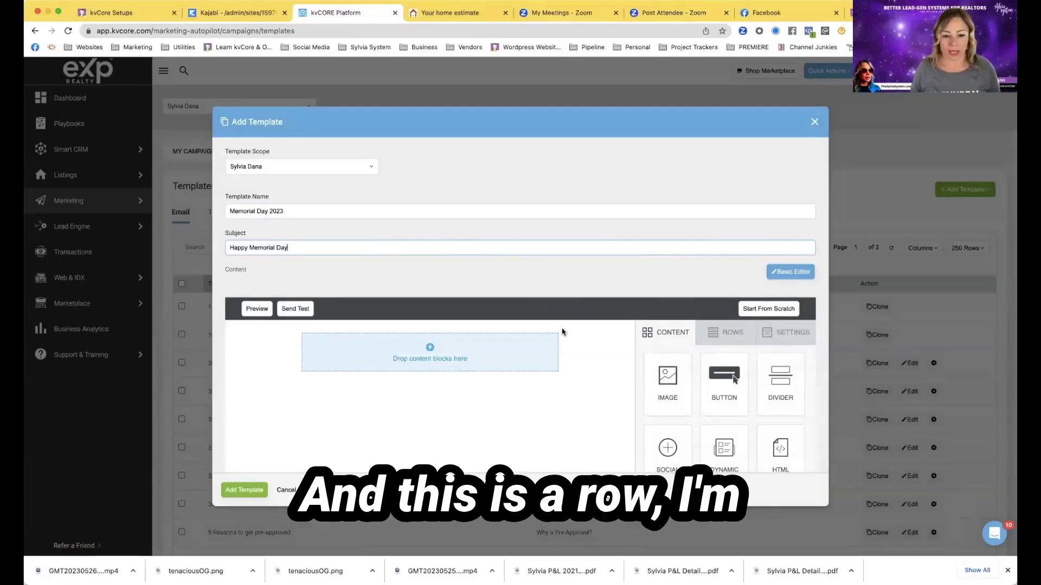
Add three more single-column rows to the email layout and place an image block in the first row
scroll(585, 311, "down", 3)
left_click(713, 224)
left_click_drag(658, 255, 444, 293)
left_click_drag(667, 250, 420, 333)
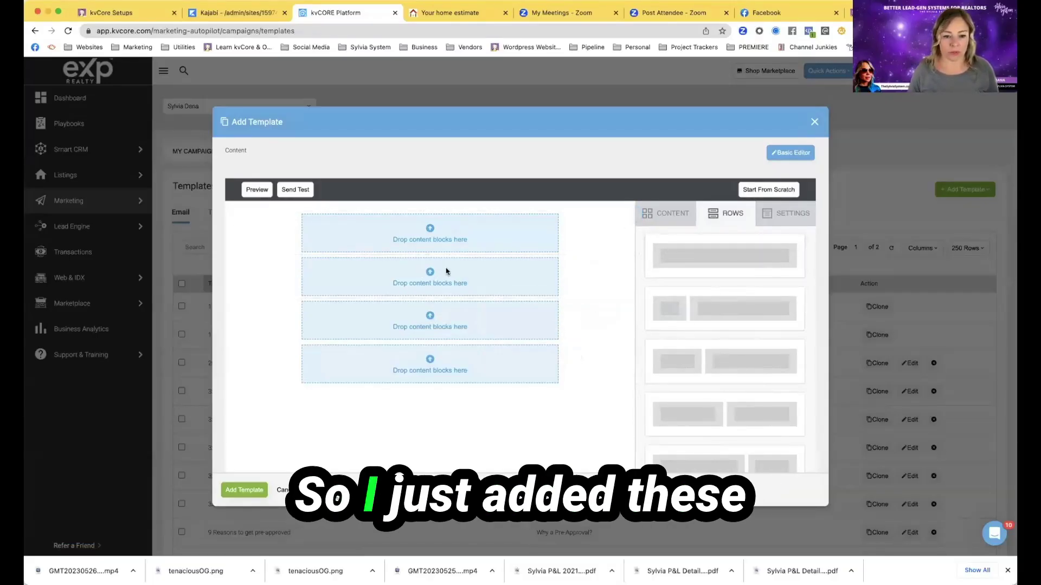
left_click(672, 214)
left_click_drag(668, 260, 469, 250)
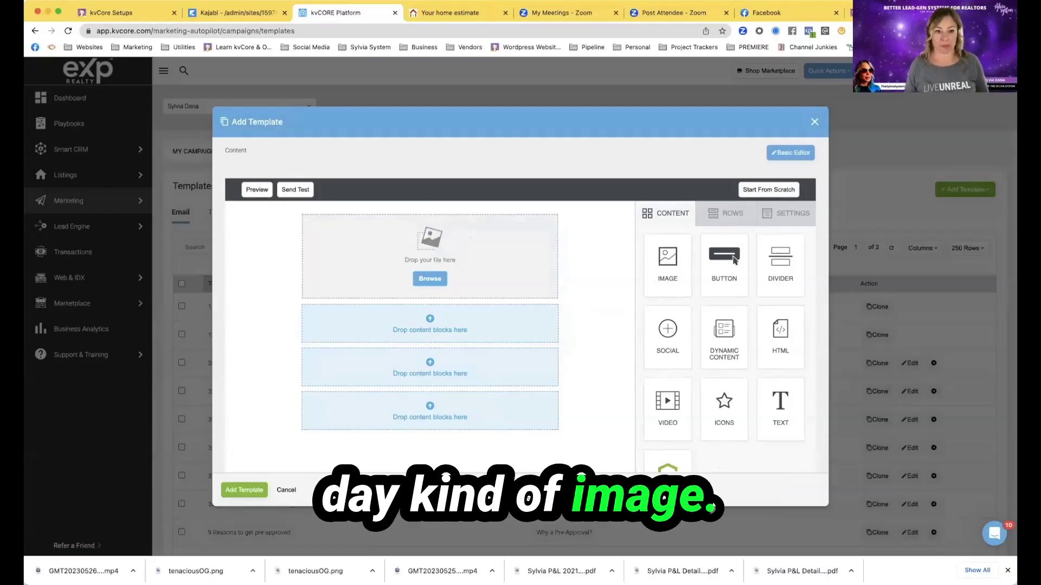
Open Unsplash in a new browser tab and search for "memorial day" images
key("super+t")
type("unsplash")
key("Return")
left_click(521, 283)
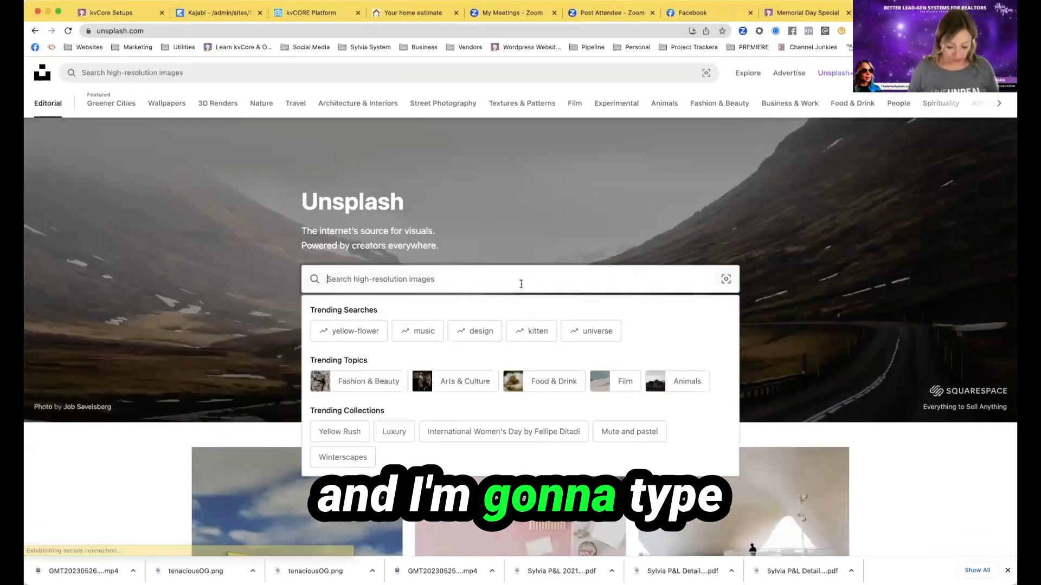
type("mem")
key("BackSpace")
key("BackSpace")
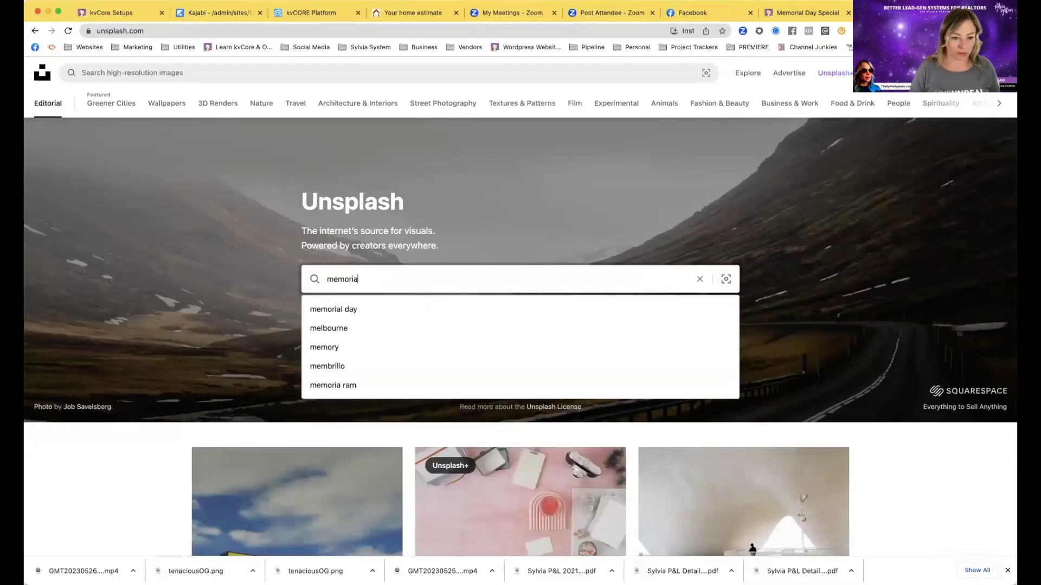
left_click(517, 309)
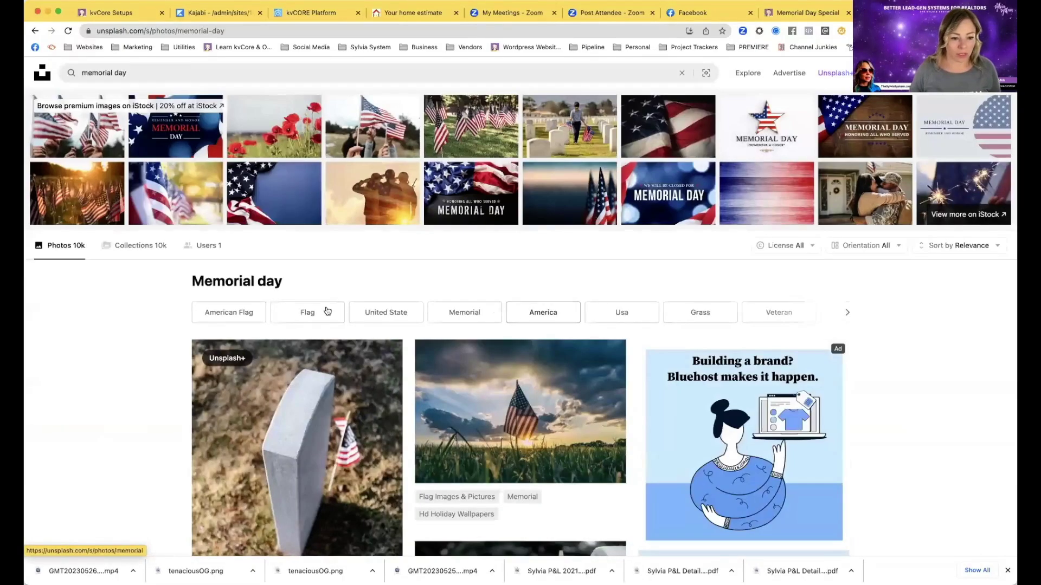
Browse the Memorial Day photos and download the one of an American flag in the grass at sunset
scroll(328, 308, "down", 1)
scroll(327, 308, "down", 10)
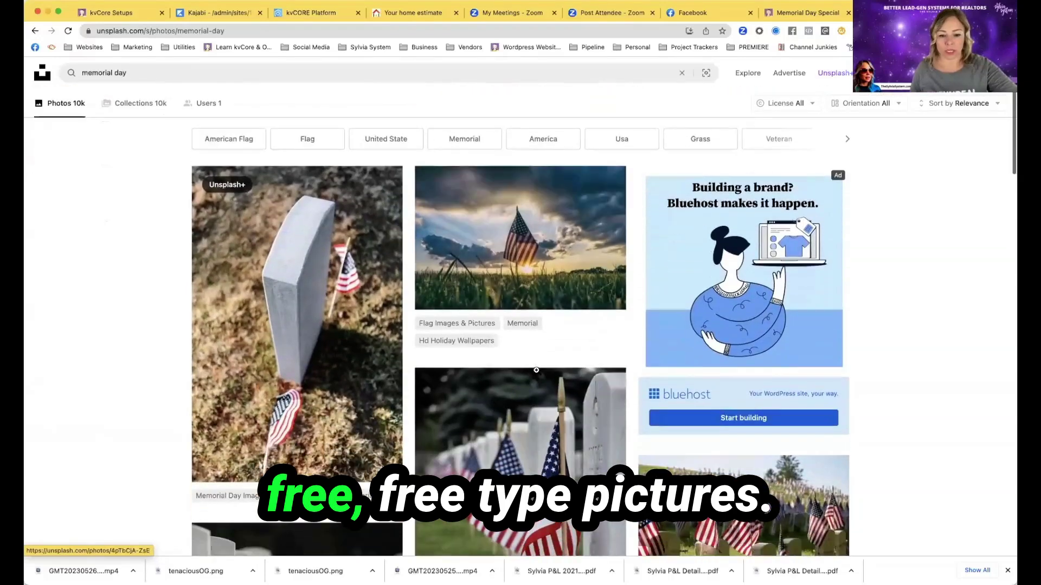
scroll(502, 339, "down", 10)
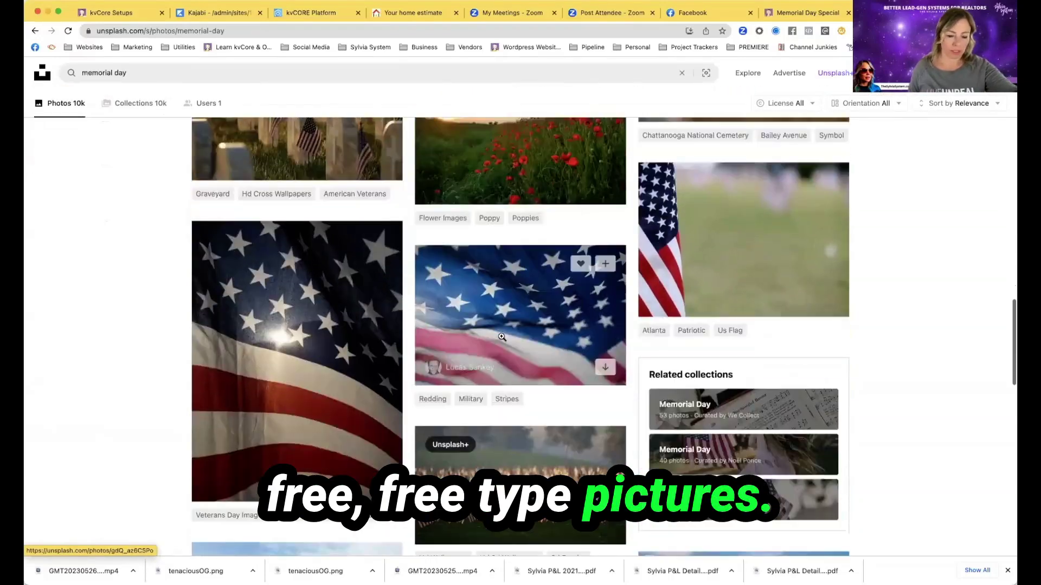
scroll(502, 339, "down", 5)
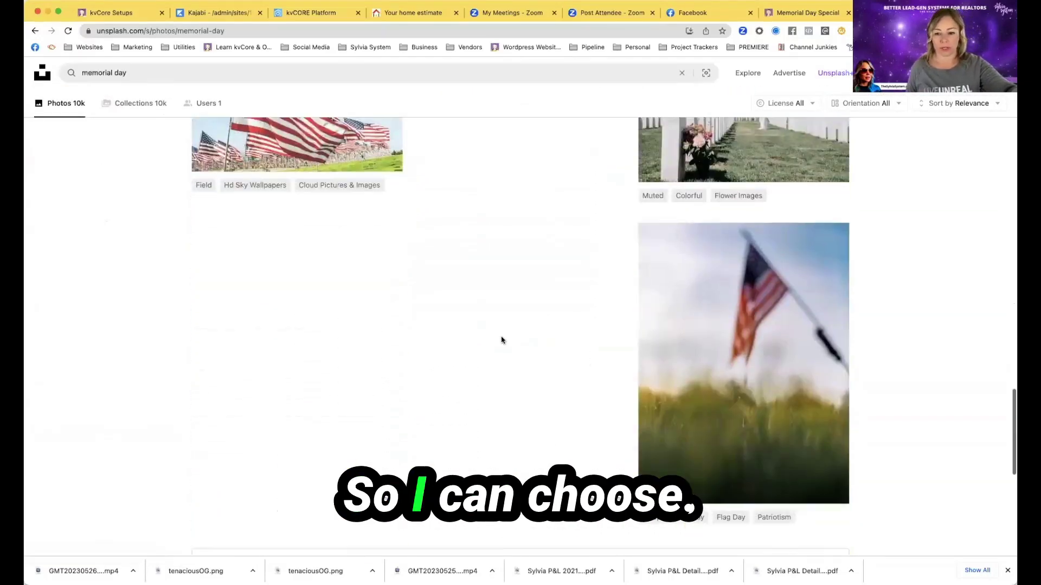
scroll(502, 341, "up", 7)
scroll(502, 340, "up", 4)
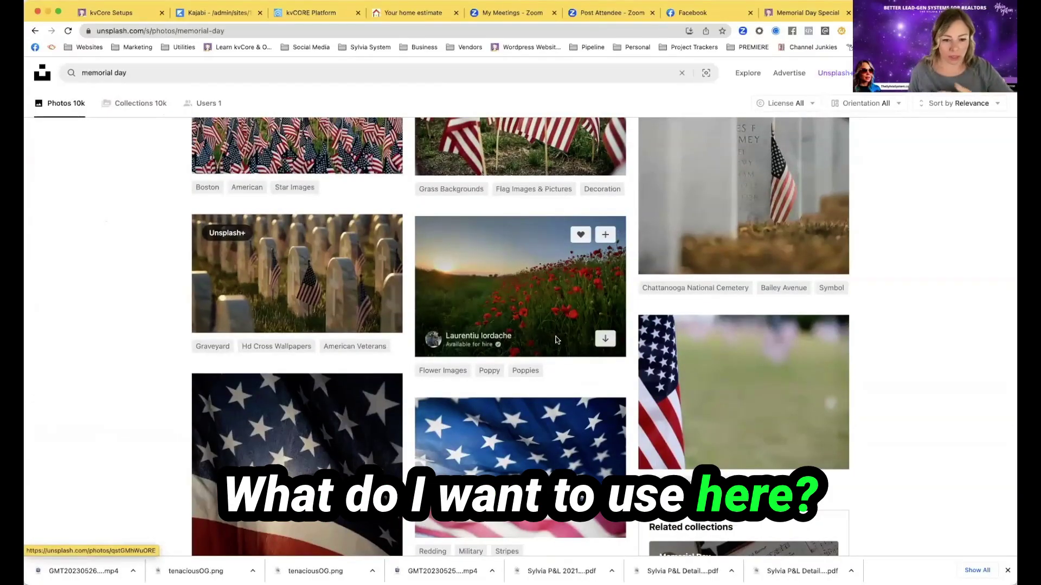
scroll(556, 339, "up", 15)
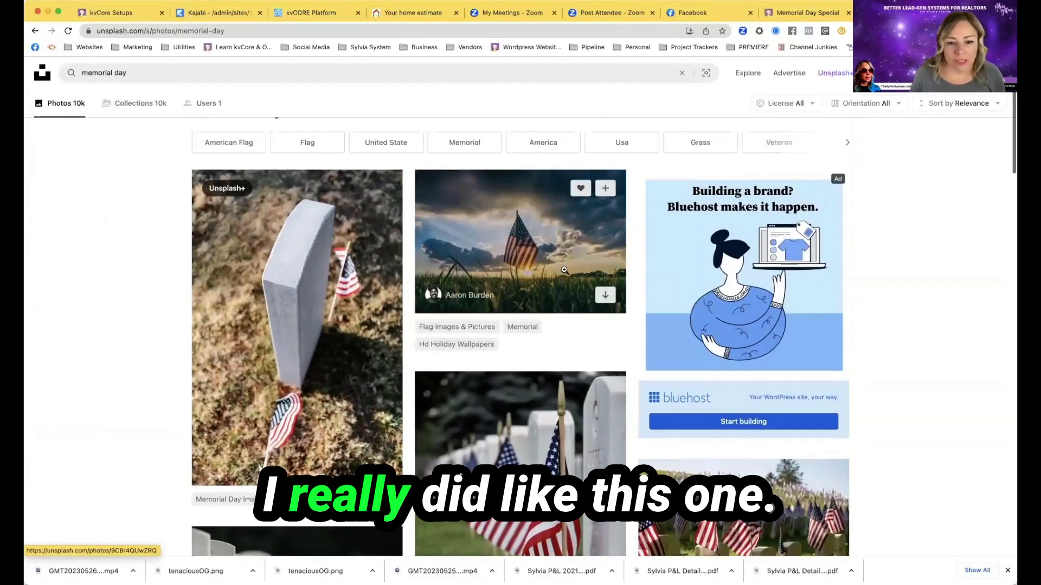
left_click(605, 295)
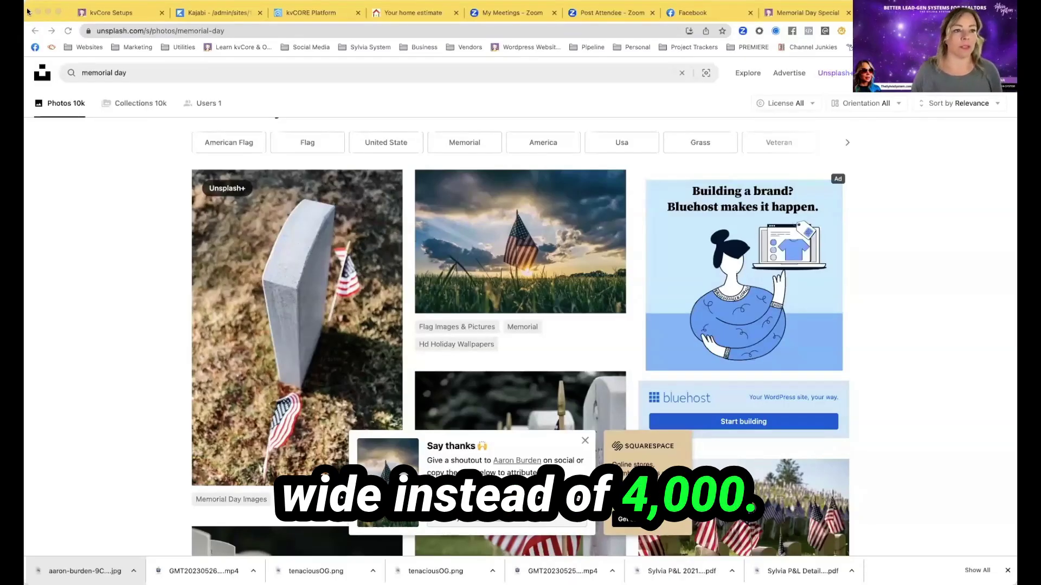
Return to the kvCORE template and upload the downloaded flag photo into the image block
left_click(288, 13)
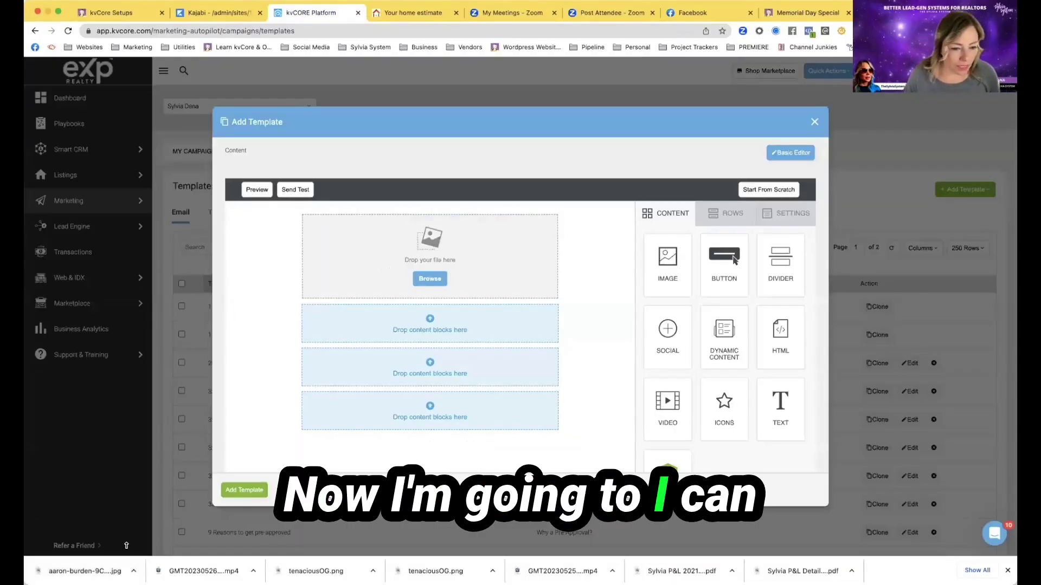
left_click_drag(99, 571, 185, 471)
left_click_drag(373, 263, 373, 263)
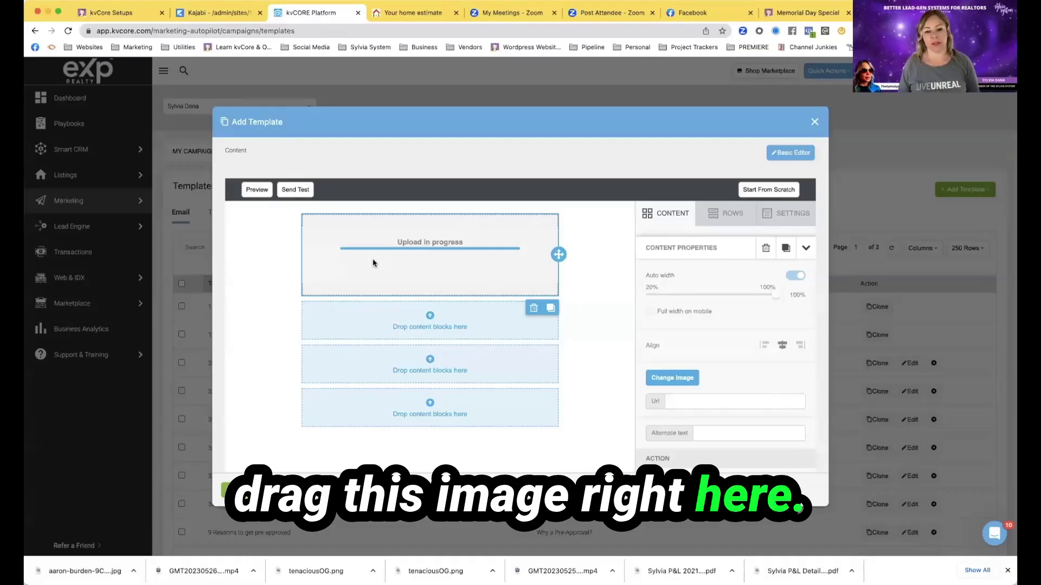
scroll(286, 312, "down", 1)
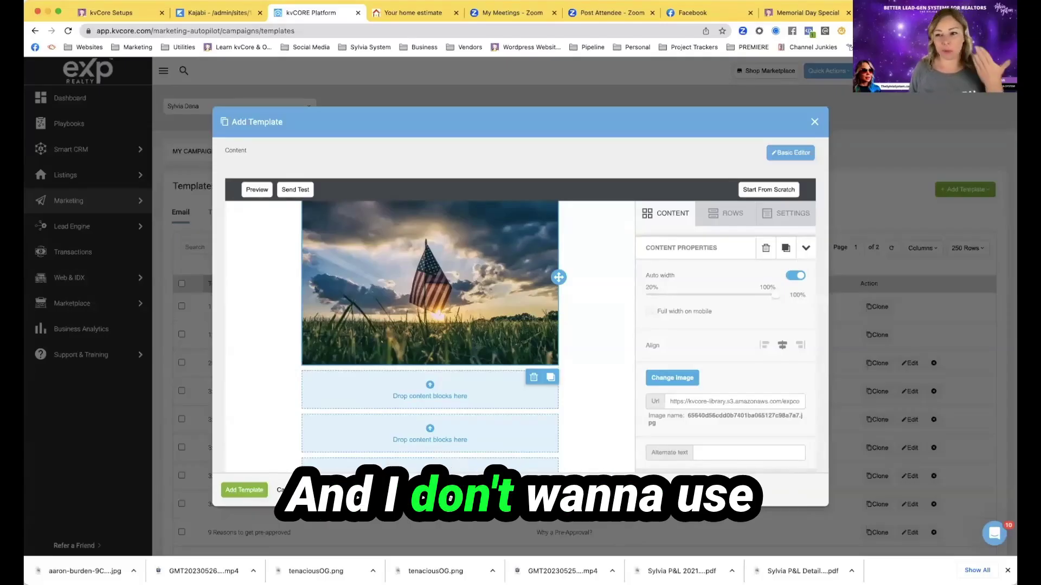
Open ChatGPT in a new tab, request a Memorial Day email for the United States and have it made shorter and sweeter
key("super+t")
type("chat")
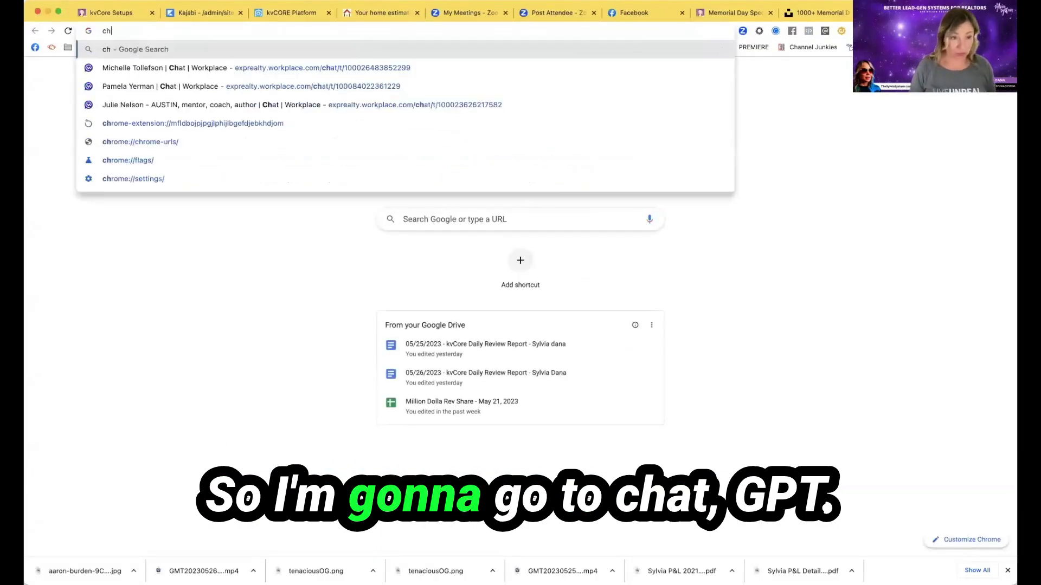
key("Return")
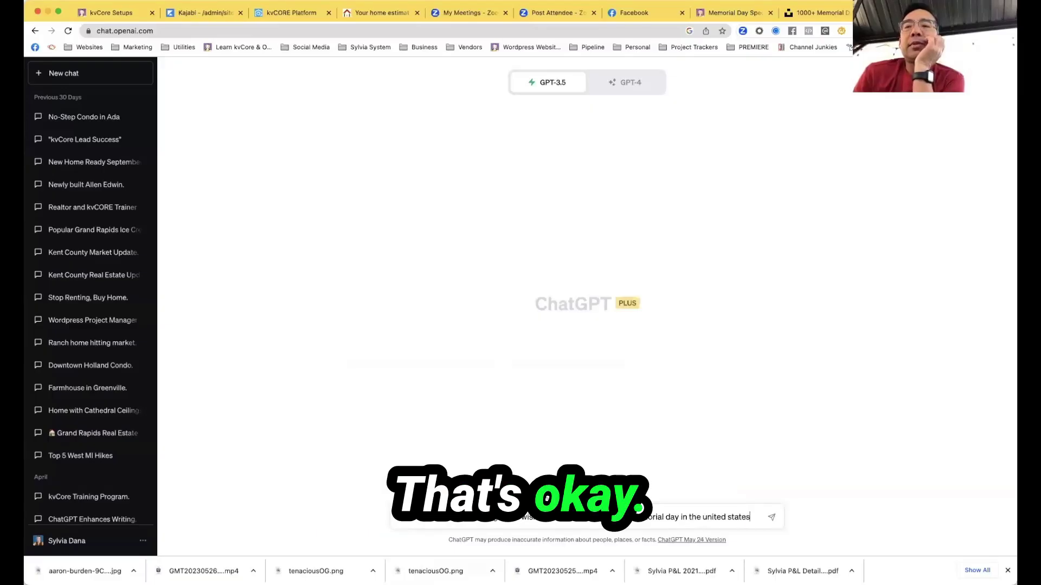
key("Return")
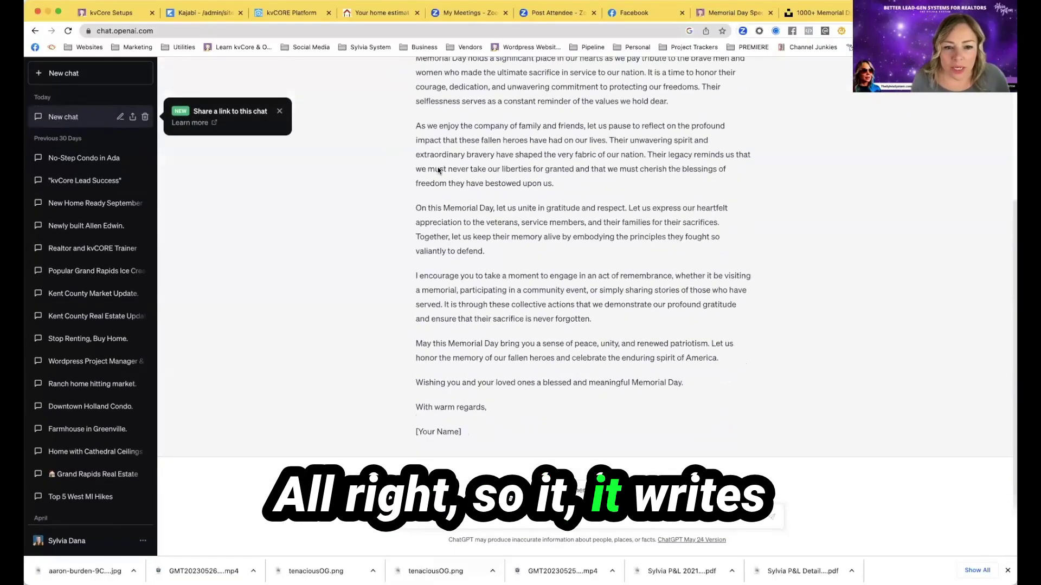
scroll(500, 194, "up", 3)
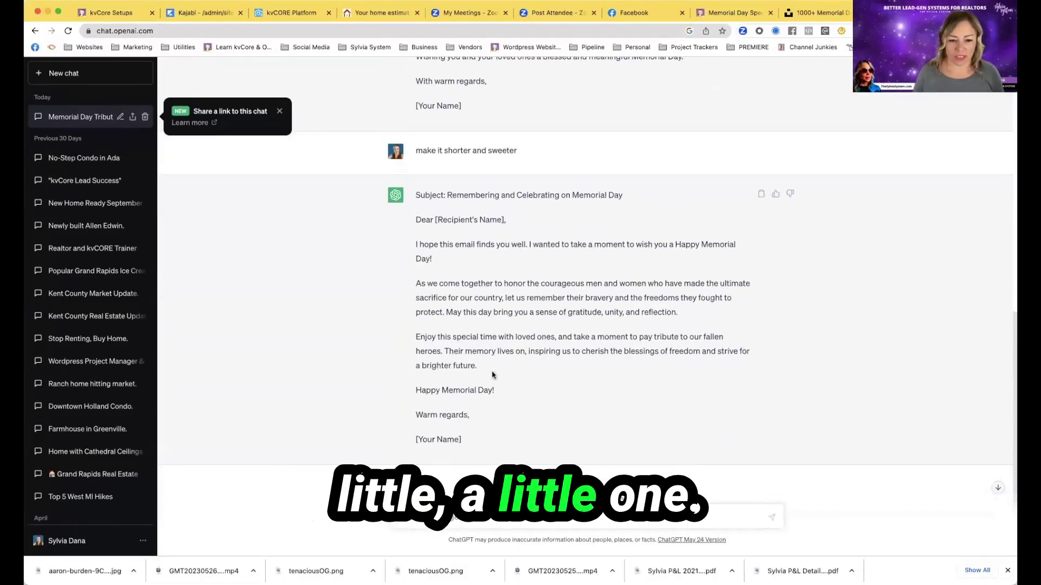
Copy the three body paragraphs of the shortened ChatGPT email and paste them into a new note in the Notes app
left_click_drag(491, 373, 417, 243)
key("super+c")
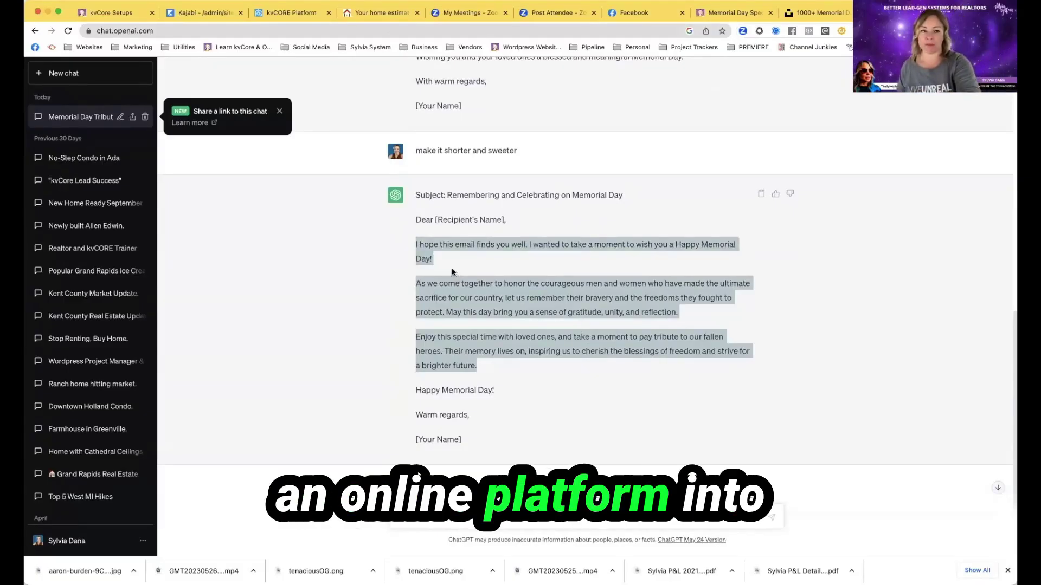
left_click(269, 16)
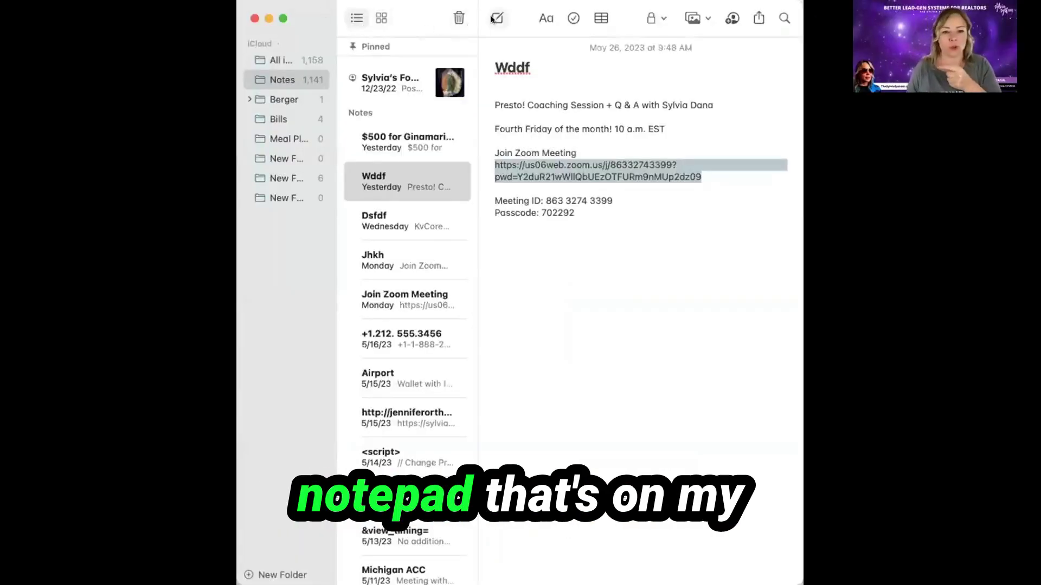
left_click(498, 18)
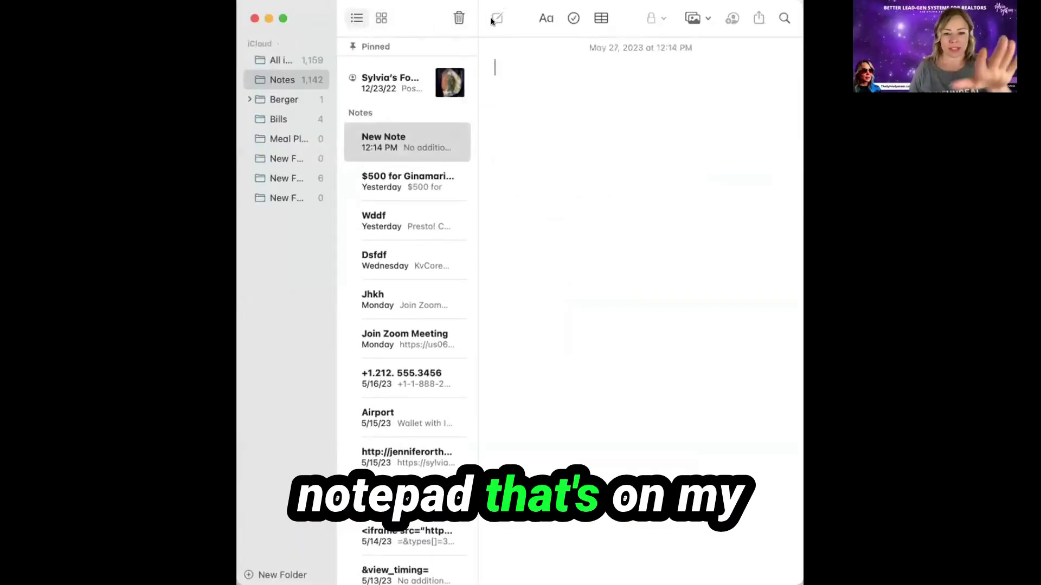
left_click(510, 128)
key("super+v")
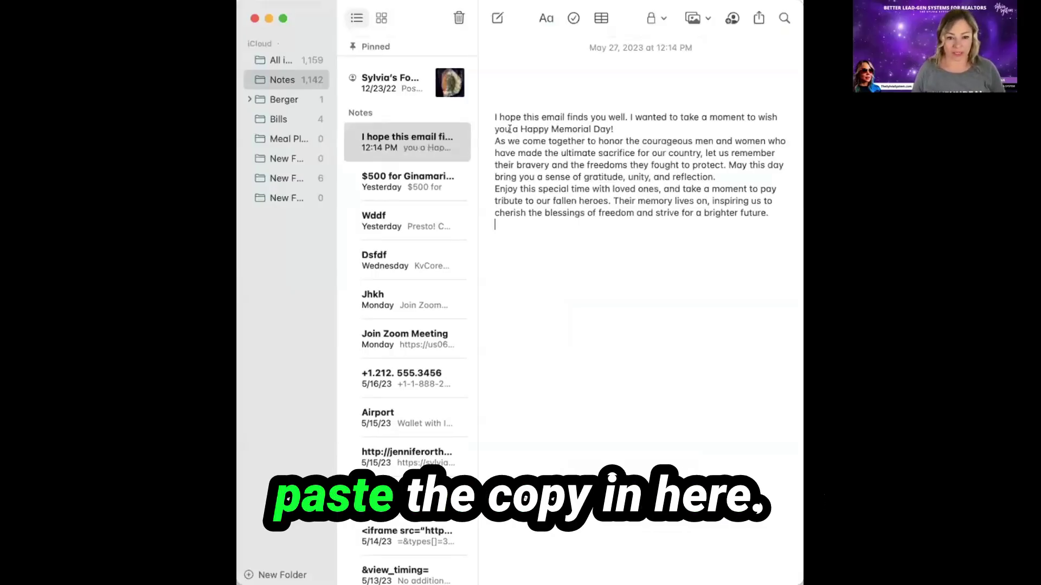
Copy the message from the note and paste it into a new text block below the flag photo in the kvCORE template
left_click_drag(500, 123, 737, 224)
key("super+c")
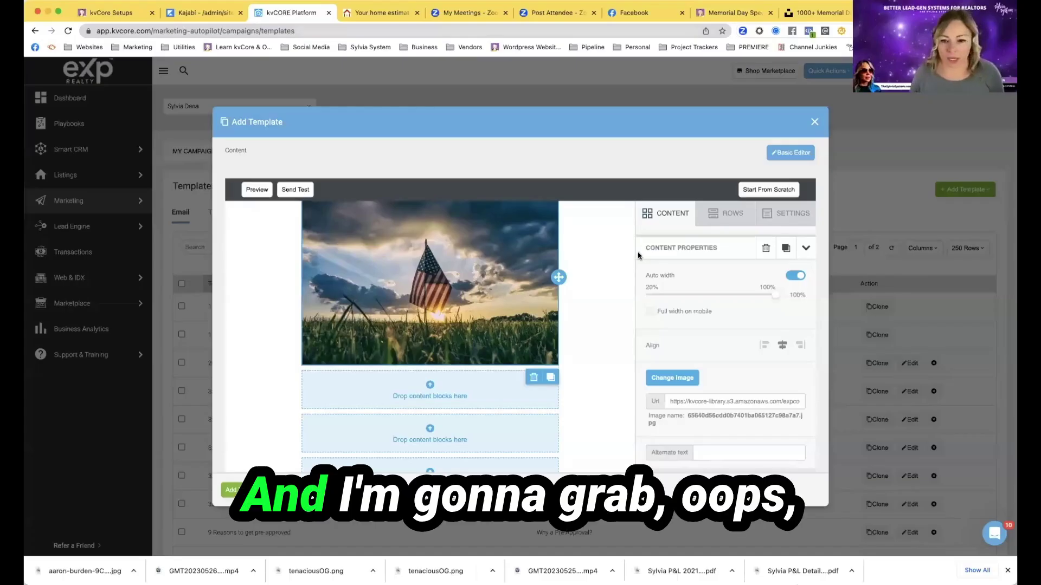
scroll(662, 260, "up", 3)
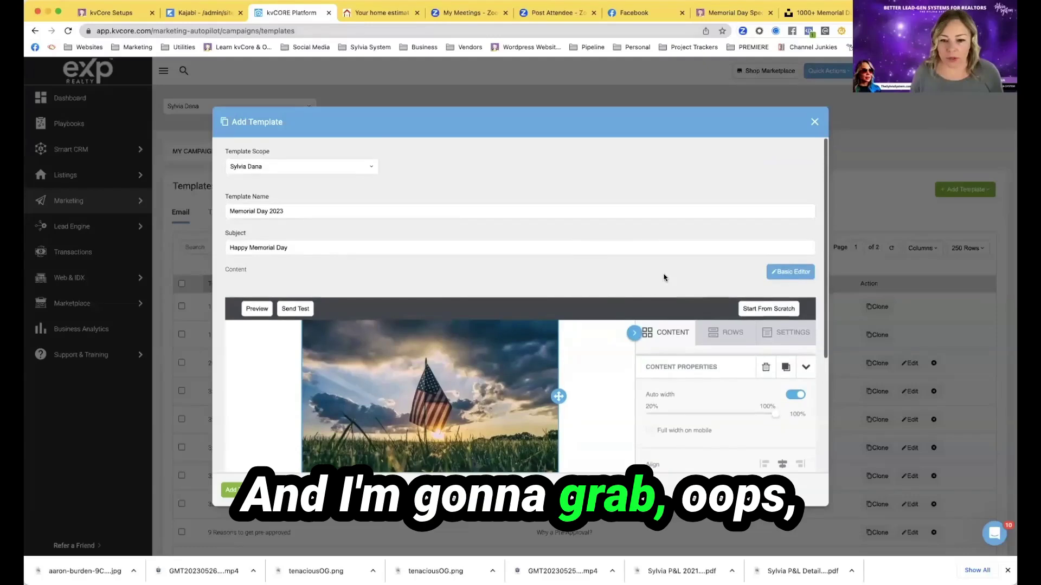
left_click(609, 367)
scroll(609, 367, "down", 2)
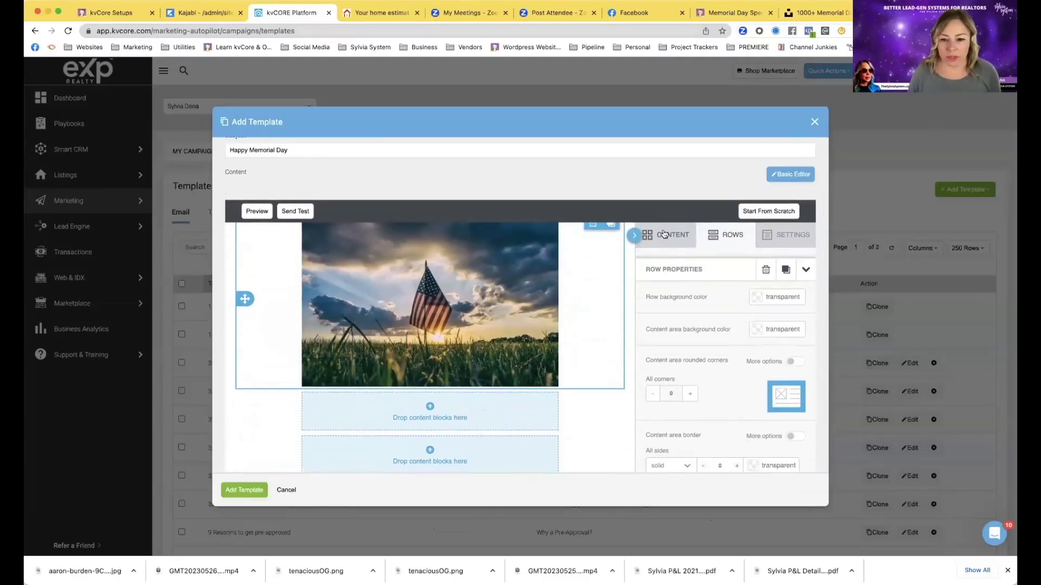
left_click(664, 234)
scroll(551, 372, "down", 2)
mouse_move(781, 353)
left_mouse_down()
mouse_move(506, 346)
mouse_move(427, 363)
mouse_move(305, 348)
left_mouse_up()
left_click(455, 349)
key("super+v")
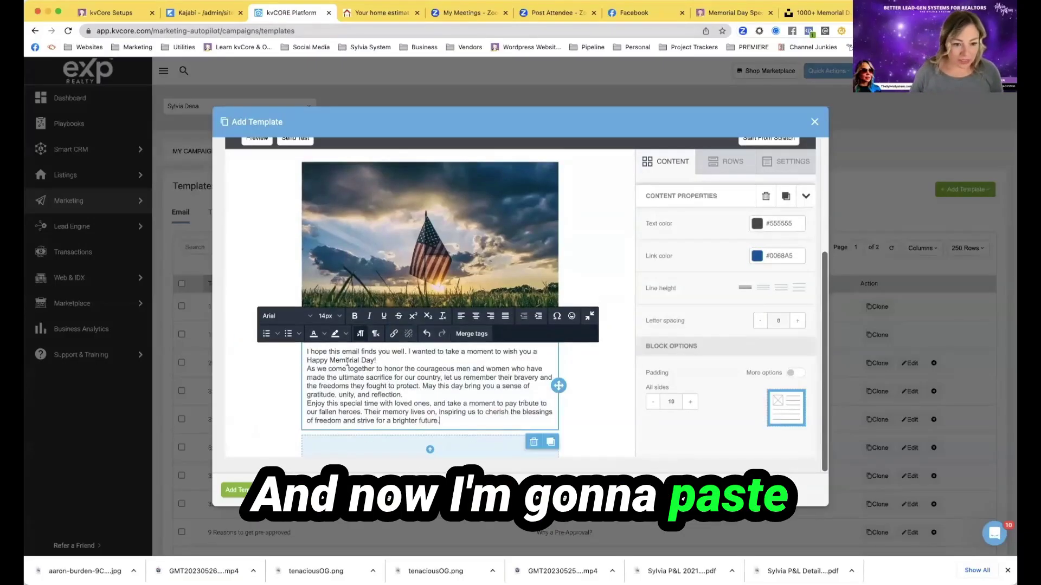
Separate the three paragraphs of the Memorial Day message with blank lines
left_click(385, 360)
key("Return")
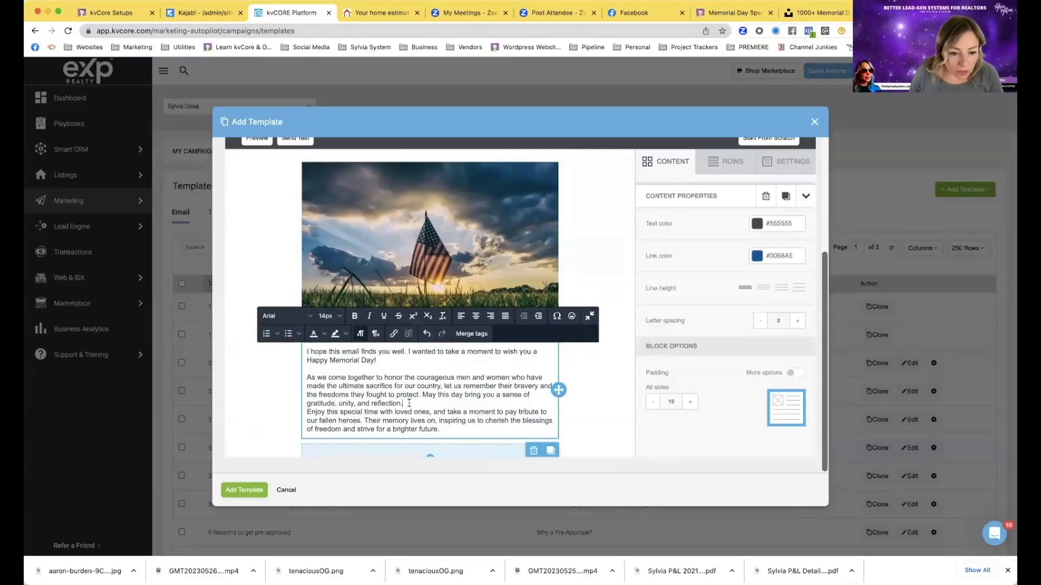
key("Return")
scroll(415, 407, "down", 1)
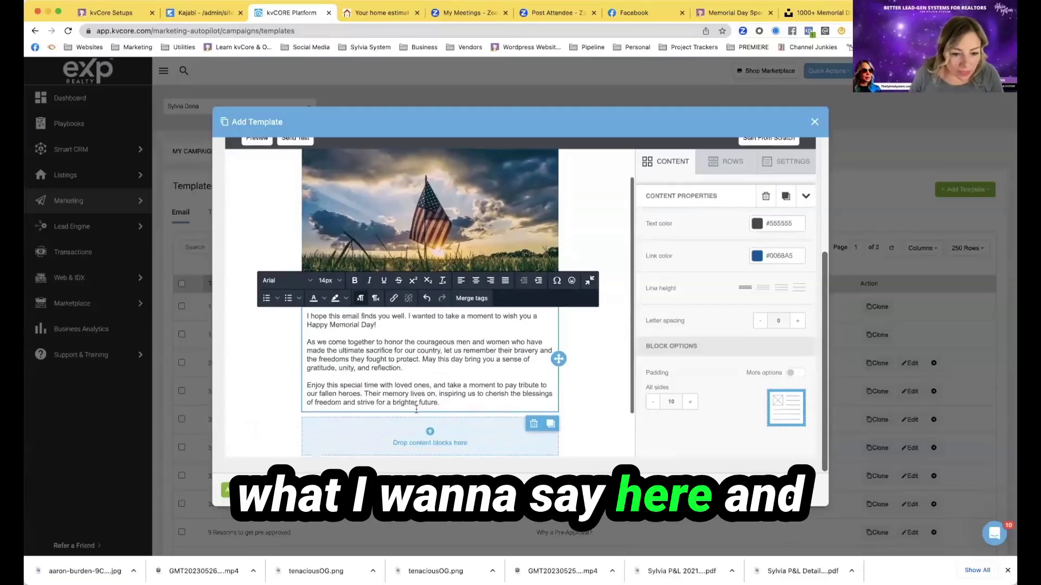
Add the greeting "Hi {first_name} -" above the first paragraph with the First Name merge tag, followed by a blank line
left_click(306, 317)
key("Return")
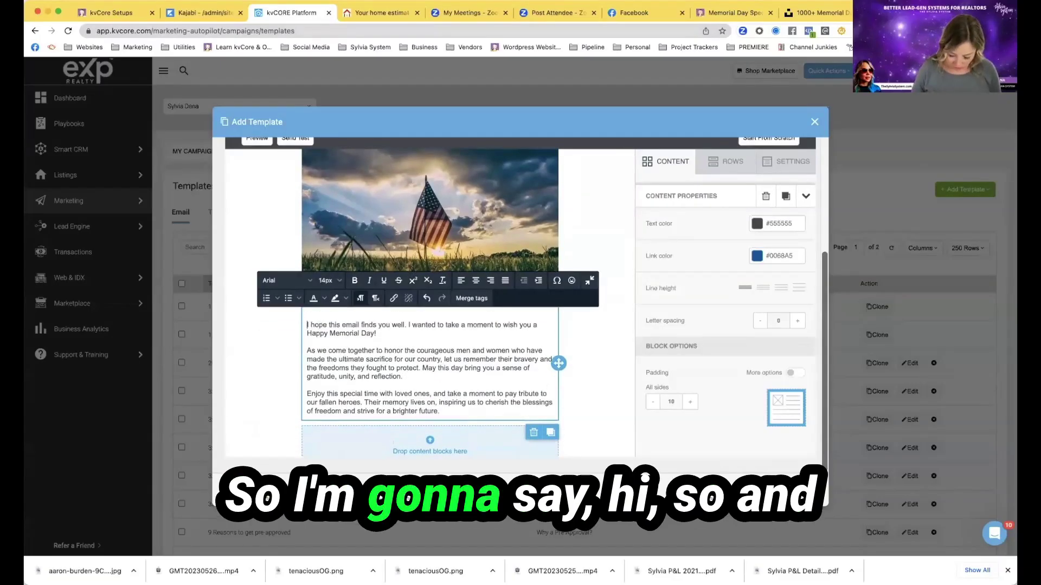
type("Hi")
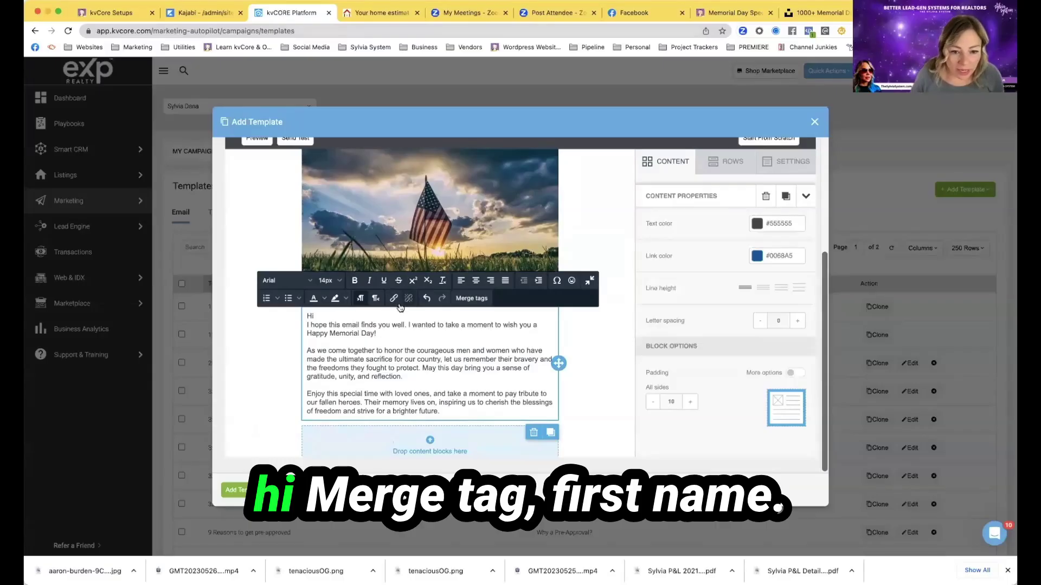
left_click(471, 298)
left_click(508, 191)
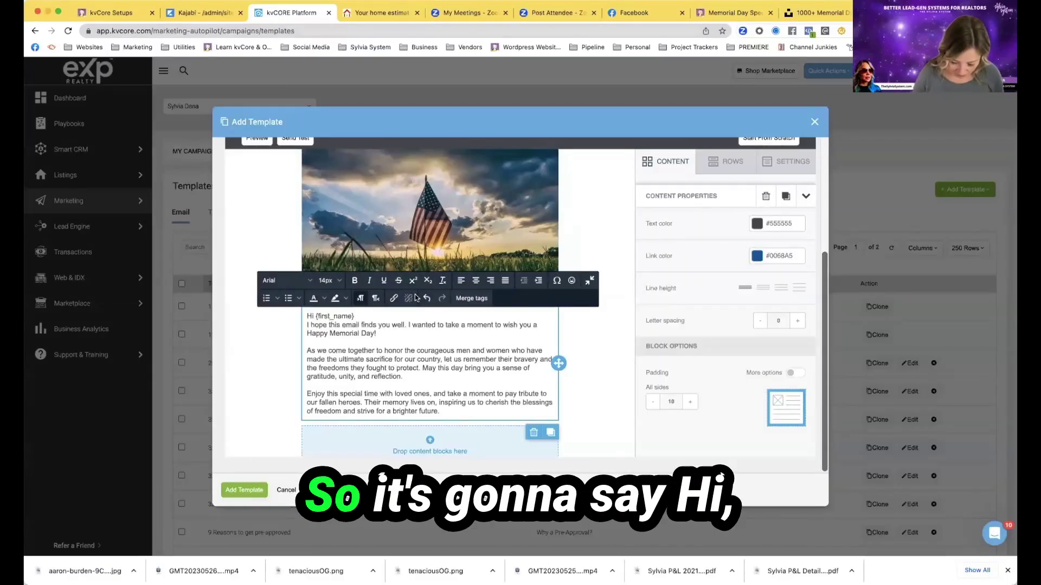
key("Return")
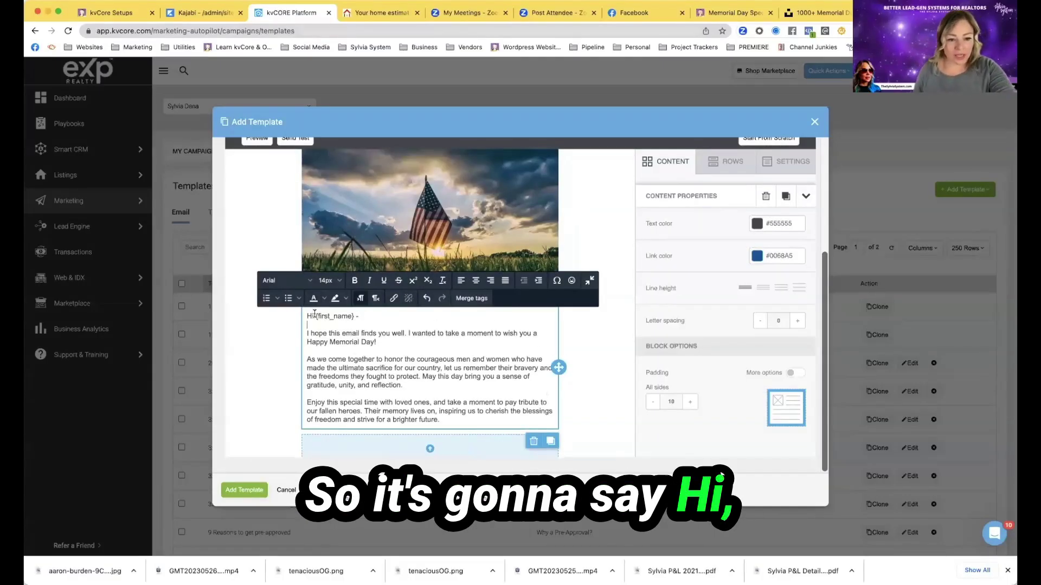
Add a second text block in the empty row directly below the message
scroll(363, 349, "down", 1)
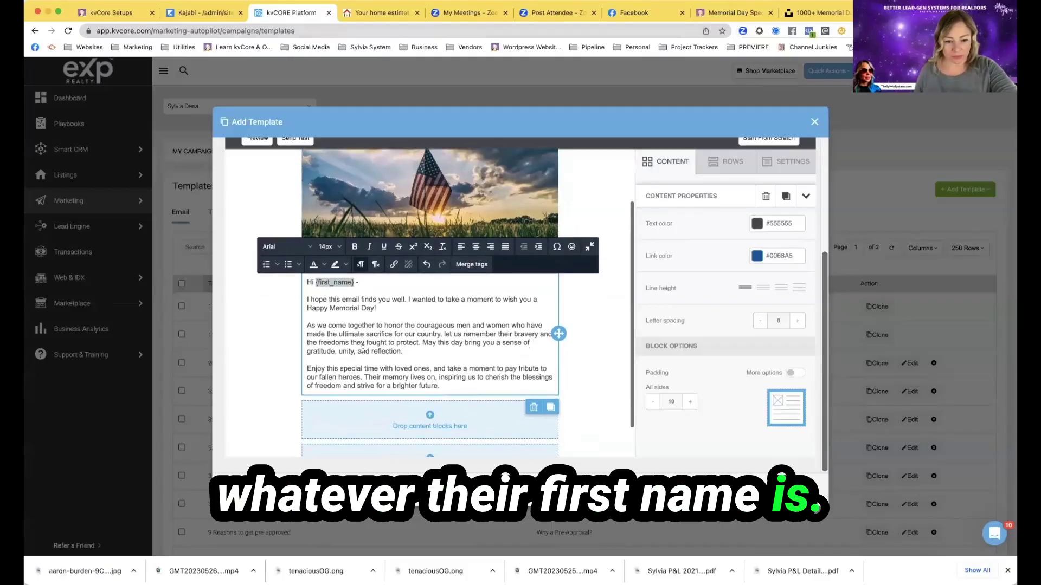
scroll(364, 347, "down", 1)
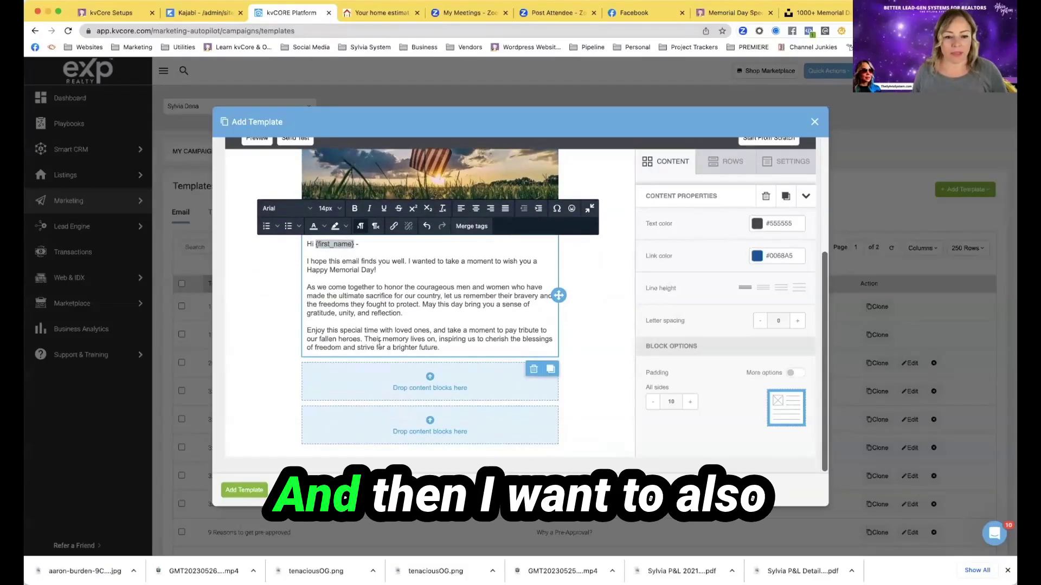
left_click(430, 379)
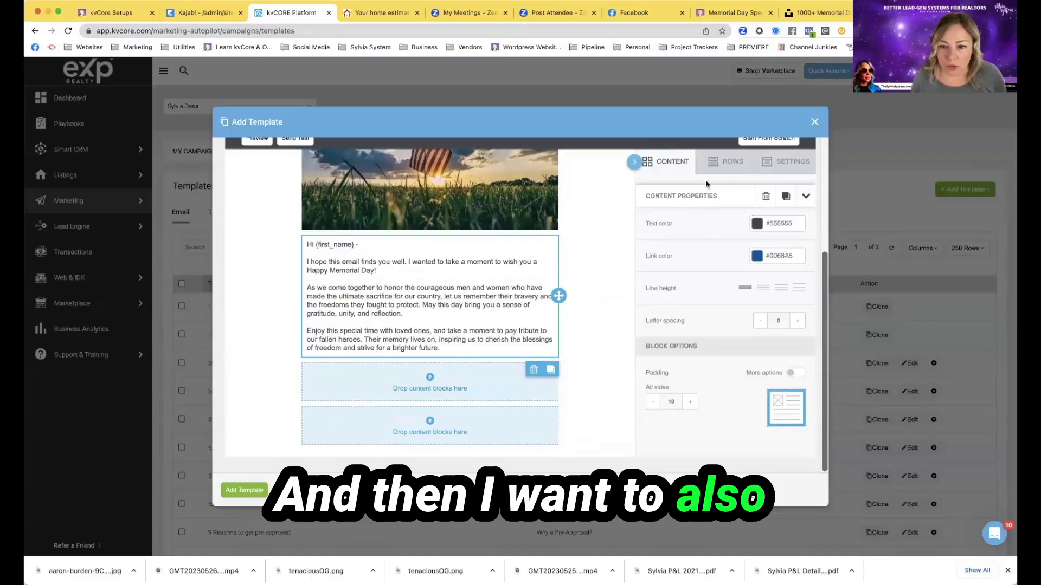
left_click(714, 163)
left_click(672, 166)
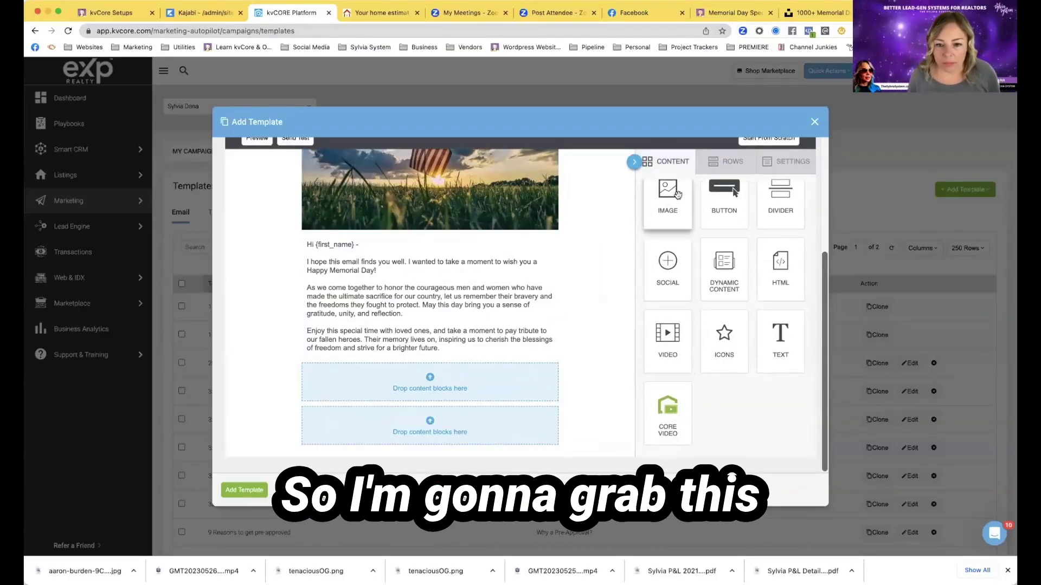
left_click_drag(776, 324, 444, 388)
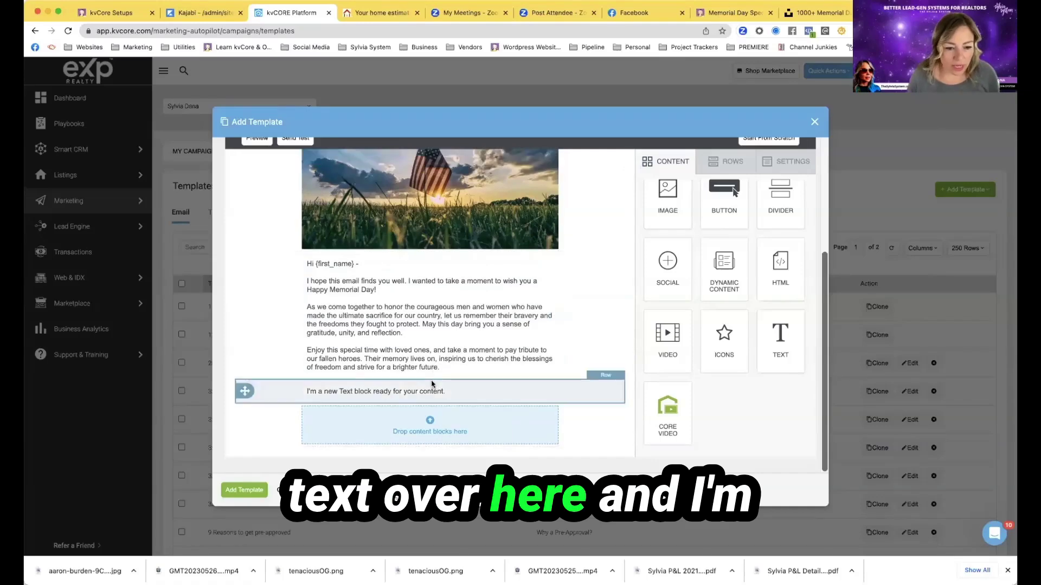
Replace the placeholder text in the new block with the {agent_signature} merge tag
left_click(313, 386)
key("BackSpace")
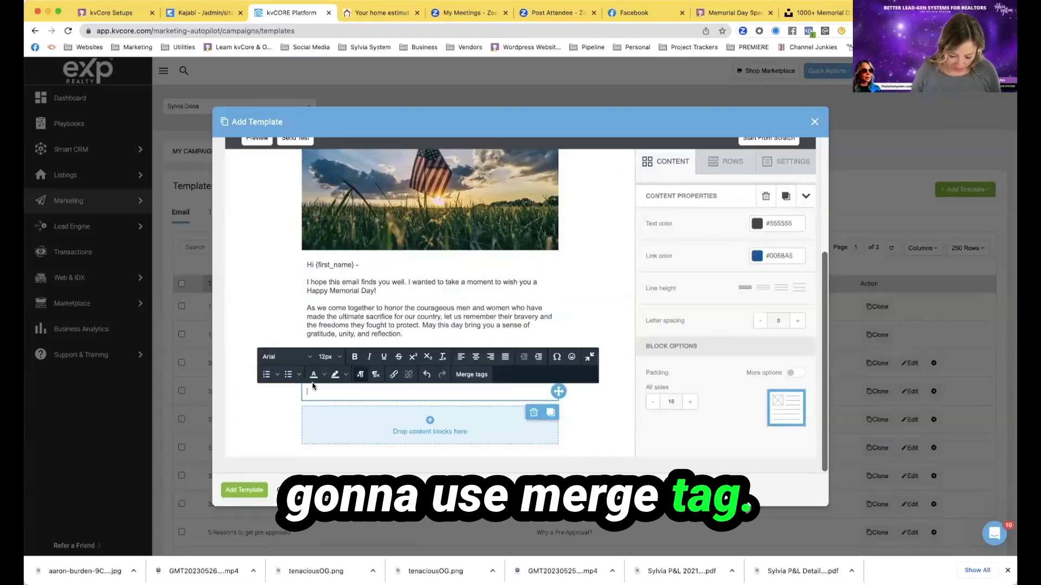
type("{")
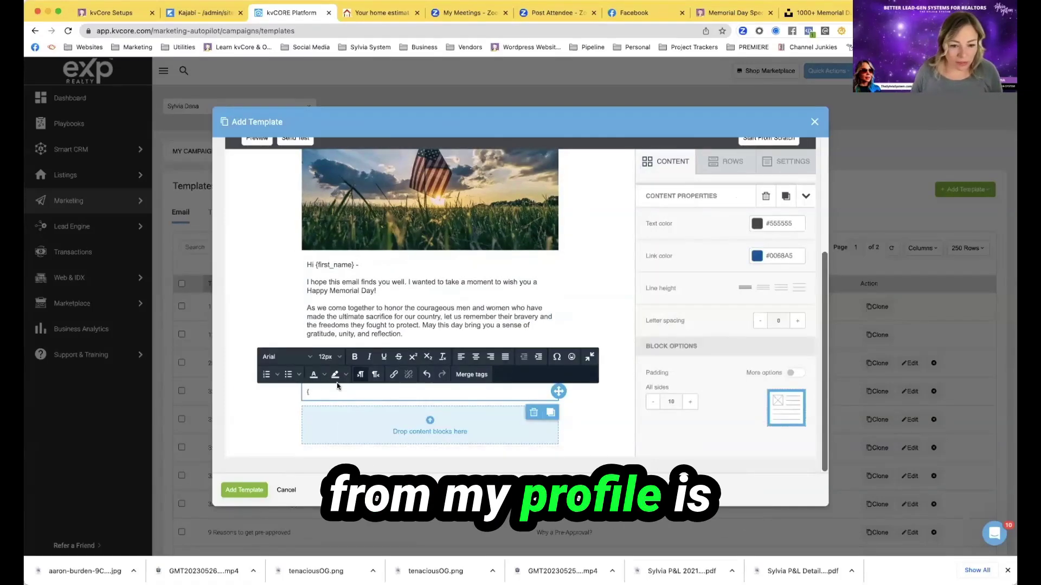
left_click(472, 374)
scroll(496, 374, "down", 5)
left_click(497, 386)
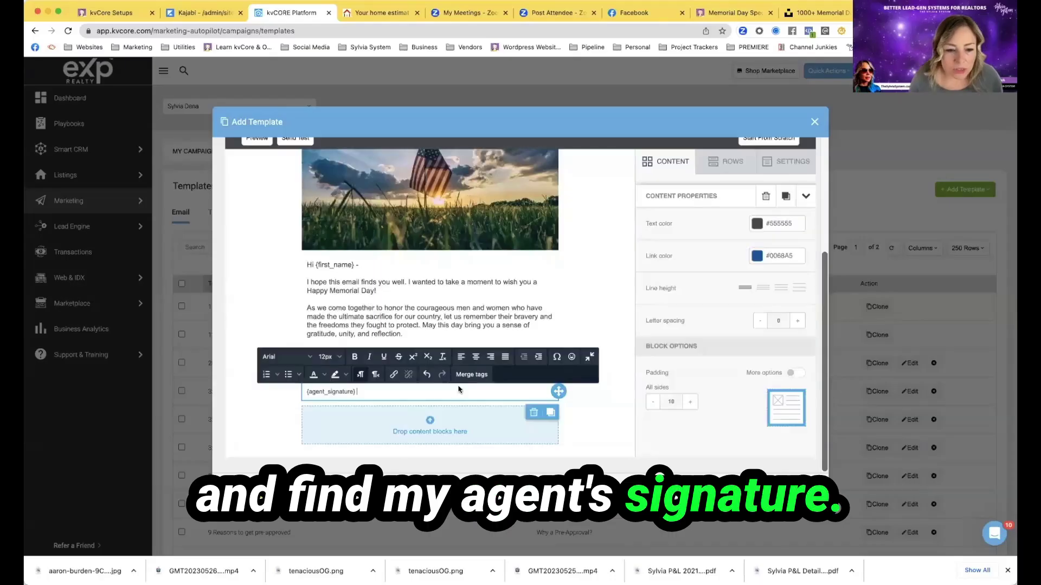
Add a text block in the row below the signature and replace its placeholder text with the Unsubscribe URL merge tag
left_click(276, 408)
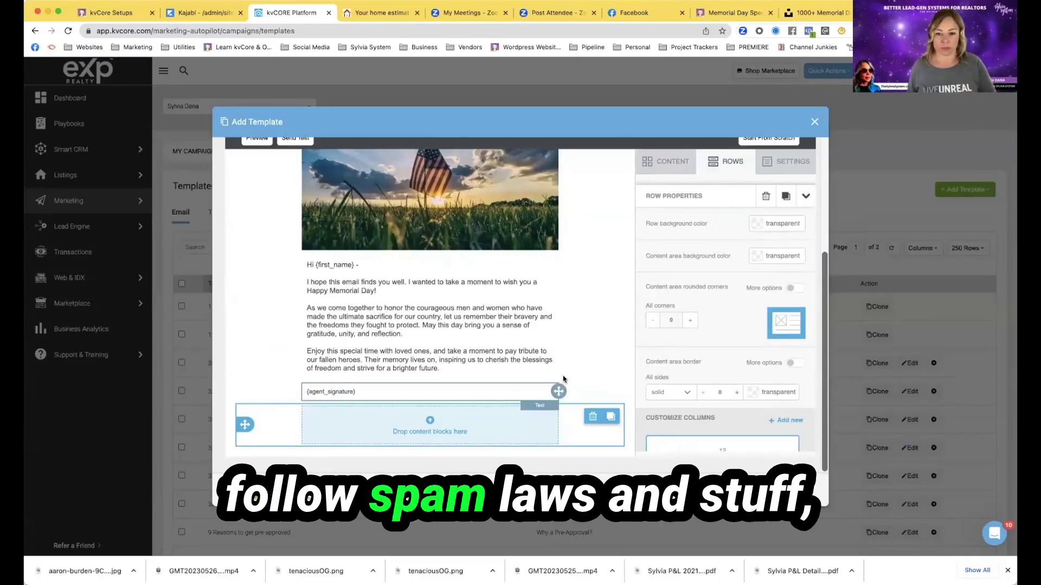
left_click(668, 161)
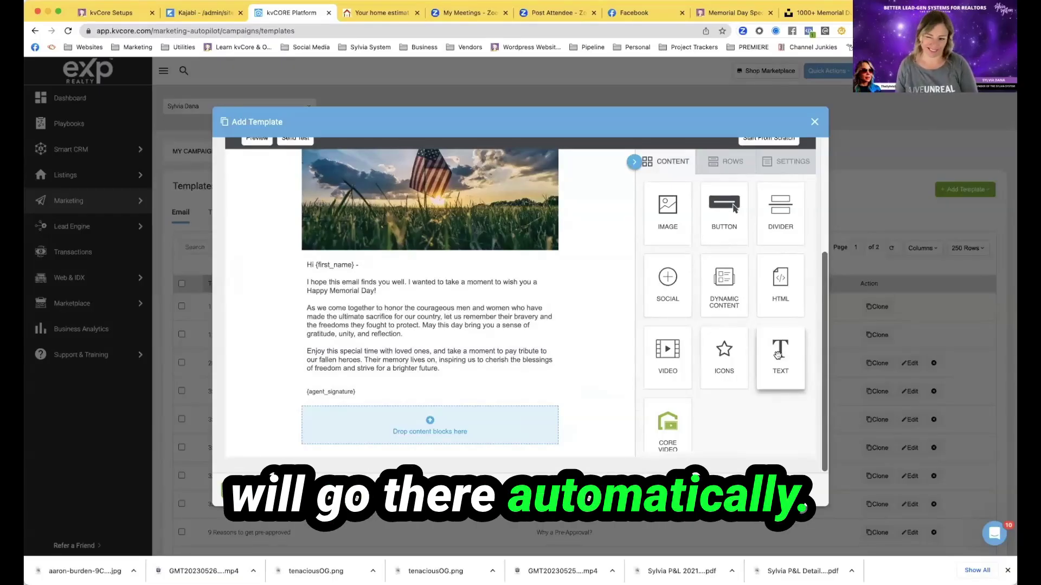
left_click_drag(777, 355, 281, 430)
key("BackSpace")
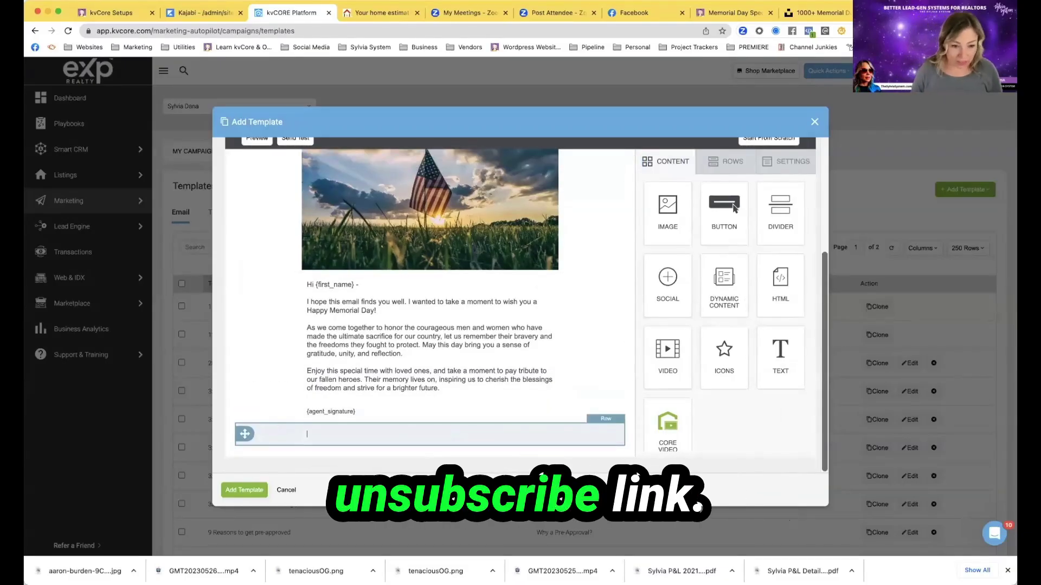
left_click(326, 432)
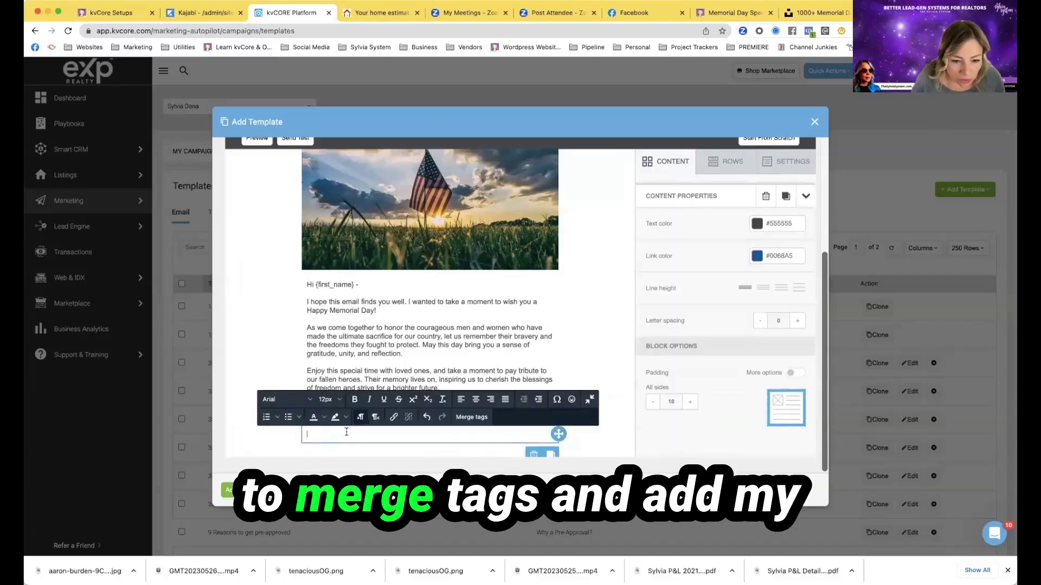
left_click(470, 417)
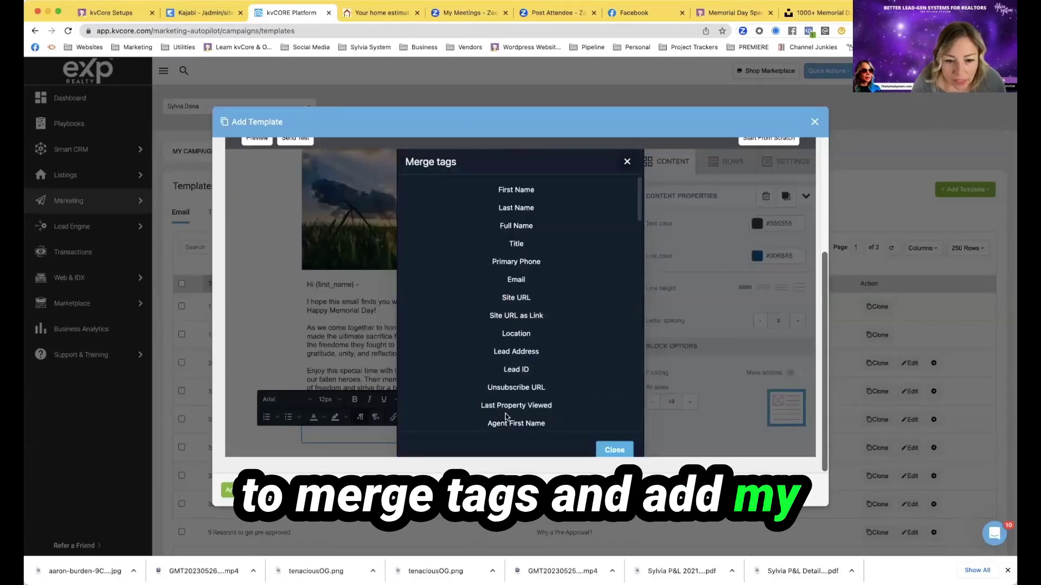
left_click(509, 387)
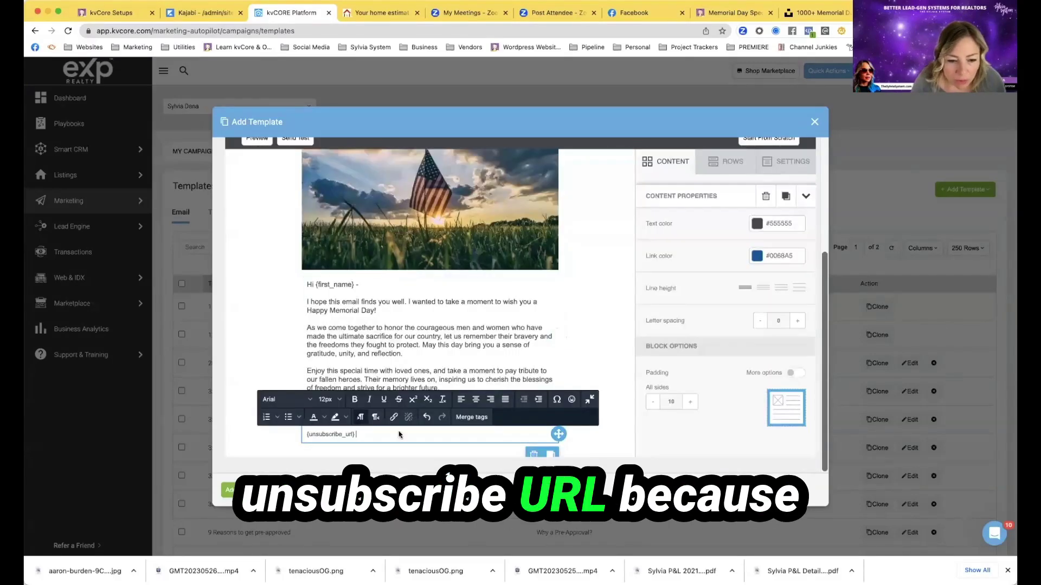
Insert blank lines above the unsubscribe tag and reduce its font size to 9px
left_click(306, 435)
key("Return")
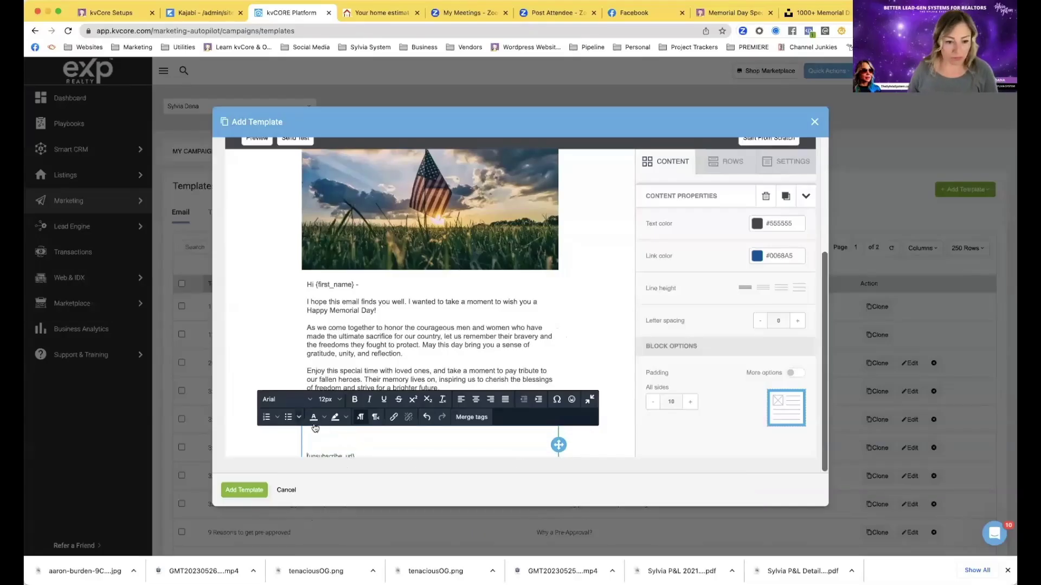
scroll(315, 428, "down", 1)
left_click(306, 417)
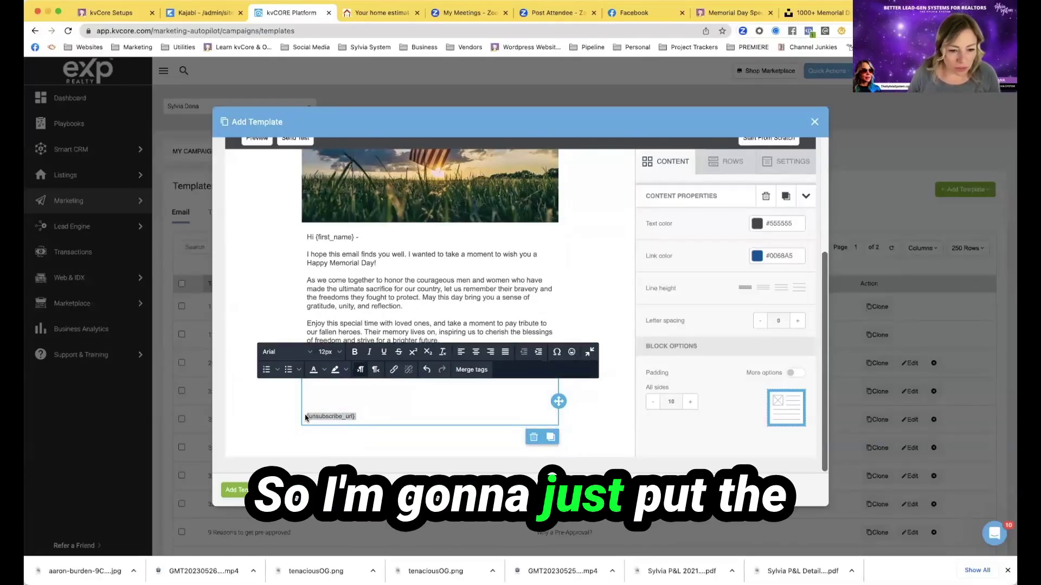
left_click(329, 352)
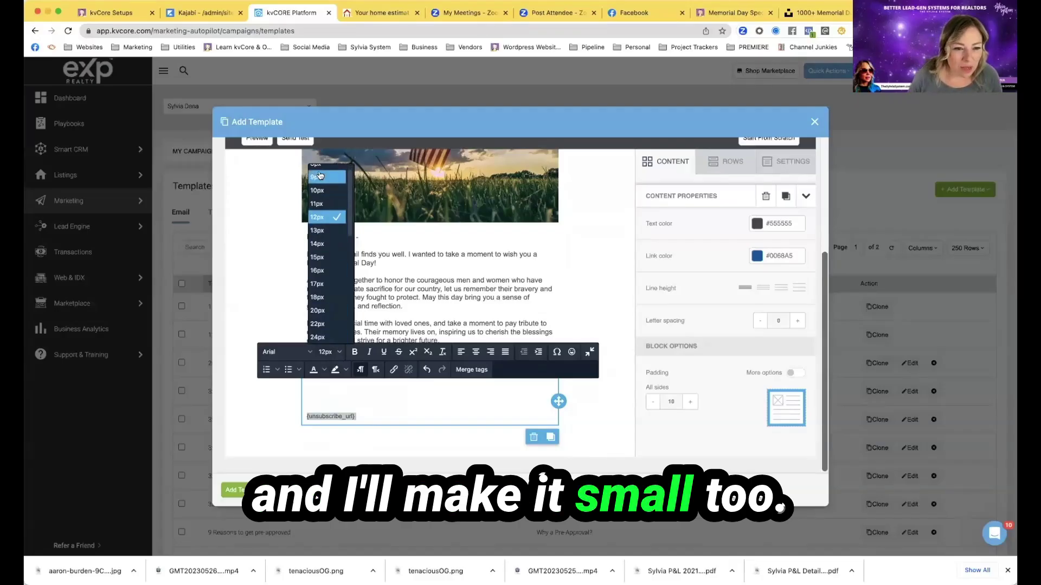
left_click(320, 177)
left_click(271, 449)
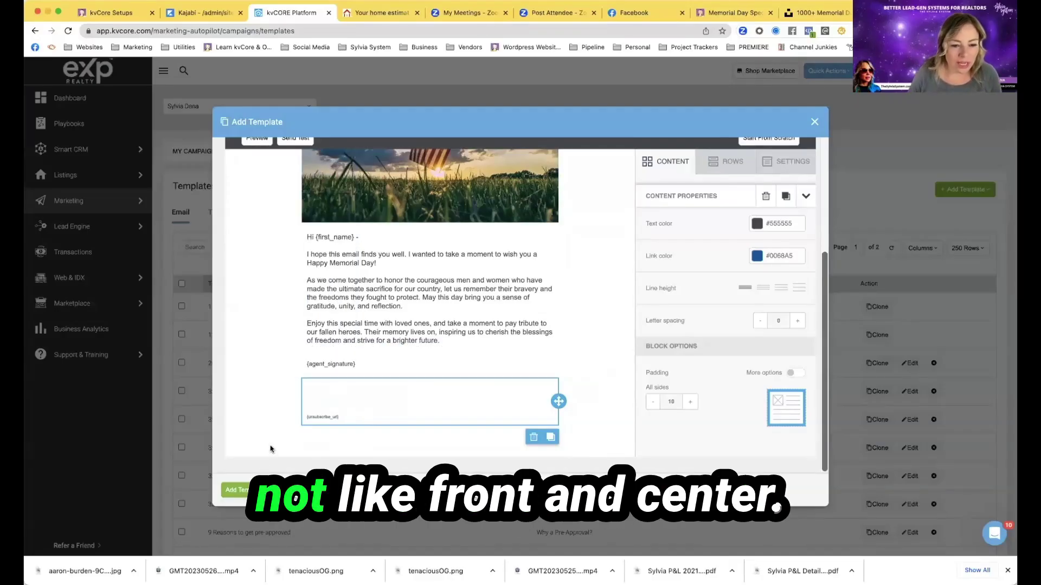
Replace the template's subject with the ChatGPT subject line "Remembering and Celebrating on Memorial Day"
scroll(499, 390, "up", 6)
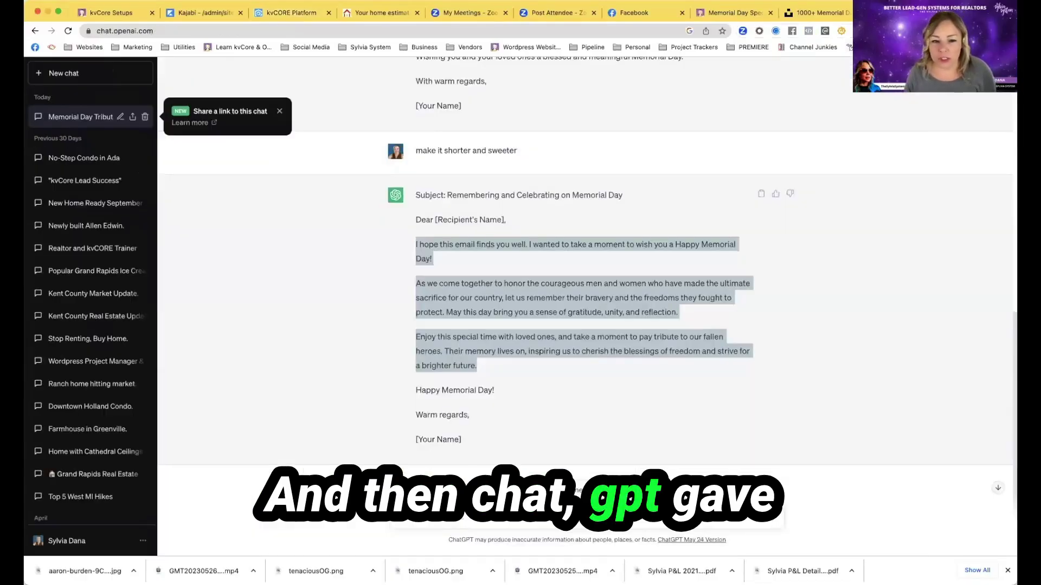
left_click_drag(446, 196, 624, 200)
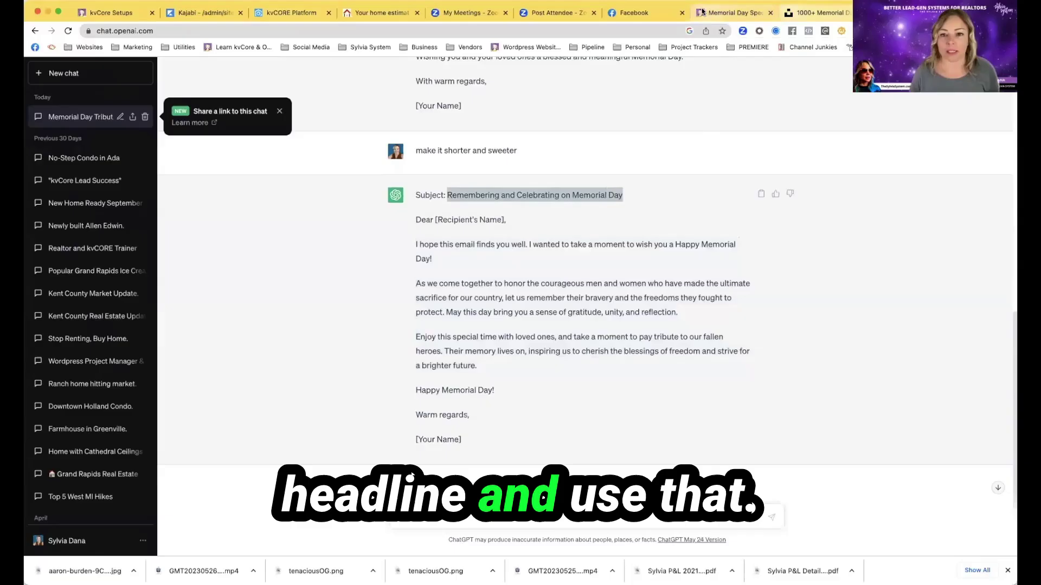
left_click(321, 12)
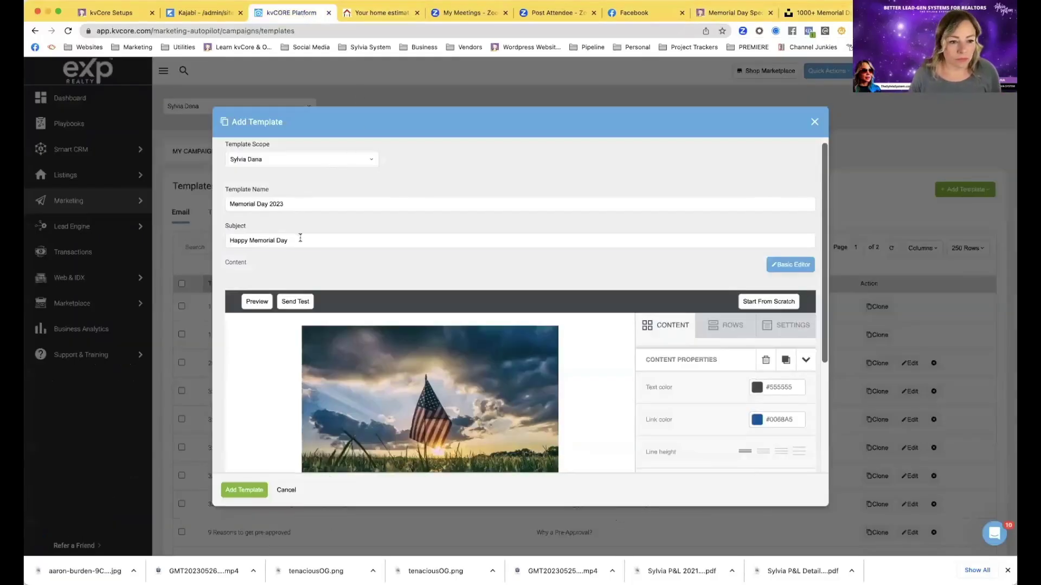
scroll(325, 283, "down", 8)
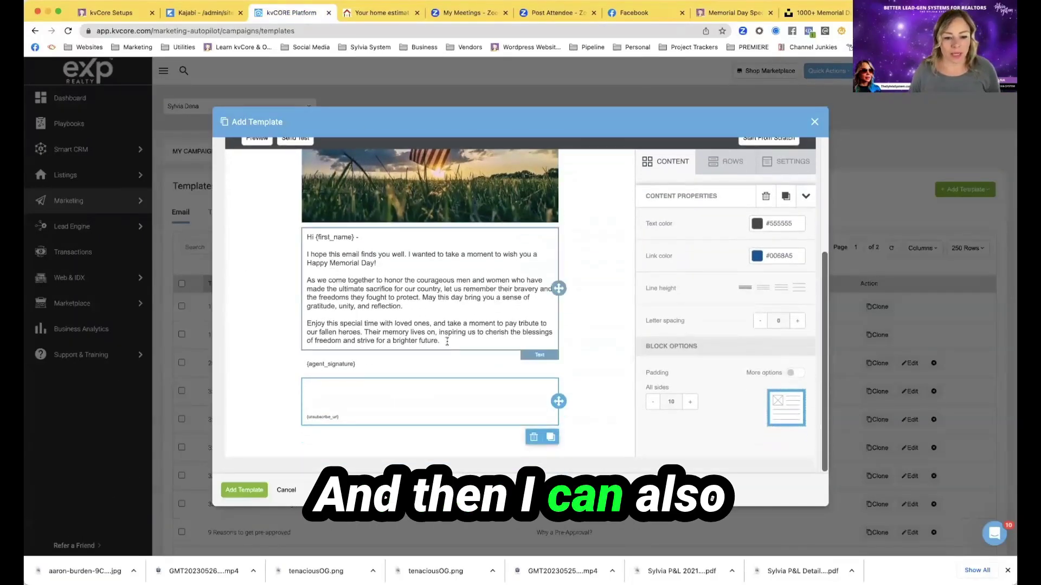
Add a single-column row between the message and the agent signature and place a button block in it
left_click(726, 161)
left_click_drag(684, 190, 422, 358)
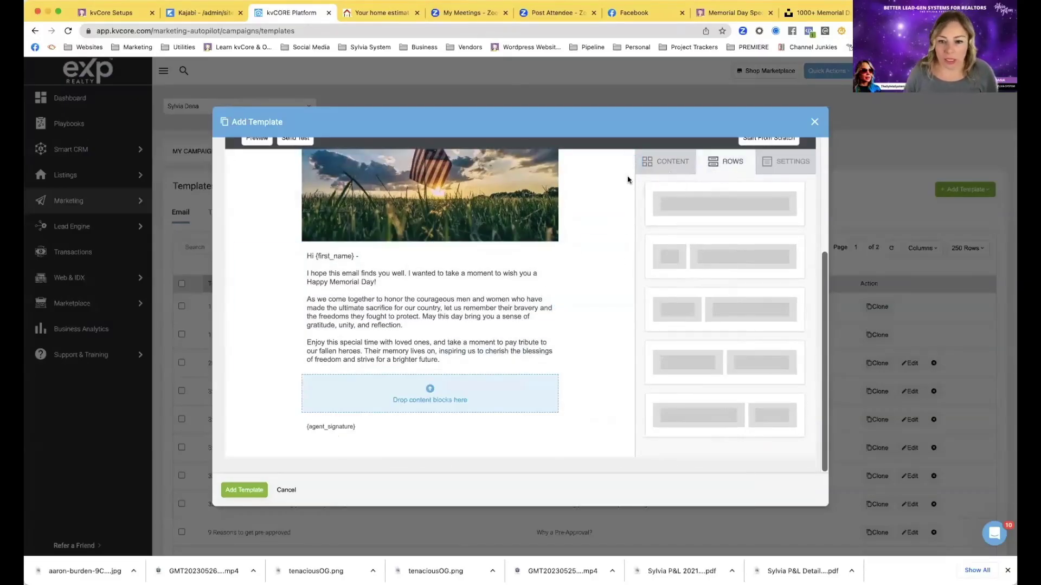
left_click(666, 161)
left_click_drag(725, 211, 430, 391)
Label the new button "Enjoy Browsing My Real Estate Website in West Michigan"
type("E")
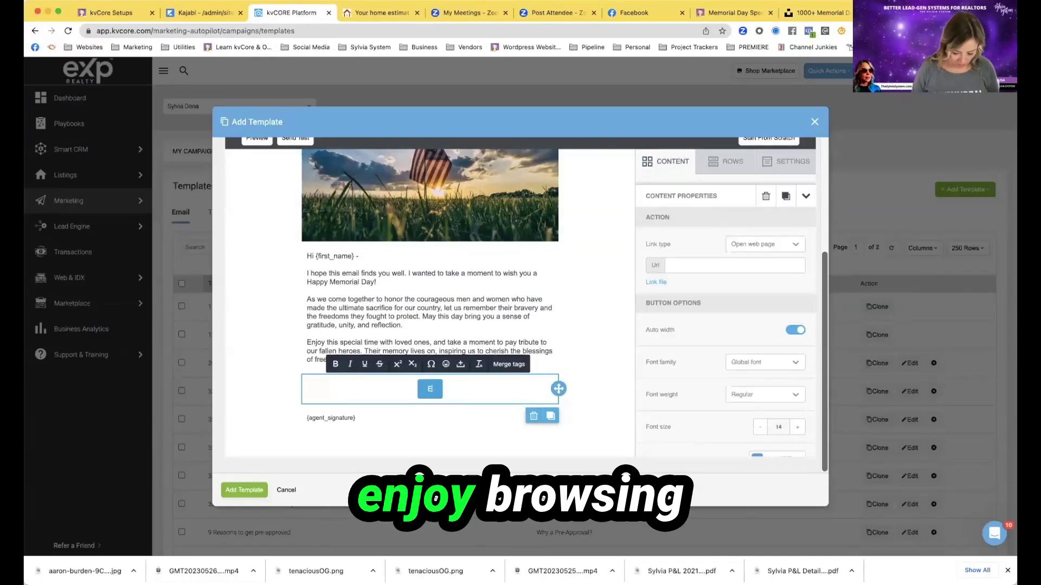
type("mjoy Browsing My We")
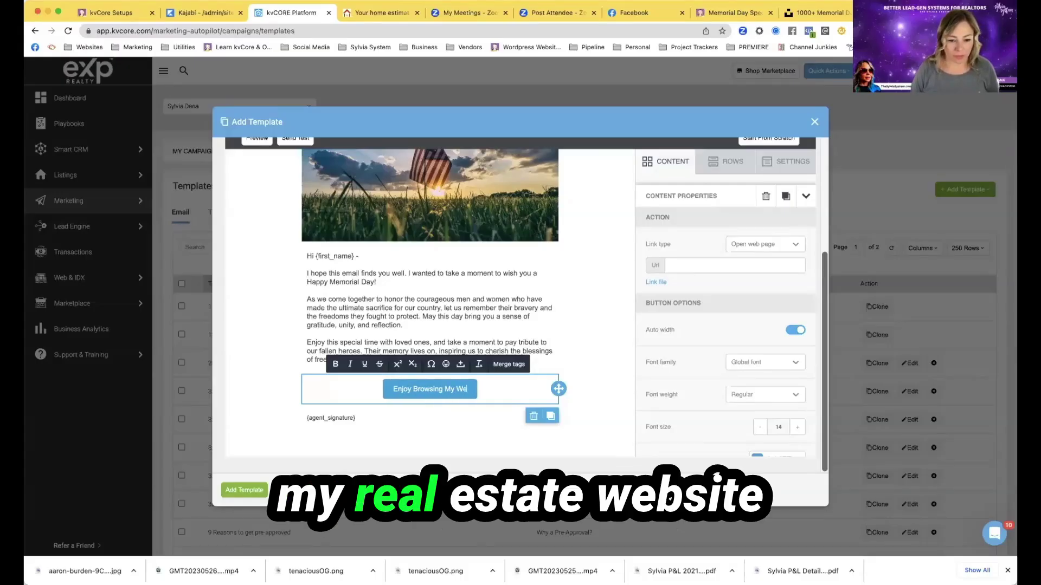
key("BackSpace")
key("BackSpace")
type("Real Estate WEb")
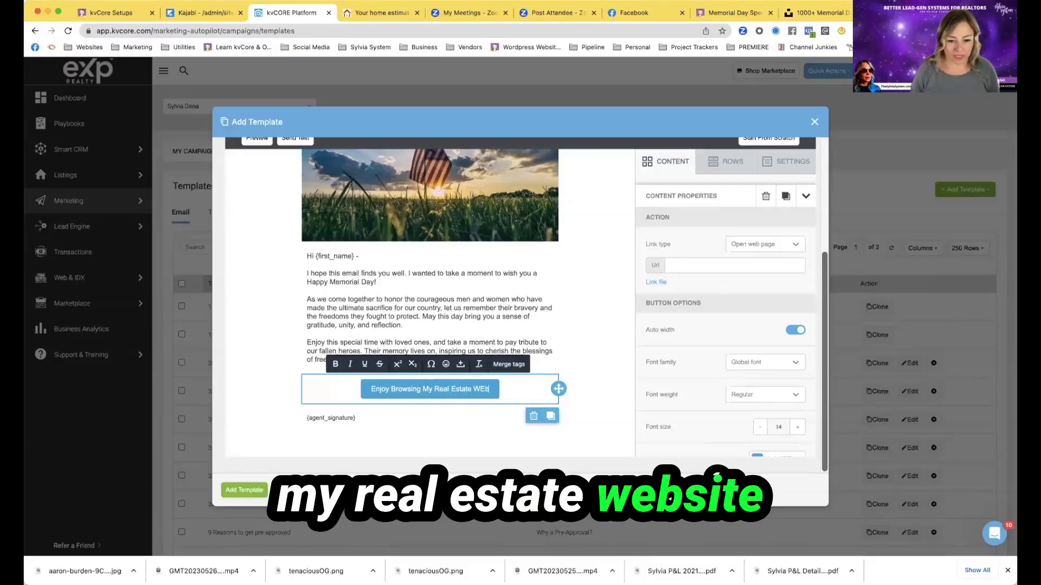
key("BackSpace")
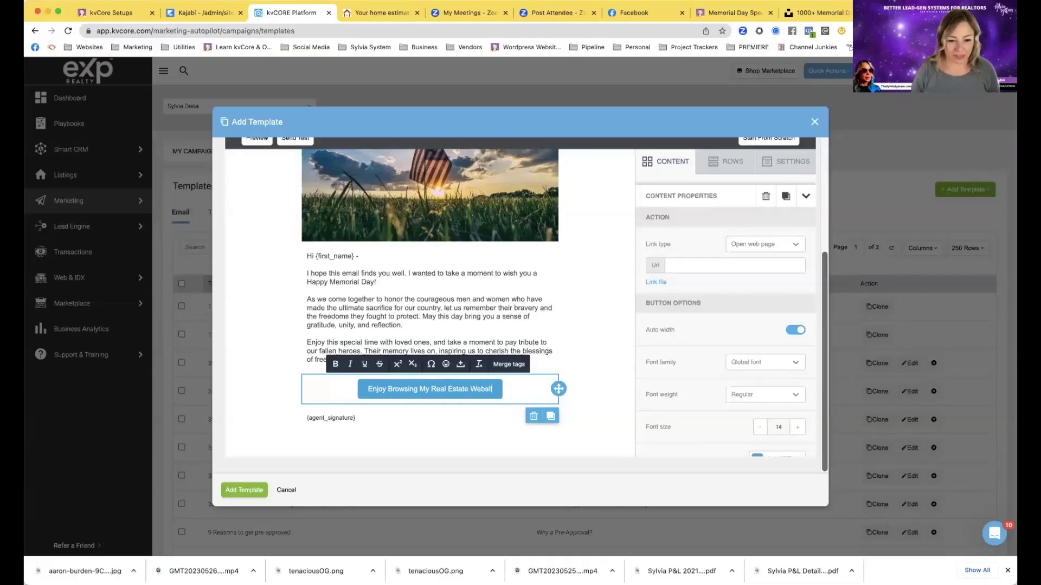
type("e in West Michigan")
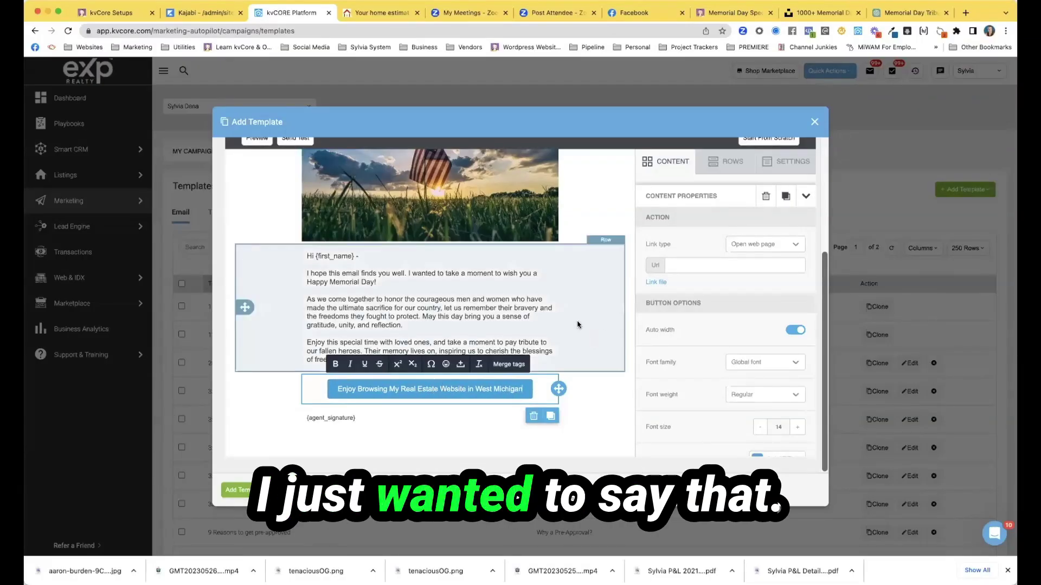
left_click(249, 404)
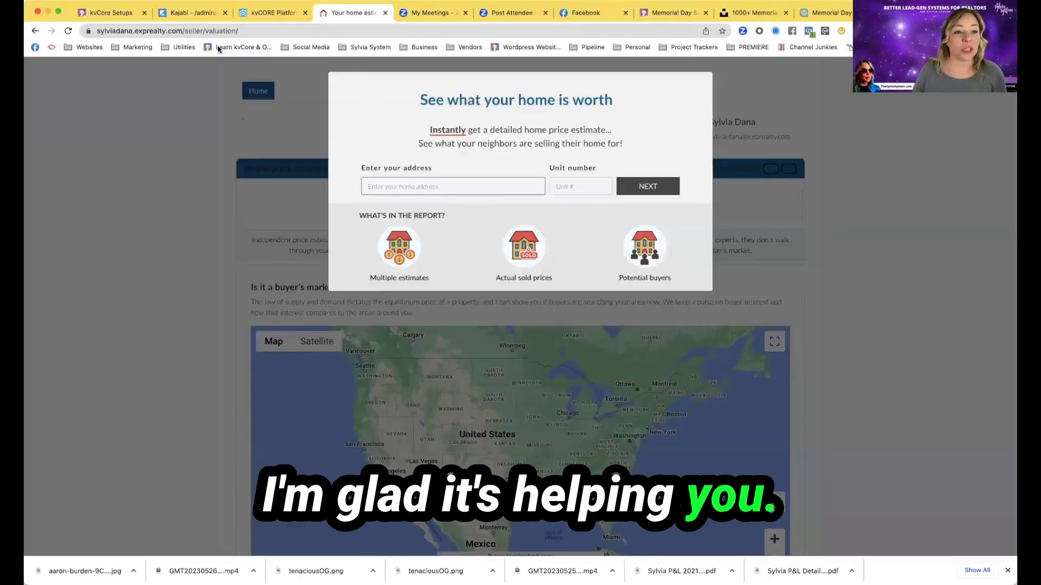
Load the home page of the agent's real estate website and copy its address
left_click_drag(195, 30, 304, 32)
key("BackSpace")
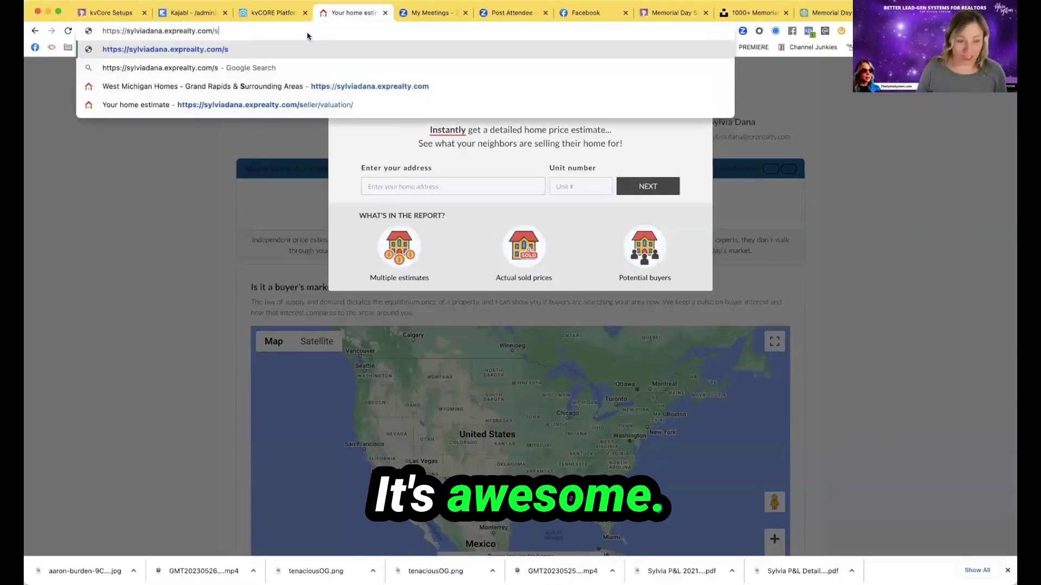
key("Return")
left_click_drag(183, 31, 77, 34)
key("ctrl+c")
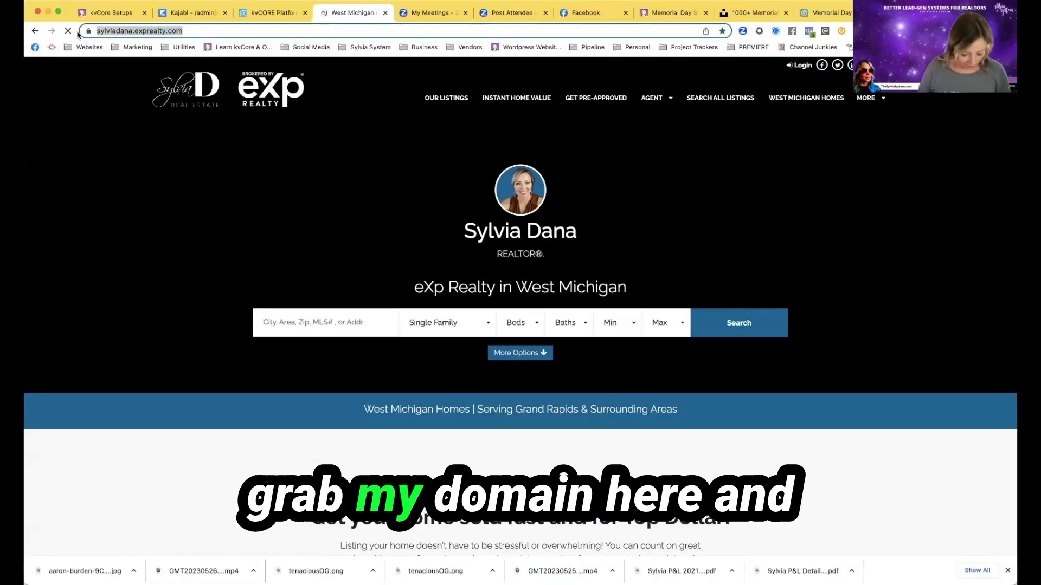
Link the button in the email template to the copied website address and save the template
left_click(274, 12)
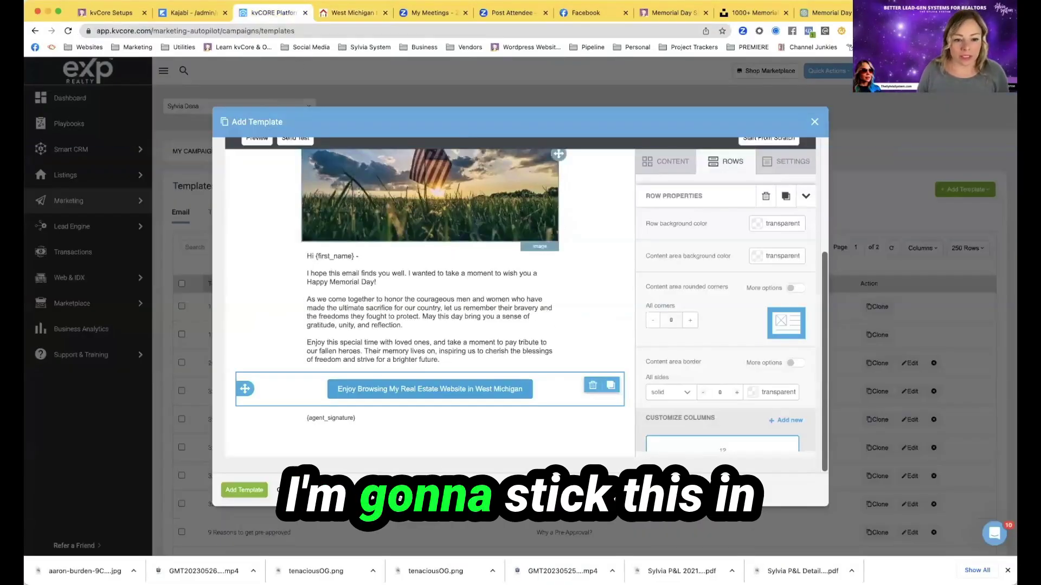
left_click(454, 391)
left_click(677, 264)
key("ctrl+v")
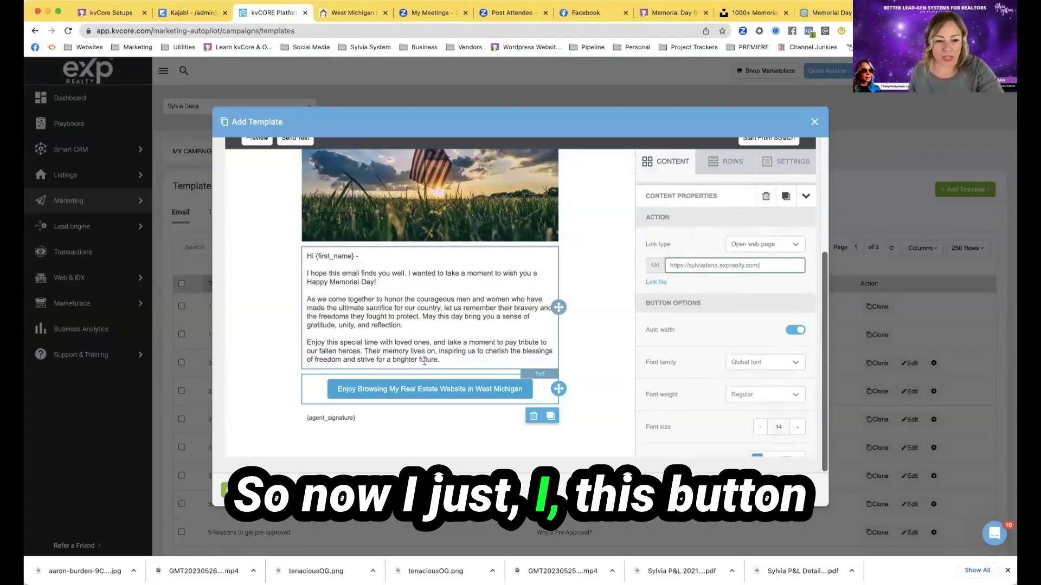
left_click(247, 490)
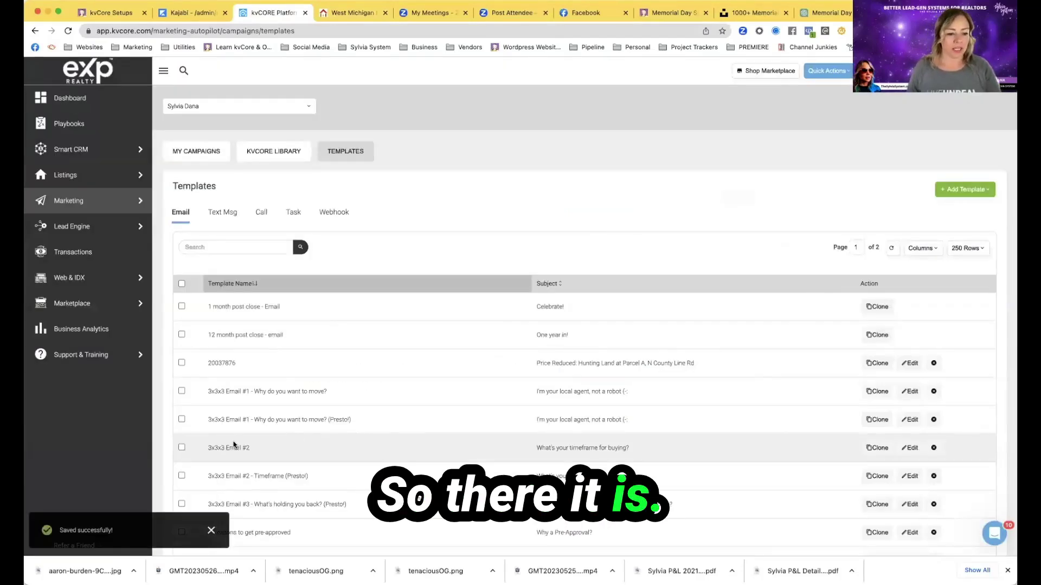
Search the email templates for "memoria"
left_click(233, 245)
type("memoria")
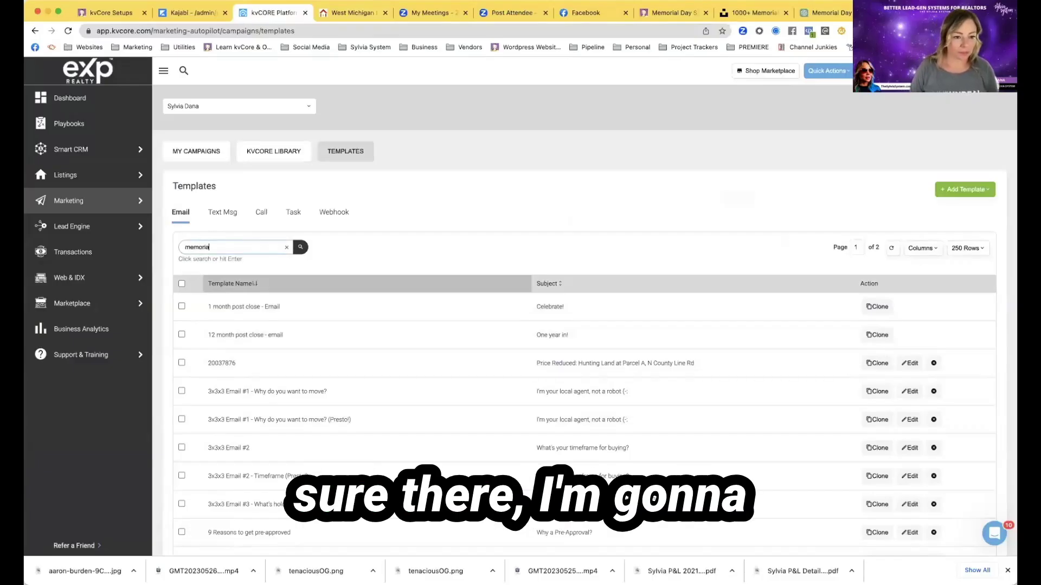
key("Return")
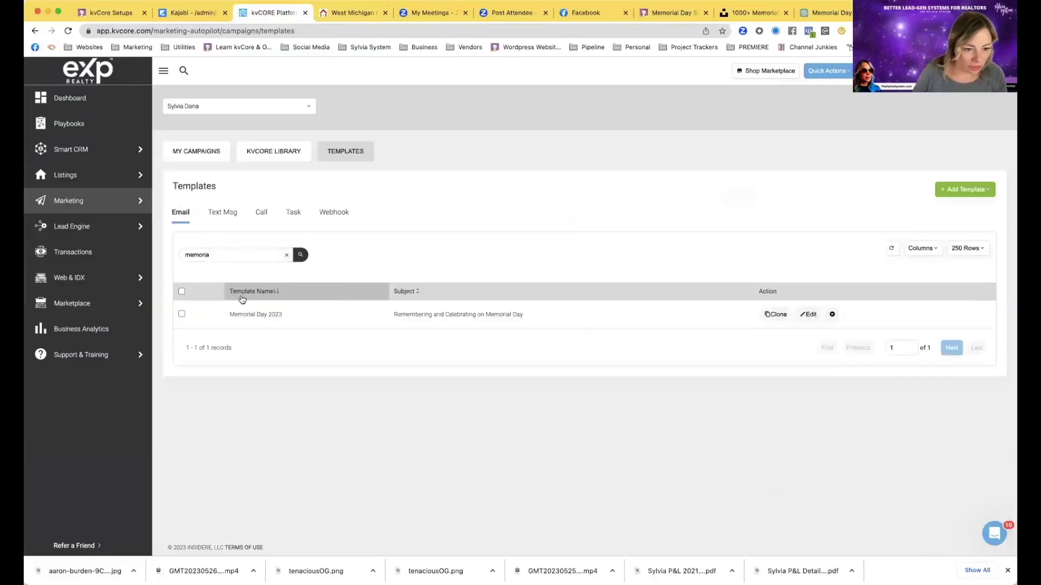
Reopen the Memorial Day 2023 template to check its saved content, and close it without changes
left_click(807, 315)
scroll(602, 390, "down", 2)
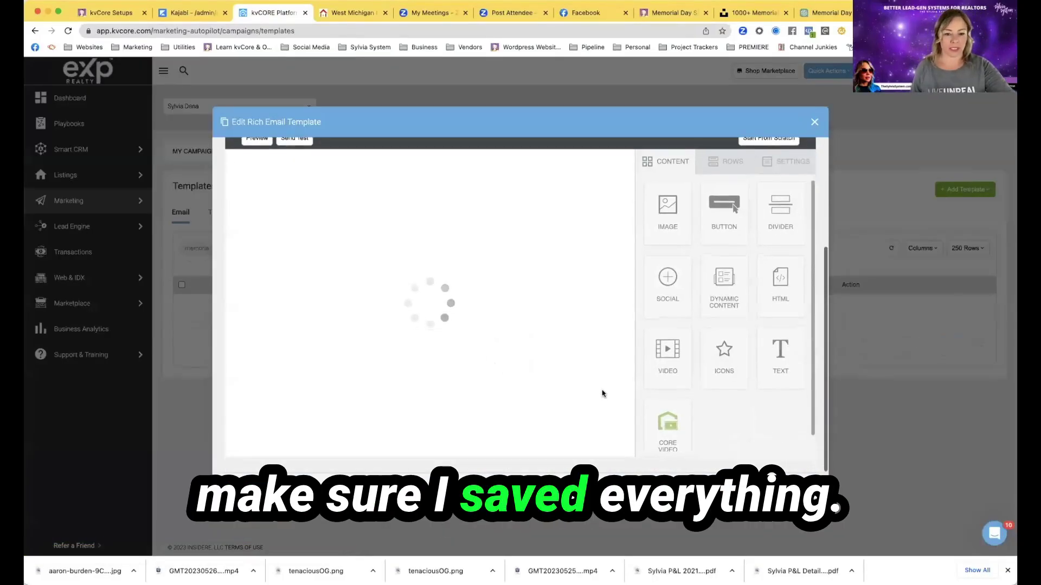
scroll(602, 390, "down", 2)
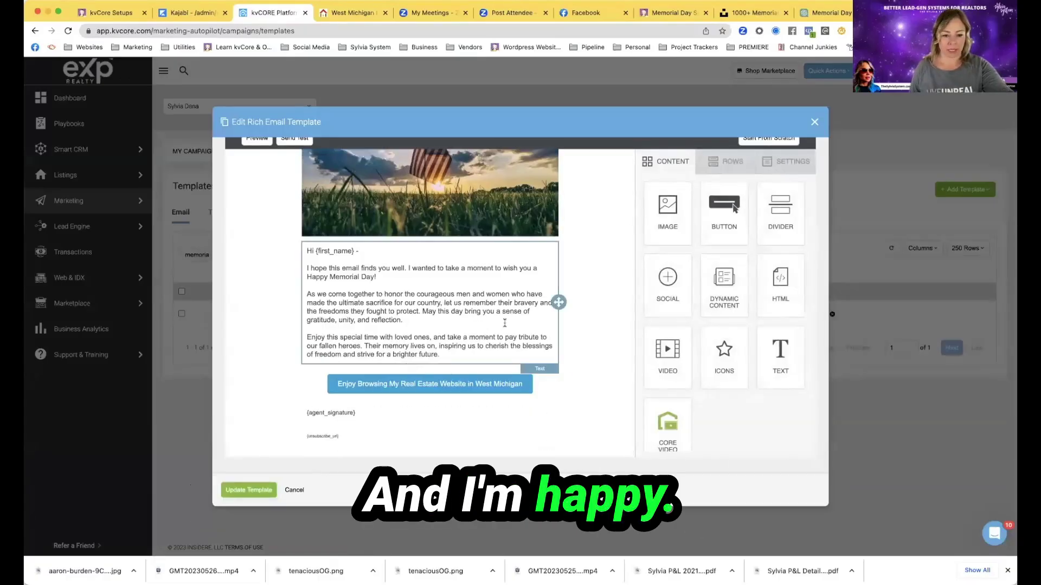
scroll(447, 371, "up", 3)
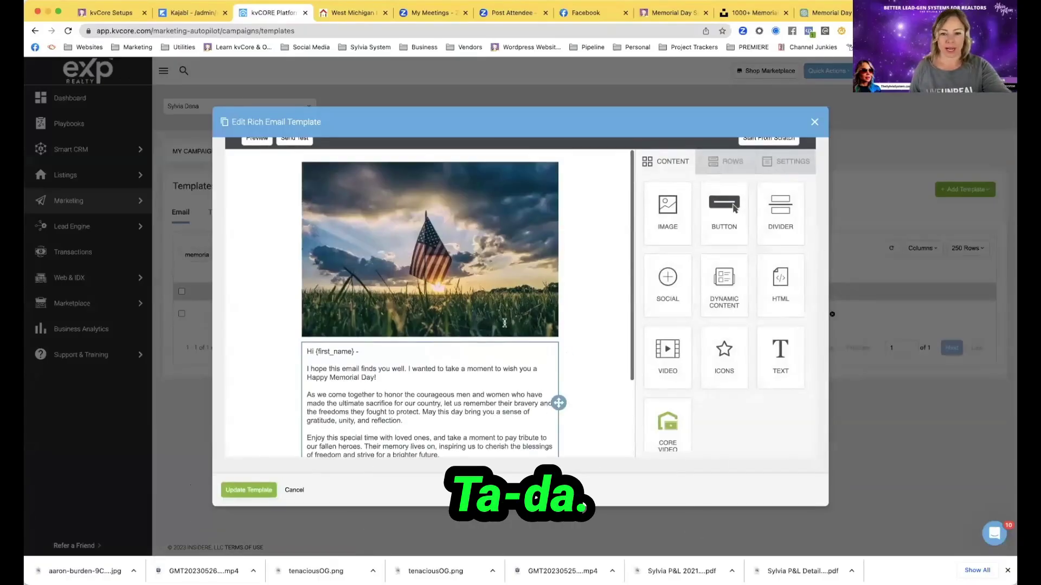
left_click(815, 124)
left_click(491, 278)
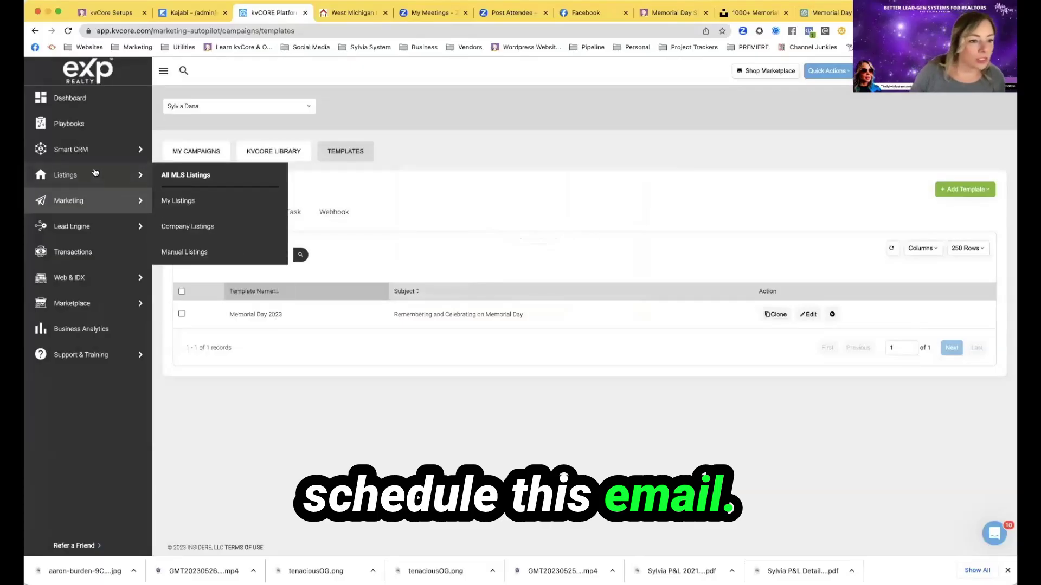
Start a new scheduled email in the Scheduled Mass Emails marketing tool
left_click(80, 204)
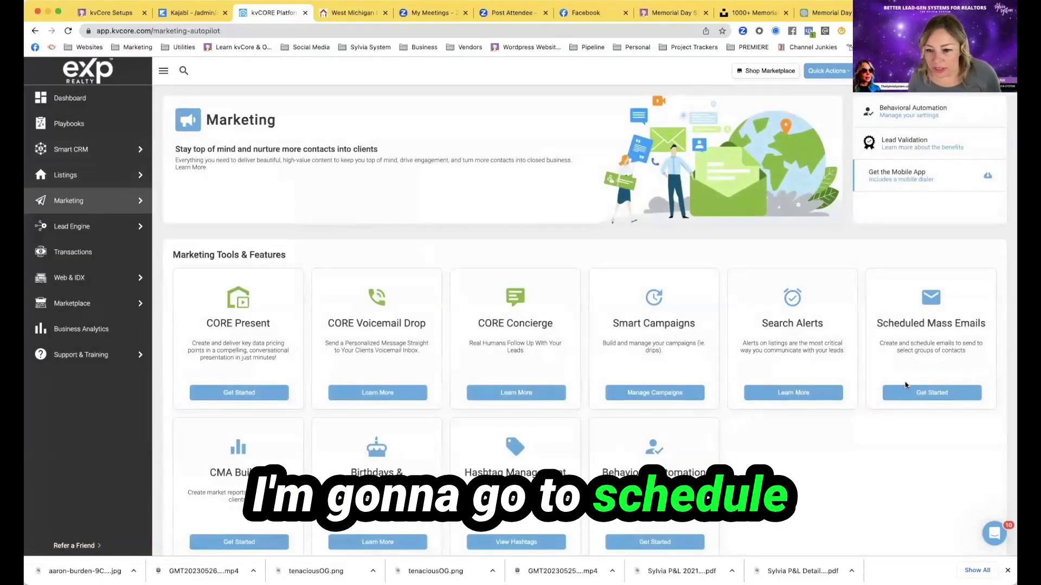
left_click(914, 393)
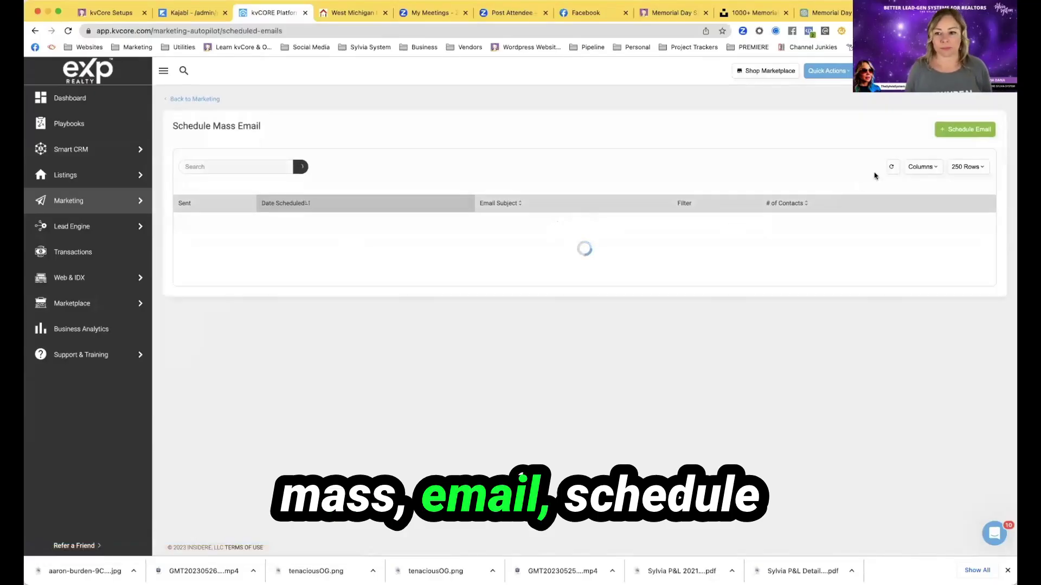
left_click(950, 131)
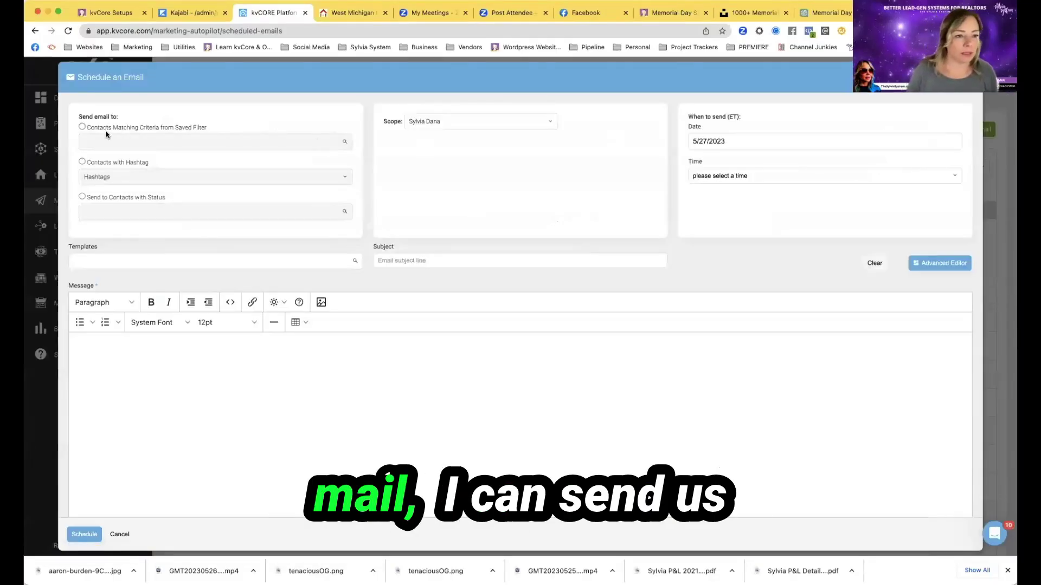
Address the email to contacts with the statuses Sphere, Prospect, New Lead, Active Lead, Client, Contract and Closed
left_click(83, 127)
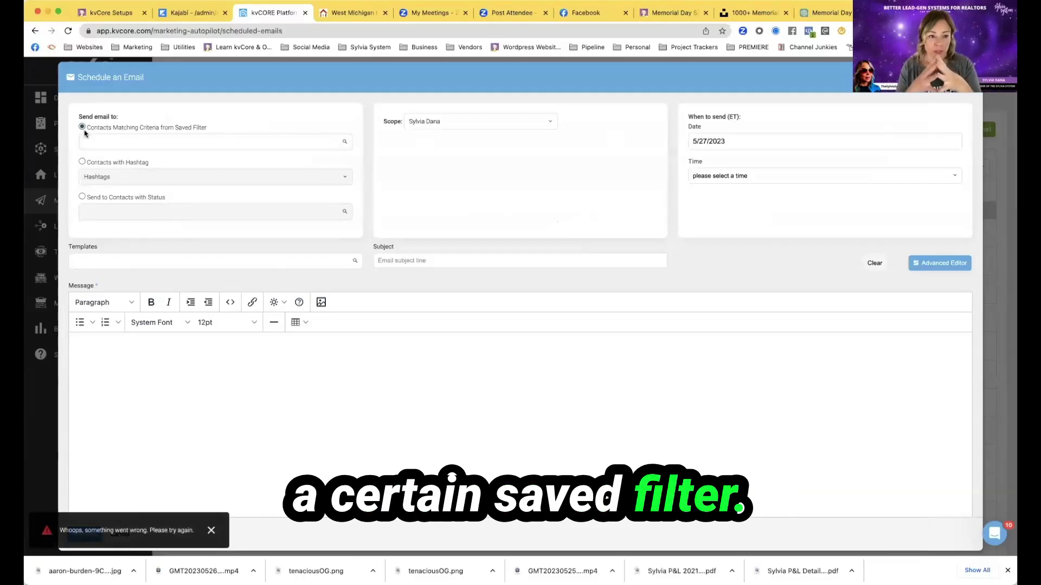
left_click(83, 162)
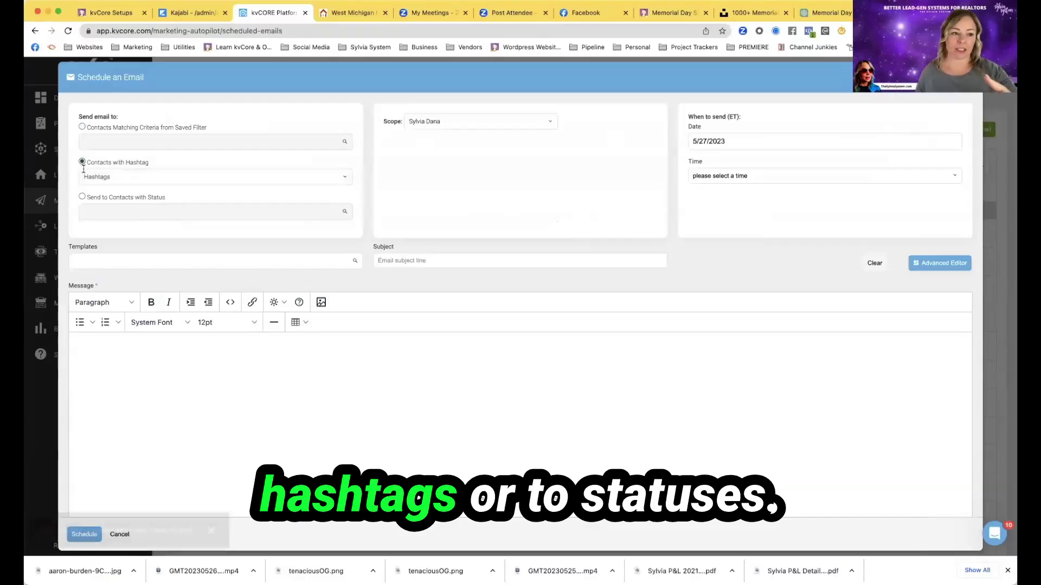
left_click(83, 198)
left_click(94, 213)
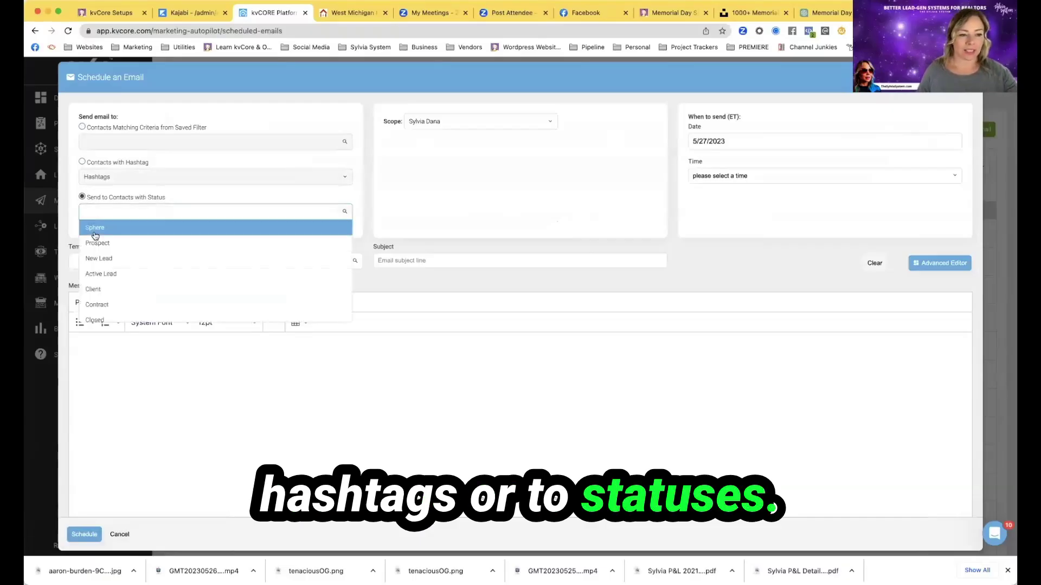
left_click(94, 233)
left_click(109, 243)
left_click(124, 212)
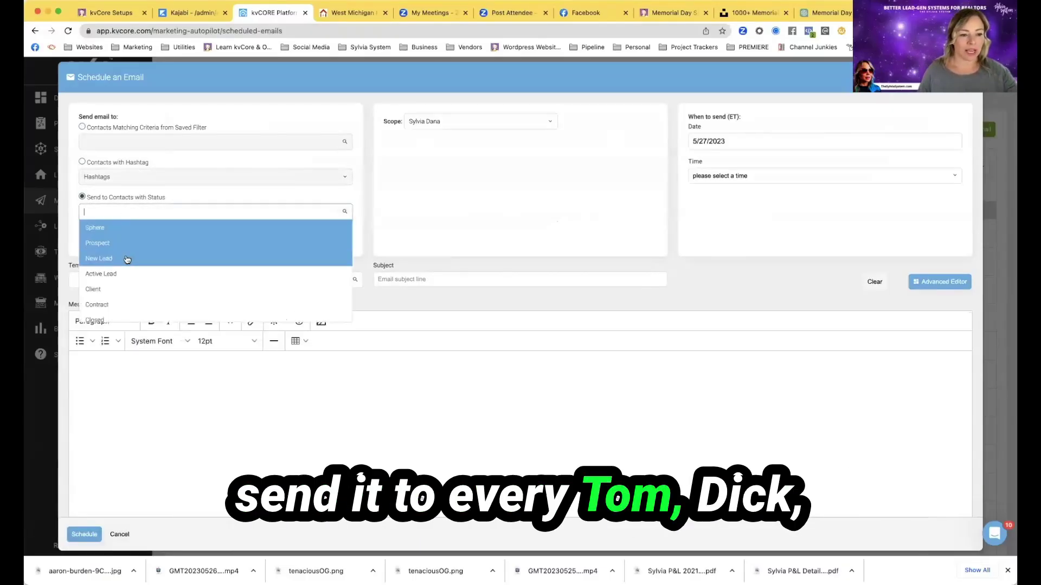
left_click(126, 259)
left_click(136, 273)
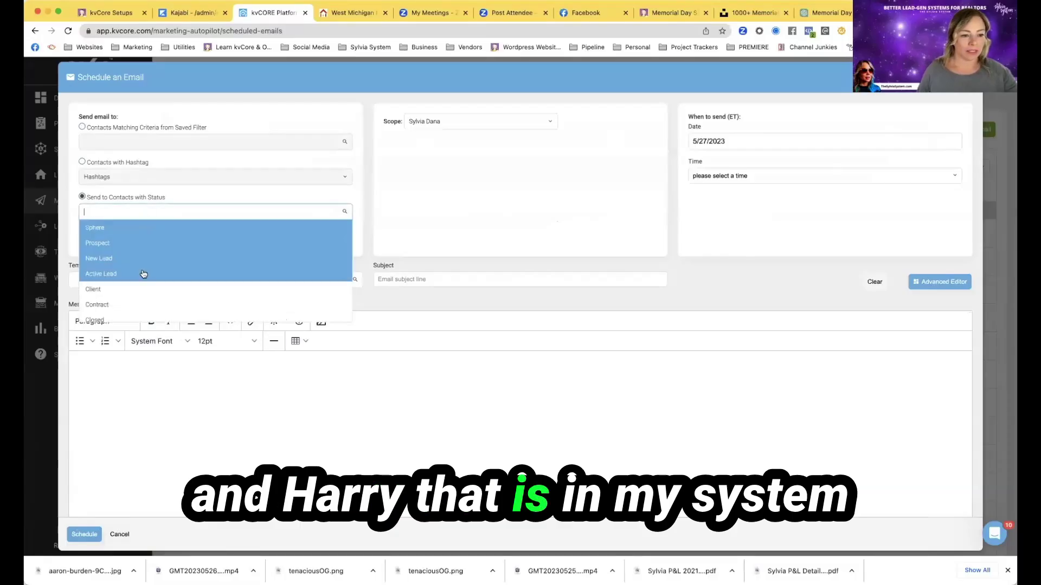
left_click(143, 289)
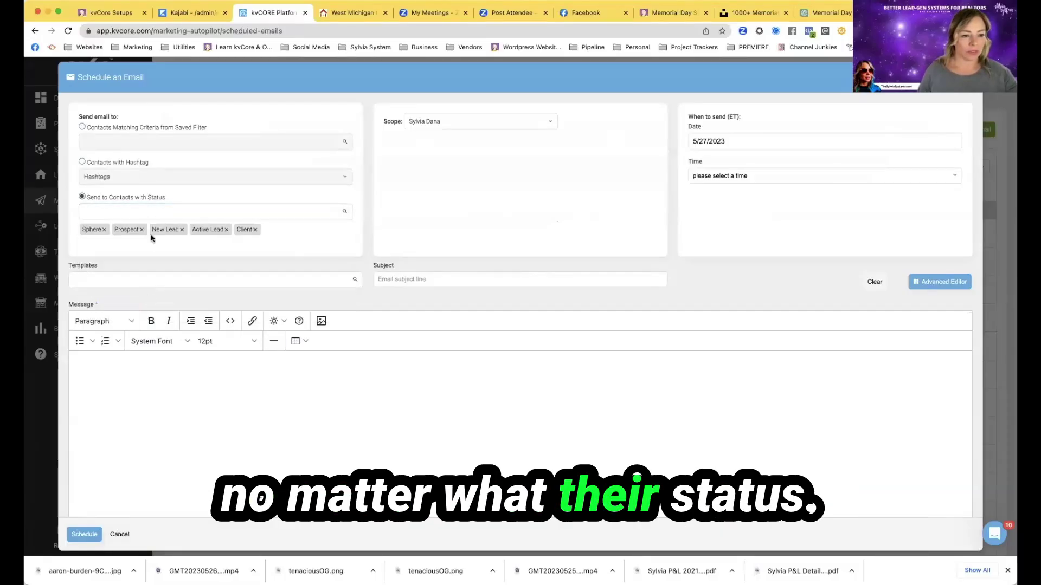
left_click(152, 239)
left_click(133, 305)
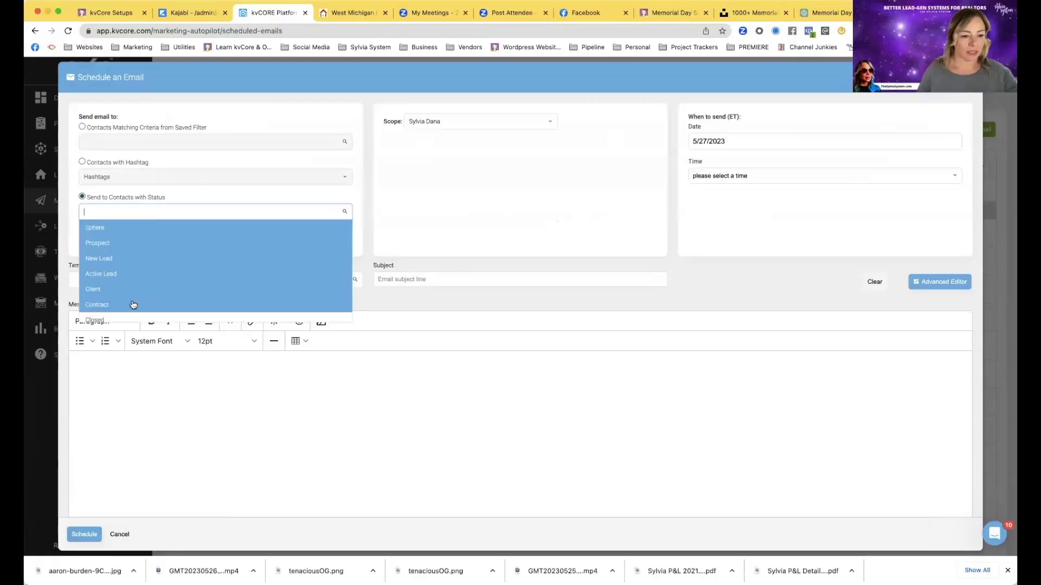
left_click(128, 312)
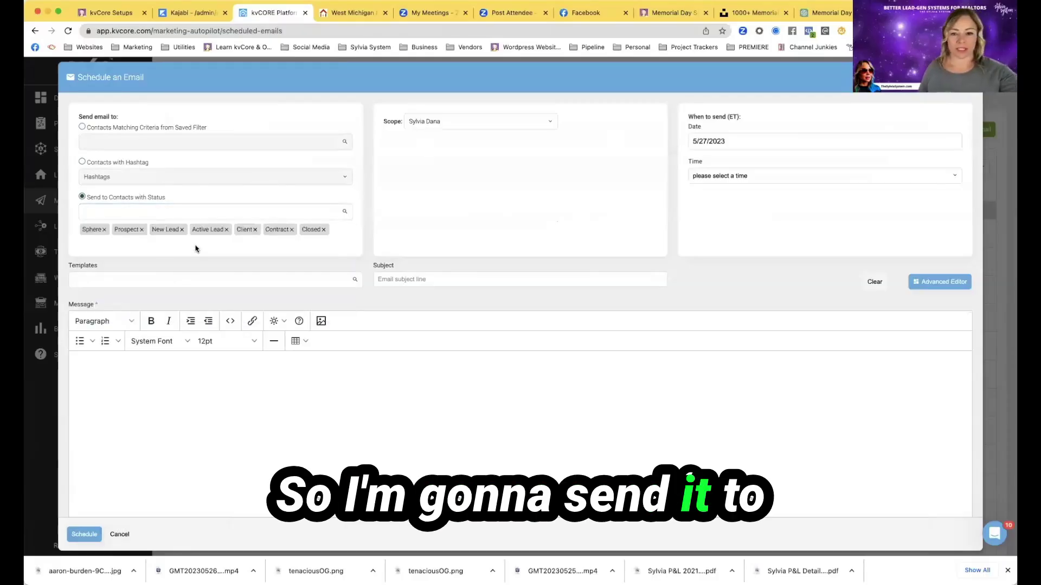
Set the scheduled email's send date to May 29, 2023
left_click(708, 176)
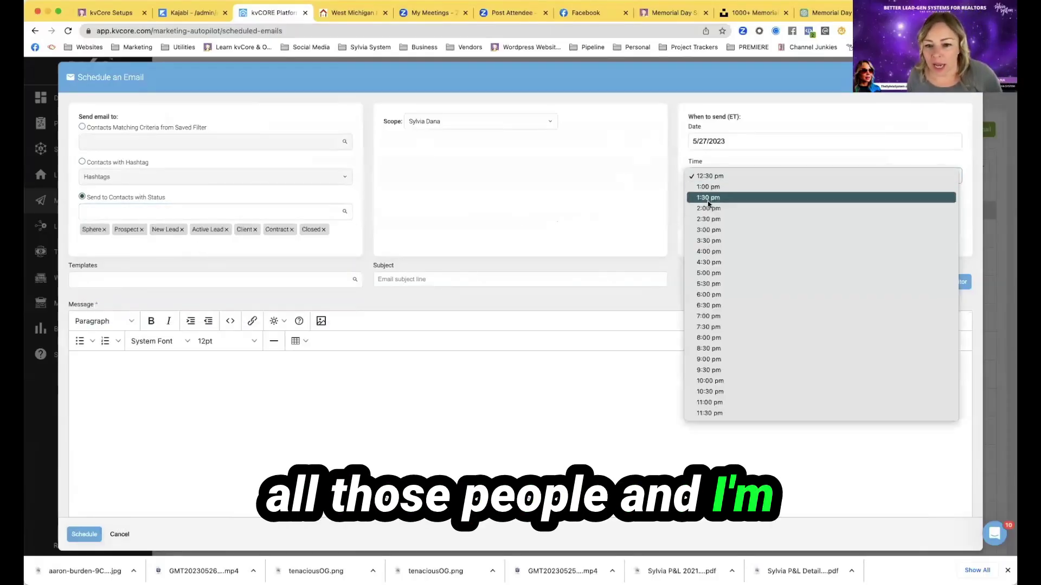
left_click(710, 142)
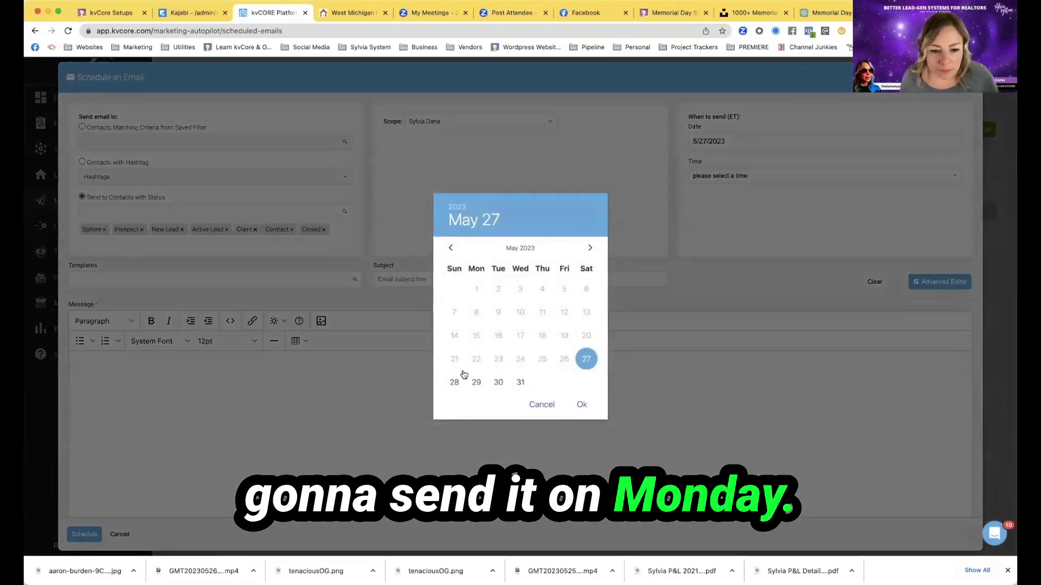
left_click(477, 382)
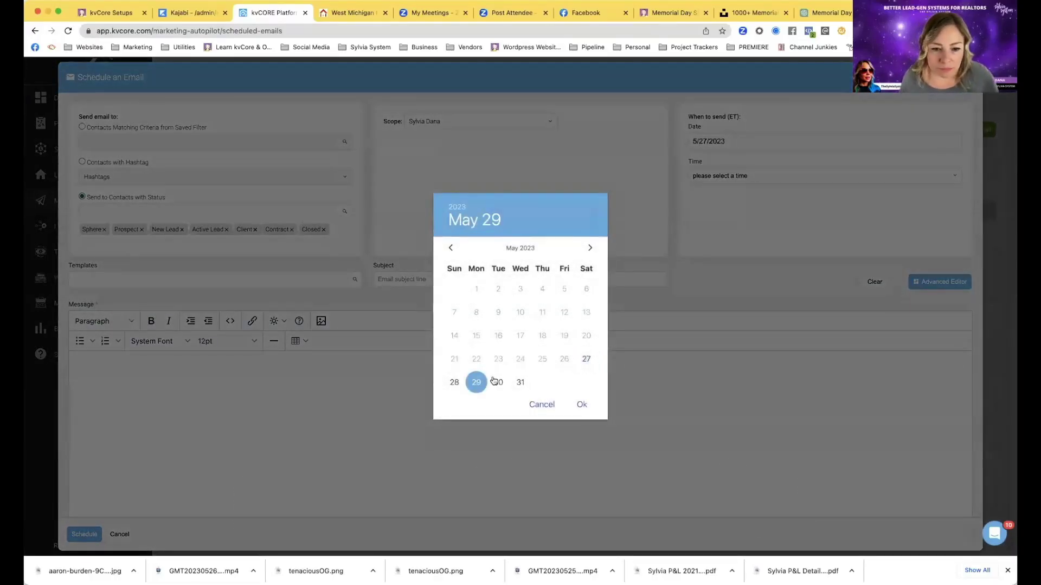
left_click(582, 407)
Set the scheduled email's send time to 9:00 am Eastern Time
left_click(705, 175)
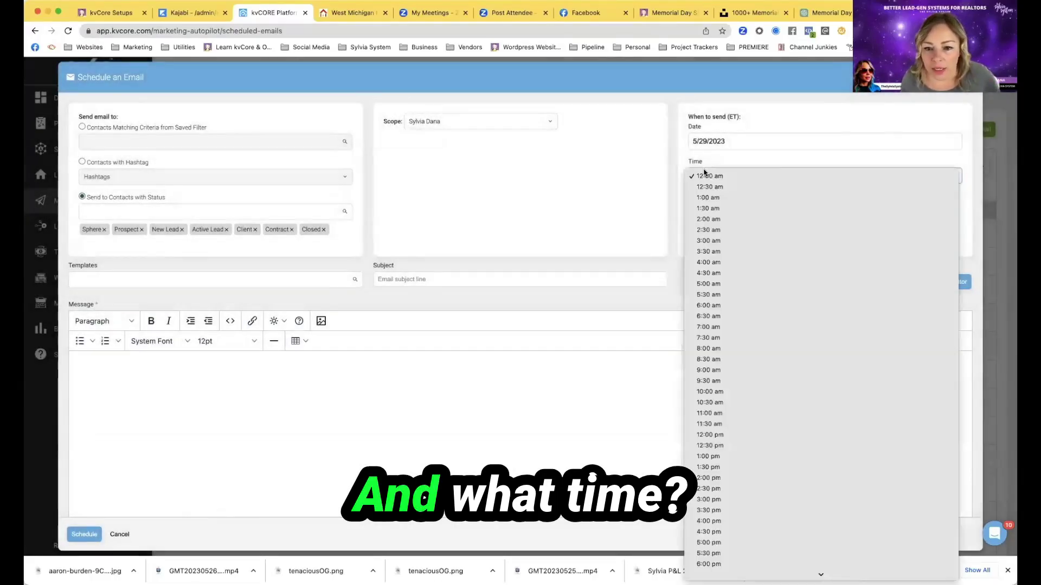
scroll(702, 293, "down", 5)
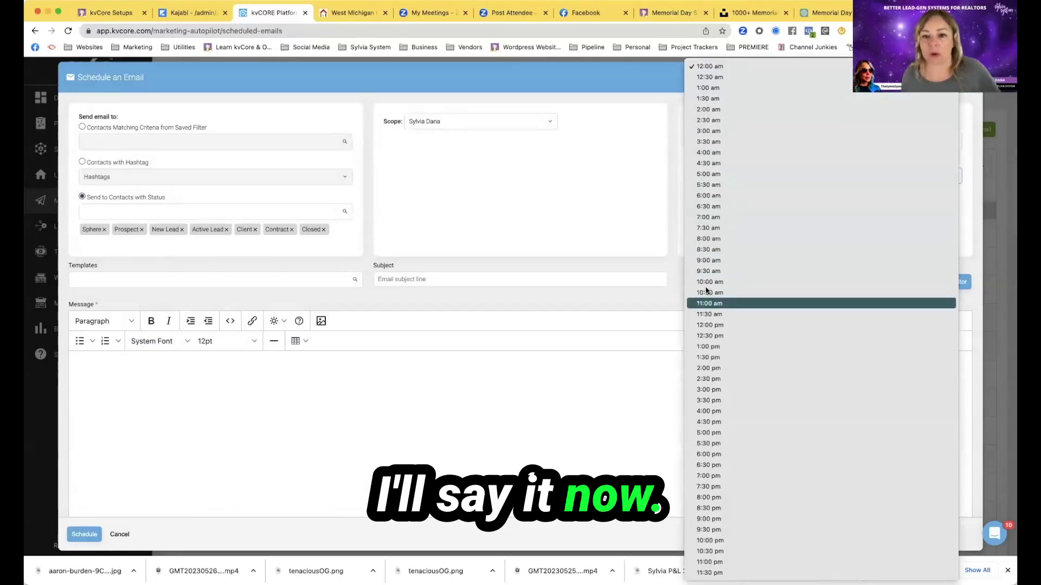
left_click(673, 229)
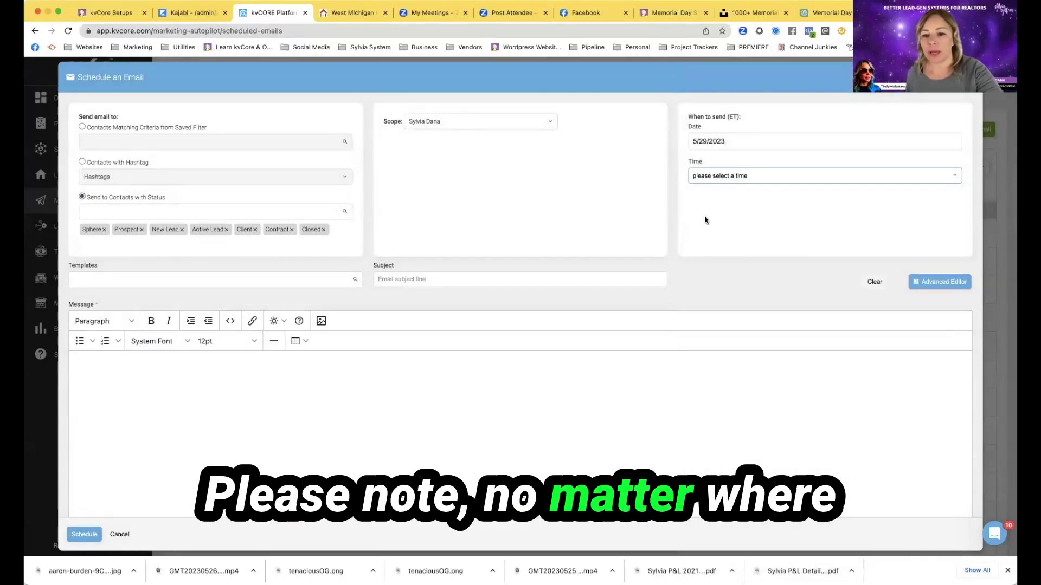
left_click(723, 178)
left_click(673, 191)
double_click(733, 117)
left_click(715, 177)
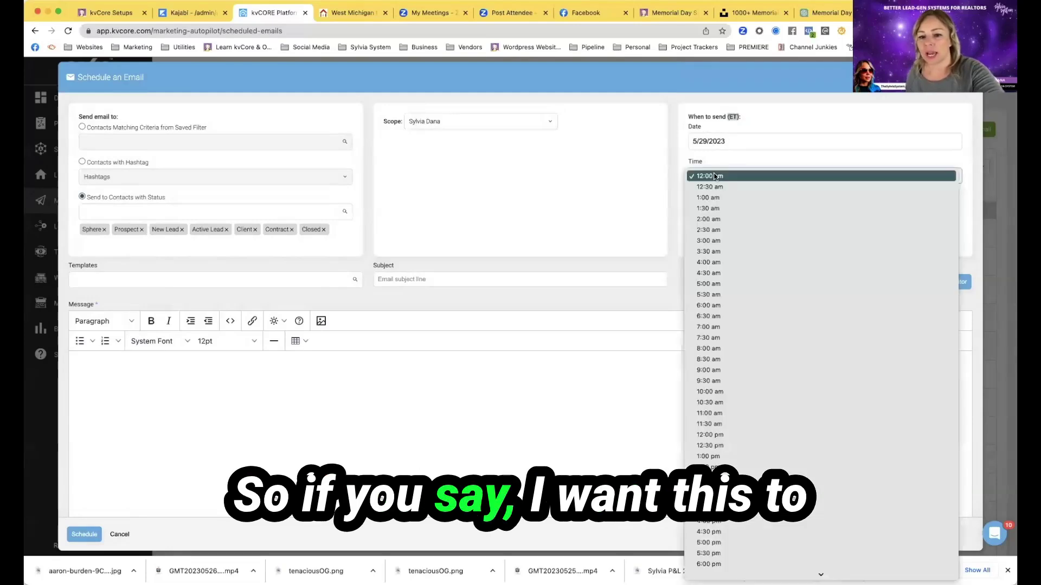
scroll(714, 302, "down", 3)
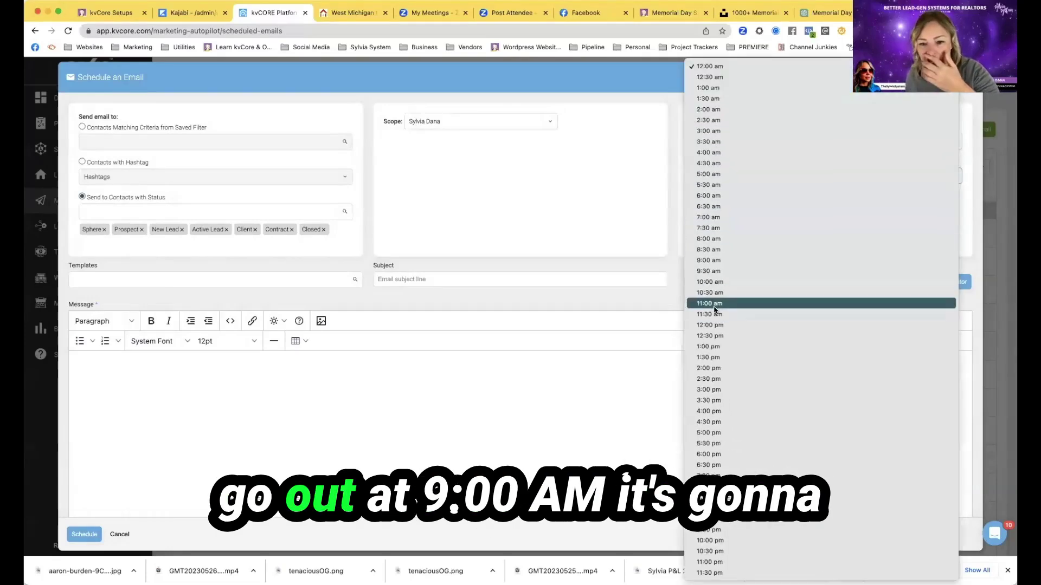
left_click(712, 265)
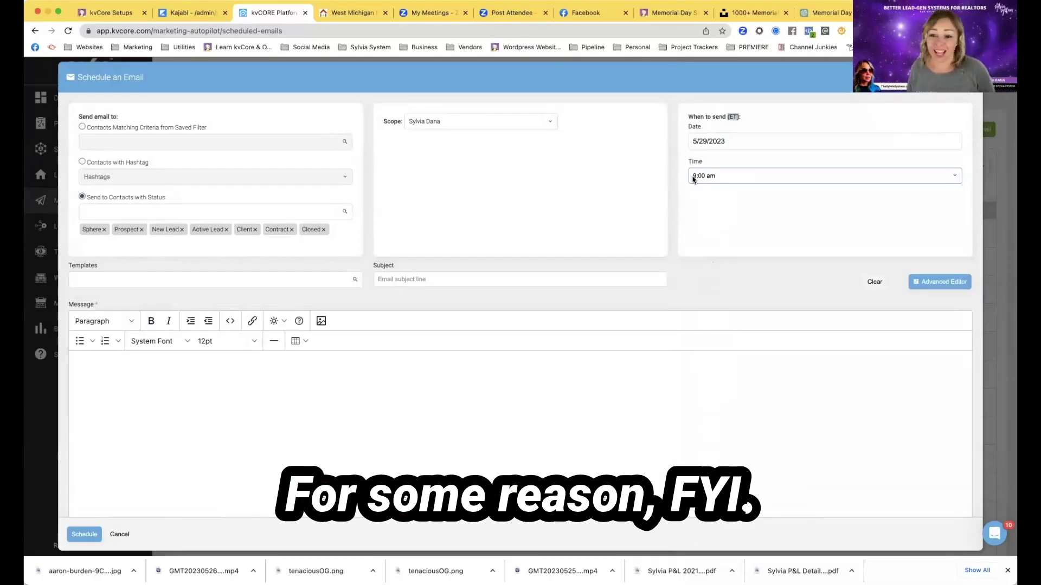
Find the Memorial Day 2023 template by searching "memo", load it into the scheduled email, and review the message
left_click(193, 281)
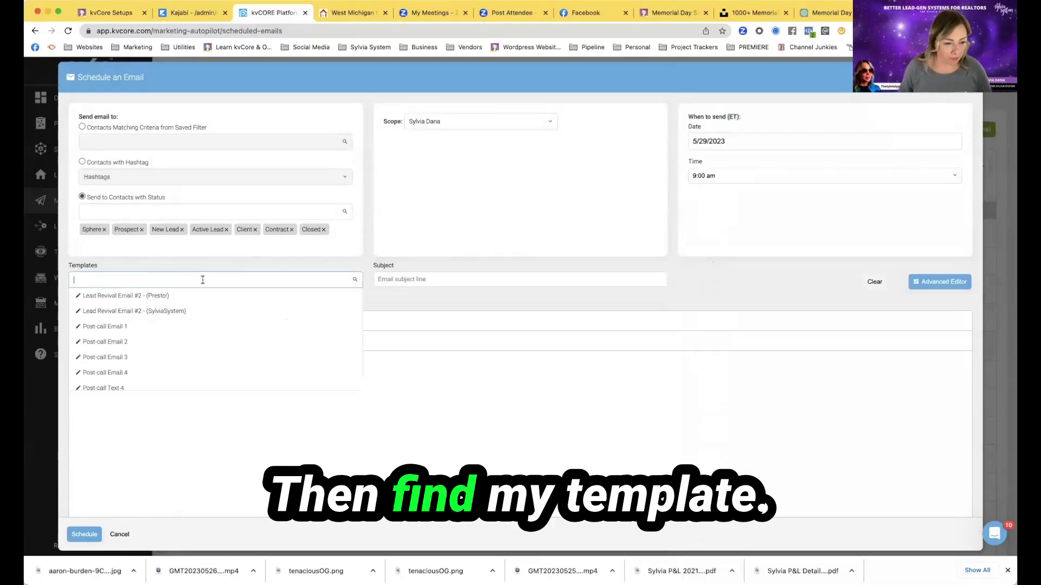
type("memo")
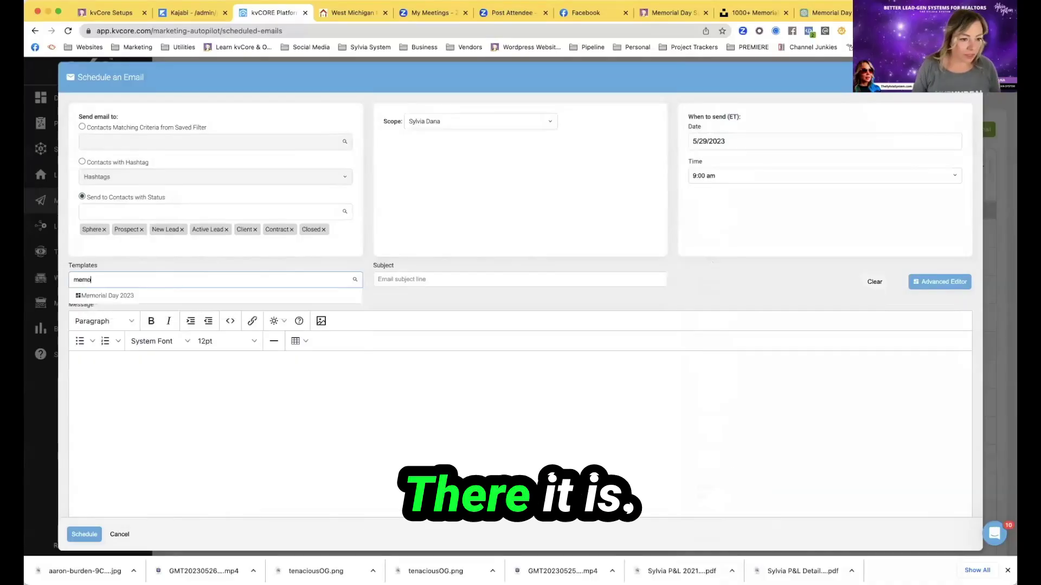
left_click(186, 296)
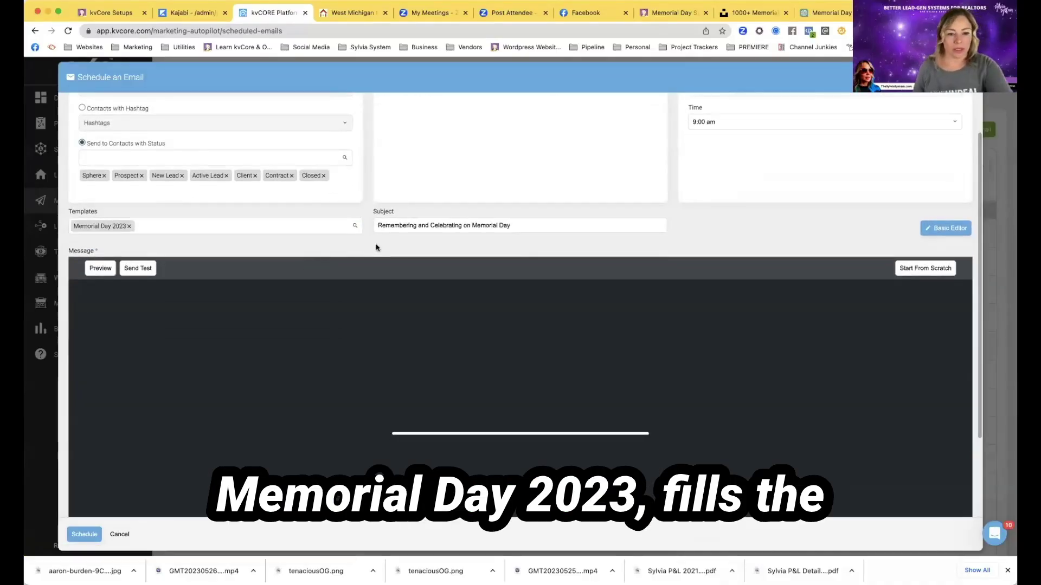
scroll(302, 265, "down", 3)
scroll(304, 261, "down", 2)
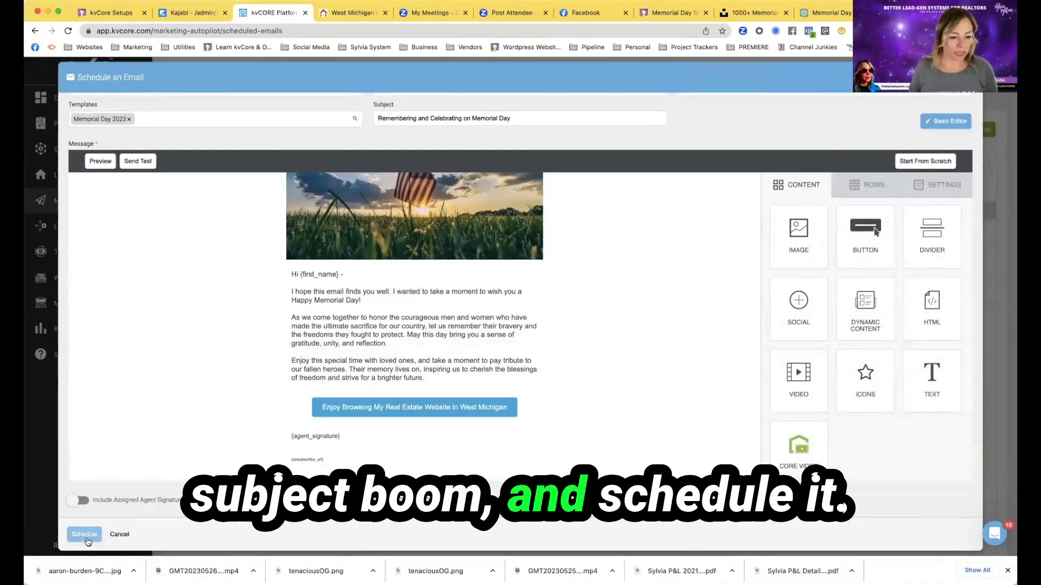